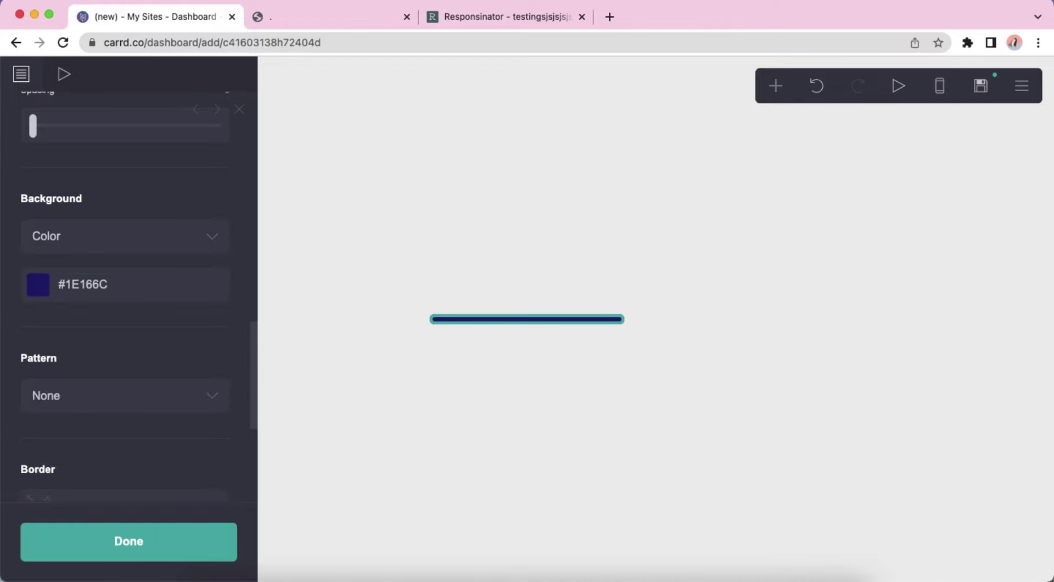
Step: Switch the page's mobile appearance settings to manual
left_click(197, 418)
scroll(197, 422, "down", 2)
scroll(199, 425, "down", 6)
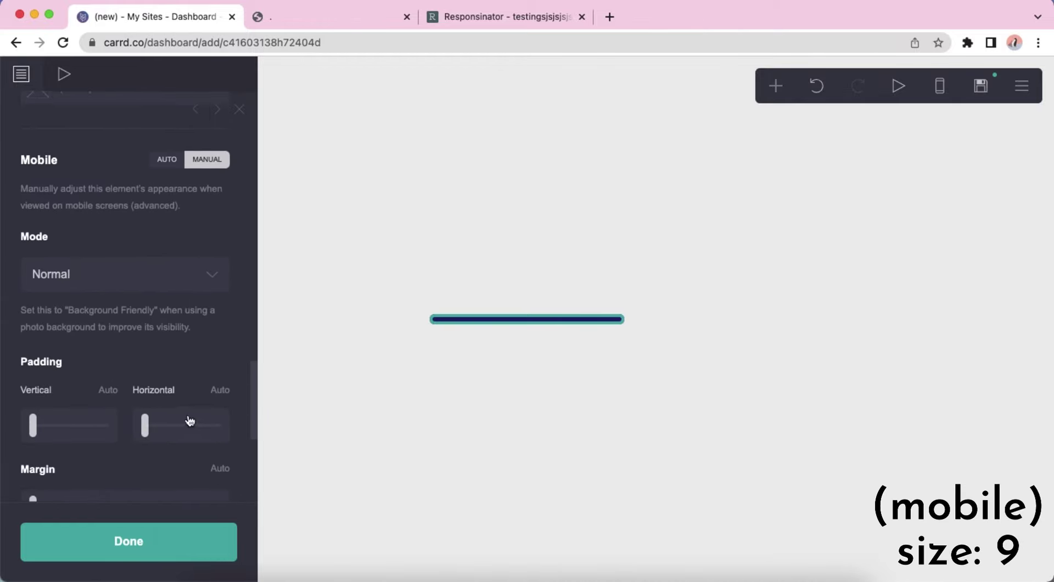
scroll(125, 326, "up", 15)
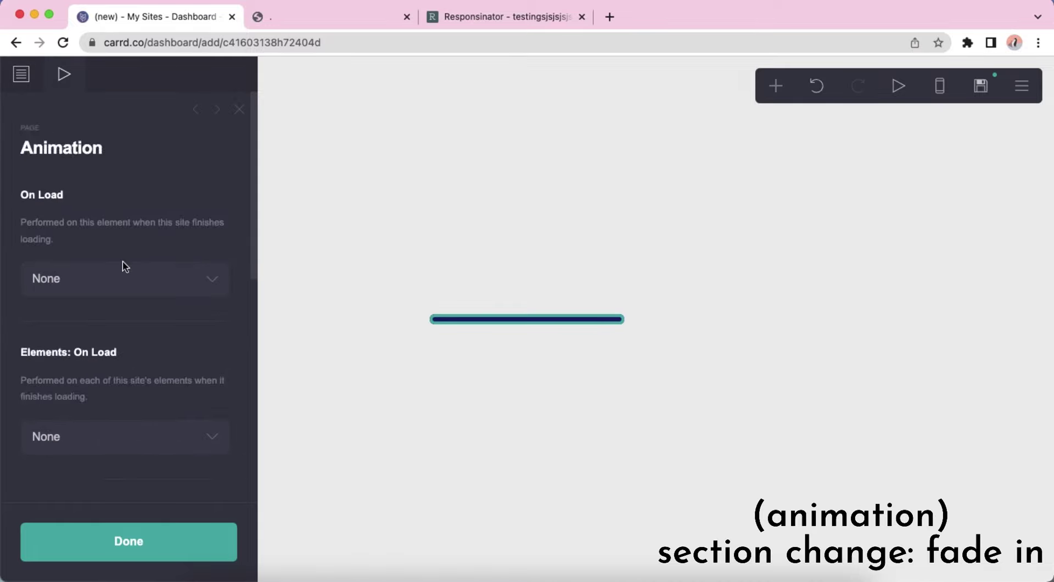
Step: Set the page's section change animation to Fade In and close the page settings
scroll(125, 275, "down", 5)
left_click(134, 273)
left_click(136, 289)
left_click(460, 410)
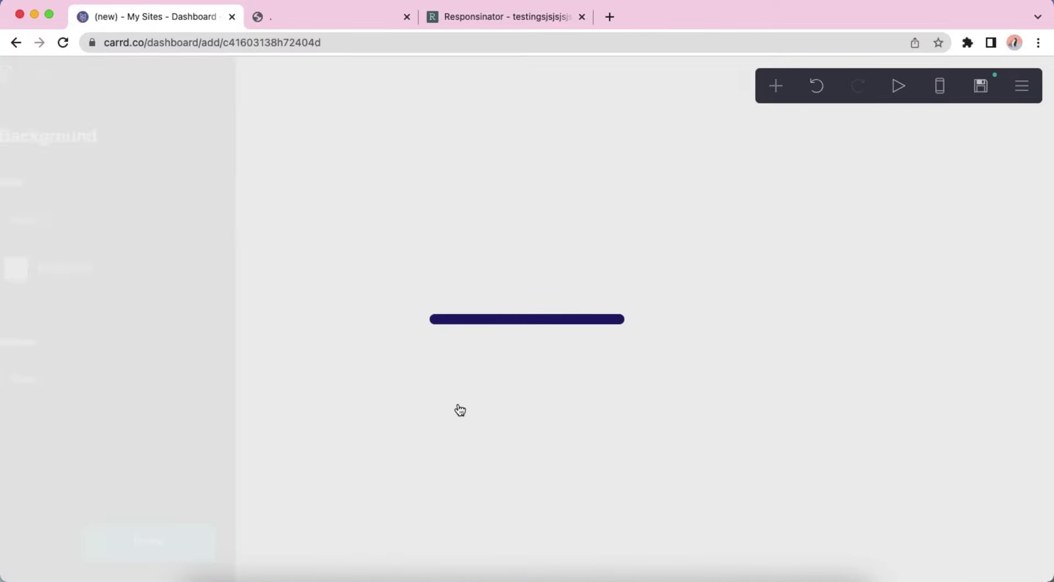
Step: Add a container to the page and set its type to Columns, with two columns
left_click(766, 97)
left_click(613, 421)
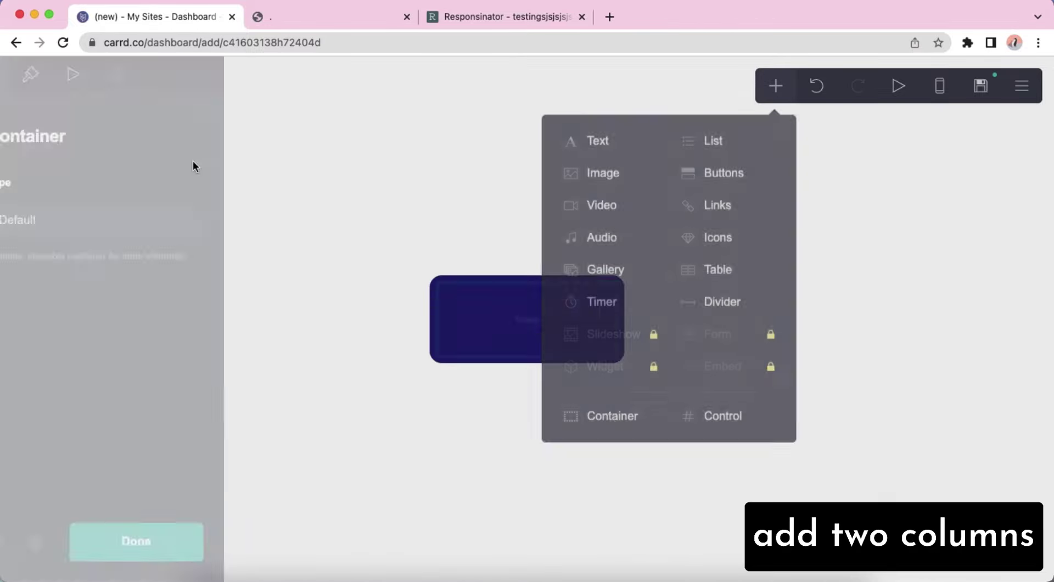
left_click(101, 222)
left_click(103, 237)
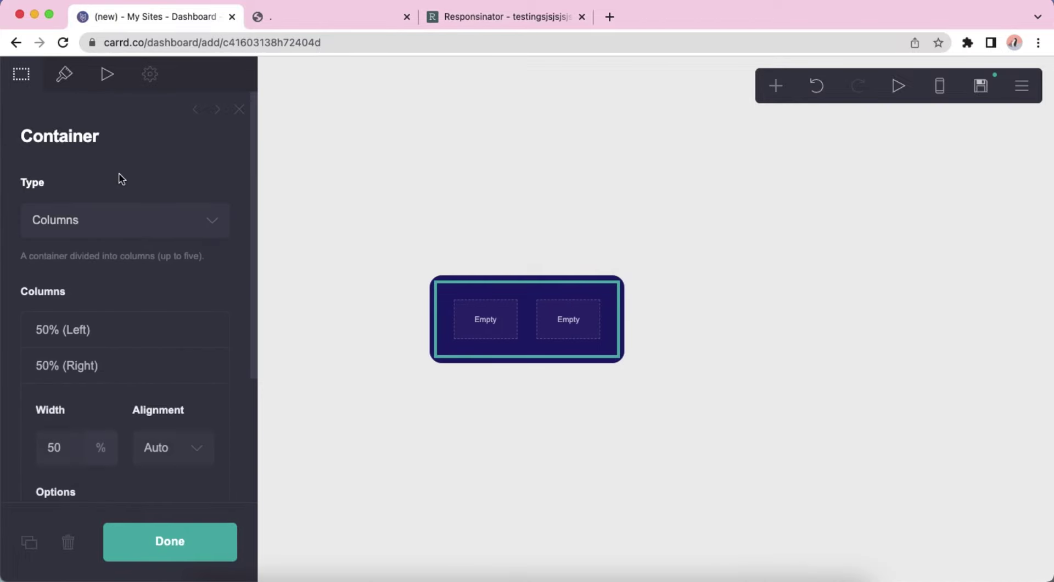
Step: Set the two-column container's padding to 0.75 vertical and 0.625 horizontal, and its gutters to 0
left_click(64, 74)
type(".75")
key("Return")
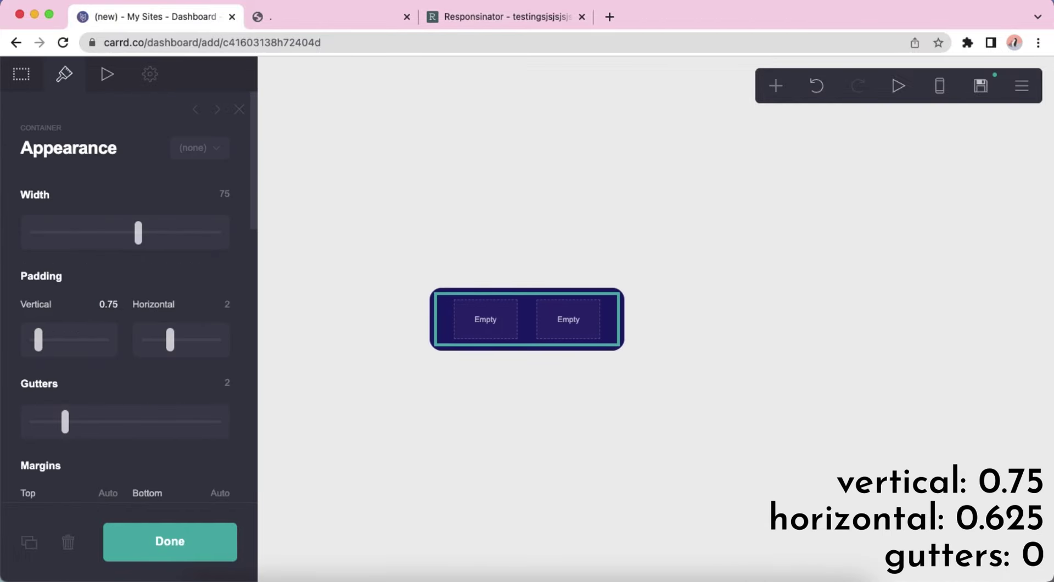
type(".625")
key("Return")
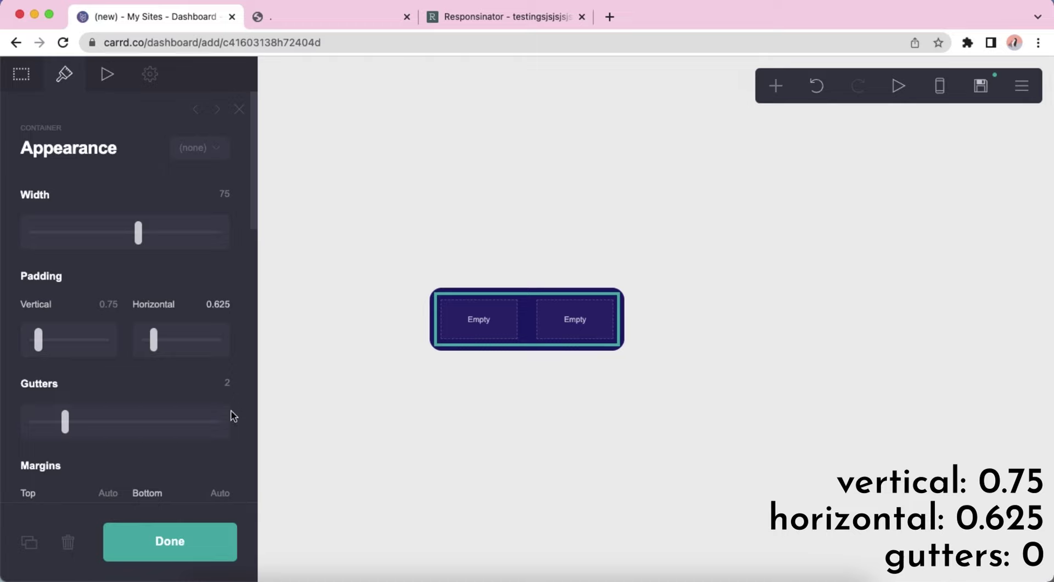
type("0")
key("Return")
Step: Set the vertical alignment of the two-column container's contents to Center
scroll(158, 356, "down", 8)
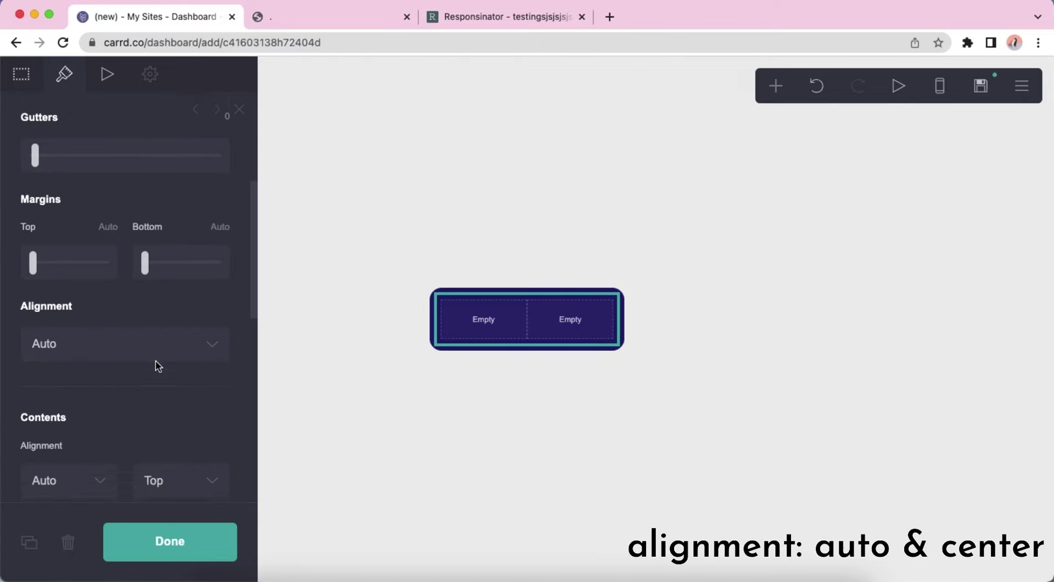
left_click(175, 300)
left_click(161, 318)
Step: Switch the two-column container's mobile settings to manual and set its mobile layout to Default
scroll(146, 370, "down", 6)
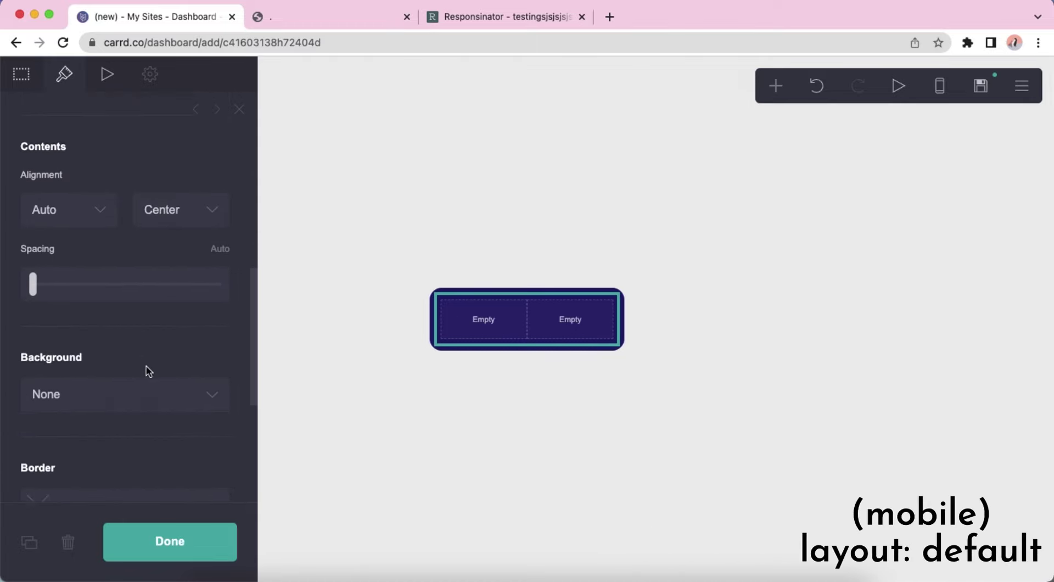
left_click(205, 416)
scroll(110, 357, "down", 4)
left_click(91, 310)
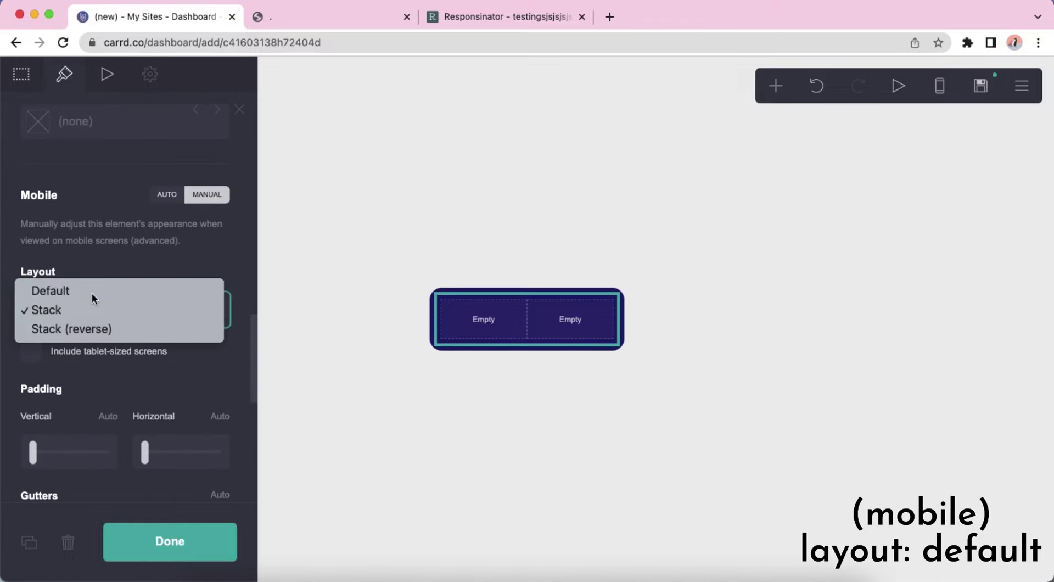
left_click(92, 292)
left_click(512, 446)
left_click(513, 447)
Step: Add a text element reading "Spaces" in the left column of the container
left_click(775, 85)
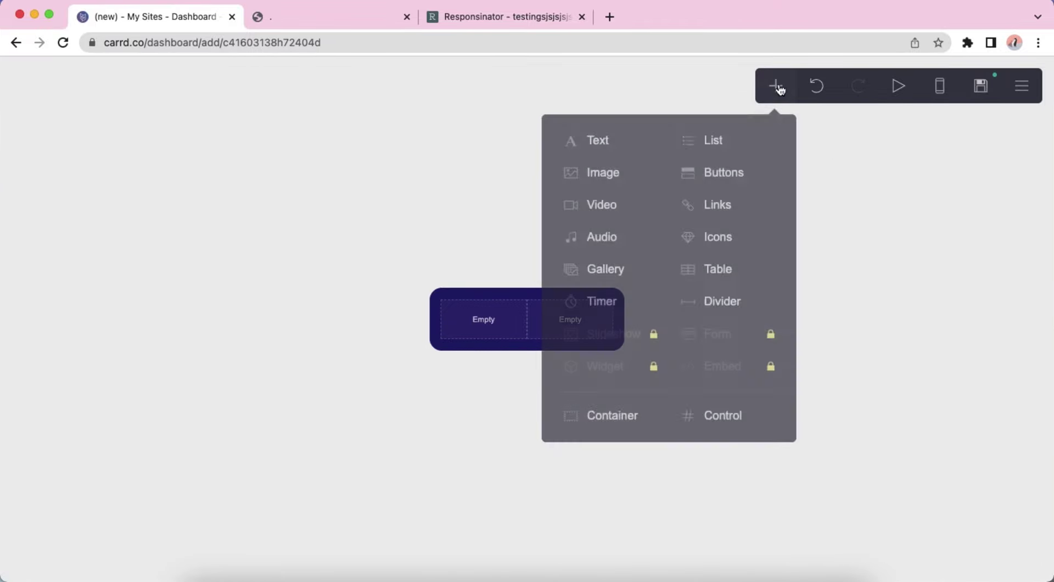
left_click(647, 154)
left_click_drag(471, 346, 476, 316)
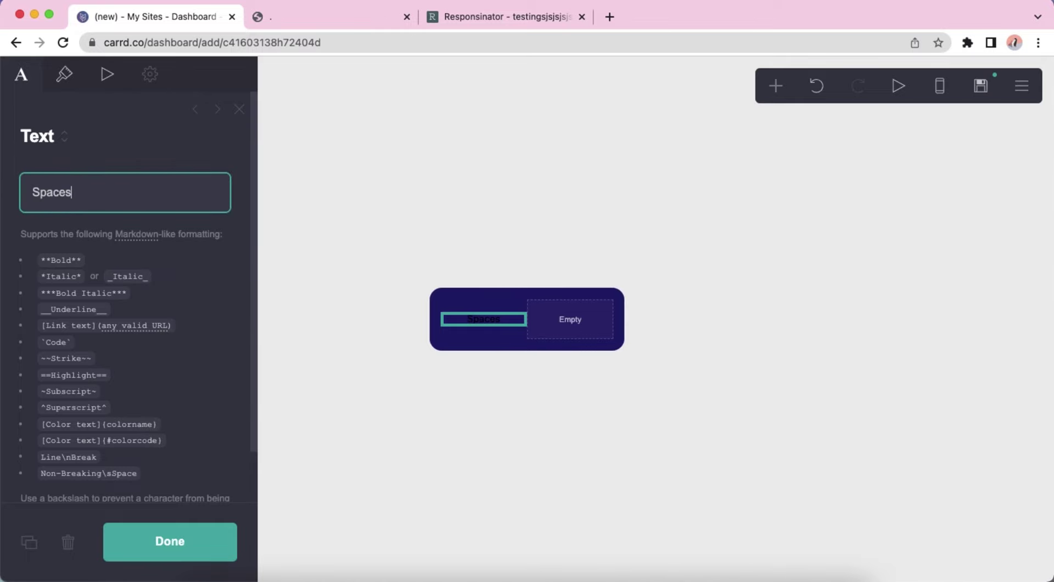
Step: Set the "Spaces" text color to #FFFFFF and its font to Inter
left_click(64, 137)
left_click(123, 231)
type("#FFFFFF")
left_click(118, 191)
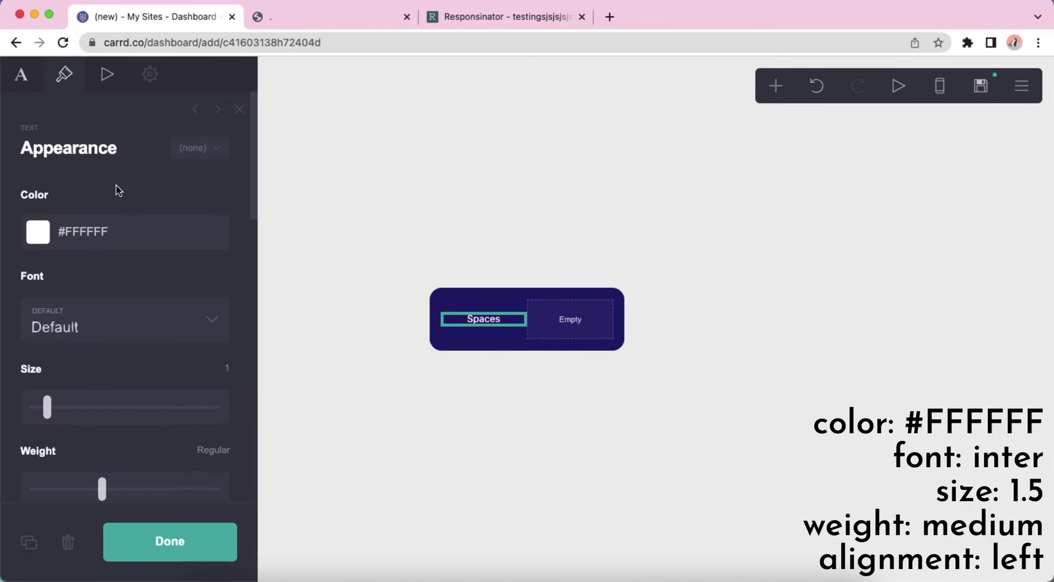
left_click(158, 329)
type("inter")
key("Return")
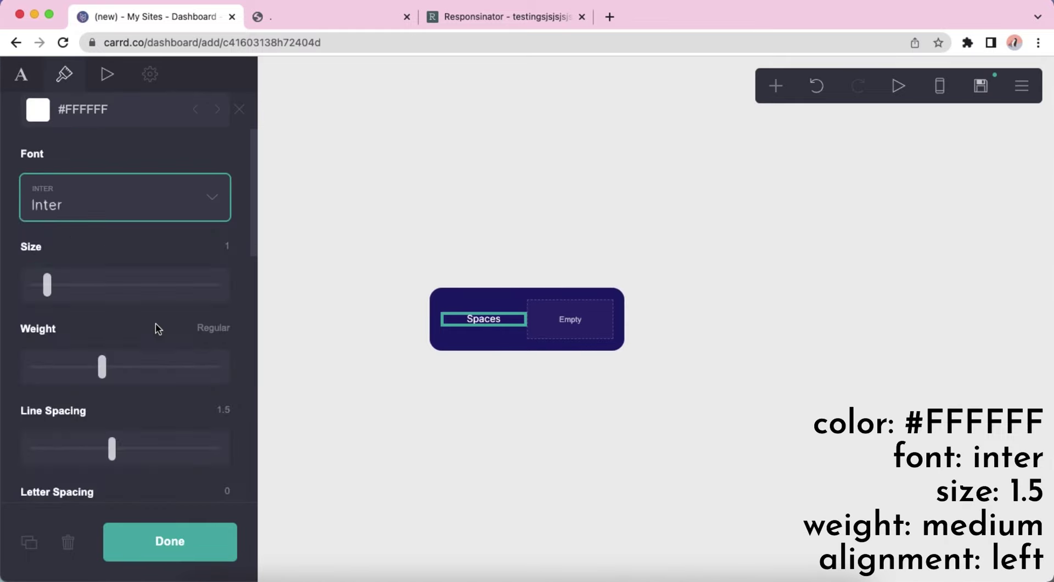
Step: Set the "Spaces" text to size 1.5 and Medium weight
left_click(220, 250)
type("1.5")
key("Return")
left_click(145, 374)
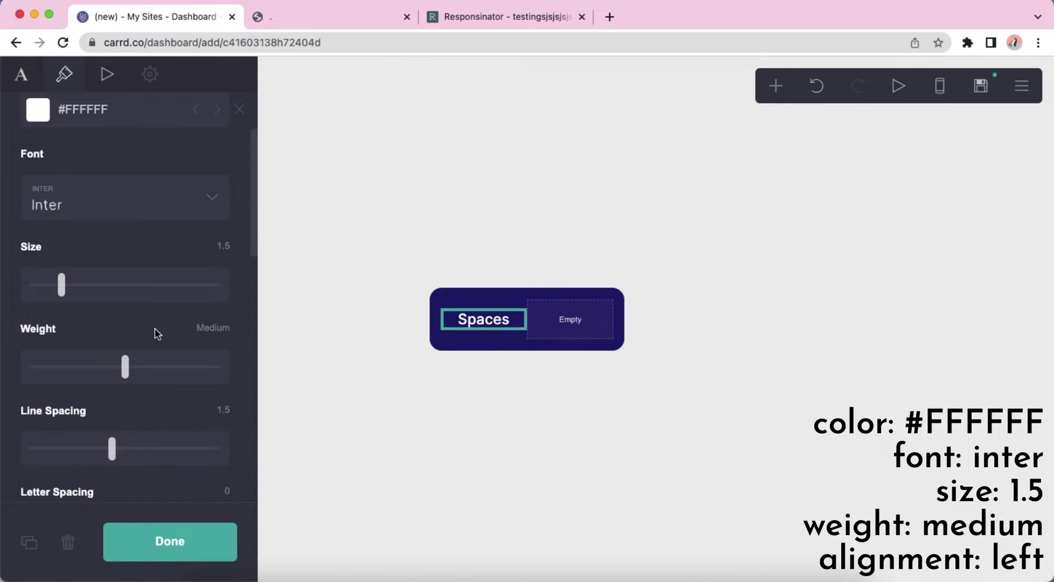
Step: Align the "Spaces" text to the left and close its settings
scroll(146, 388, "down", 10)
left_click(102, 360)
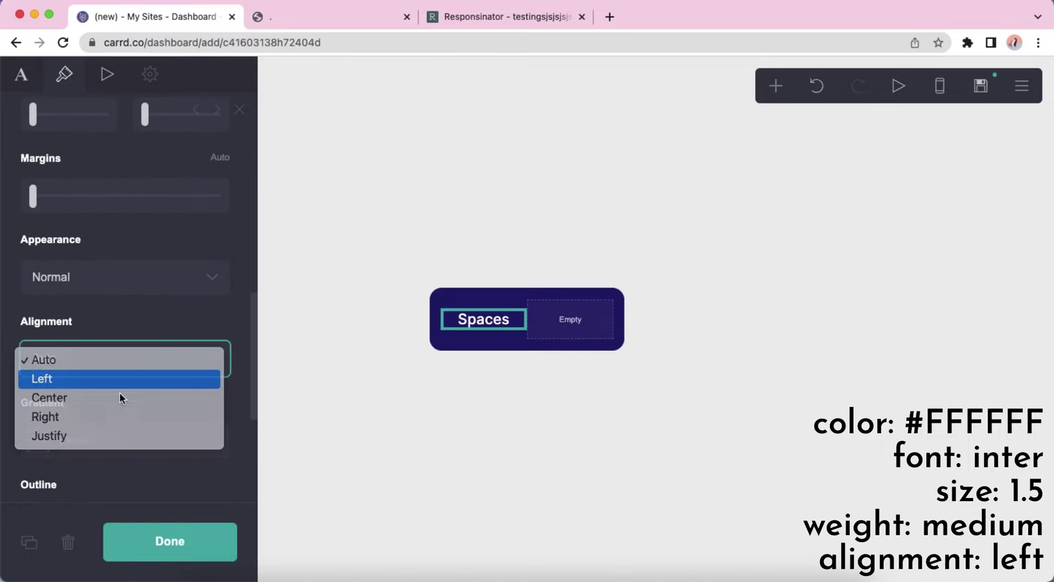
left_click(110, 384)
scroll(130, 400, "down", 5)
left_click(763, 270)
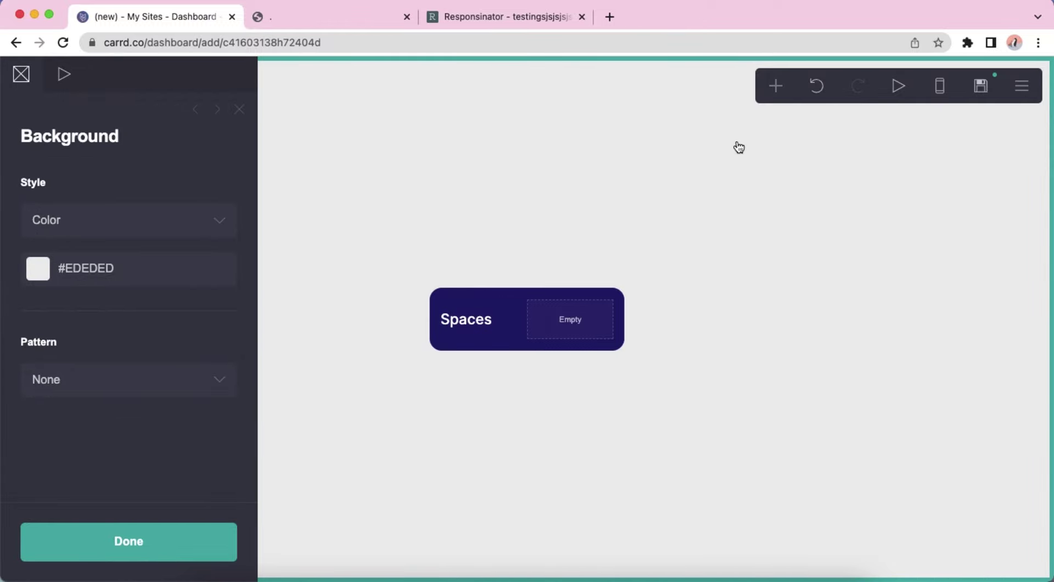
Step: Add an icons element in the empty right column and give it a second icon
left_click(775, 85)
left_click(718, 235)
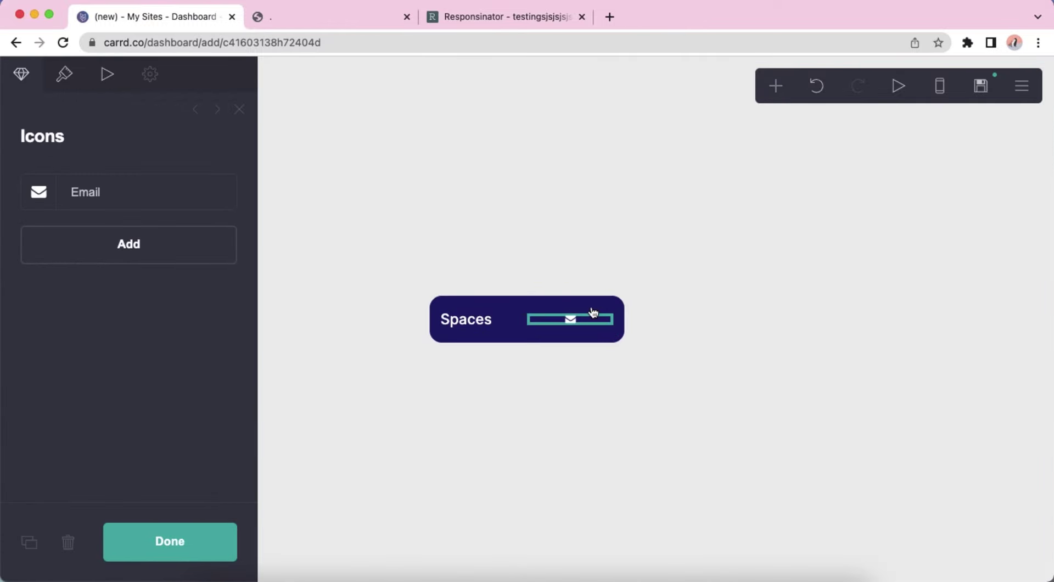
left_click(191, 252)
scroll(121, 234, "down", 1)
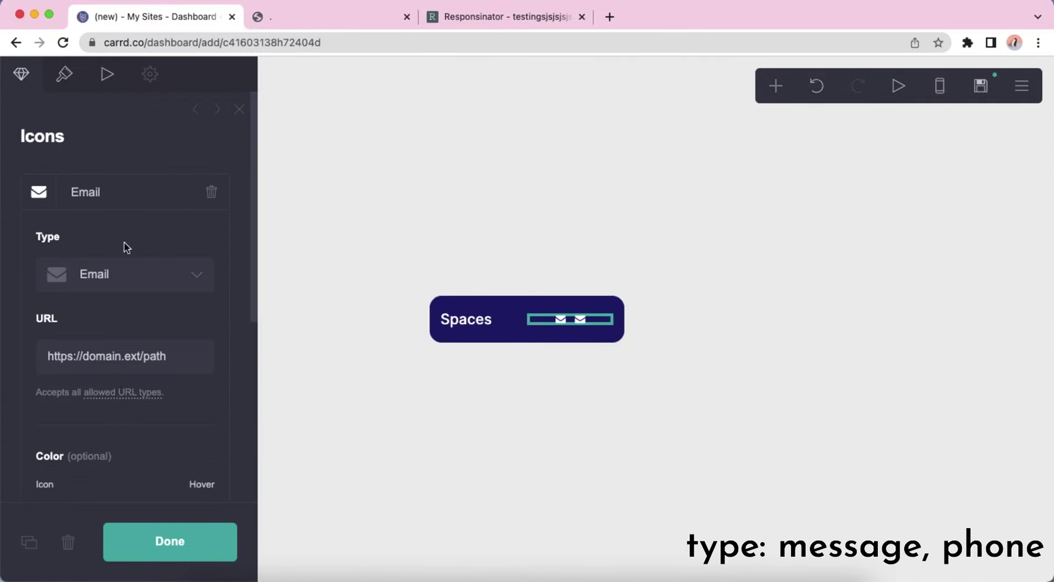
Step: Change the first icon's type to Message
left_click(126, 281)
scroll(125, 282, "down", 3)
left_click(124, 277)
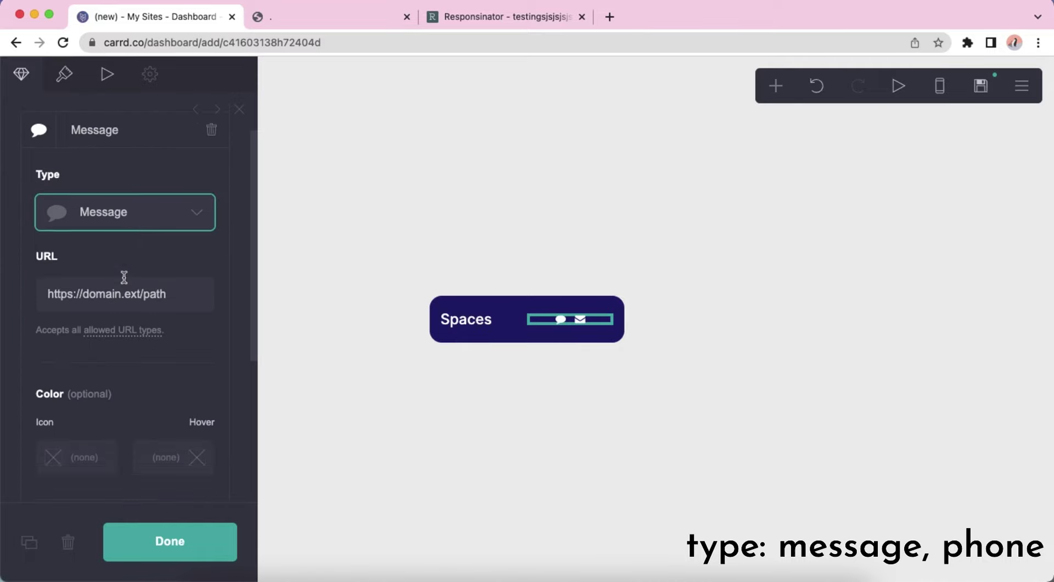
Step: Change the second icon's type to Phone
left_click(117, 204)
left_click(139, 314)
type("ph")
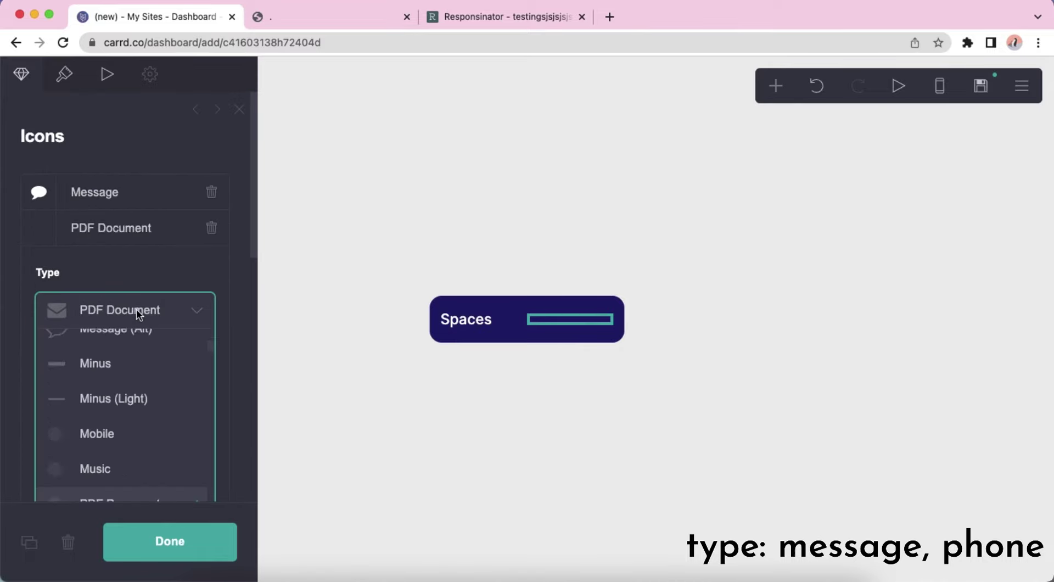
key("Return")
left_click(117, 228)
Step: Set the icons' color to #7F74DD, their size to 1.125 and their spacing to 0.5
left_click(63, 77)
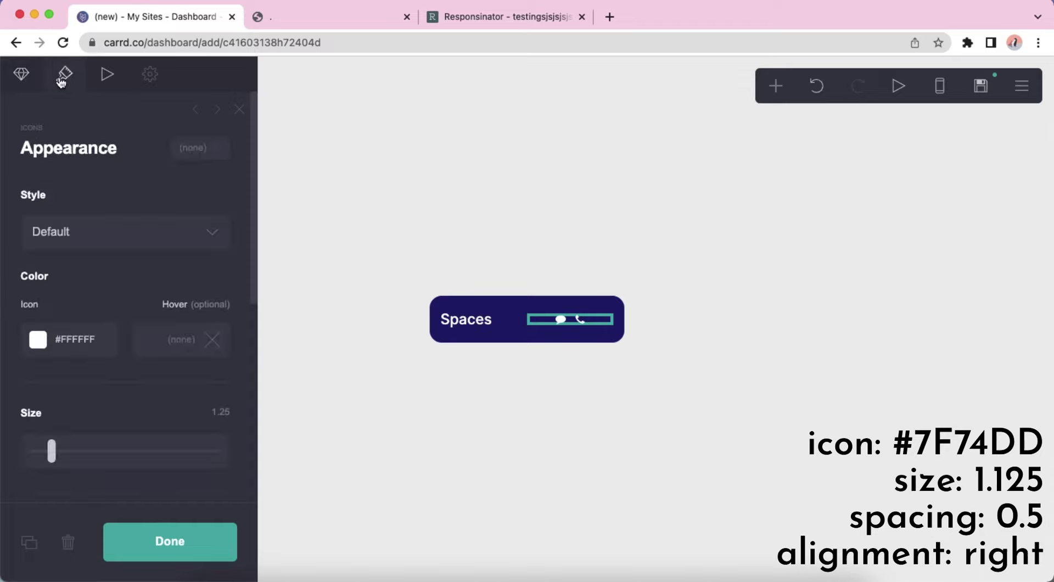
left_click(105, 340)
type("#7F74DD")
key("Return")
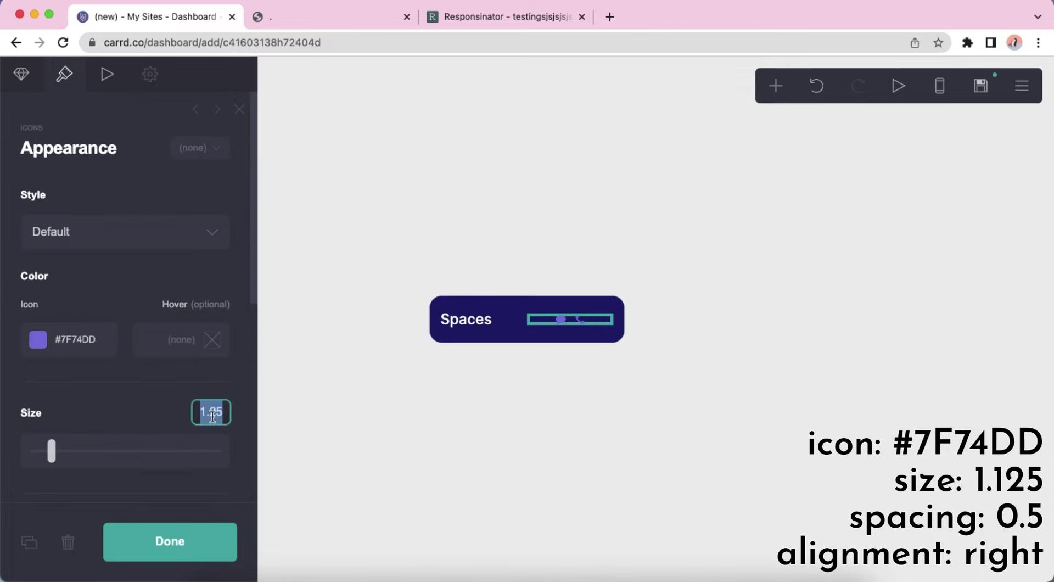
scroll(146, 408, "down", 4)
left_click(217, 343)
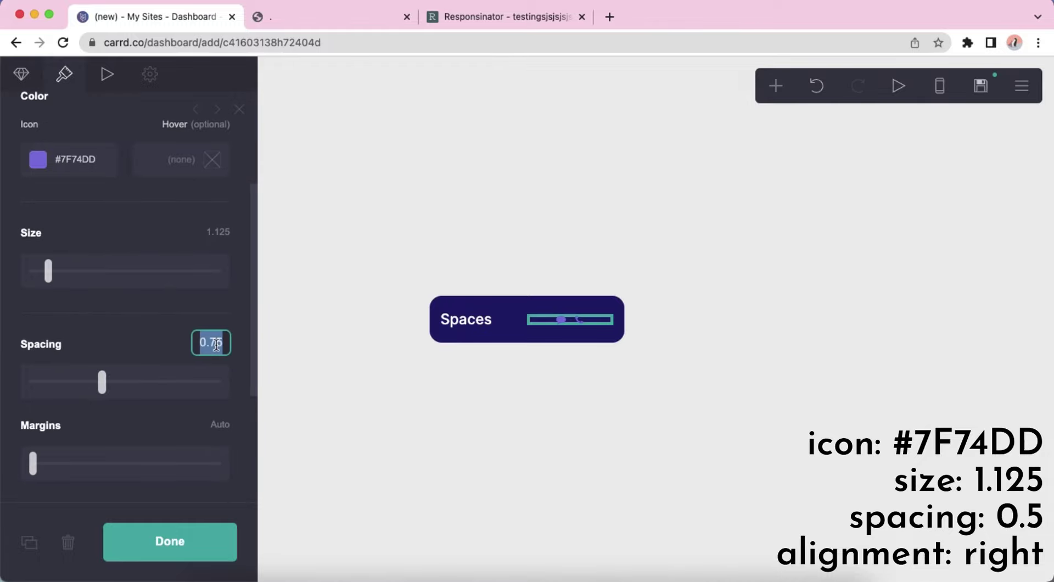
Step: Align the icons to the right and close their settings
scroll(162, 376, "down", 4)
left_click(127, 341)
left_click(123, 400)
left_click(491, 391)
Step: Check the page in the mobile preview and return to the desktop view
left_click(939, 87)
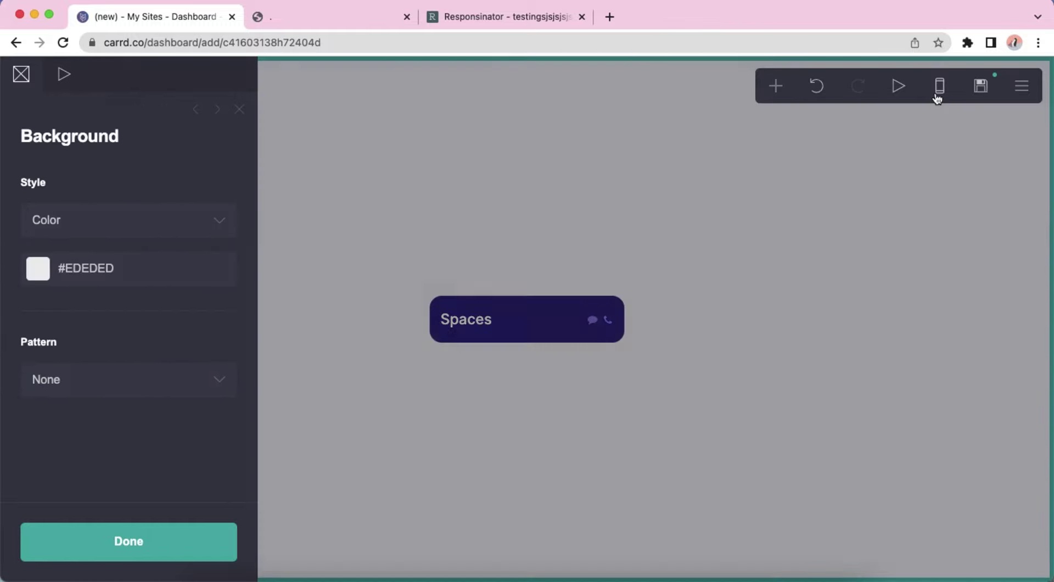
left_click(939, 87)
Step: Add a Columns container below the heading row and expand it to five columns
left_click(775, 85)
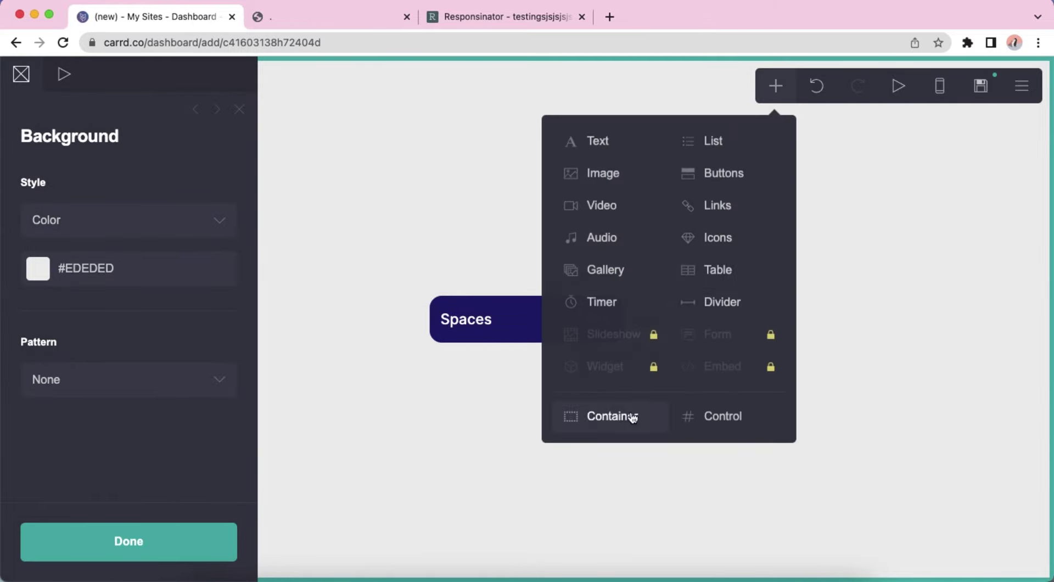
left_click(627, 415)
left_click(94, 219)
left_click(104, 238)
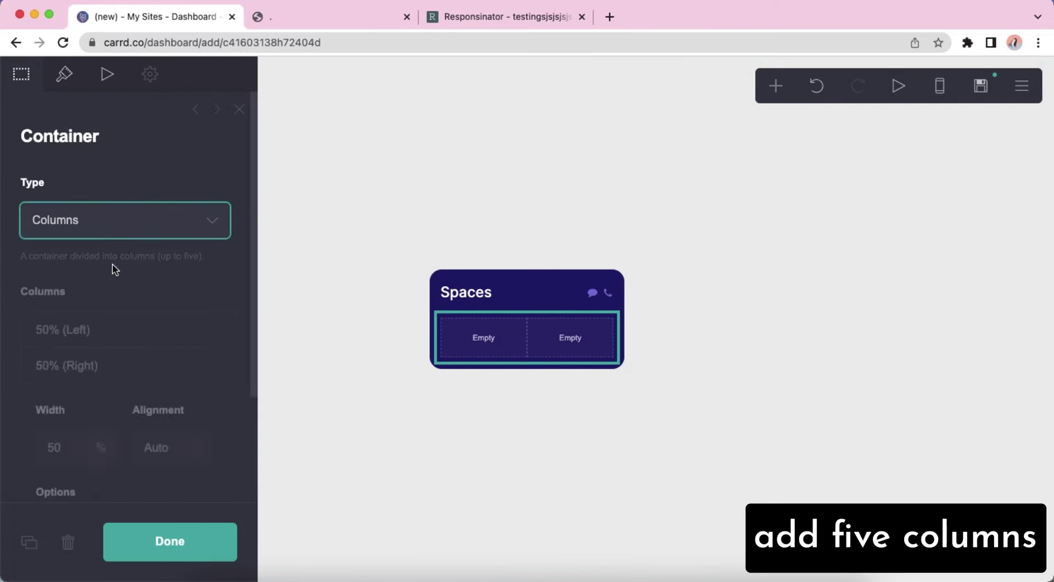
left_click(132, 413)
left_click(135, 442)
left_click(137, 486)
Step: Set the five-column container's padding to 0 vertical and 0.75 horizontal, and its gutters to 0.25
left_click(66, 80)
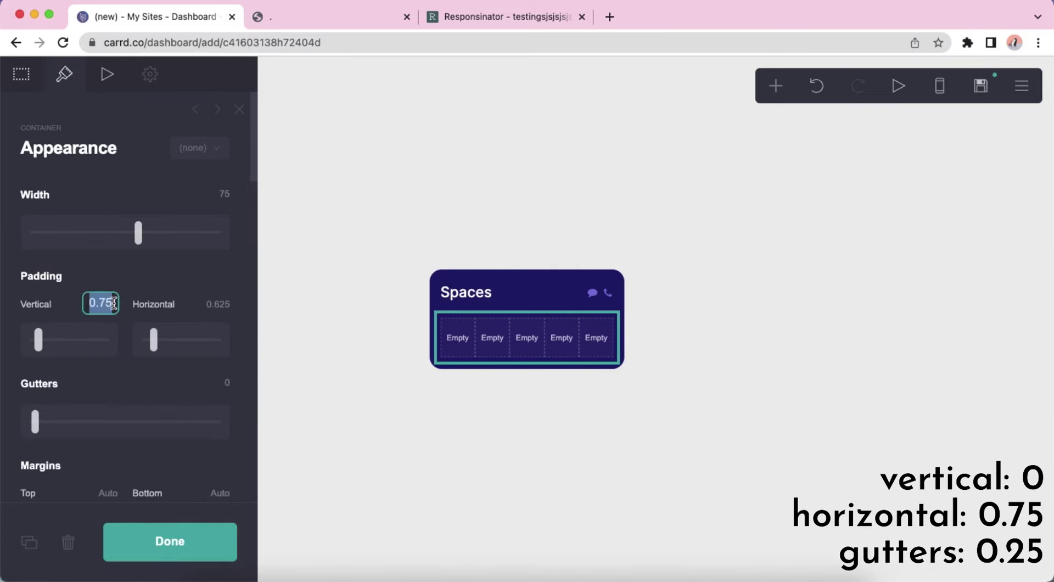
type("0")
key("Return")
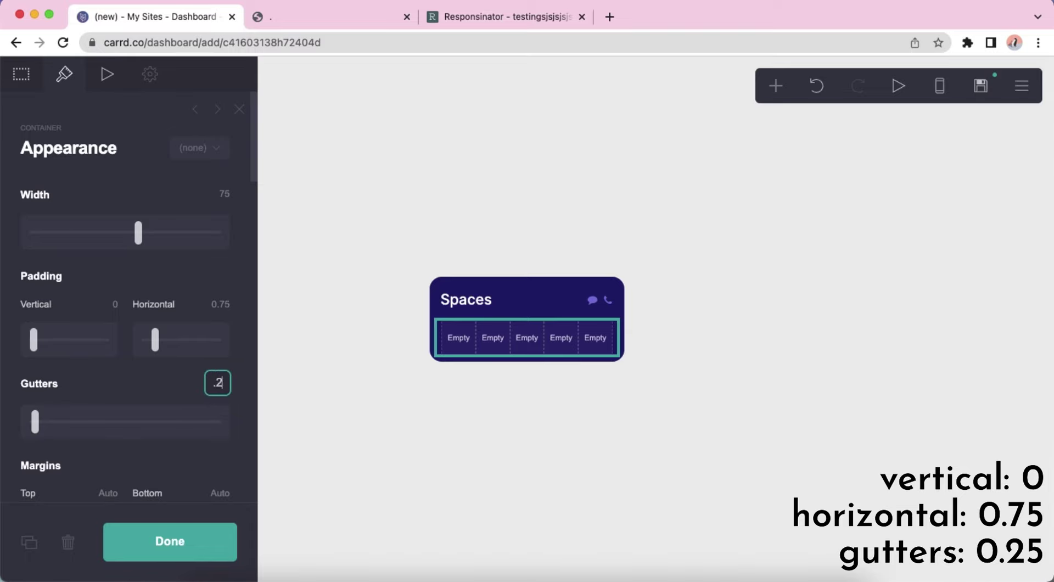
scroll(141, 370, "down", 1)
left_click(833, 208)
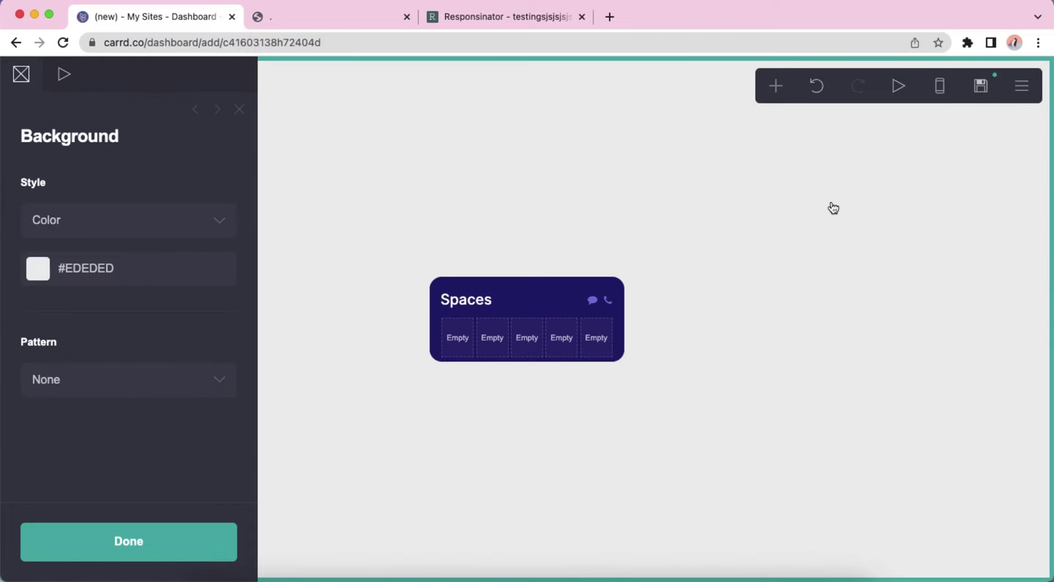
Step: Add an image element in the first of the five columns and upload the b13717a5 JPEG from Downloads
left_click(780, 87)
left_click(629, 172)
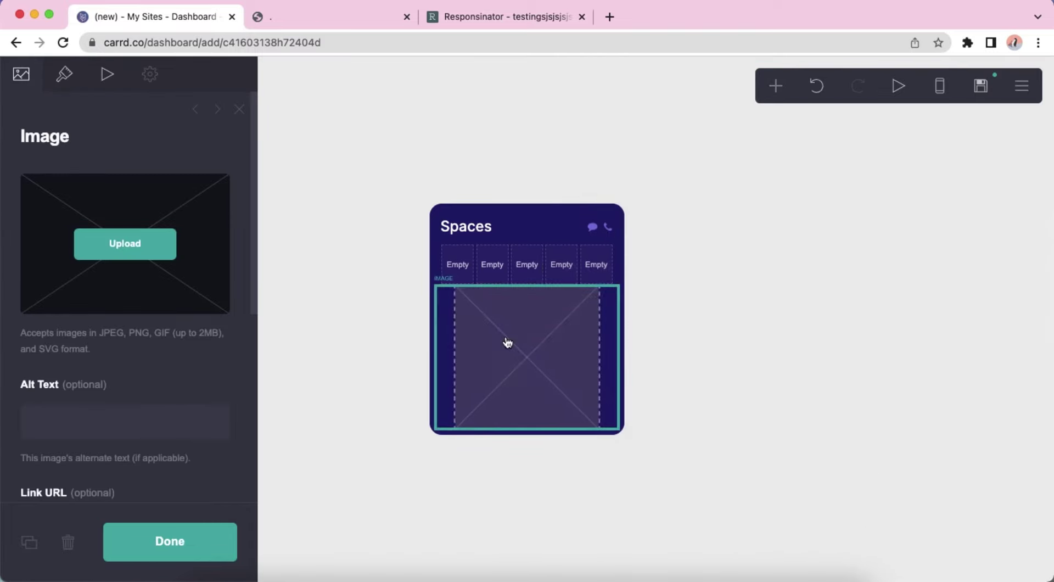
left_click(110, 262)
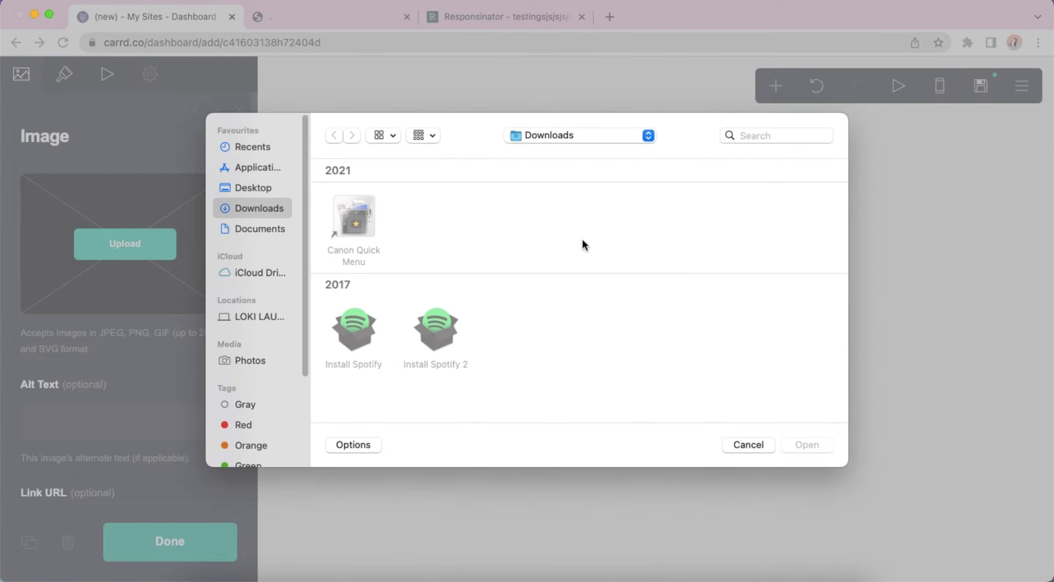
left_click(803, 171)
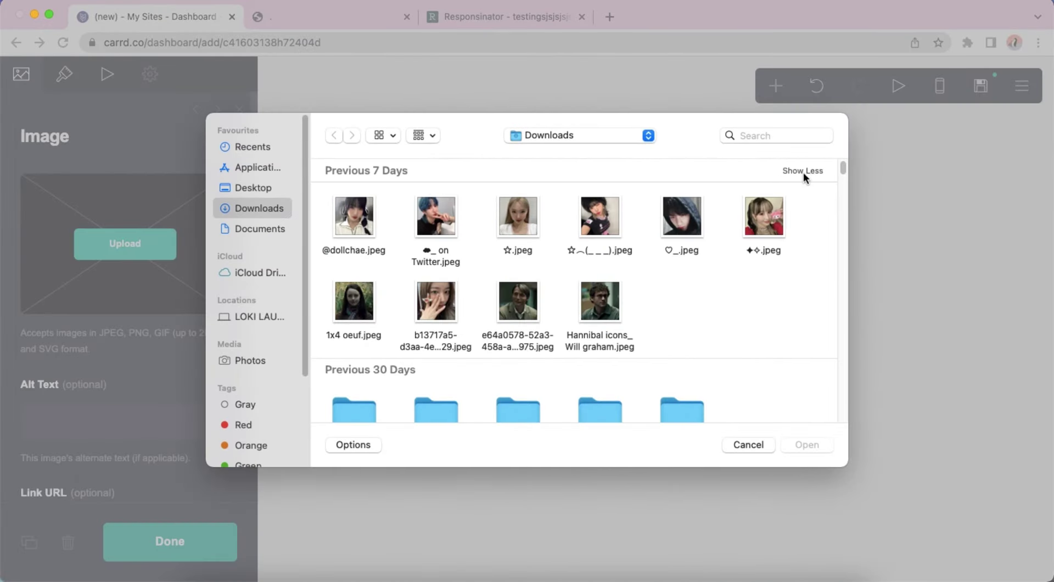
double_click(436, 301)
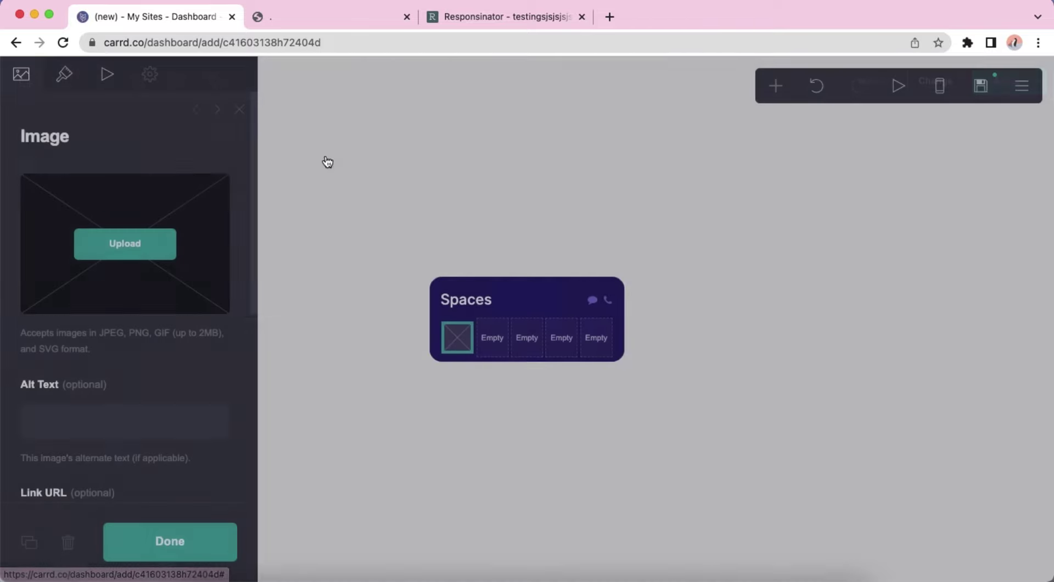
Step: Set the shape of the image in the first column to Circle
left_click(64, 73)
left_click(130, 397)
left_click(133, 410)
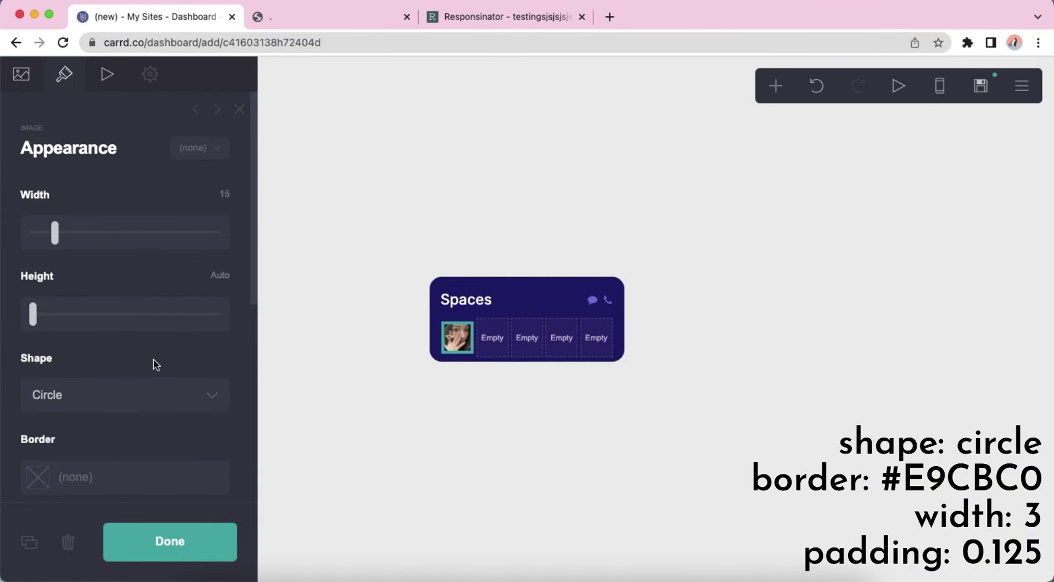
Step: Give the first column's image a #E9CBC0 border of width 3 and set its padding to 0.125
scroll(156, 365, "down", 5)
left_click(149, 282)
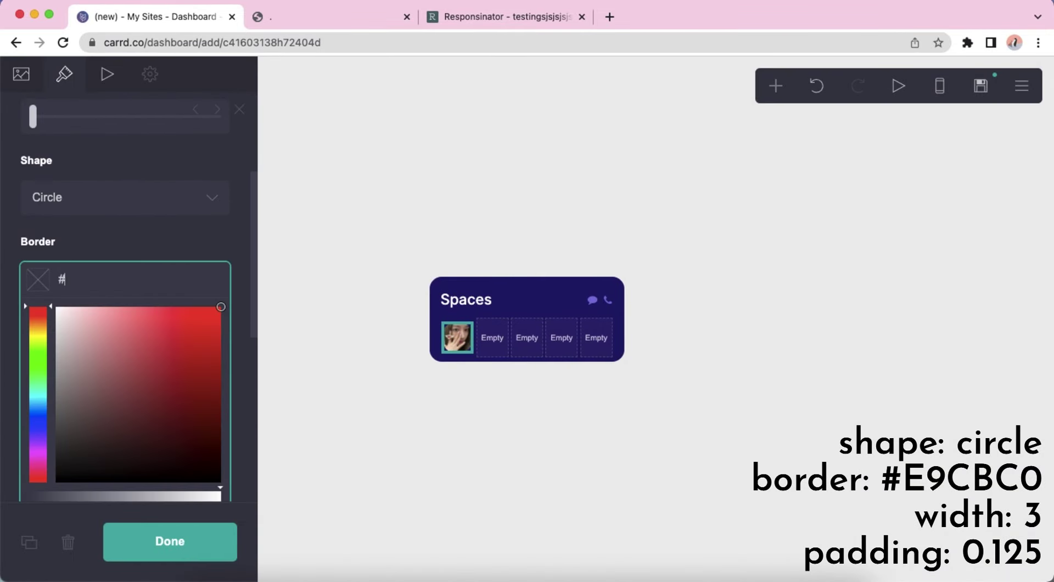
type("#E9CBC0")
key("Return")
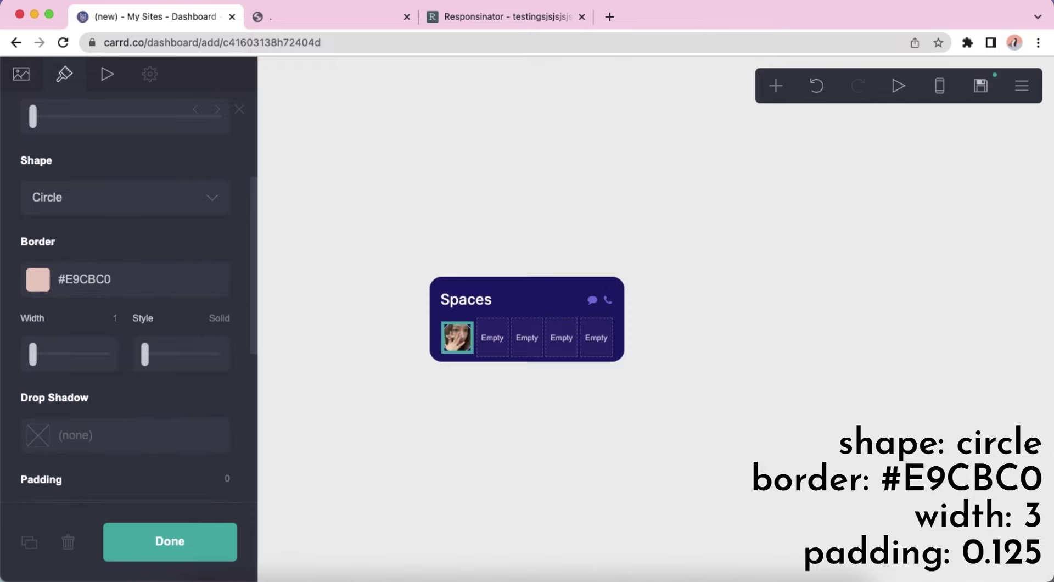
scroll(145, 331, "down", 4)
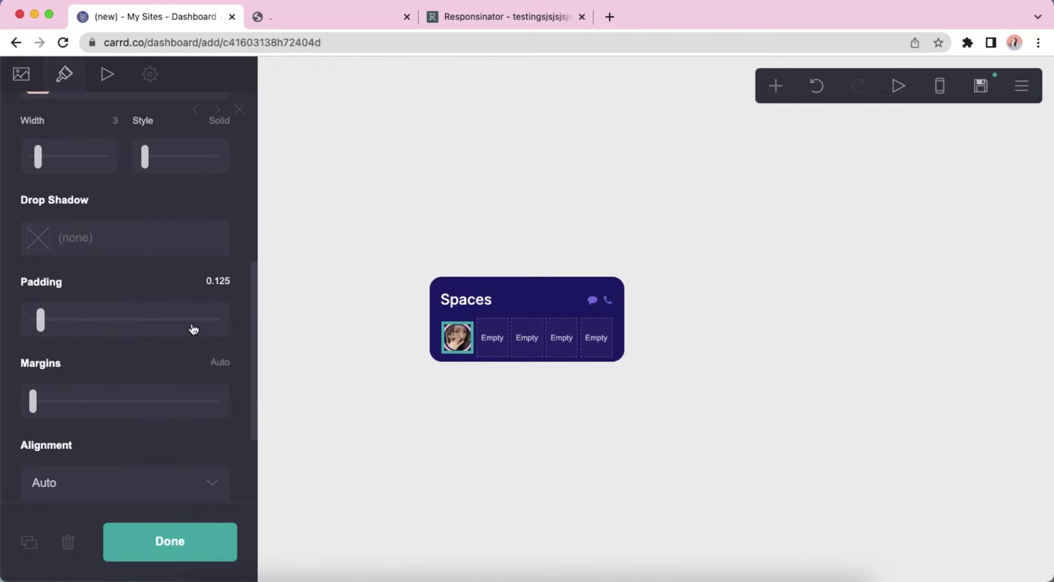
scroll(181, 340, "down", 3)
left_click(479, 449)
left_click(939, 86)
left_click(939, 85)
Step: Add an image in the second column, upload the portrait of the blonde woman, and enlarge its circular crop to nearly the whole photo
left_click(776, 85)
left_click(625, 173)
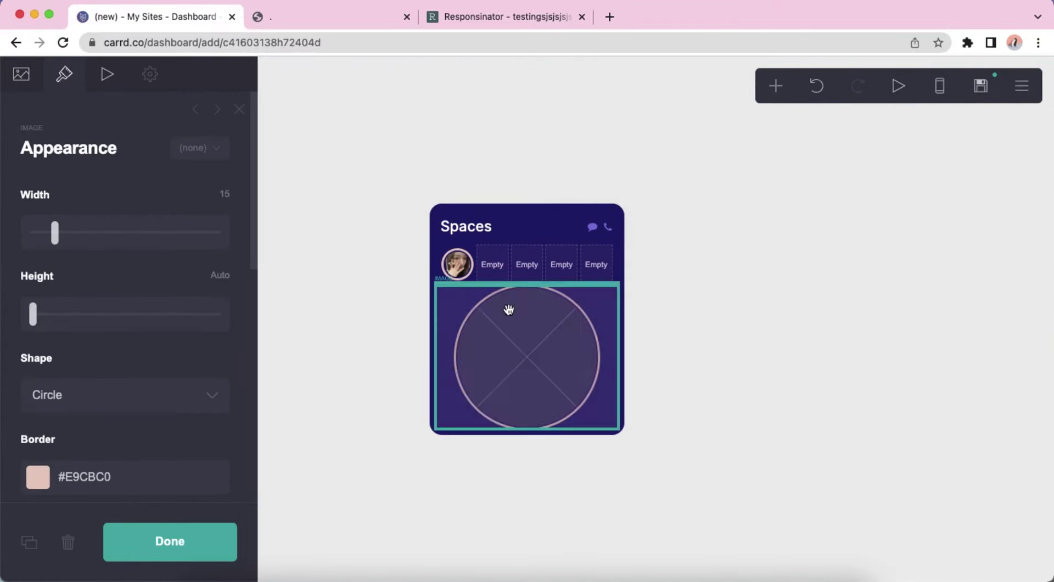
left_click(20, 73)
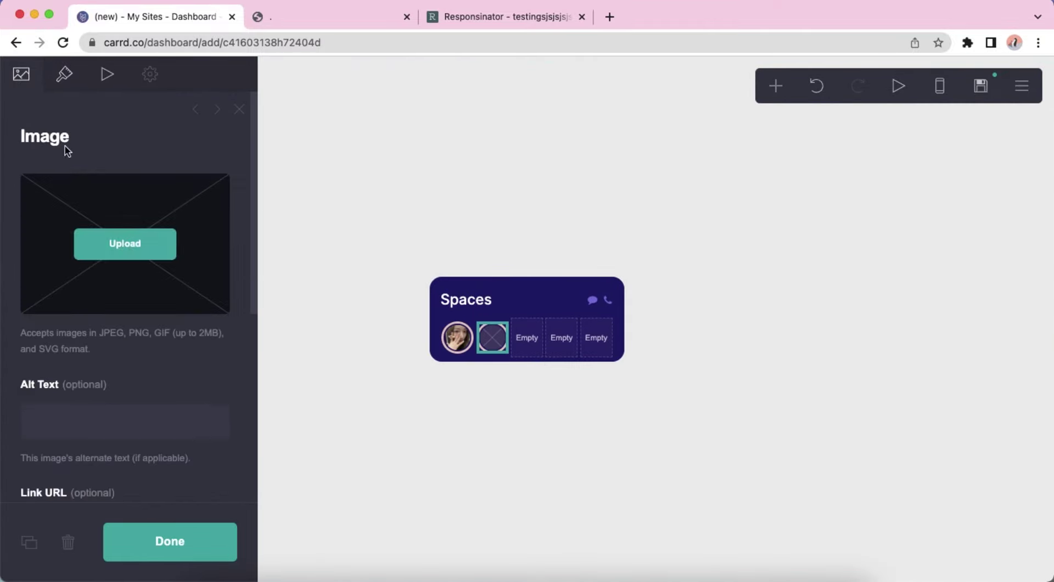
left_click(124, 244)
double_click(519, 215)
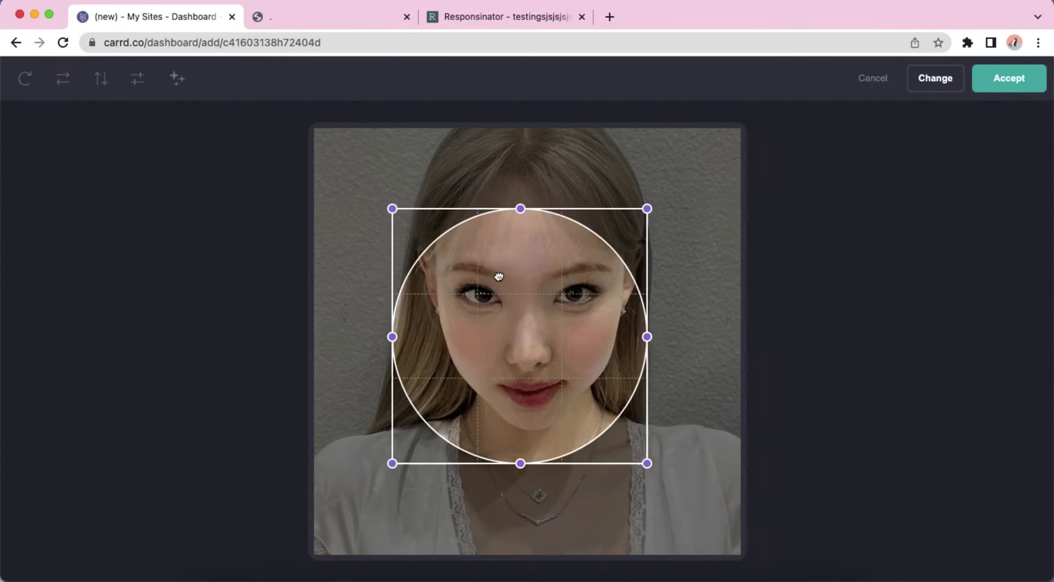
left_click_drag(496, 278, 472, 254)
left_click_drag(576, 399, 714, 540)
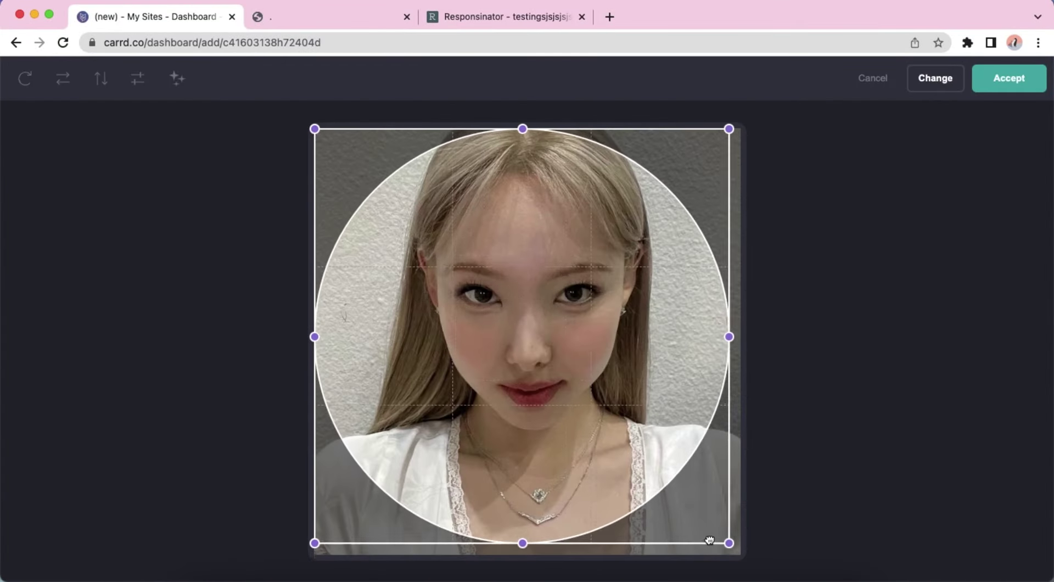
left_click(997, 87)
Step: Set the border color of the second column's image to #ABB6FB
left_click(65, 74)
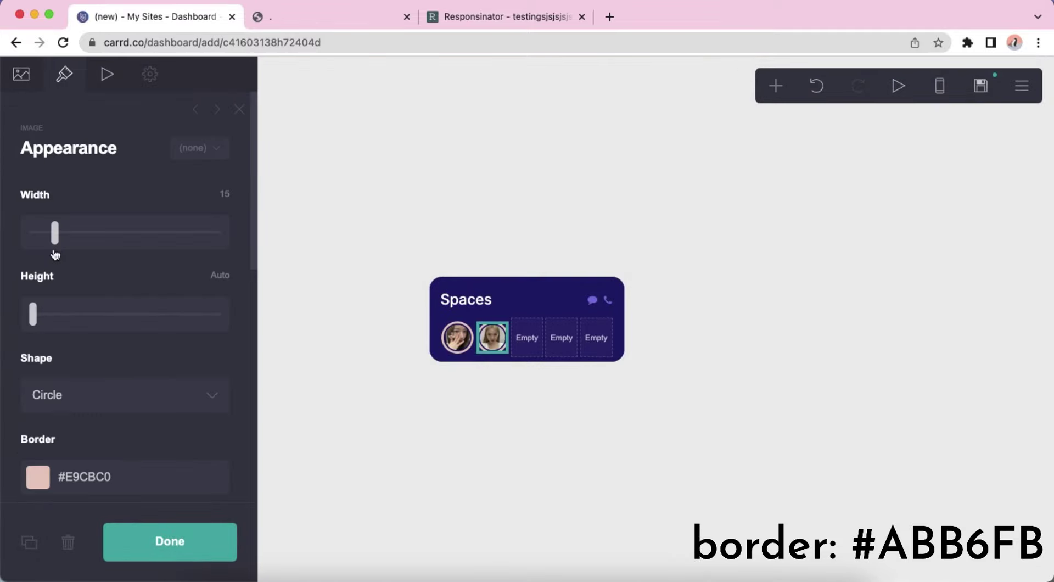
scroll(150, 368, "down", 2)
left_click(168, 373)
type("#ABB")
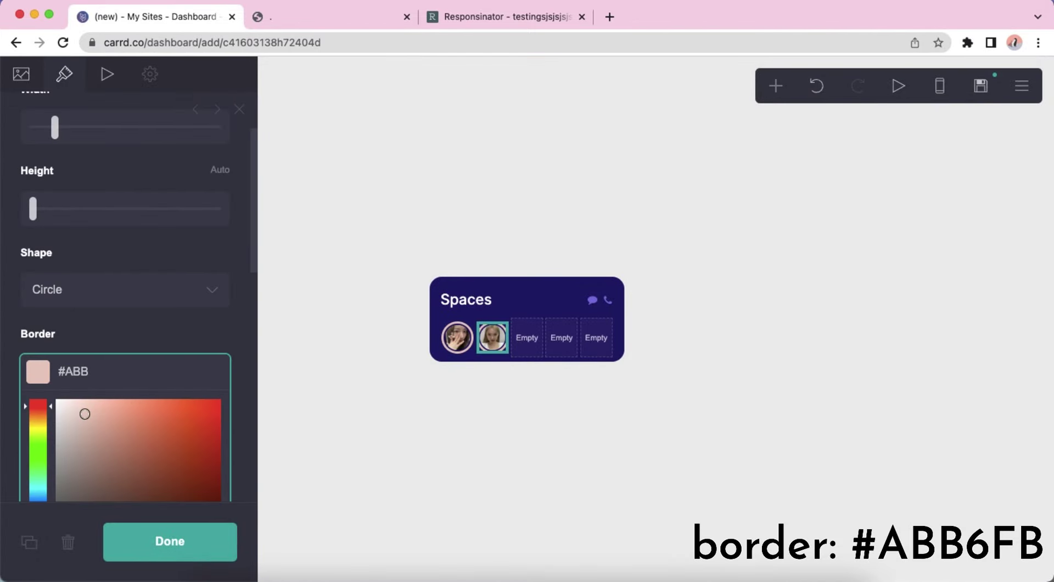
type("6FB")
key("Return")
left_click(788, 372)
left_click(939, 85)
left_click(939, 85)
Step: Add an image in the third column, upload the photo with the pink plush toy, and enlarge its crop to nearly the whole photo
left_click(775, 85)
left_click(576, 169)
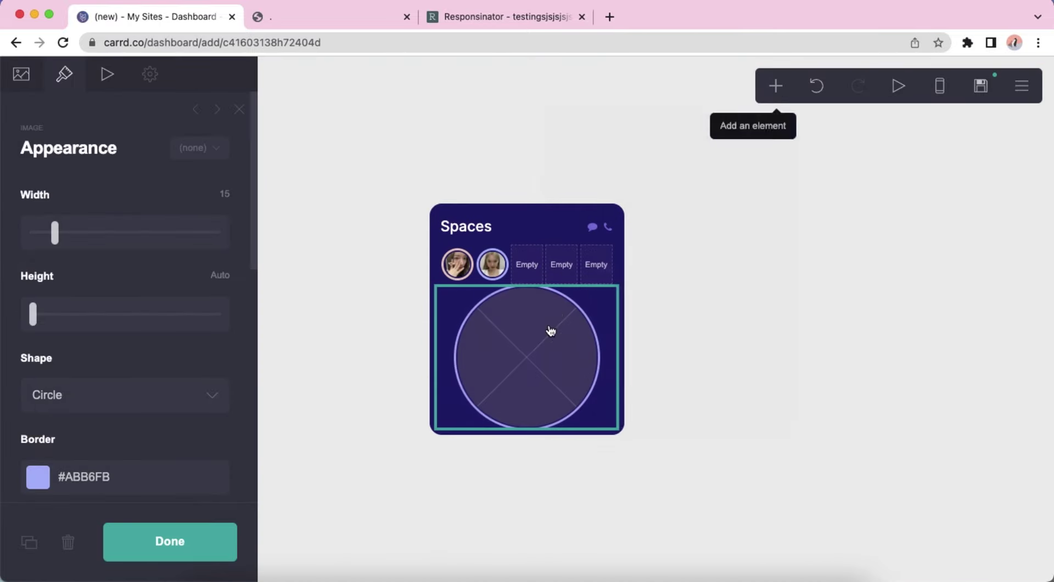
left_click(21, 74)
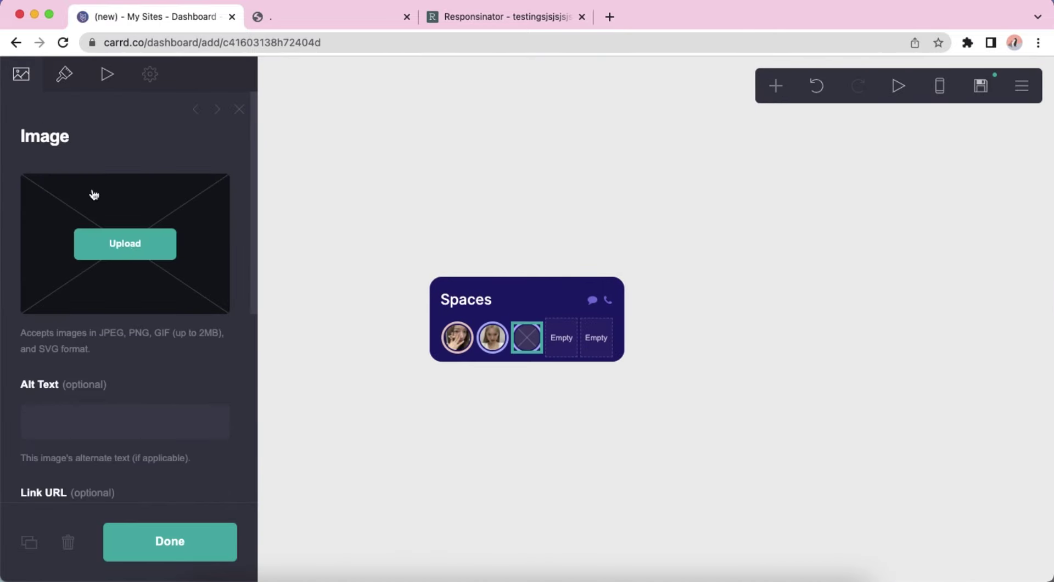
left_click(127, 245)
double_click(770, 230)
left_click_drag(580, 412, 494, 332)
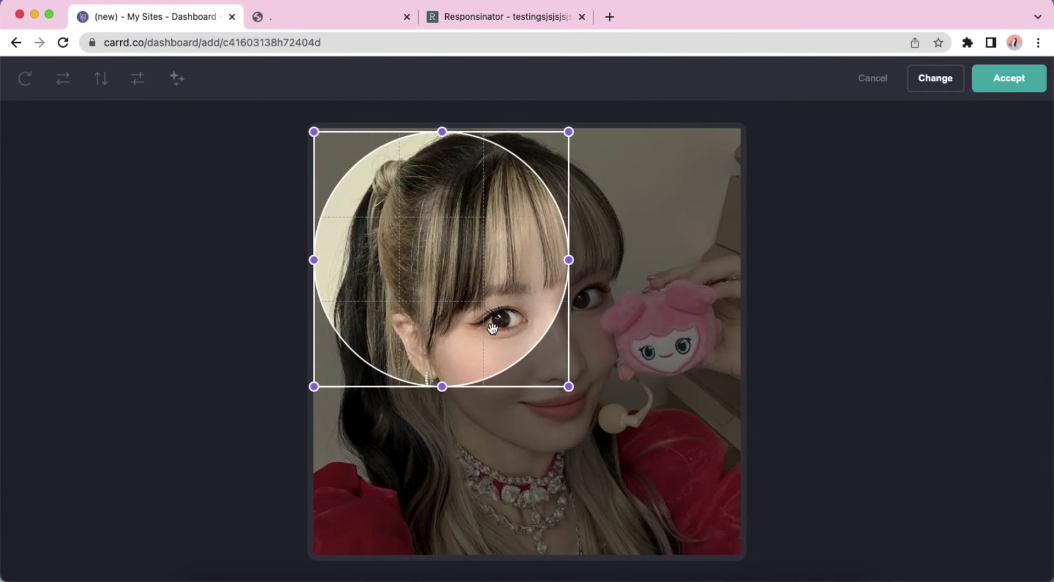
left_click_drag(568, 386, 737, 553)
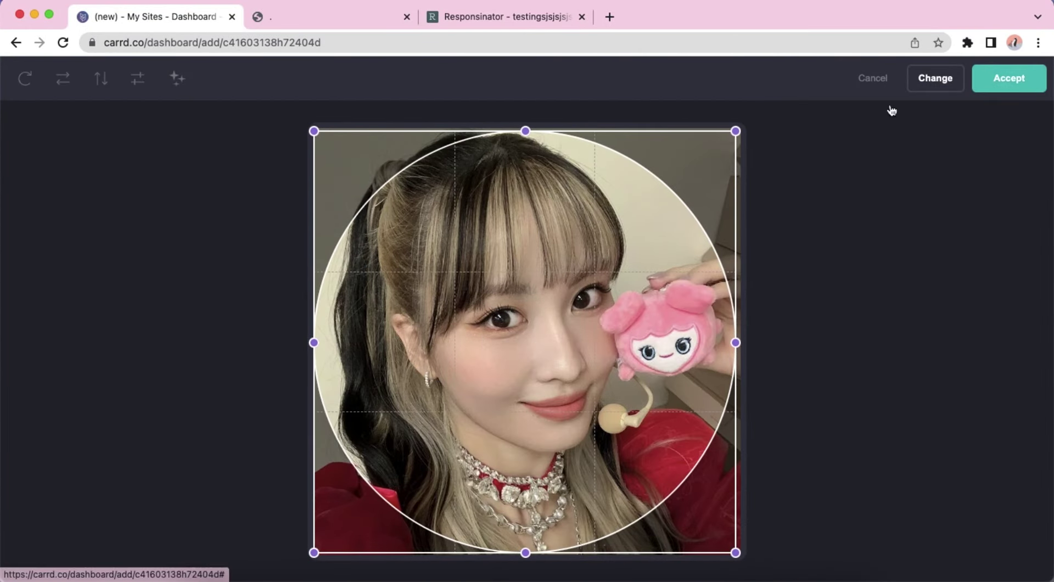
left_click(972, 90)
Step: Set the border color of the third column's image to #FCF0C7
left_click(64, 74)
scroll(123, 278, "down", 5)
left_click(155, 264)
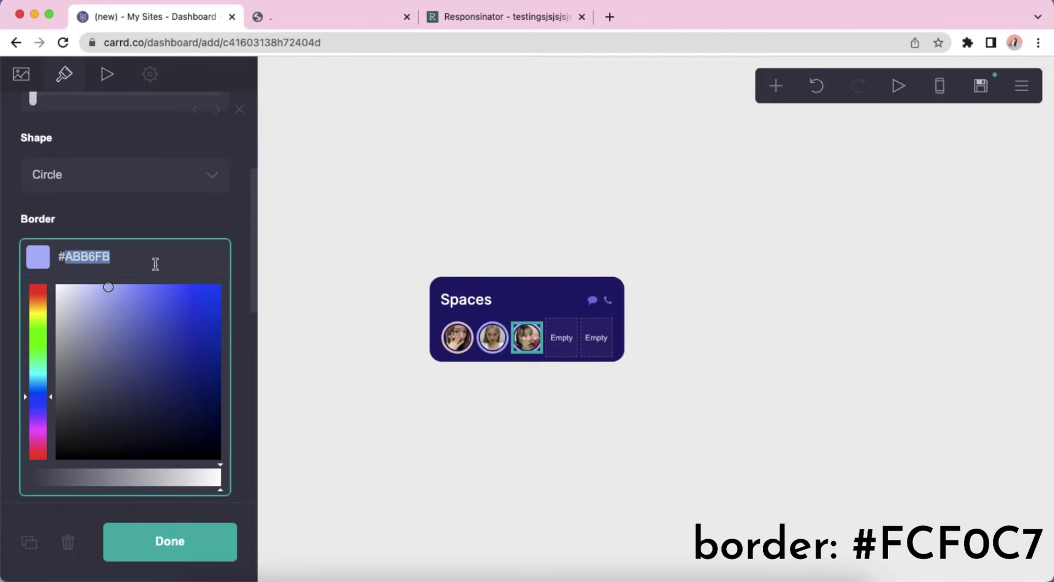
type("#FCF0C7")
key("Return")
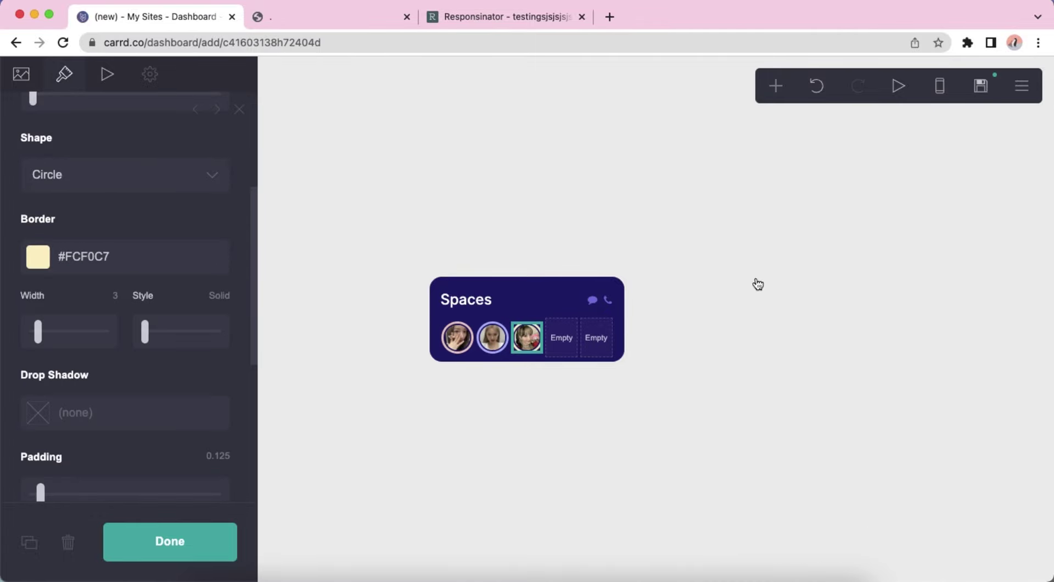
left_click(755, 282)
Step: Add an image in the fourth column, upload the portrait with white hair ribbons, and enlarge its crop to nearly the whole photo
left_click(775, 85)
left_click(595, 192)
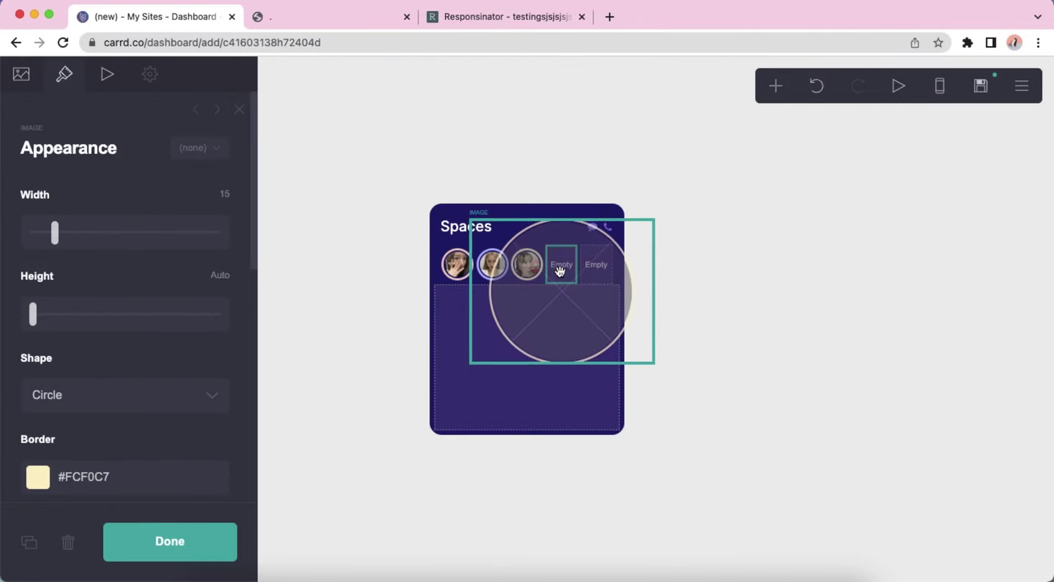
left_click(21, 76)
left_click(120, 244)
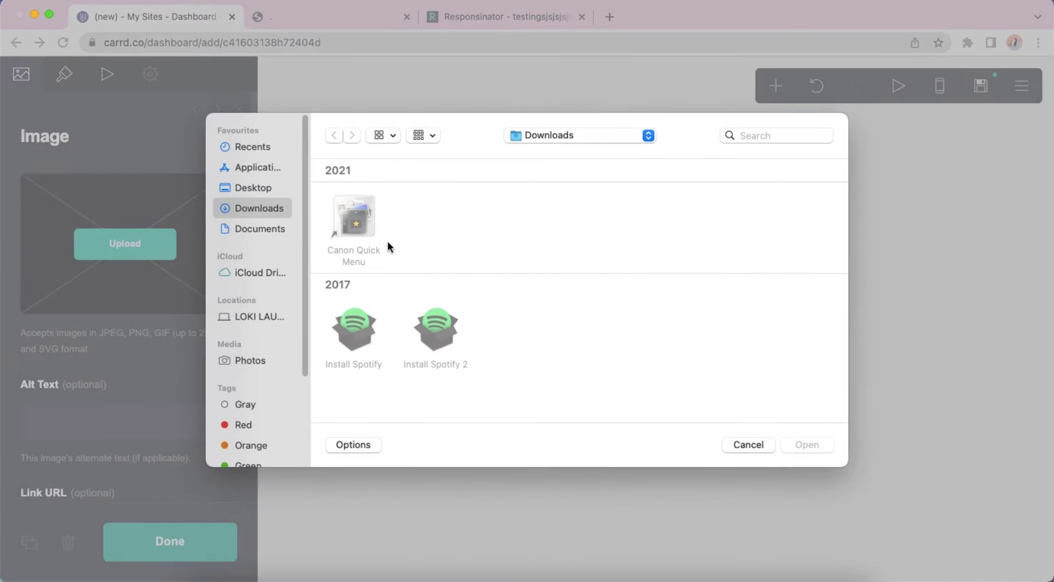
double_click(351, 219)
left_click_drag(557, 311, 378, 157)
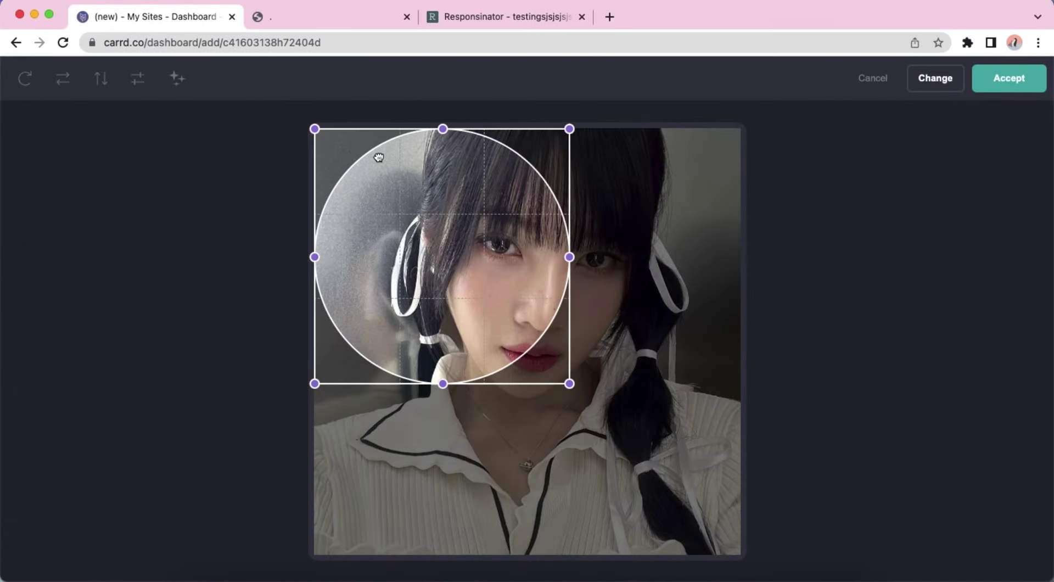
left_click_drag(560, 382, 738, 552)
left_click(1009, 78)
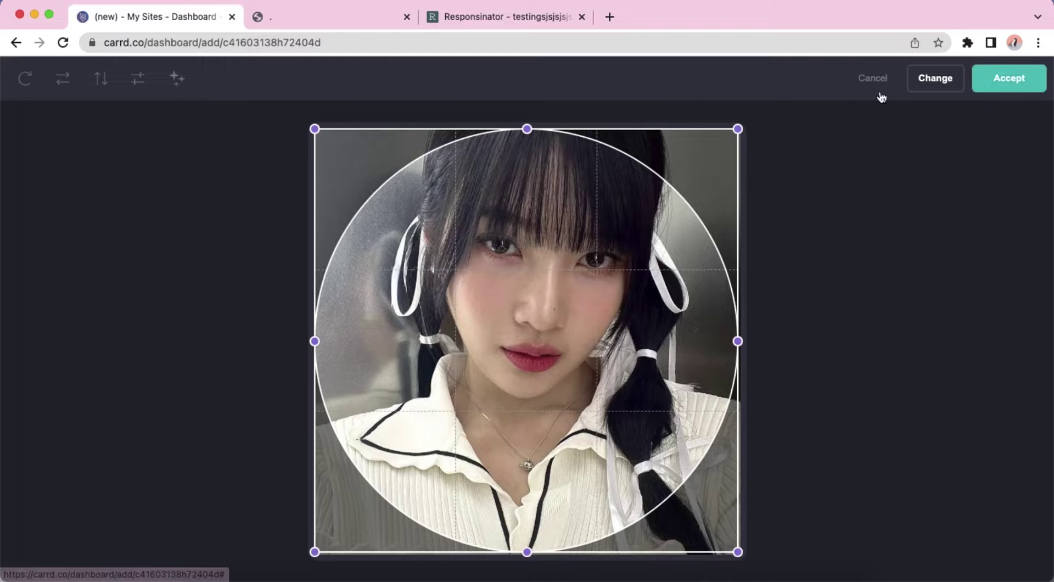
Step: Set the border color of the fourth column's image to #FAE3EE
left_click(73, 88)
scroll(157, 404, "down", 4)
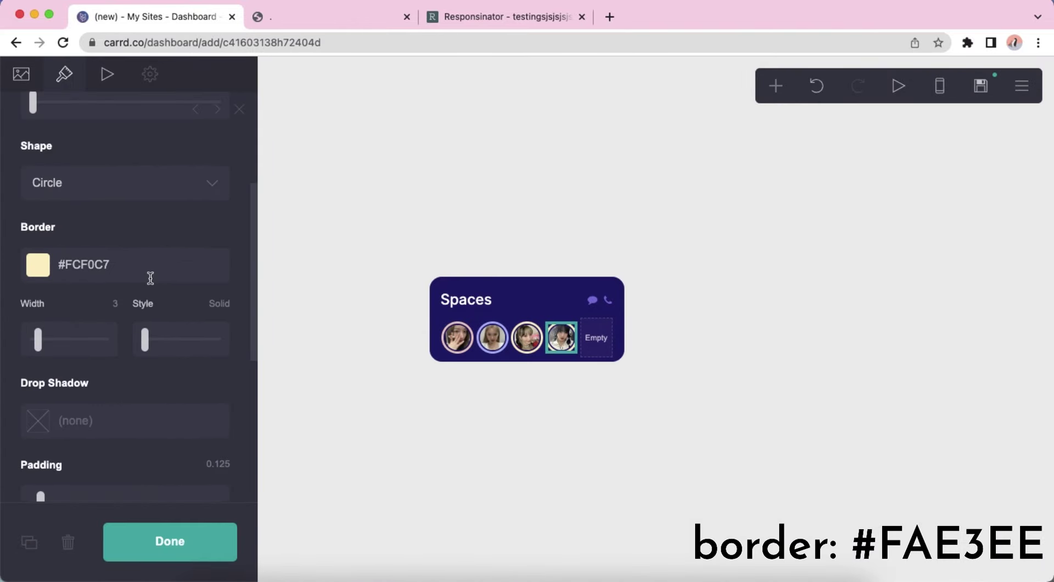
left_click(151, 274)
type("FAE3E")
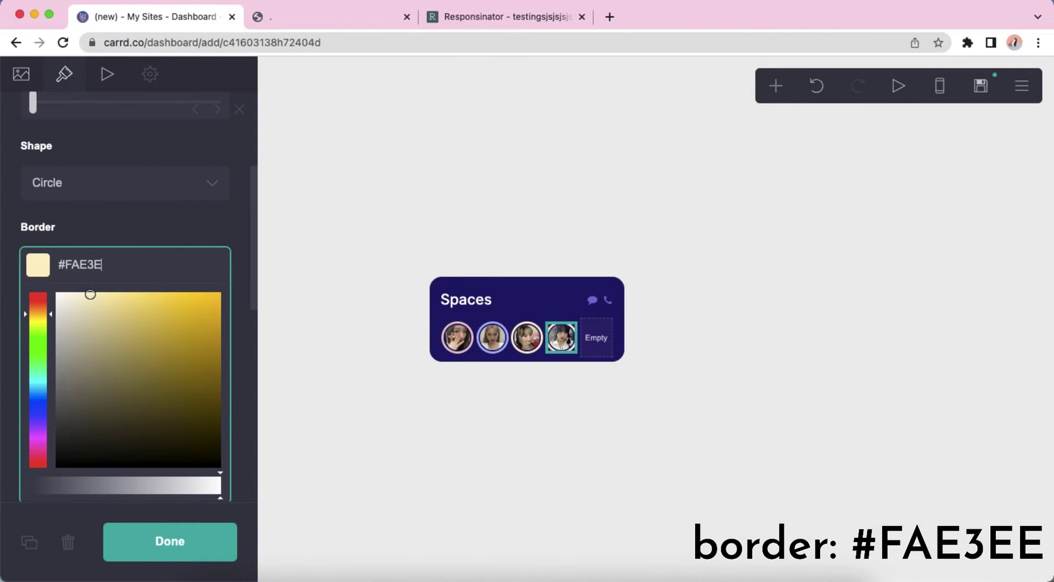
type("E")
key("Return")
left_click(692, 260)
Step: Add an image in the fifth column and upload the photo with the black fur hat, cropped around the face
left_click(776, 87)
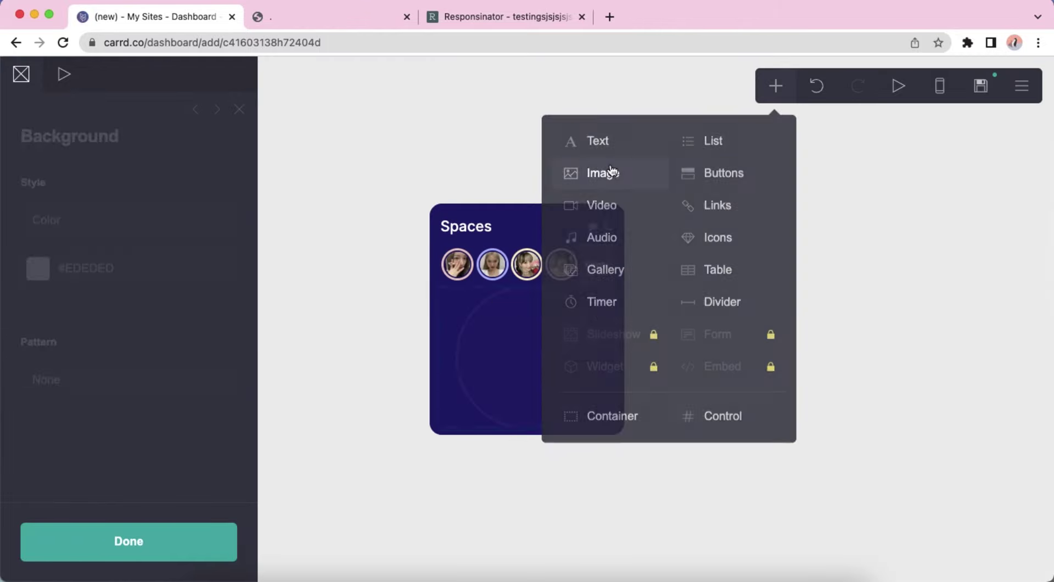
left_click(599, 171)
left_click(43, 92)
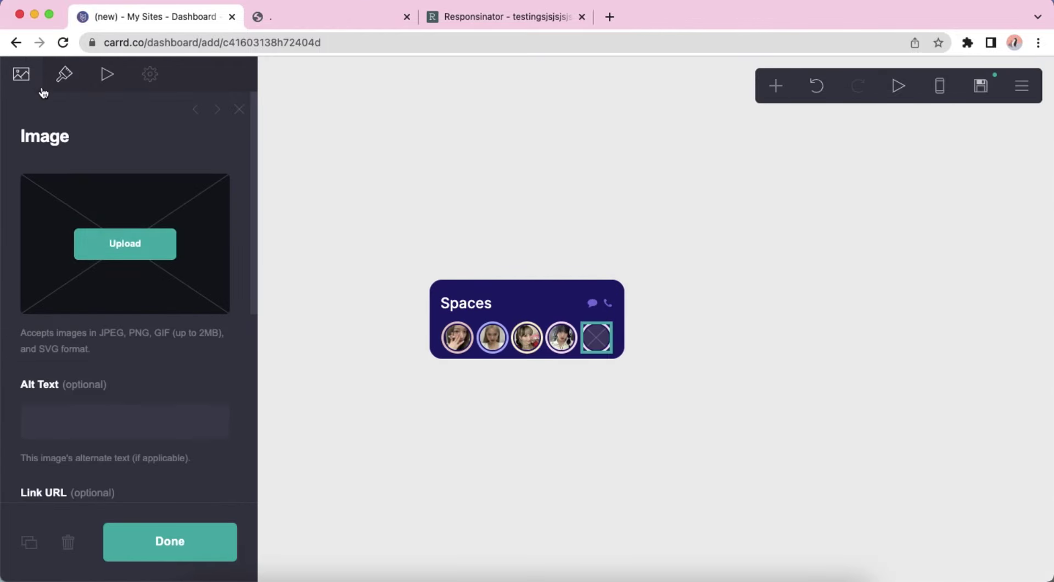
left_click(111, 237)
double_click(592, 220)
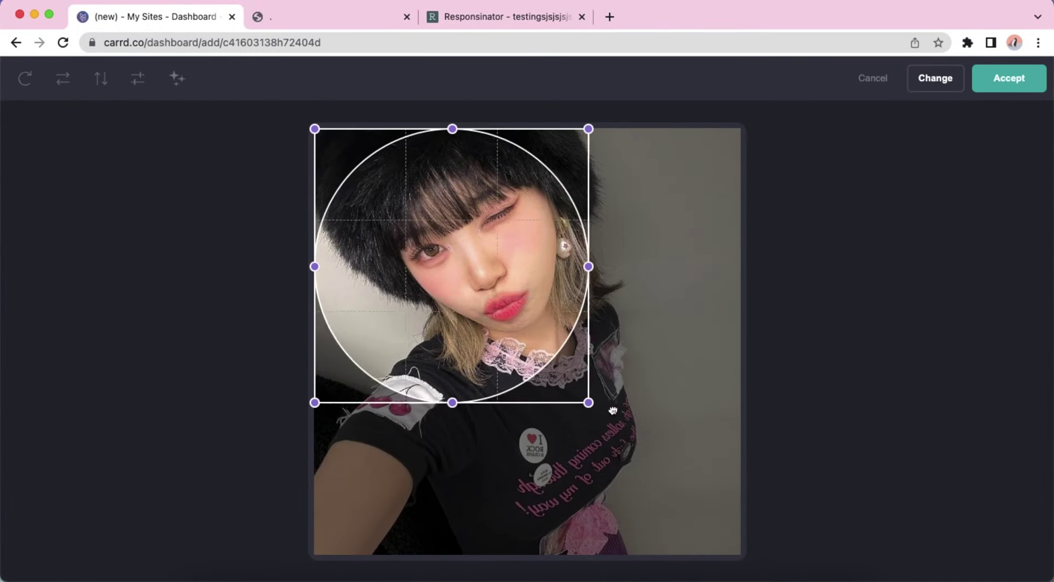
left_click(1031, 82)
Step: Set the border color of the fifth column's image to #C5899E
left_click(64, 73)
scroll(126, 274, "down", 5)
left_click(142, 240)
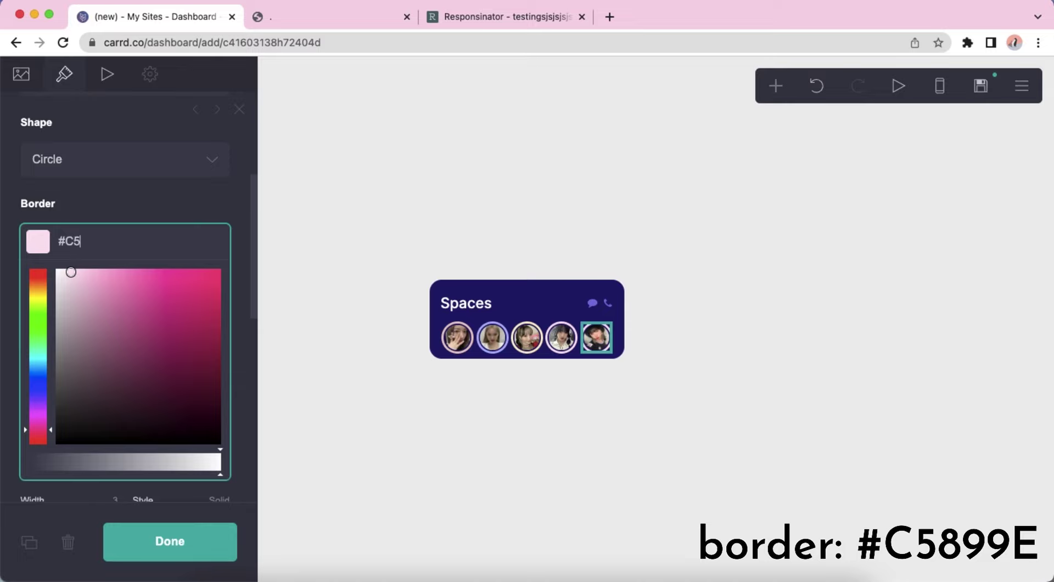
type("#C5899E")
key("Return")
left_click(841, 228)
left_click(939, 86)
left_click(939, 88)
Step: Add a Columns container with three columns below the row of profile images
left_click(775, 86)
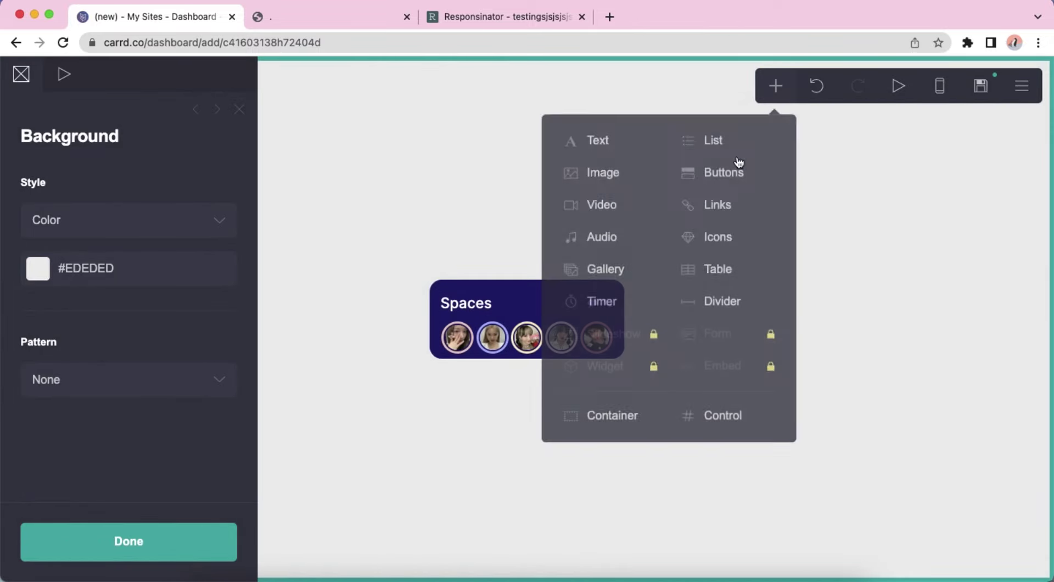
left_click(571, 414)
left_click(21, 74)
left_click(83, 220)
left_click(92, 239)
left_click(127, 415)
left_click(129, 400)
Step: Set the three-column container's horizontal padding to 1, gutters to 0, top margin to 1.25 and bottom margin to 0.875
left_click(65, 74)
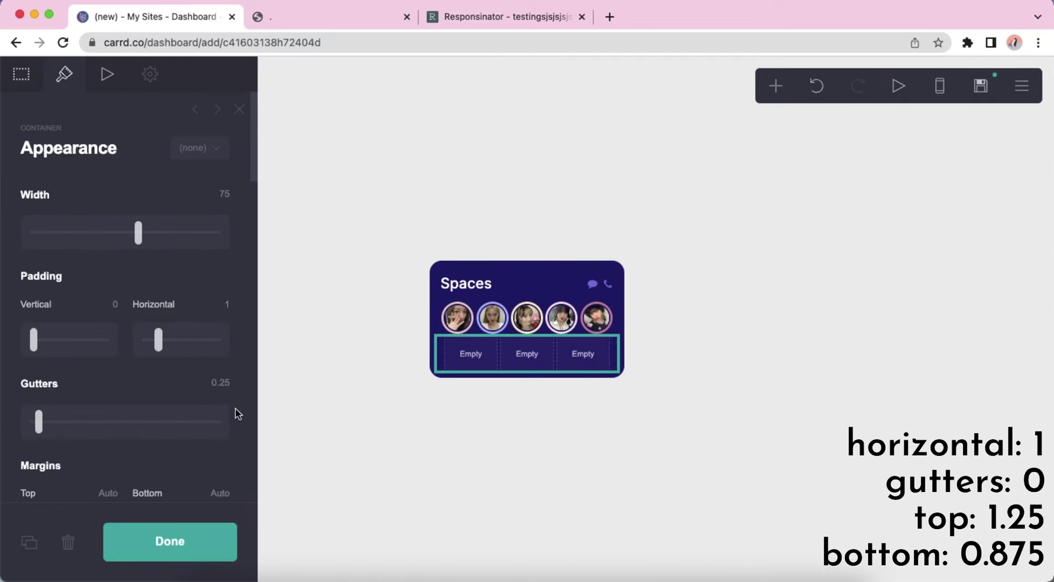
scroll(122, 399, "down", 3)
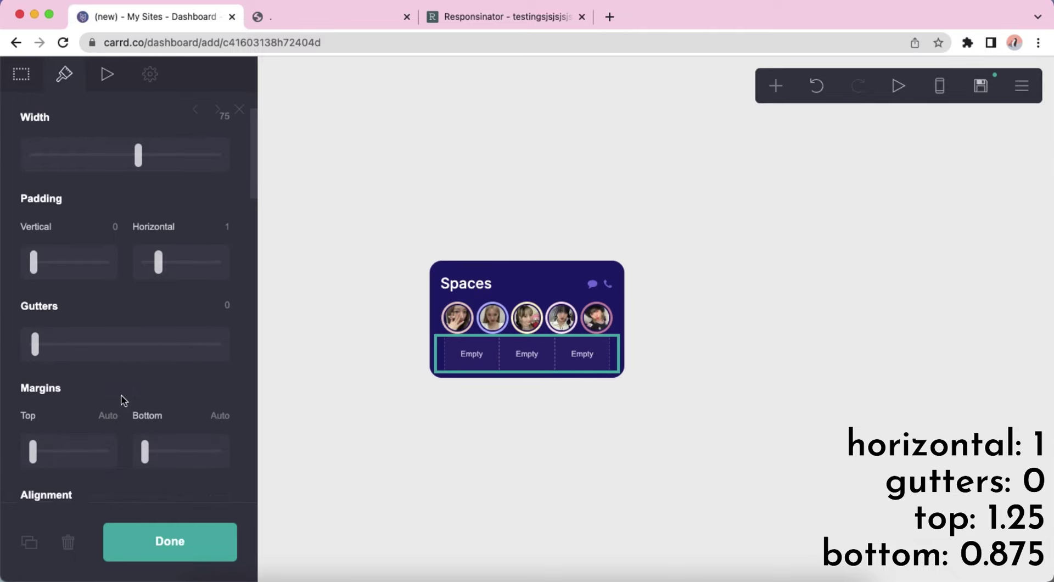
left_click(114, 396)
type("1.25")
key("Return")
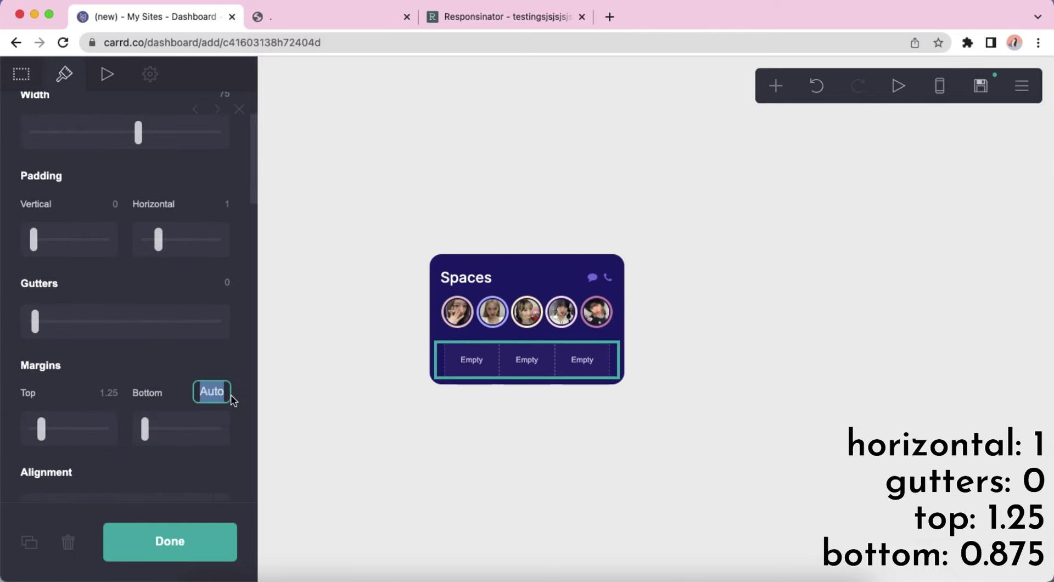
Step: Align the contents of the three-column container to Top
scroll(122, 365, "down", 6)
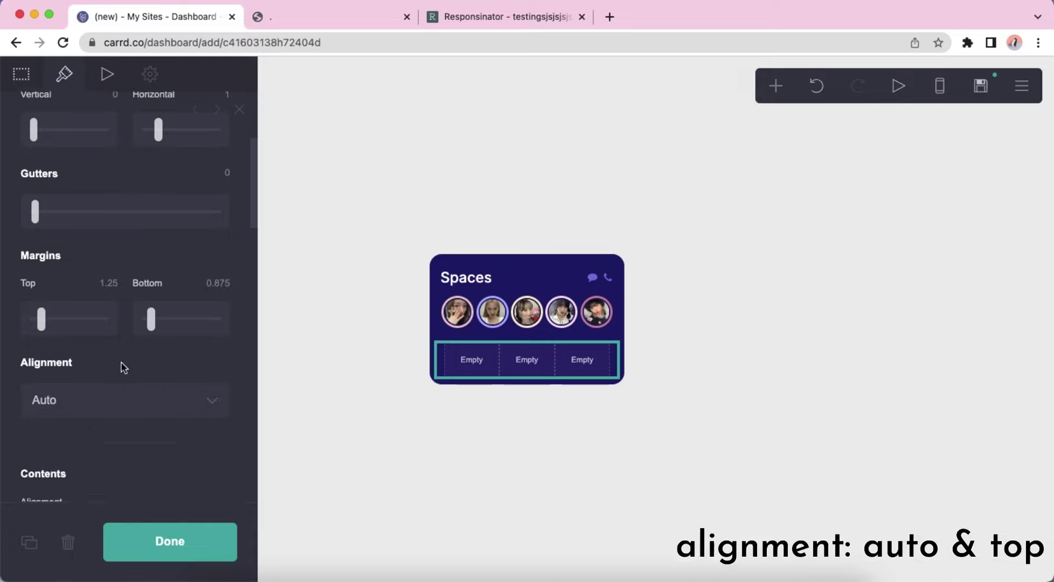
left_click(181, 286)
left_click(186, 267)
left_click(511, 435)
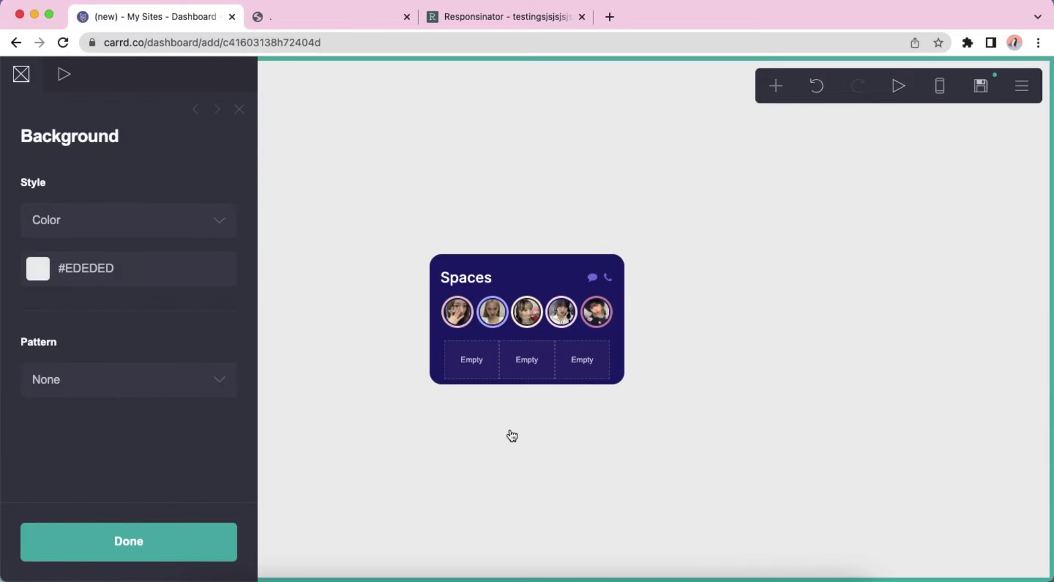
Step: Add a text element reading "Upcoming" in the first of the three columns
left_click(775, 85)
left_click(590, 141)
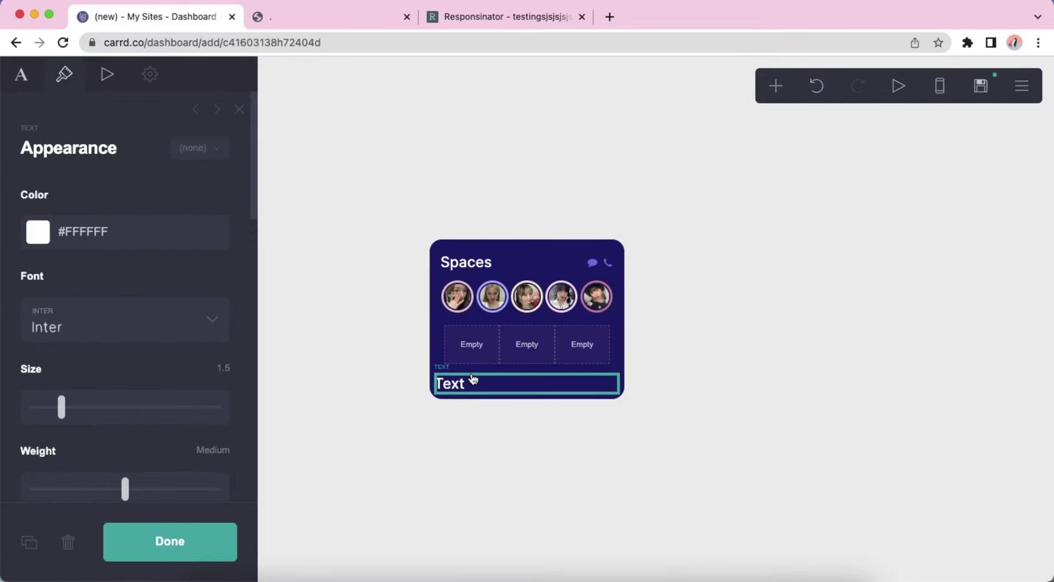
left_click(21, 74)
type("Upco")
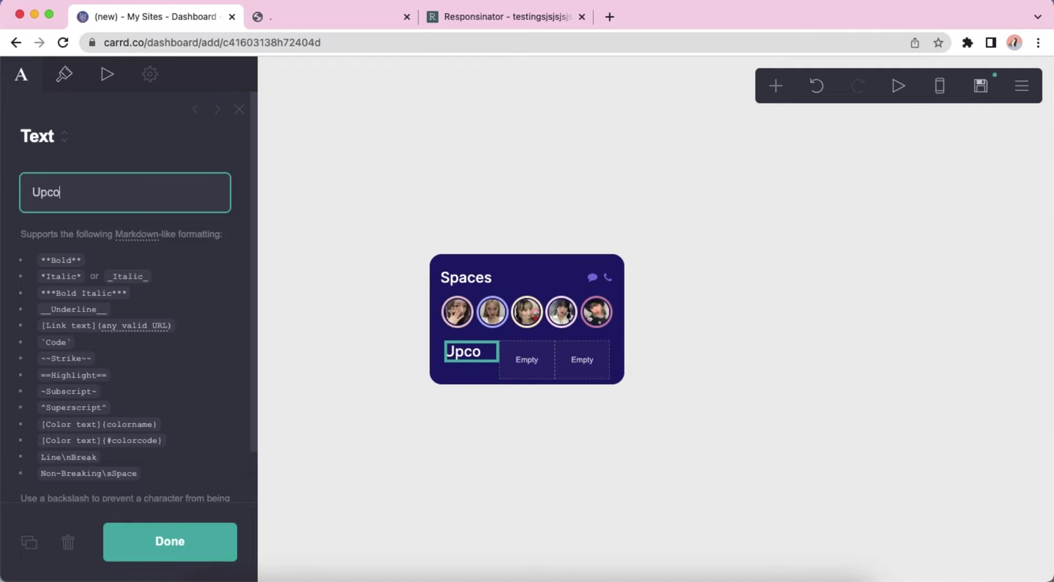
type("ming")
Step: Set the "Upcoming" text's size to 0.875 and its line spacing to 1.125
left_click(64, 74)
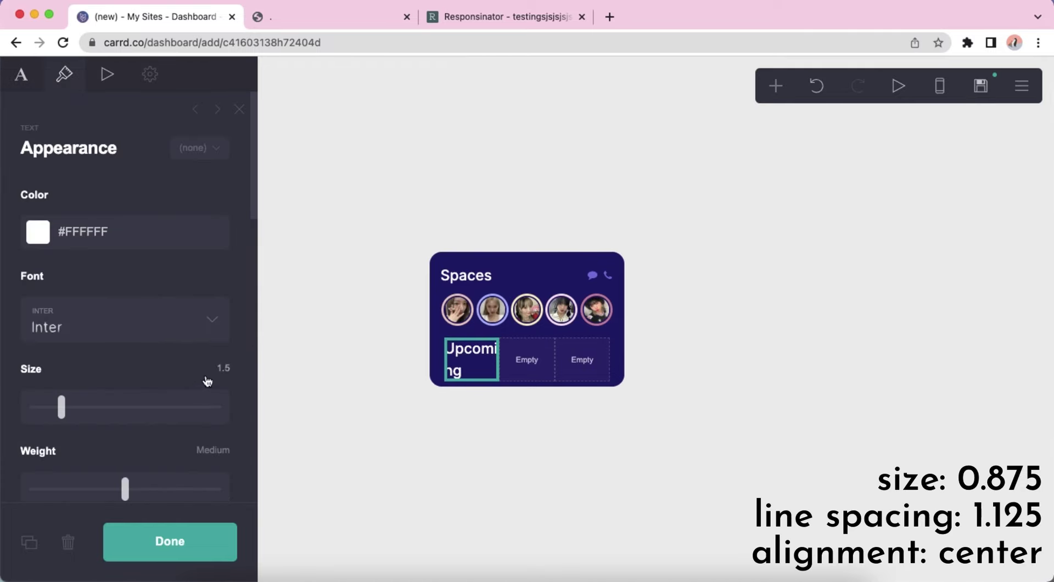
type("0.875")
key("Return")
scroll(188, 384, "down", 5)
left_click(222, 284)
scroll(202, 337, "down", 7)
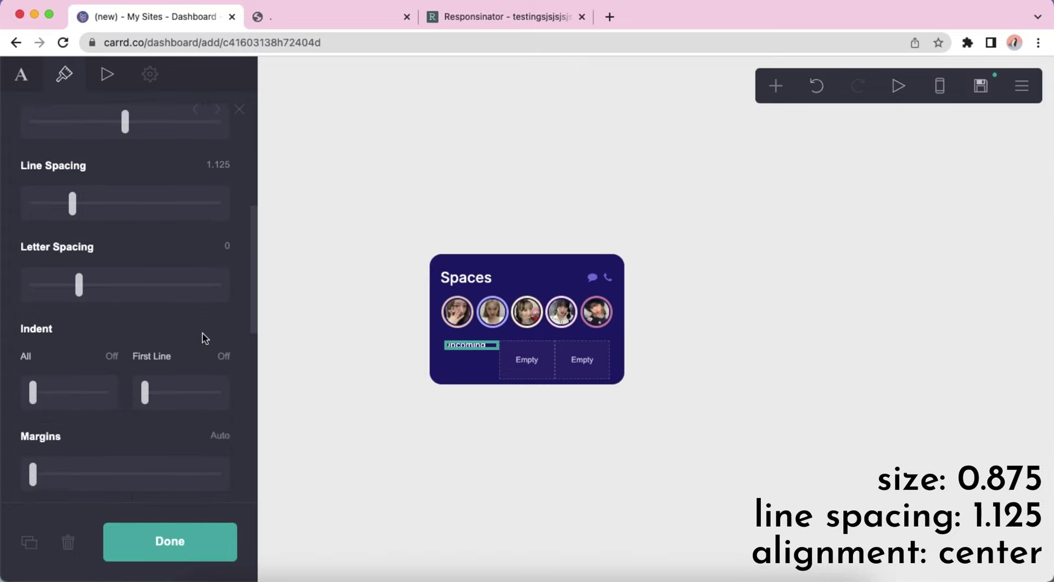
Step: Center-align the "Upcoming" text
left_click(110, 334)
left_click(108, 353)
scroll(139, 376, "down", 5)
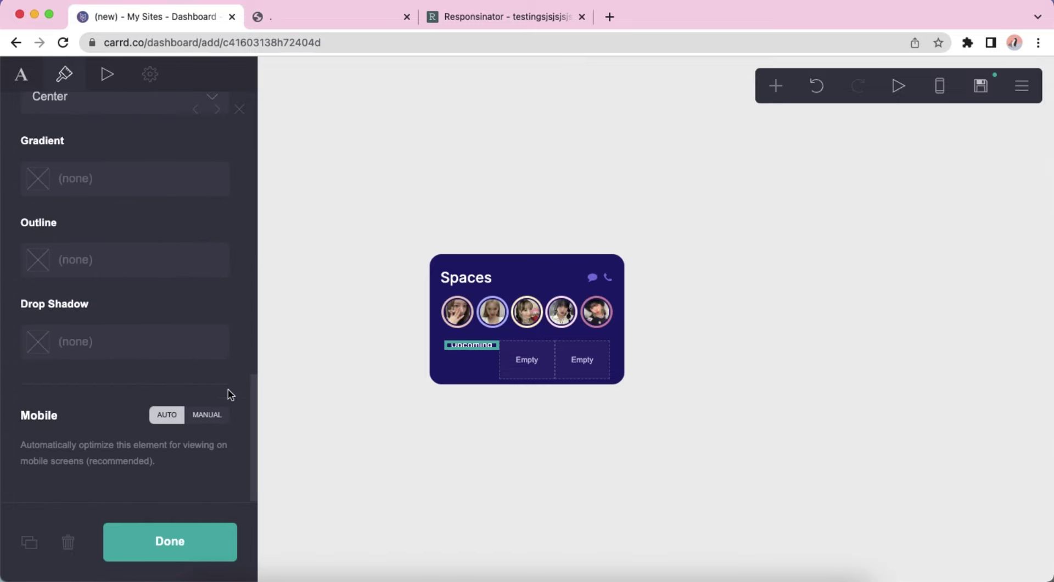
left_click(470, 457)
Step: Add a divider beneath "Upcoming" in the first column and set its width to 1
left_click(775, 87)
left_click(713, 232)
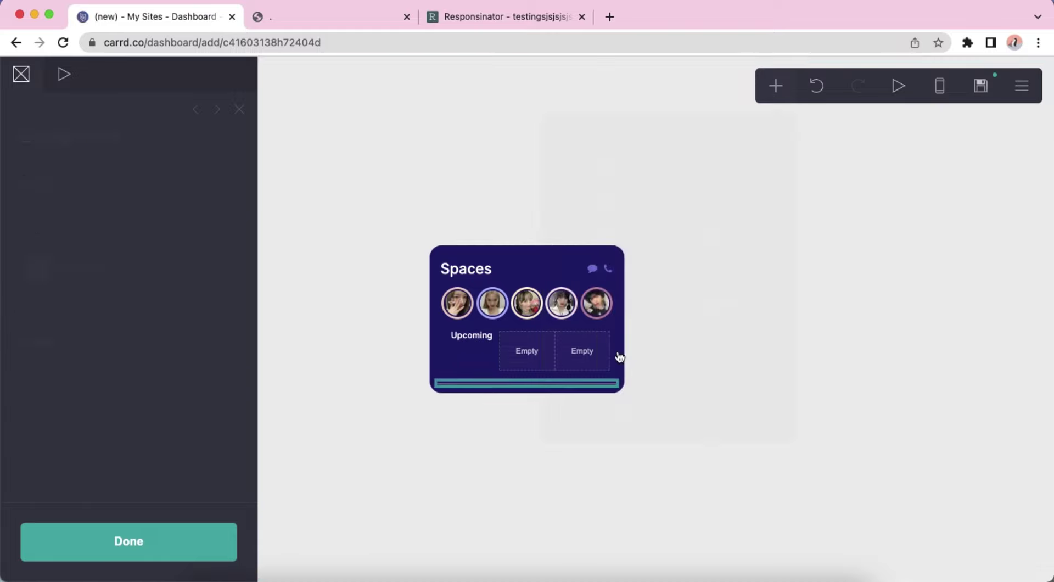
left_click_drag(475, 379, 473, 346)
scroll(152, 350, "down", 3)
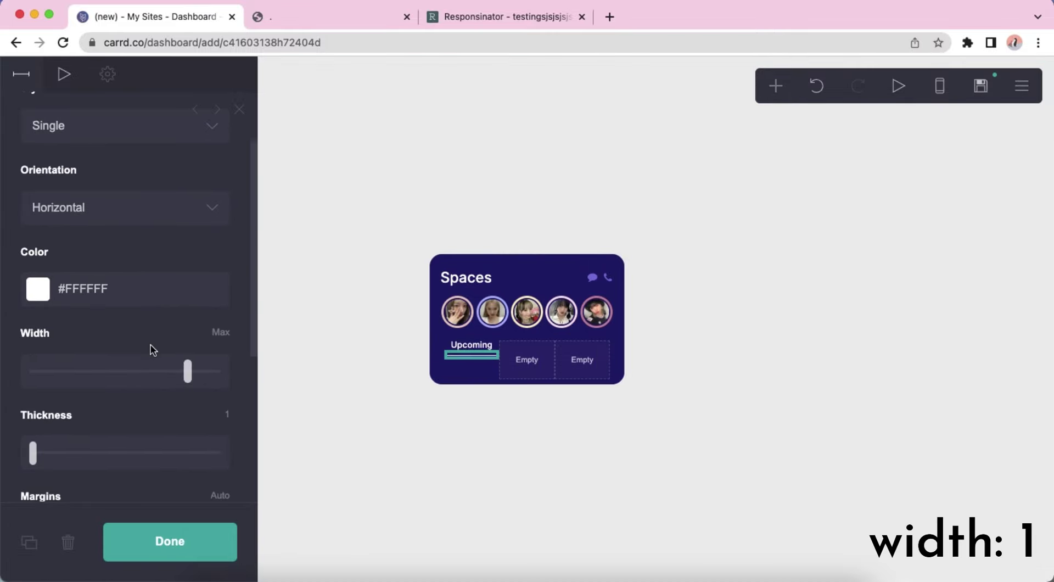
left_click(34, 380)
left_click(628, 501)
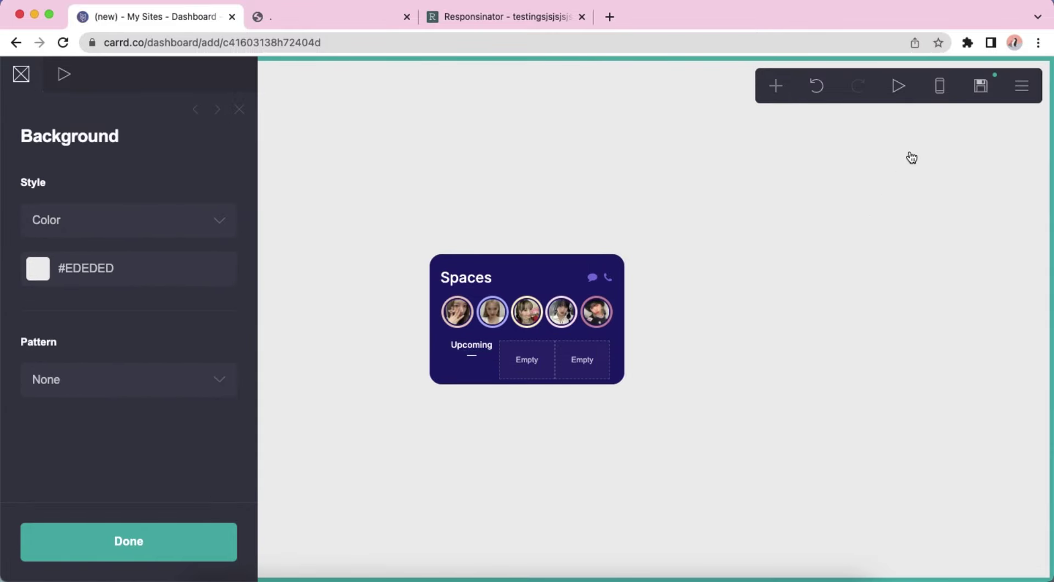
left_click(932, 95)
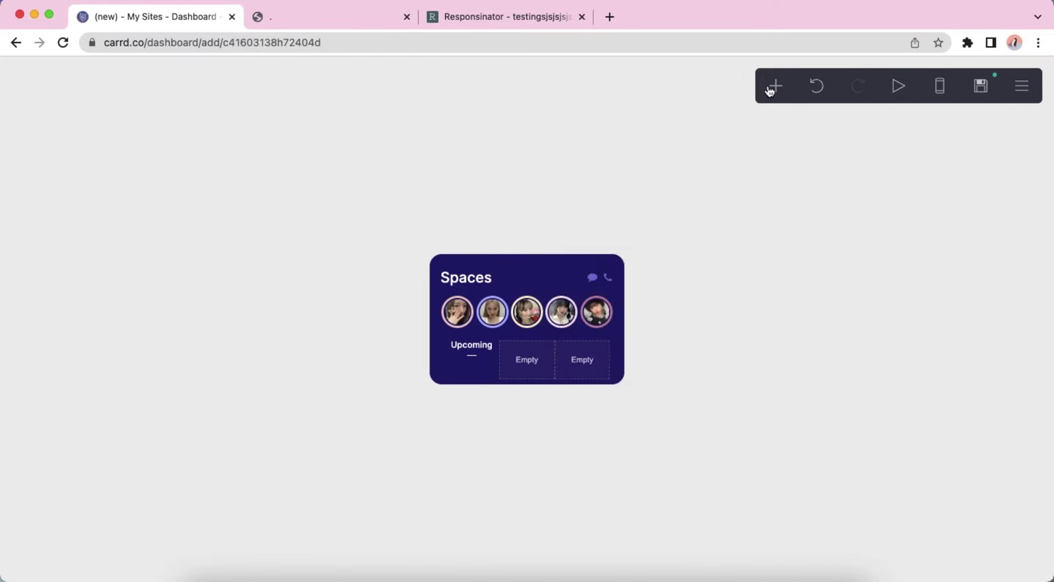
Step: Add a text element reading "Past" in the second column of the three-column container
left_click(775, 86)
left_click(590, 146)
left_click_drag(521, 387, 527, 350)
left_click(21, 75)
left_click(61, 195)
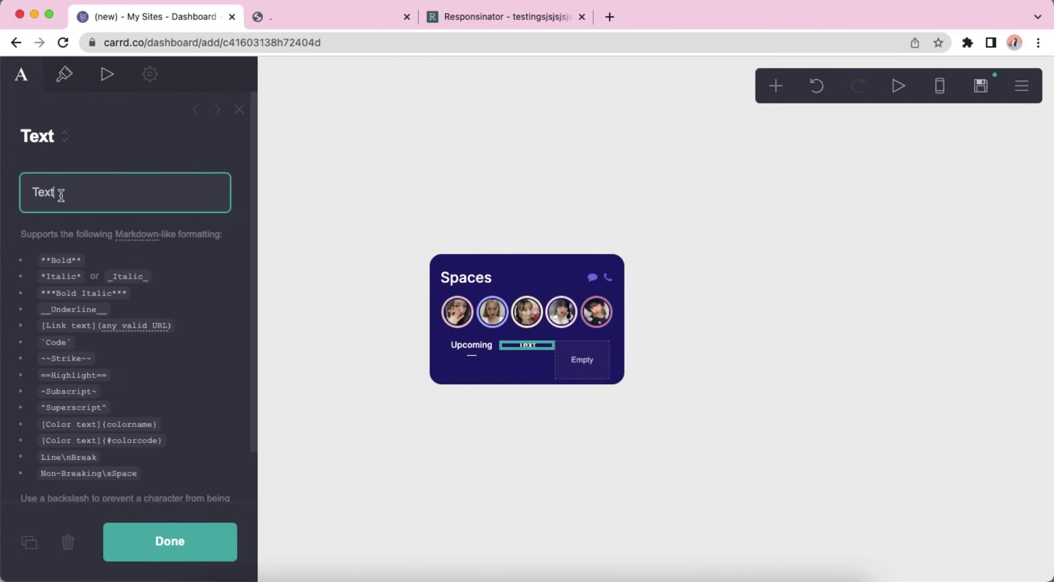
Step: Set the "Past" text's color to #665DB5
left_click(64, 74)
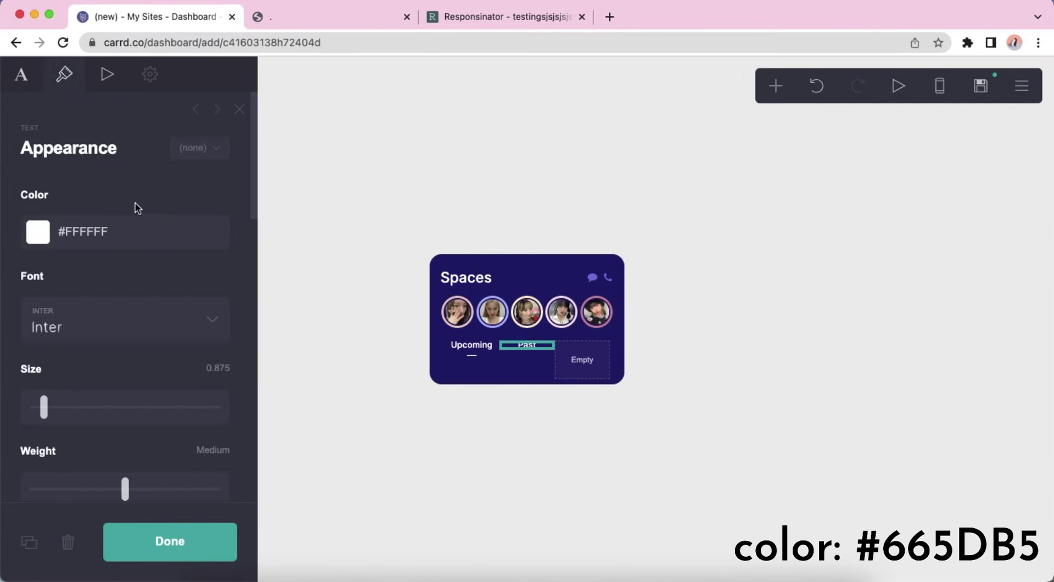
left_click(137, 235)
type("665DB5")
key("Return")
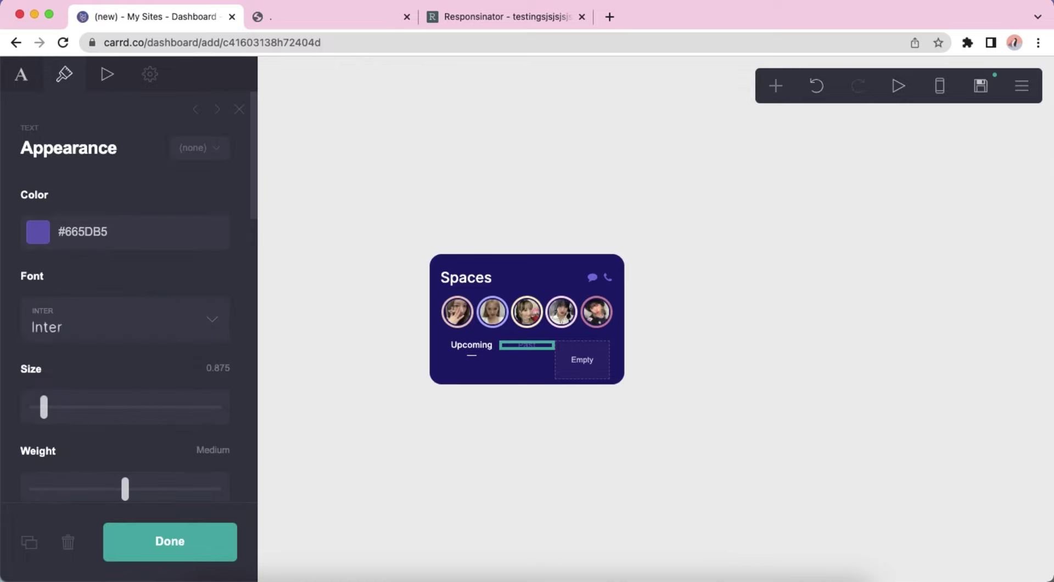
left_click(668, 308)
Step: Duplicate the "Past" text into the third column and change the copy to read "Canceled"
left_click(535, 347)
left_click_drag(520, 358, 582, 354)
left_click(21, 73)
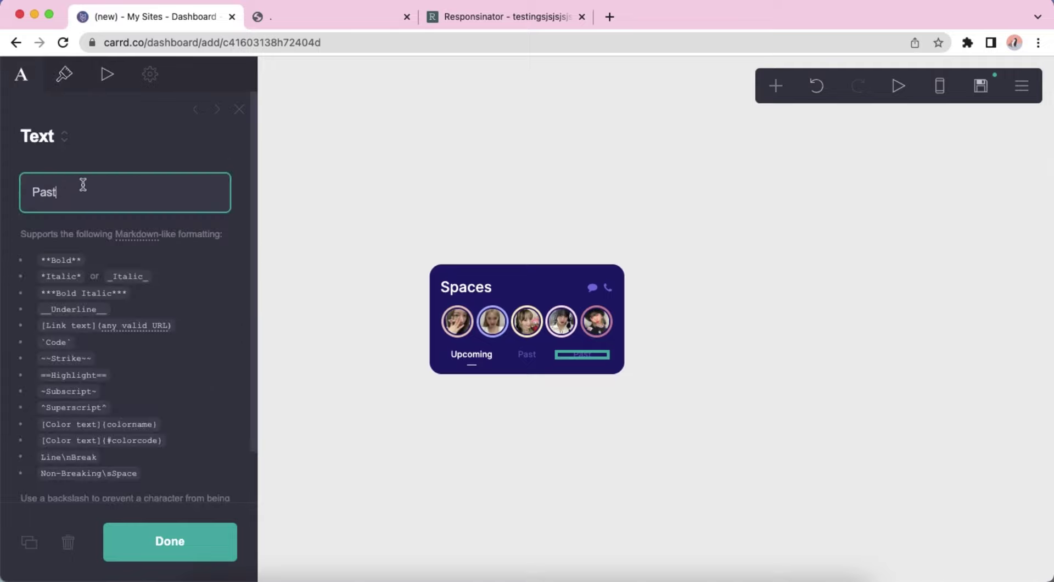
left_click(877, 229)
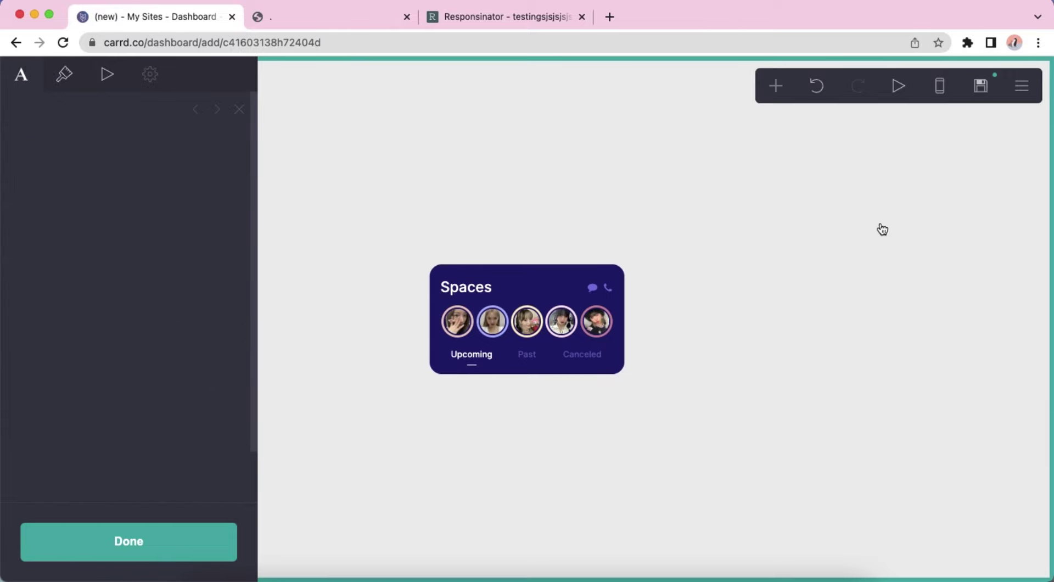
left_click(939, 85)
left_click(940, 85)
Step: Add a two-column container below the label row, with column widths of 70% and 30%
left_click(775, 85)
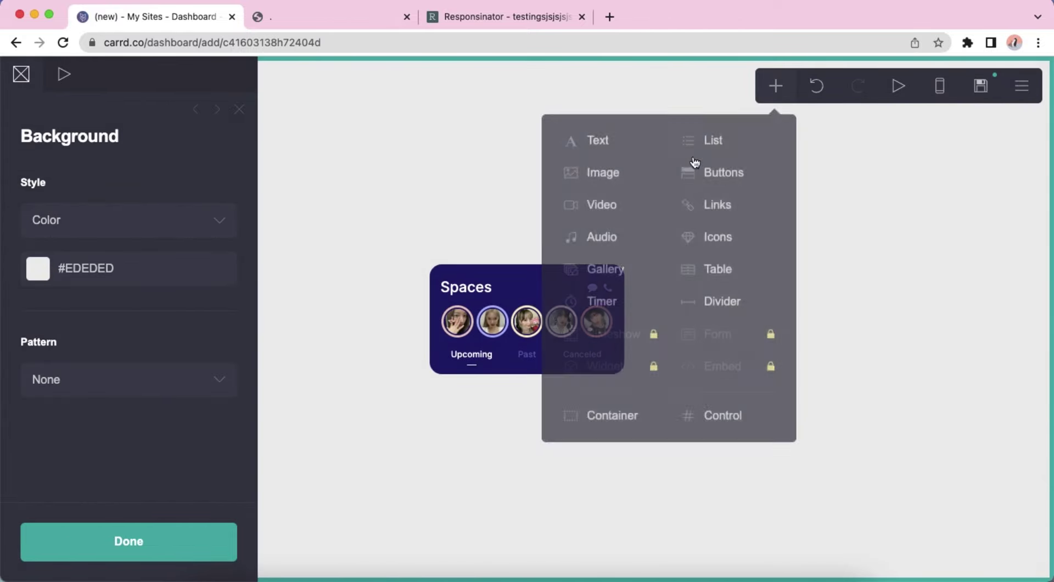
left_click(603, 416)
left_click(94, 236)
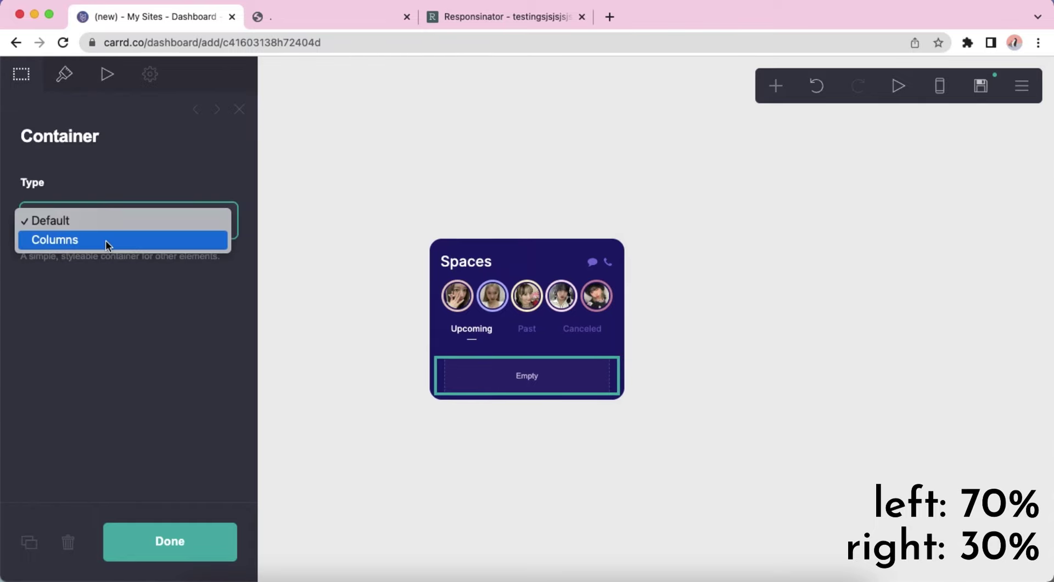
left_click(106, 239)
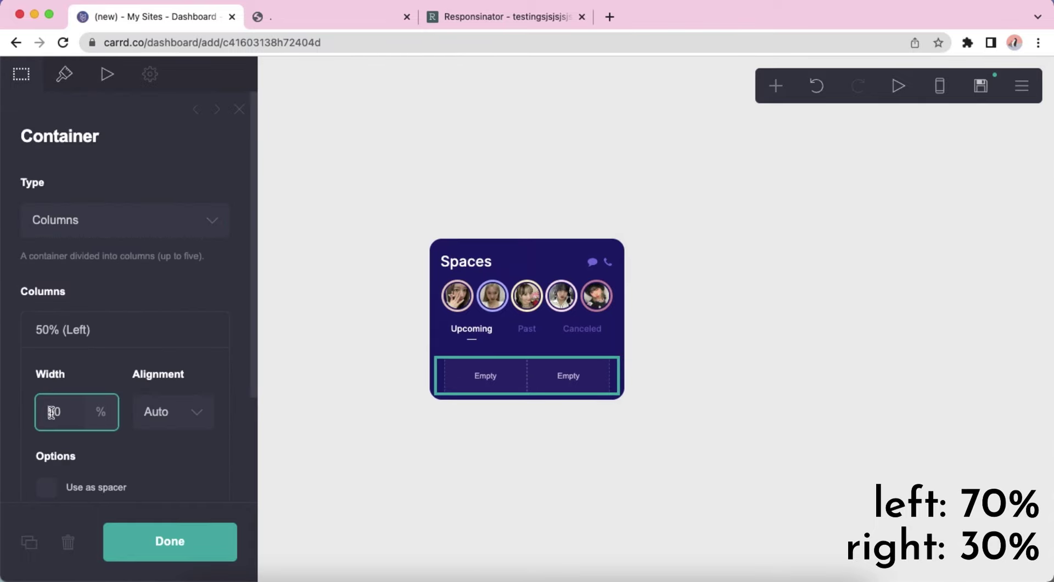
left_click(89, 321)
Step: Set the two-column container's vertical padding to 1, top margin to Auto and bottom margin to 0.5
left_click(64, 74)
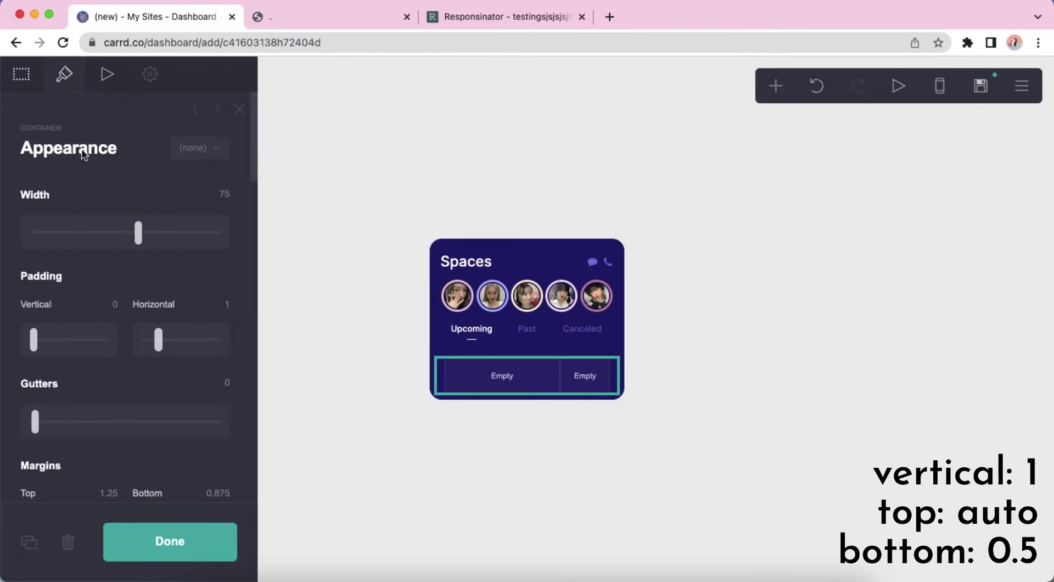
type("1")
key("Return")
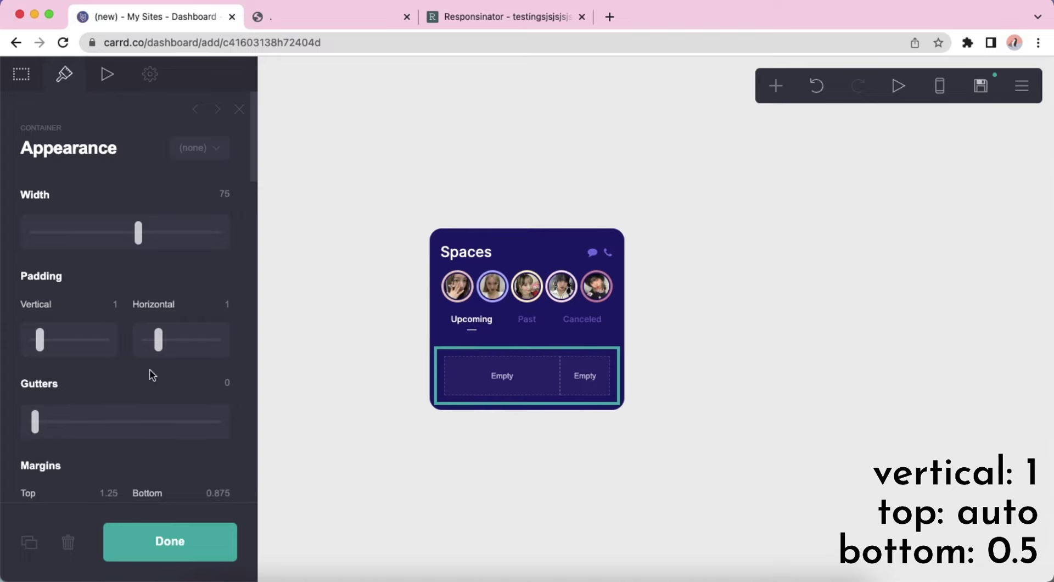
scroll(149, 363, "down", 5)
left_click(36, 345)
left_click(219, 306)
type("0.5")
key("Return")
scroll(215, 322, "down", 4)
left_click(180, 365)
left_click(165, 397)
Step: Give the two-column container a linear gradient background with stop 1 set to #8A5EF9
scroll(160, 391, "down", 6)
left_click(127, 245)
left_click(118, 284)
scroll(106, 339, "down", 2)
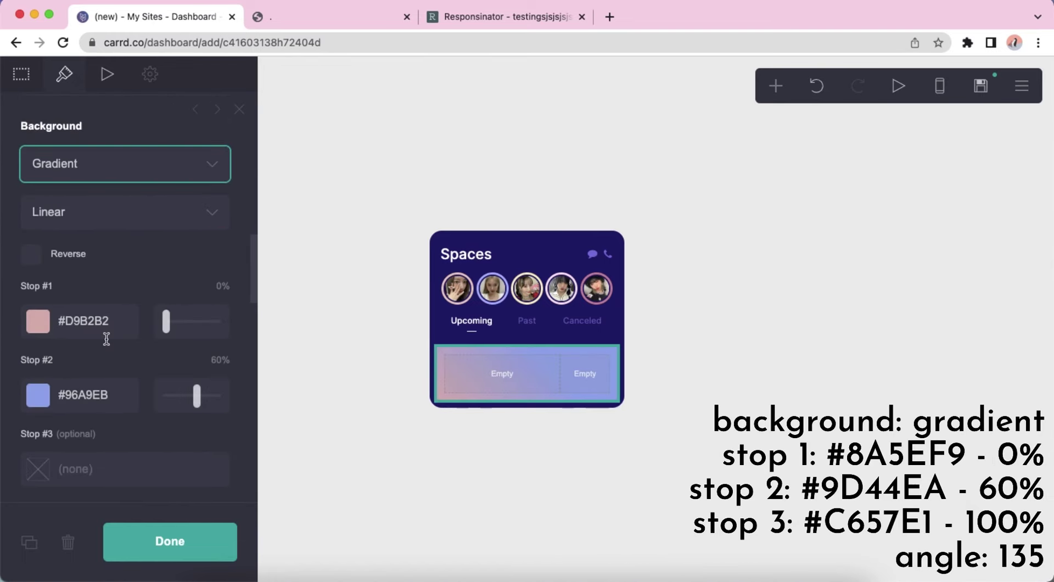
left_click(118, 325)
type("8A5E")
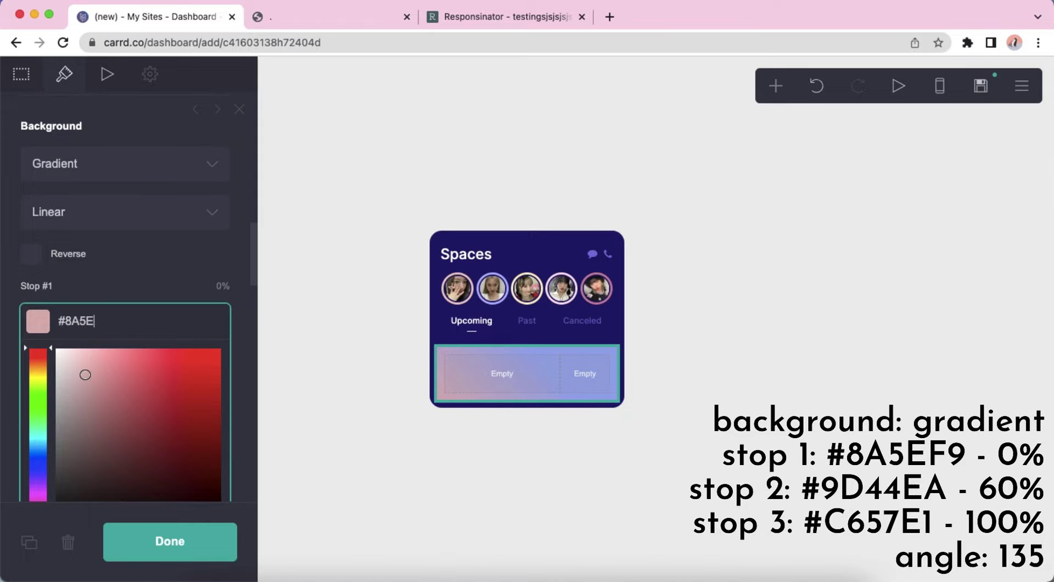
type("F9")
key("Return")
Step: Set the gradient's stop 2 to #9D44EA and add a third stop of #C657E1
left_click(121, 399)
type("9D44EA")
key("Return")
scroll(160, 433, "down", 1)
left_click(166, 438)
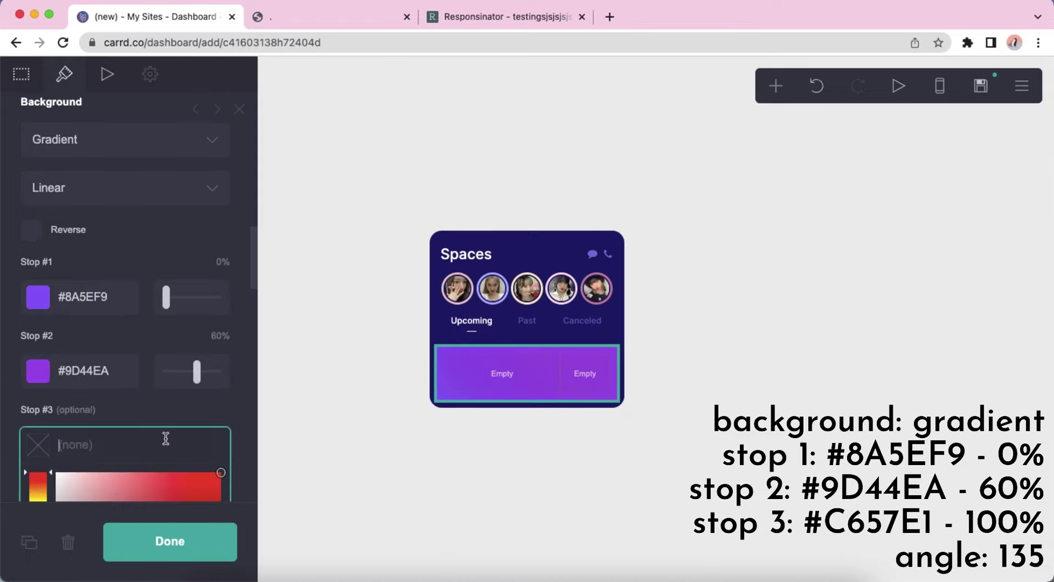
type("C657E1")
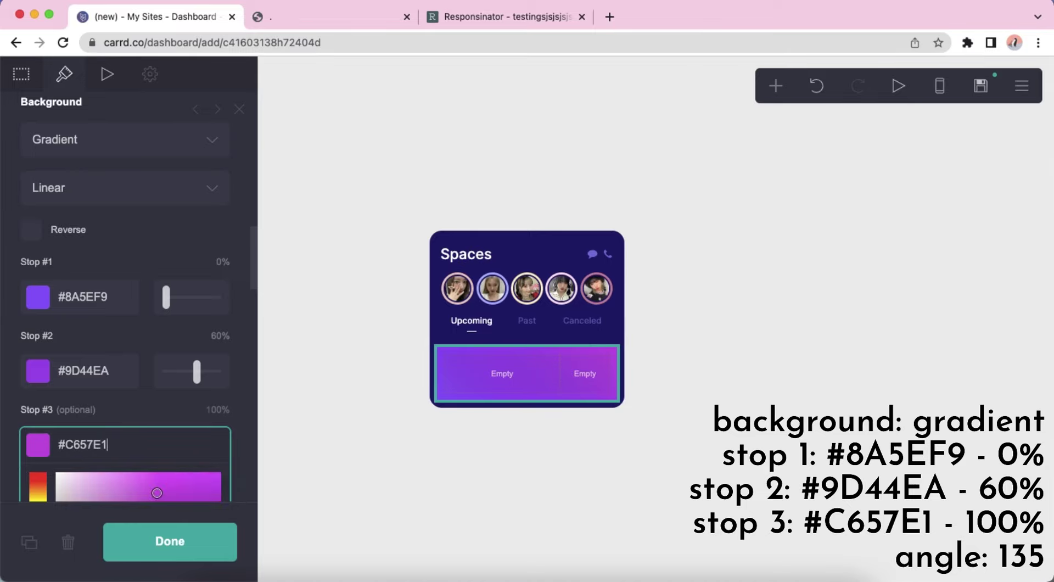
key("Return")
Step: Set the gradient's angle to 135 and round the two-column container's corners
scroll(182, 428, "down", 2)
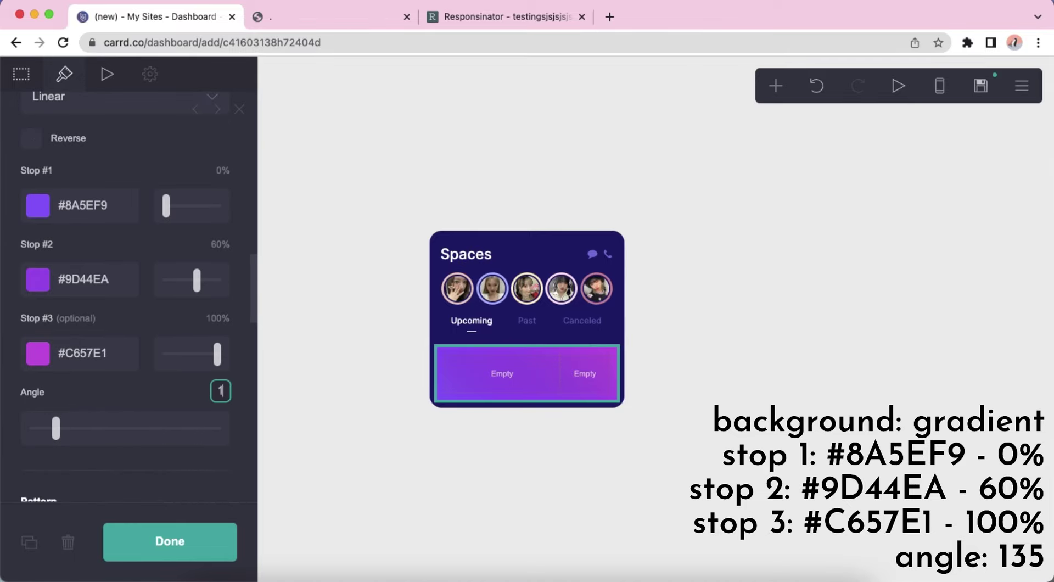
scroll(172, 400, "up", 10)
left_click(220, 239)
key("Return")
left_click(799, 372)
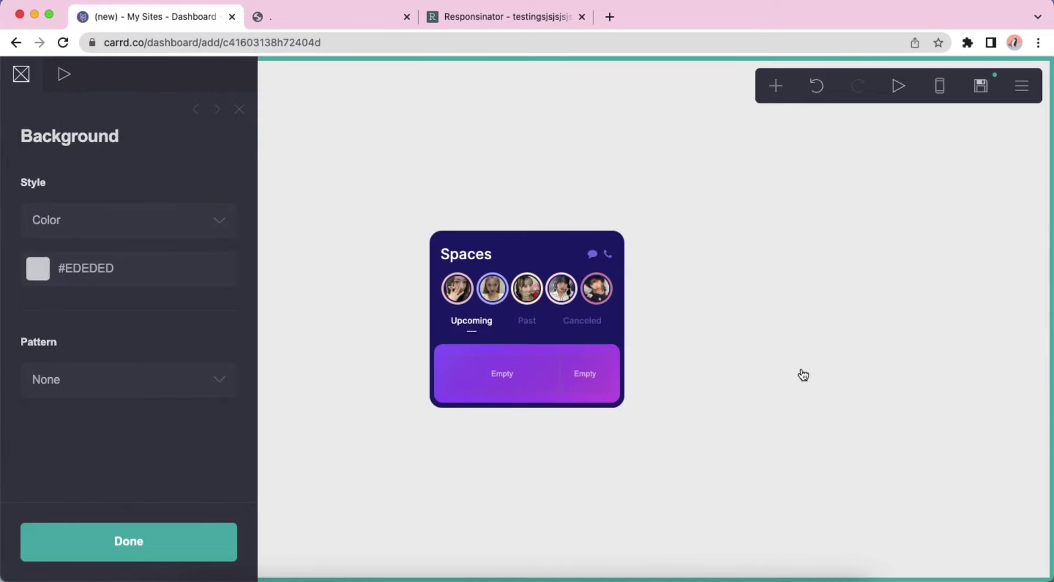
left_click(939, 85)
left_click(936, 84)
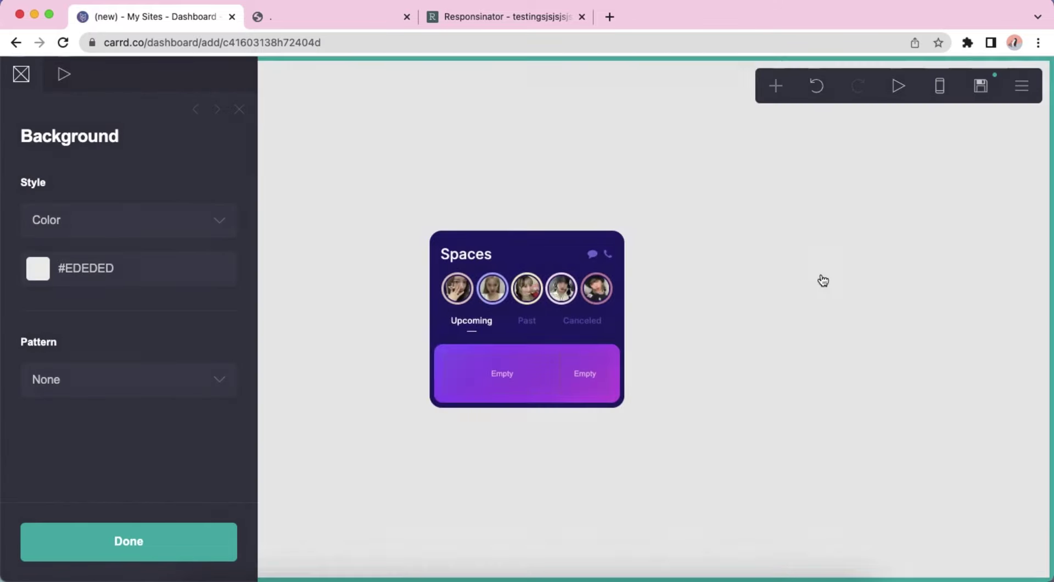
Step: Add text in the wider column with a highlighted "Sat, 1 Apr, 4PM - 6PM", a line about a character sending a video, and the reply "...oh god"
left_click(775, 88)
left_click(626, 147)
left_click_drag(516, 406, 500, 384)
left_click(87, 196)
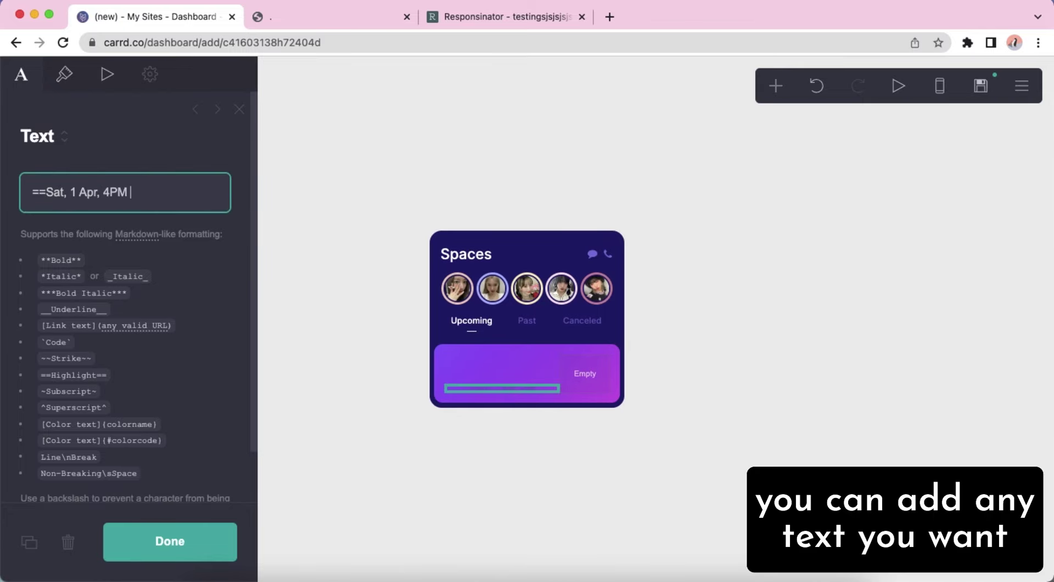
key("Return")
key("Return")
type("Hannibal sent a video")
key("Return")
type("(Will")
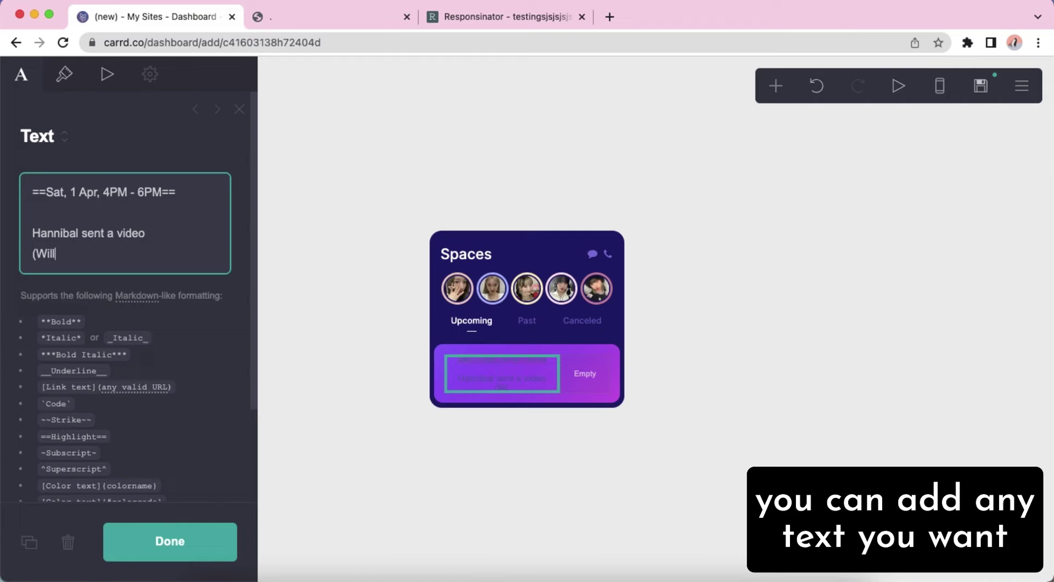
type(") ...oh god")
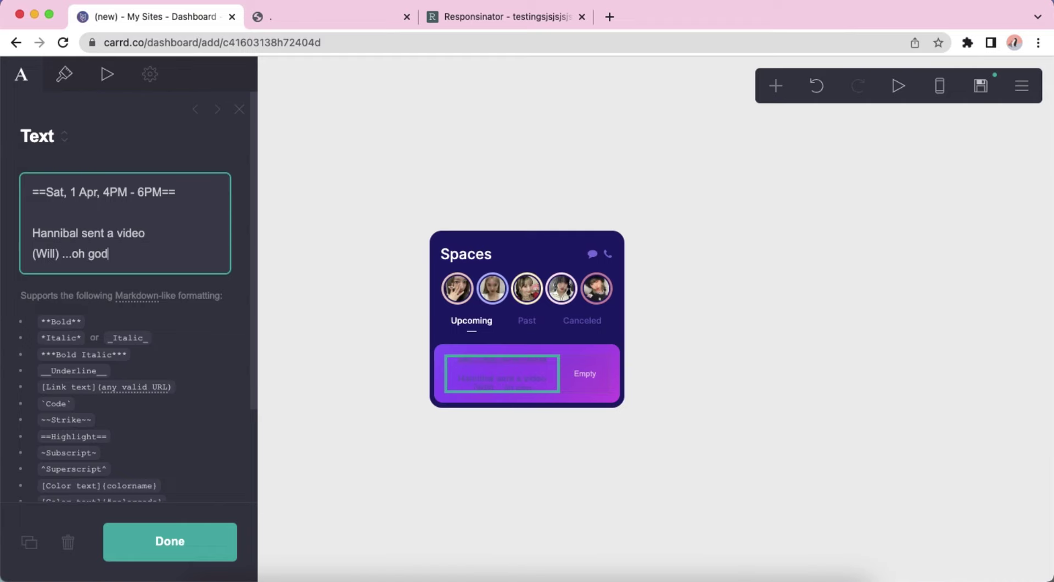
Step: Set the event text's color to #FFFFFF and its highlight to #B98DFF on a fully transparent background
left_click(66, 77)
left_click(139, 242)
type("#FFFFFF")
key("Return")
left_click(82, 308)
type("#B98DFF")
key("Return")
left_click(171, 308)
scroll(94, 478, "down", 1)
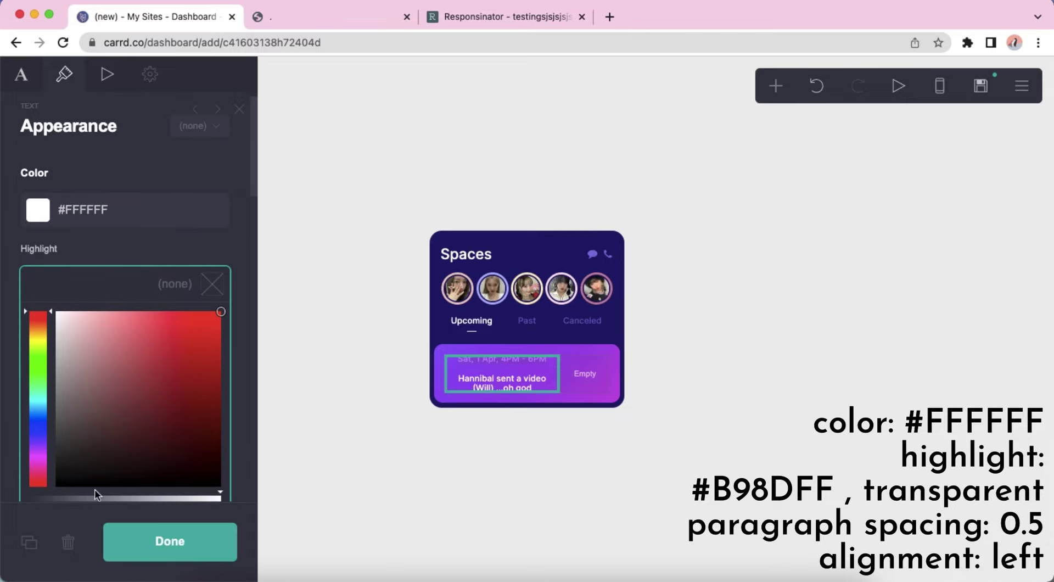
scroll(119, 457, "down", 2)
scroll(114, 325, "up", 2)
left_click(129, 349)
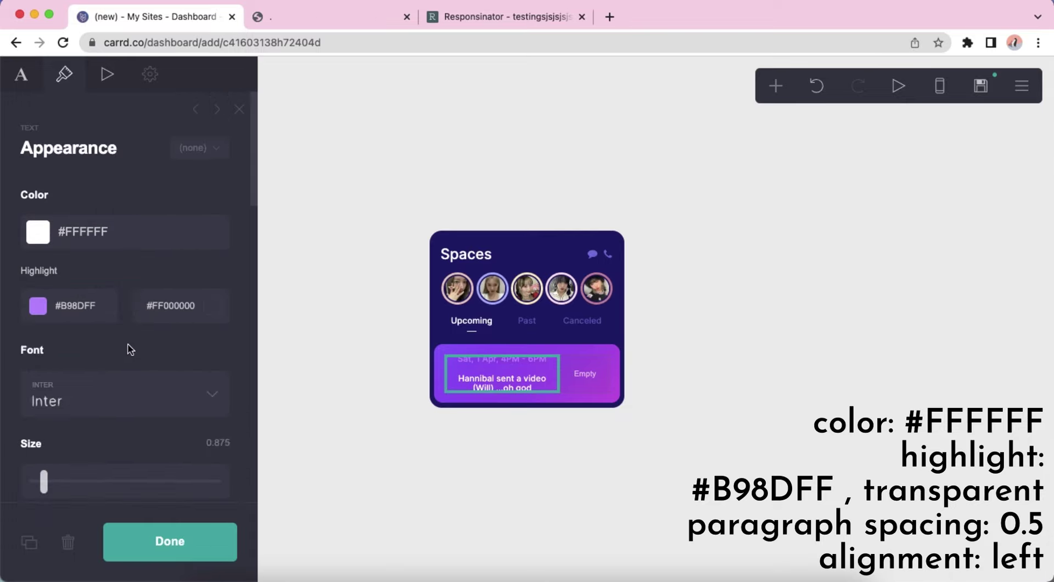
Step: Set the event text's paragraph spacing to 0.5 and align it left
scroll(95, 337, "down", 6)
double_click(31, 382)
type("0.5")
key("Return")
scroll(113, 407, "down", 8)
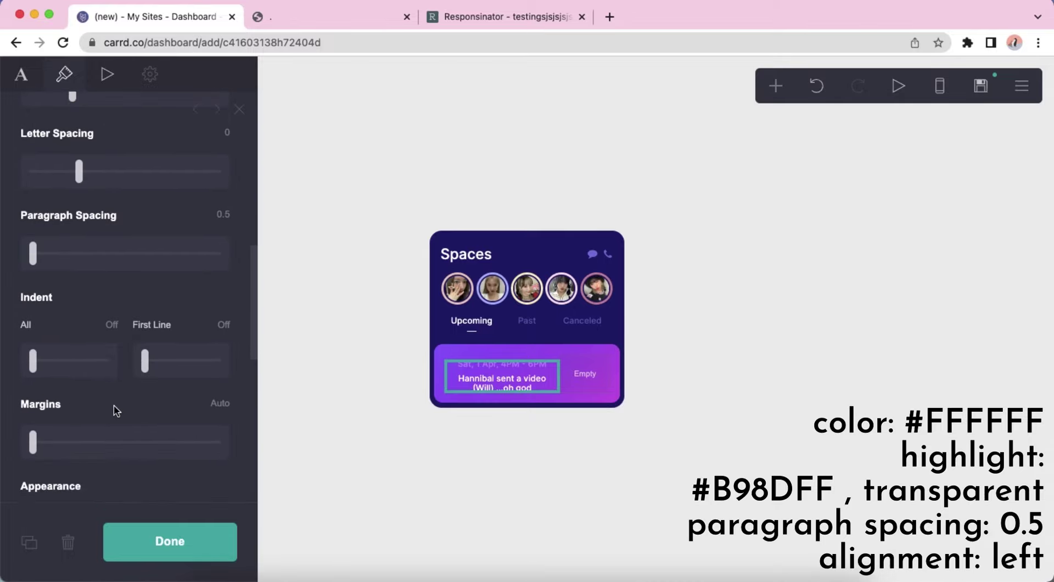
left_click(101, 299)
key("Up")
scroll(123, 357, "down", 8)
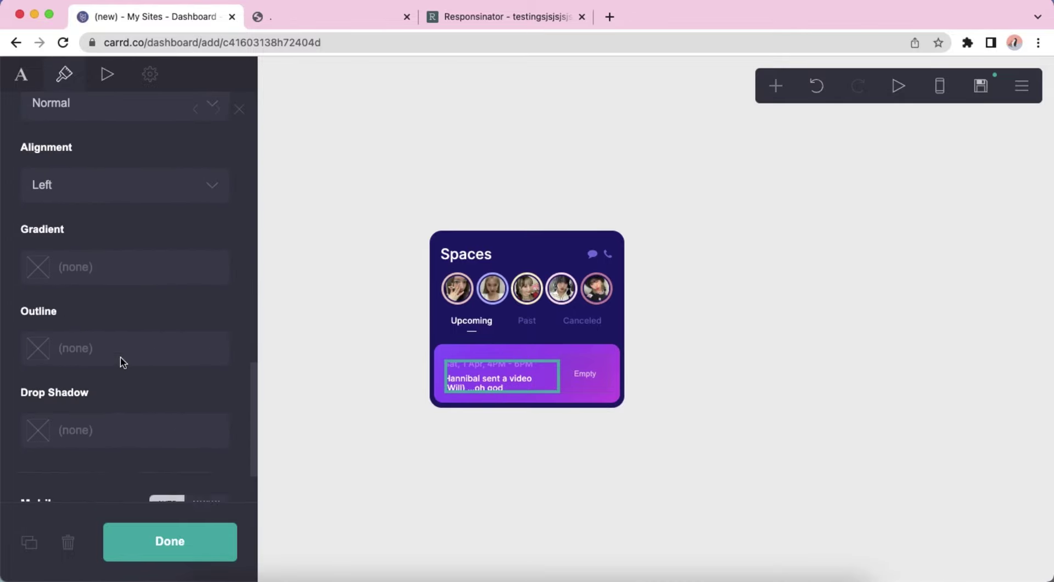
left_click(534, 477)
left_click(939, 86)
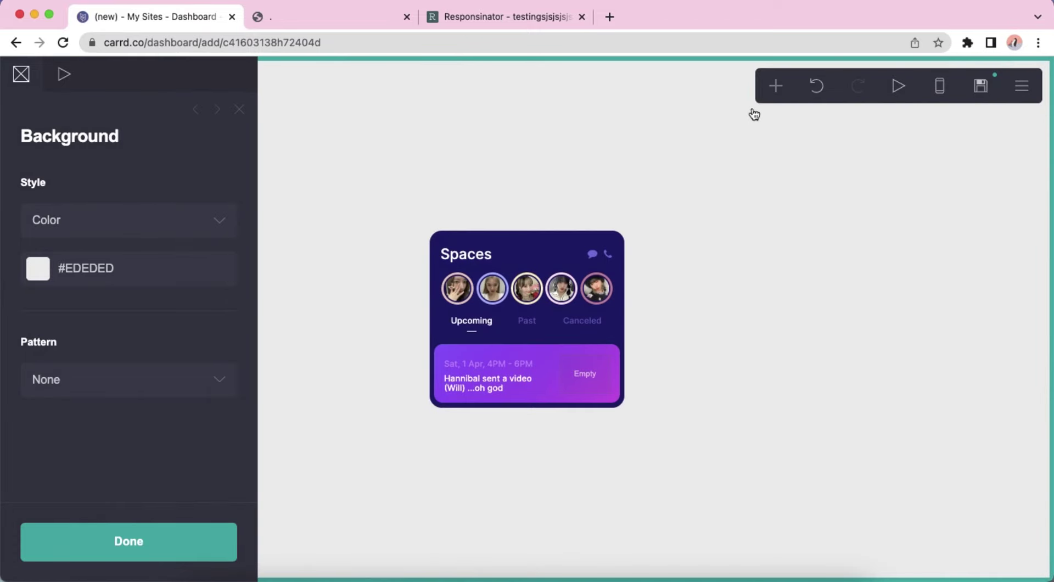
Step: Add a gallery element below the event text in the purple container's wider column
left_click(776, 86)
left_click(607, 269)
left_click_drag(538, 376, 487, 326)
Step: Set the gallery's spacing to 0.125, margins to 1 and alignment to Left
left_click(77, 78)
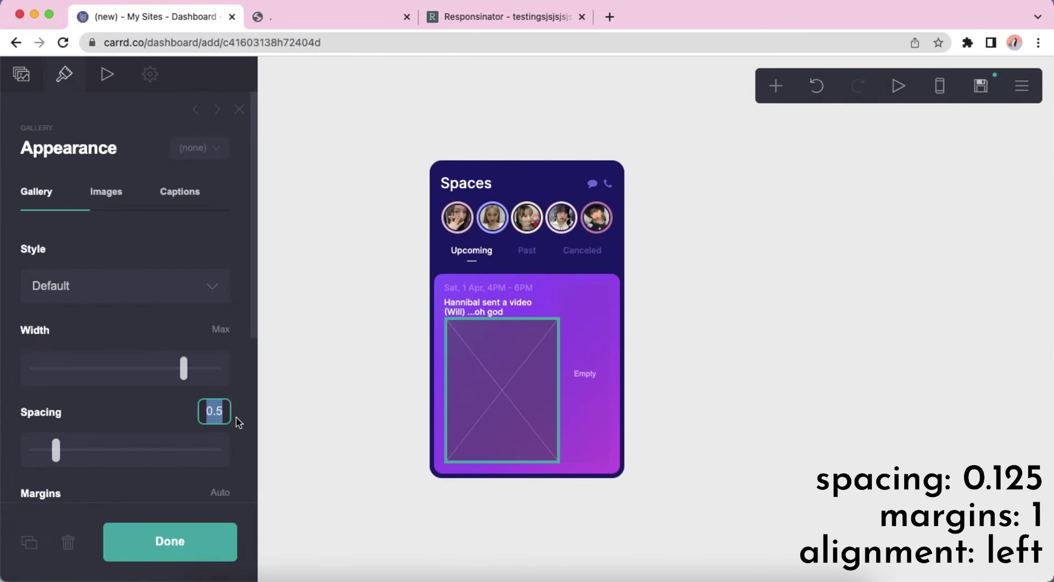
scroll(187, 389, "down", 5)
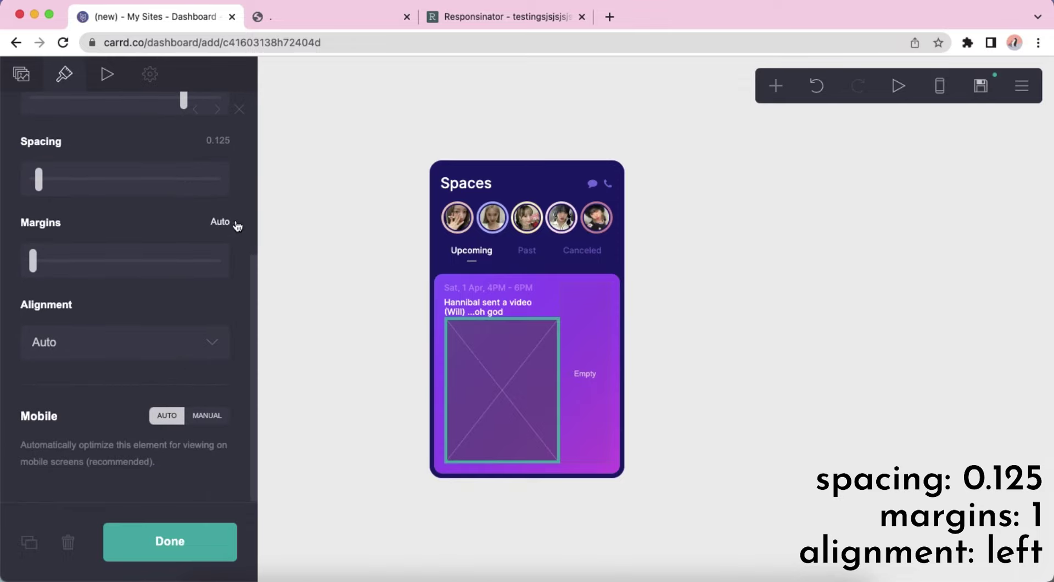
left_click(230, 224)
left_click(130, 343)
key("Down")
key("Return")
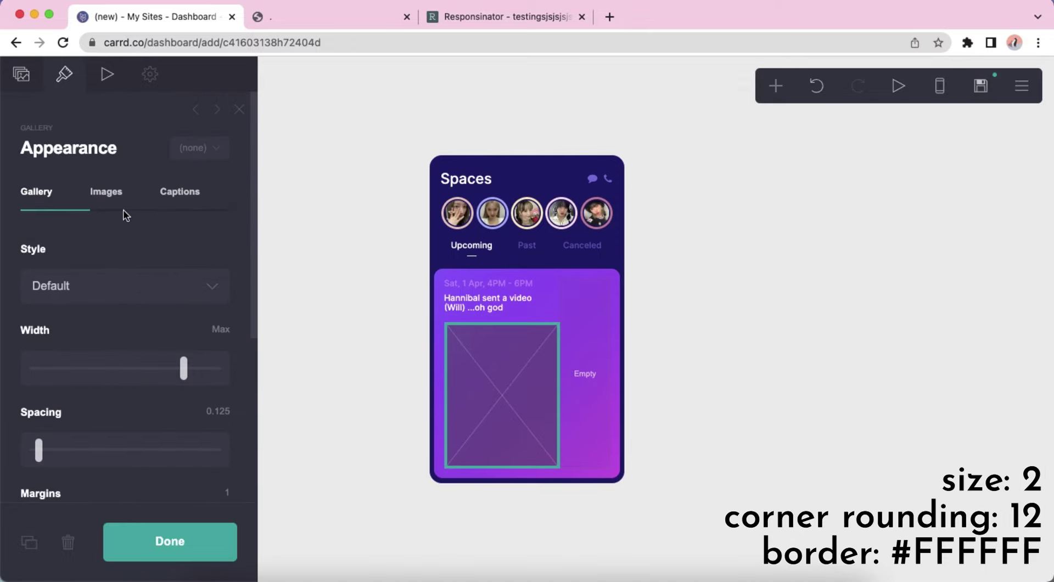
Step: Set the gallery images' size to 2, corner rounding to 12 and border color to #FFFFFF
left_click(122, 208)
left_click(33, 301)
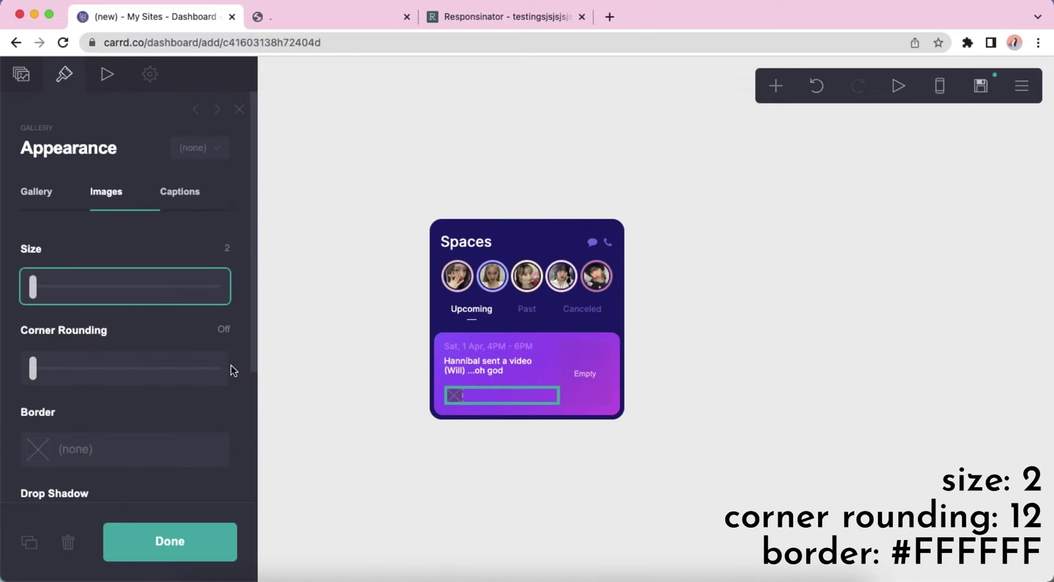
left_click(229, 369)
scroll(83, 360, "down", 3)
left_click(110, 351)
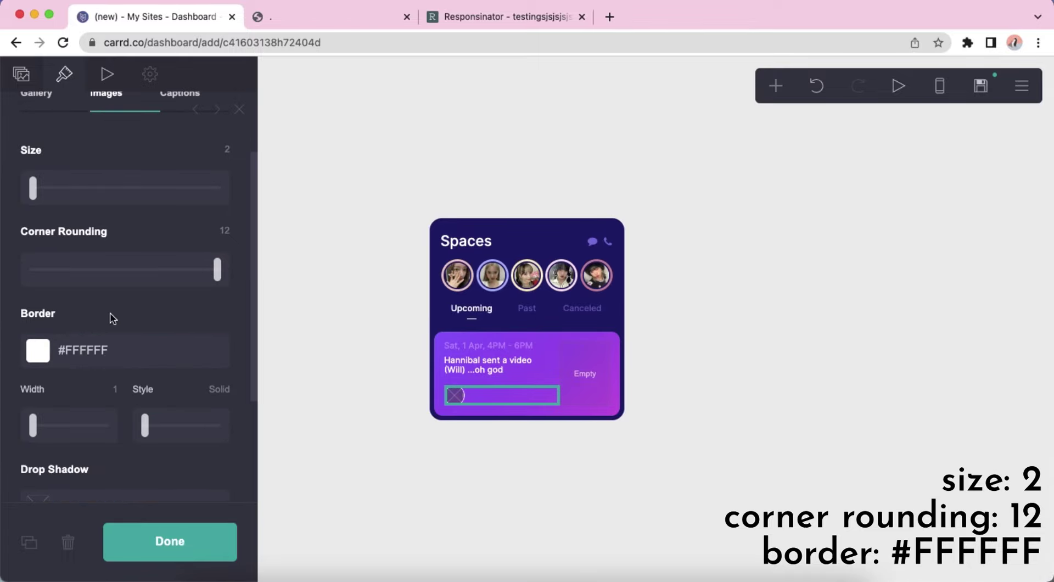
Step: Add two more image slots to the gallery in the purple event box
scroll(108, 347, "down", 3)
left_click(529, 478)
left_click(502, 395)
left_click(17, 86)
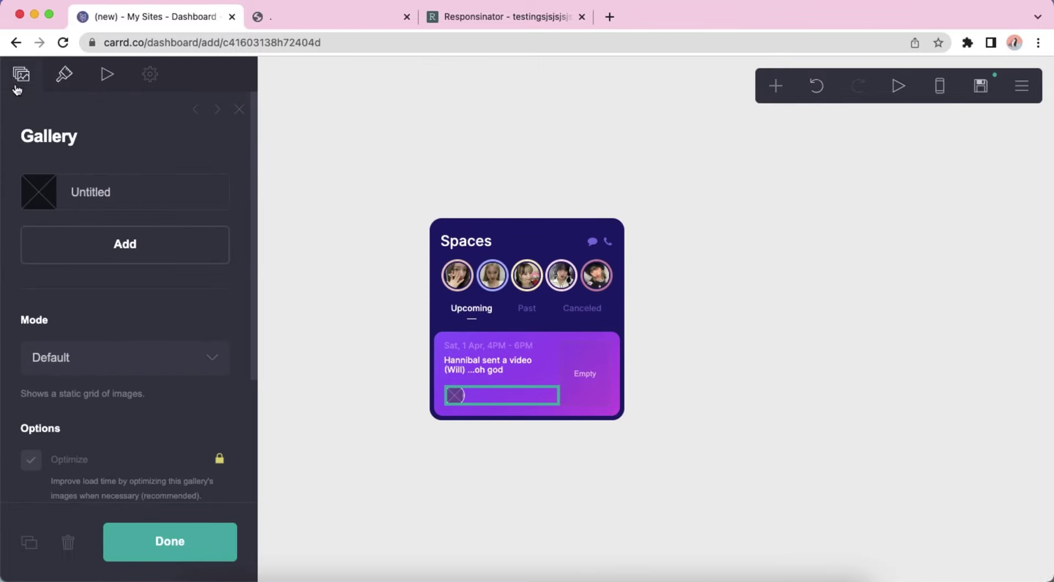
left_click(144, 243)
left_click(147, 282)
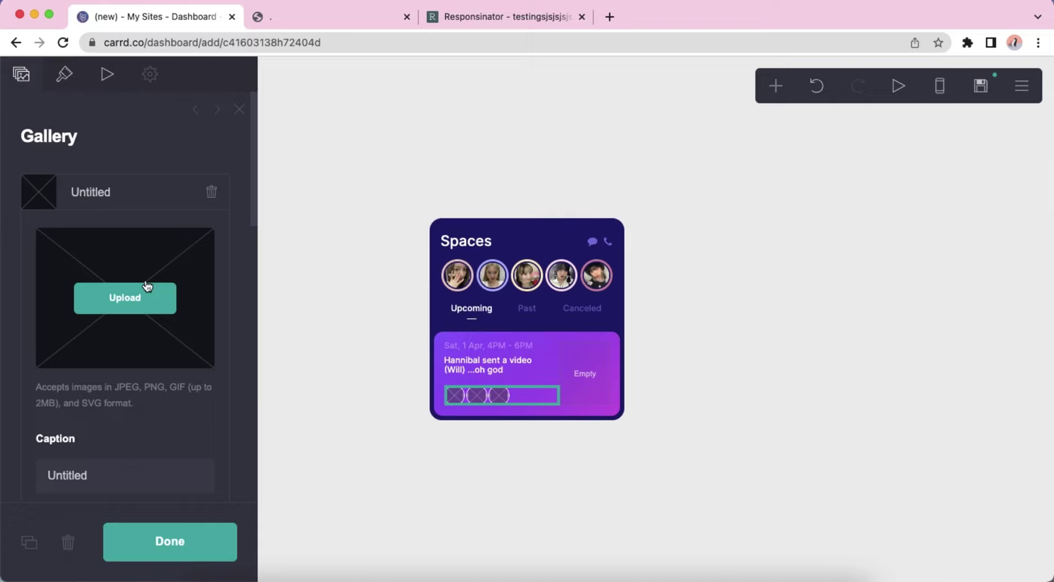
Step: Upload a different portrait from the Downloads folder into each of the gallery's three image slots
left_click(147, 285)
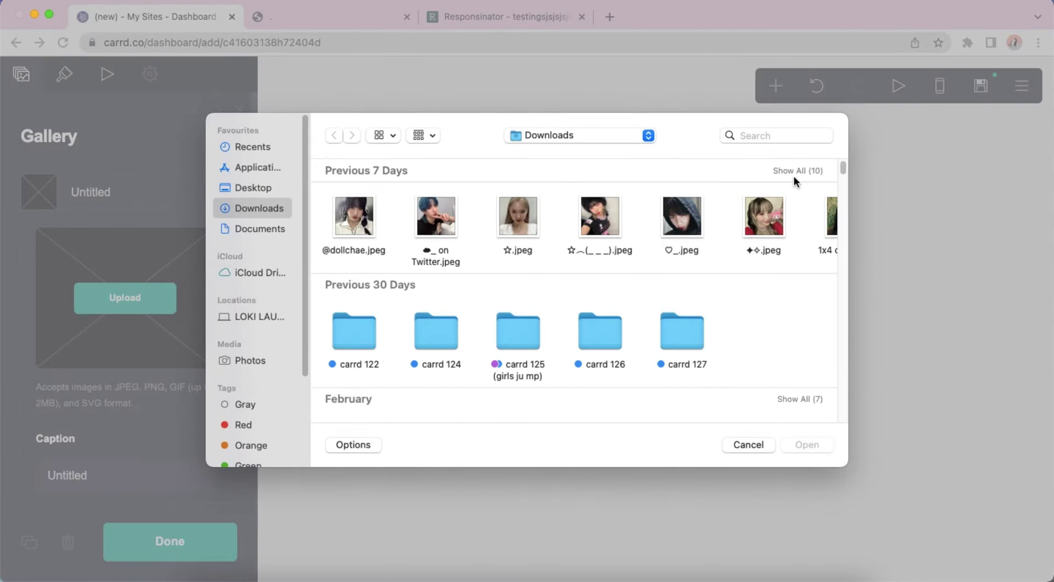
double_click(436, 219)
left_click(998, 80)
left_click(125, 332)
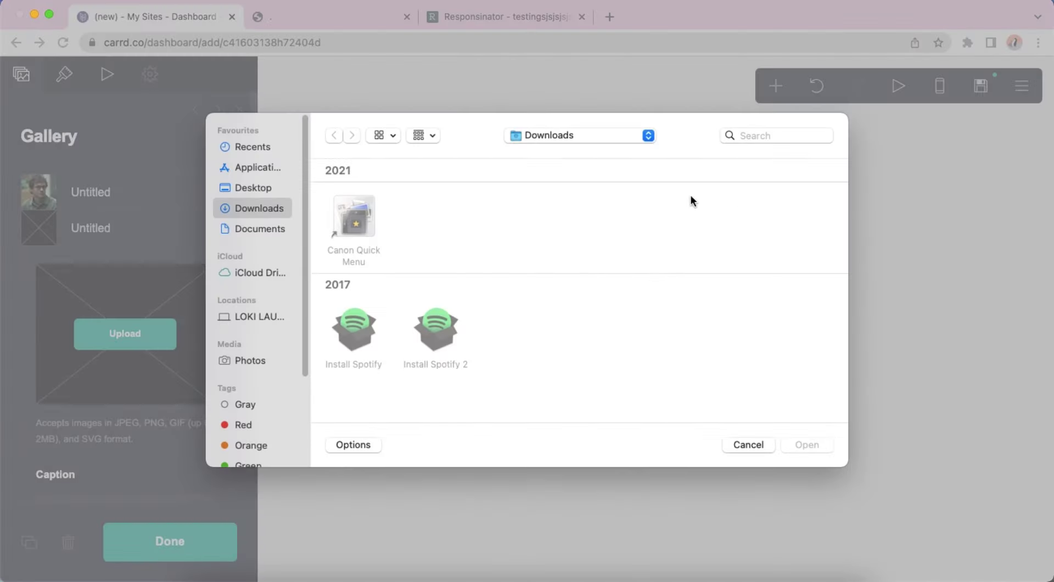
double_click(516, 219)
key("Return")
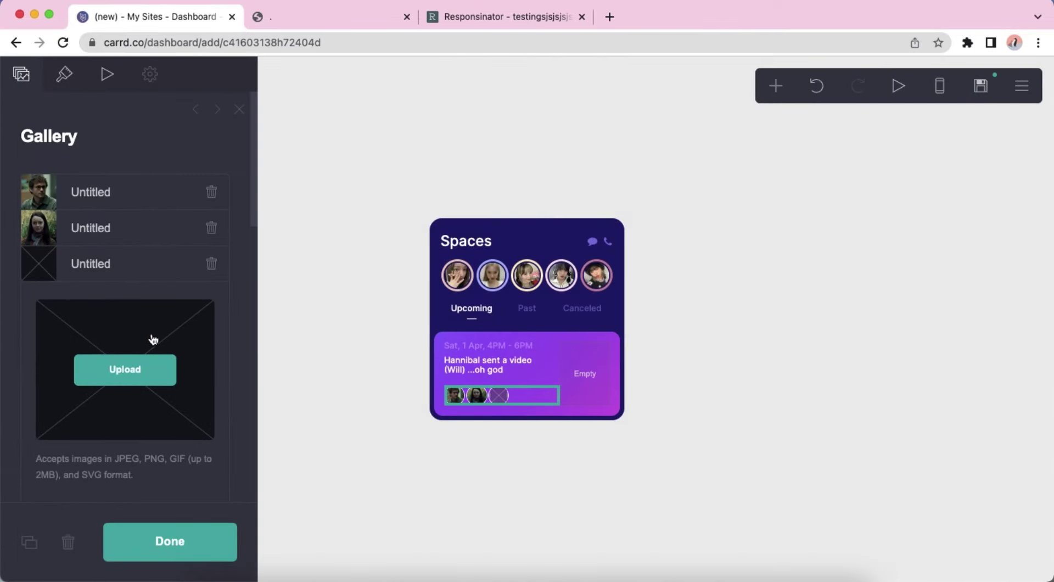
left_click(137, 368)
left_click(515, 303)
double_click(514, 303)
left_click(1006, 77)
left_click(814, 326)
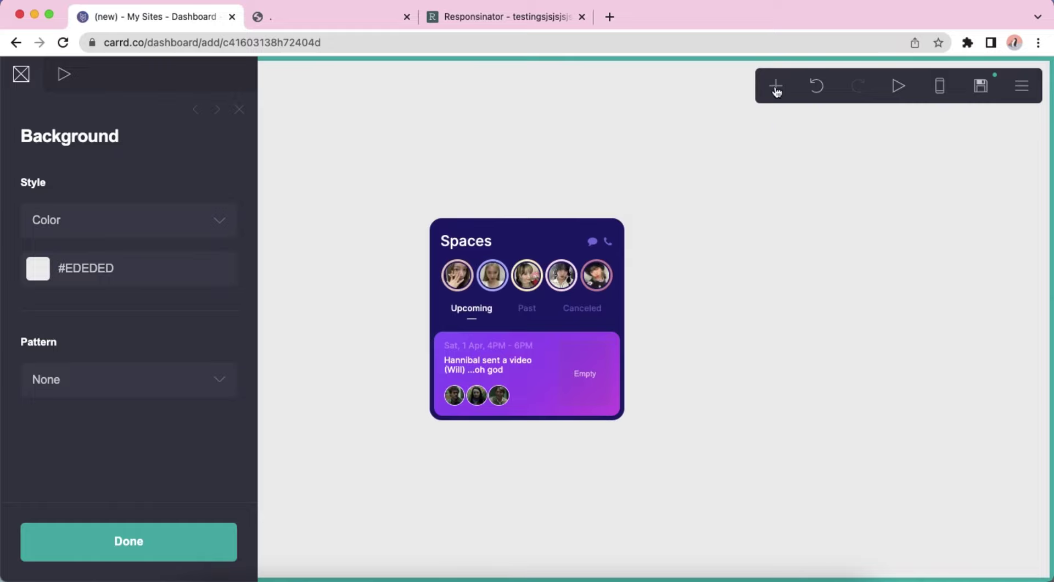
Step: Add a buttons element in the purple container's narrower column and show an icon beside its label
left_click(776, 87)
left_click(708, 189)
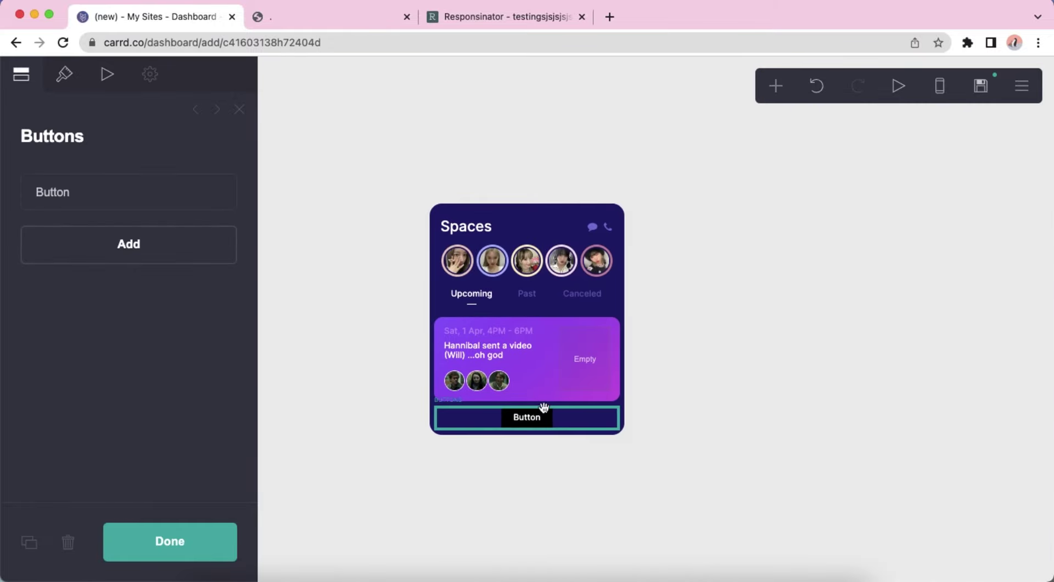
left_click(65, 73)
left_click(113, 278)
left_click(115, 315)
Step: Label the button "Join", give it the Chevron Right (Light) icon and link it to #one
left_click(31, 78)
left_click(112, 206)
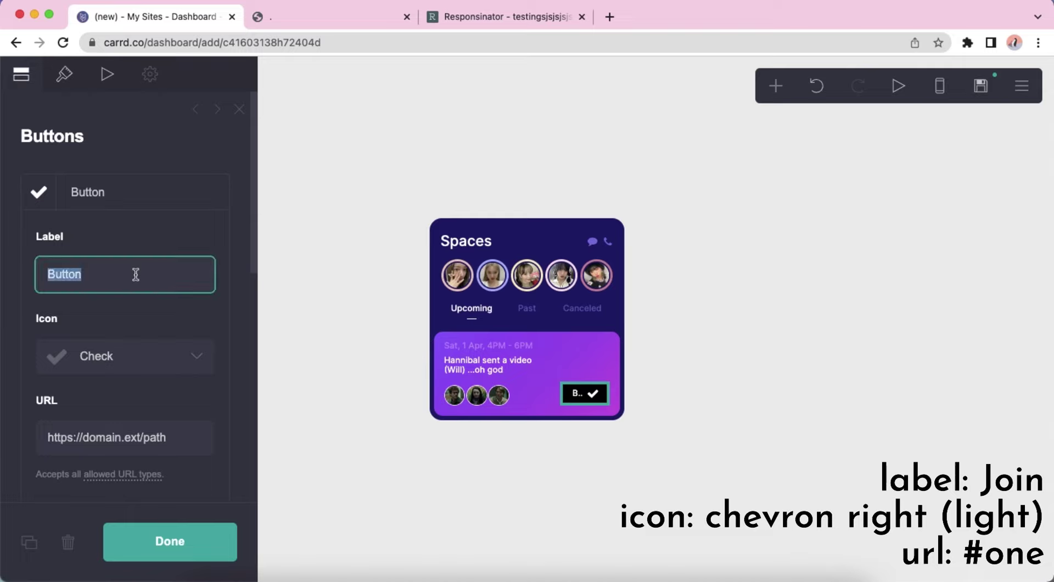
type("Join")
key("Return")
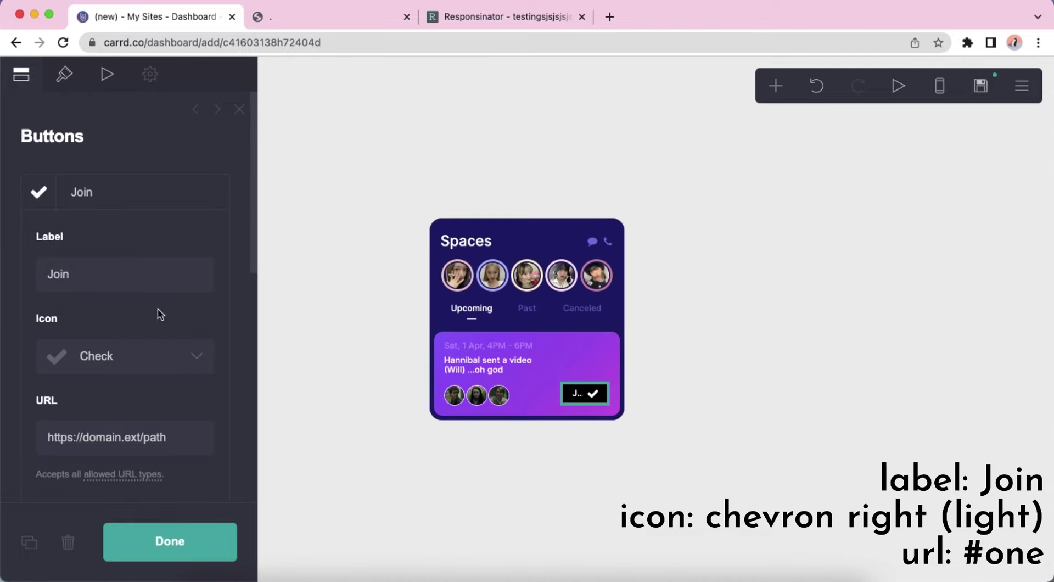
left_click(170, 356)
type("chevron r")
scroll(146, 434, "down", 6)
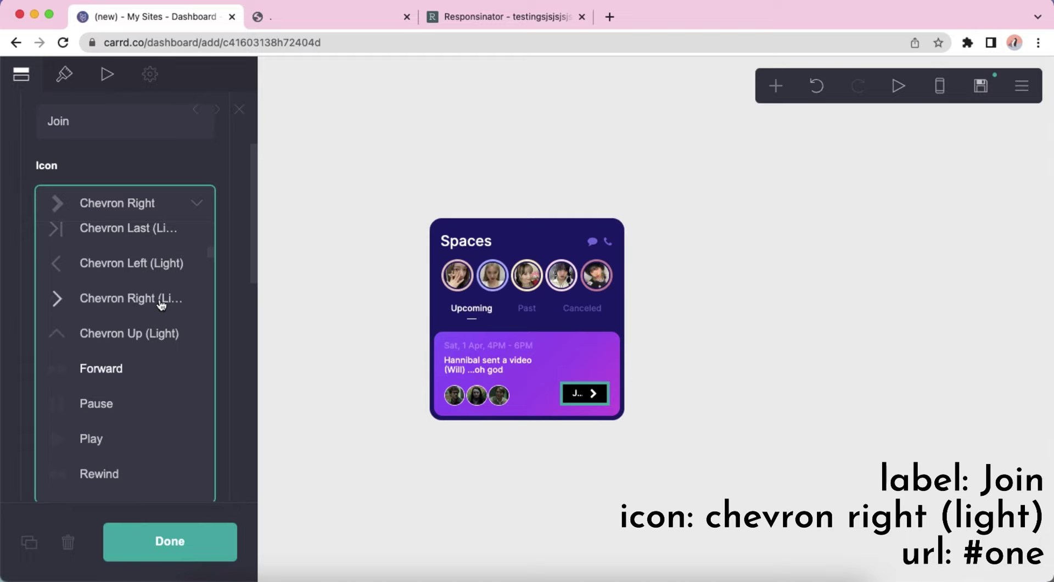
left_click(160, 298)
triple_click(184, 284)
type("#one")
scroll(127, 274, "up", 3)
left_click(104, 188)
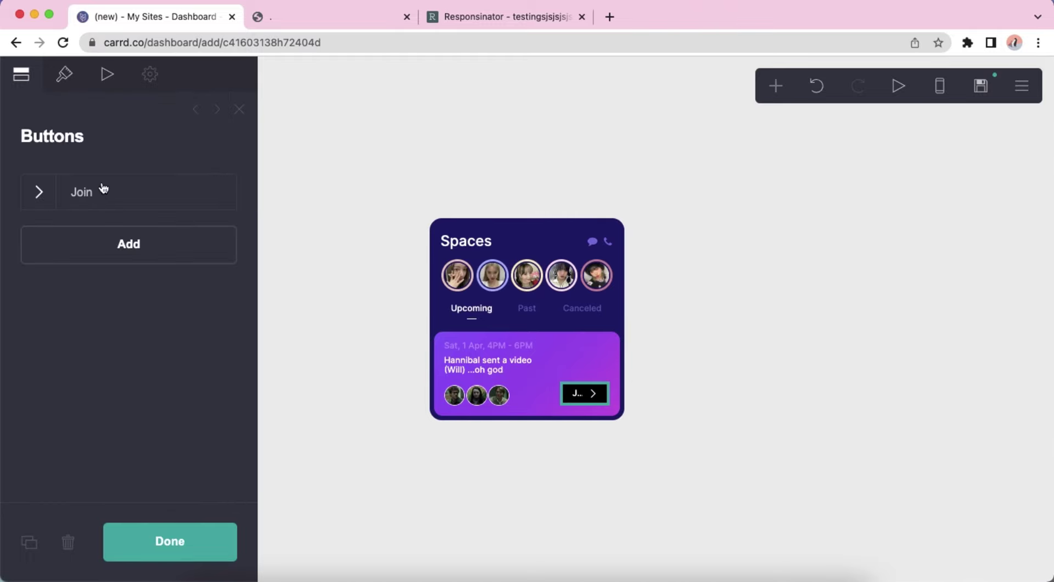
Step: Set the Join button's background color to #FFFFFF4A
left_click(64, 73)
scroll(82, 291, "down", 2)
scroll(82, 291, "down", 2)
left_click(96, 241)
type("#FFFFFF")
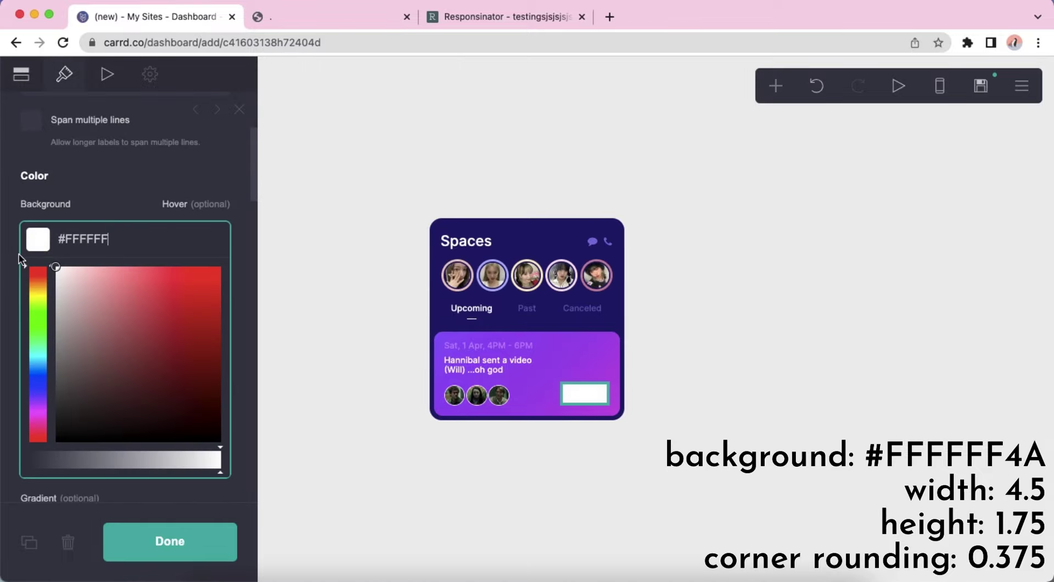
type("4A")
key("Return")
Step: Set the Join button's width to 4.5, height to 1.75 and corner rounding to 0.375
scroll(110, 307, "down", 7)
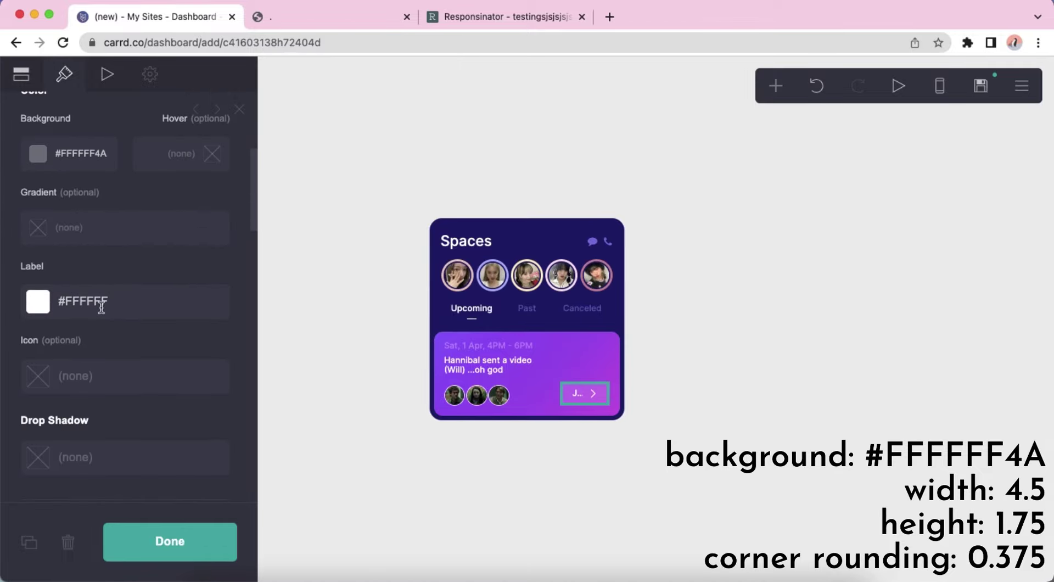
left_click(211, 198)
type("4.5")
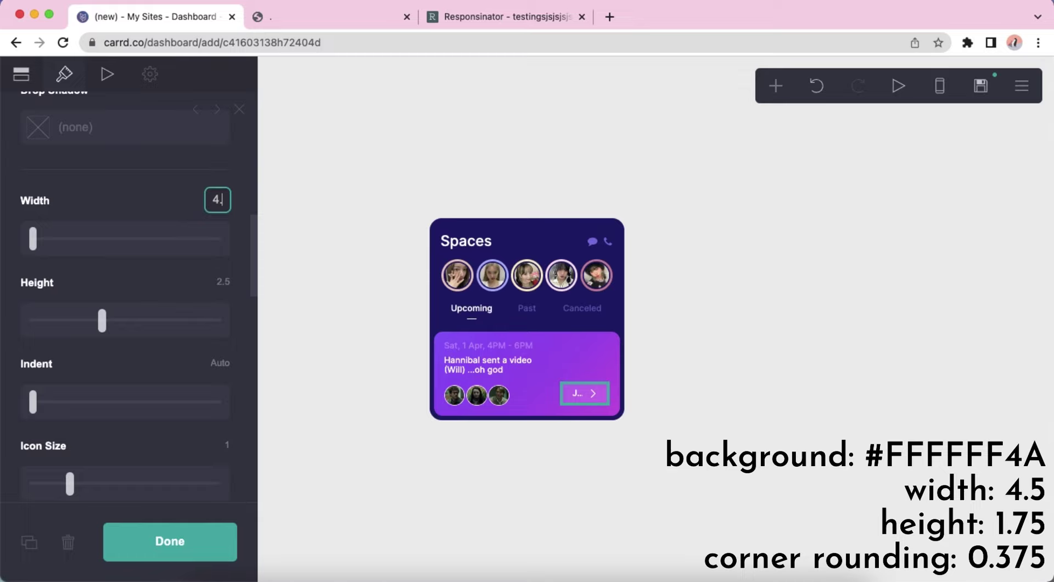
key("Return")
left_click(222, 281)
type("1")
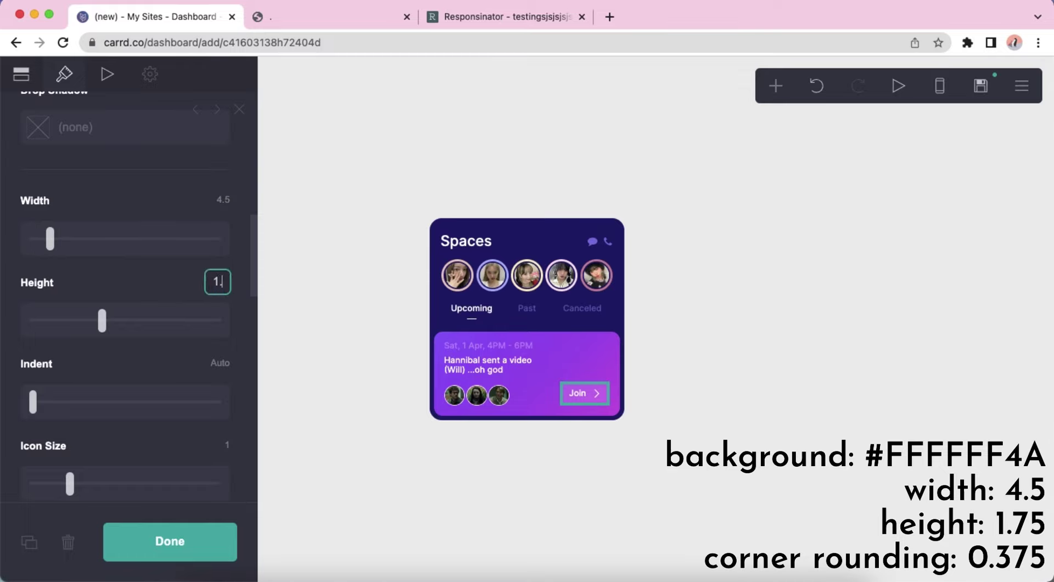
type(".75")
key("Return")
scroll(179, 330, "down", 4)
left_click(218, 328)
type("0.375")
key("Return")
Step: Set the Join button's font weight to Regular and its alignment to Right
scroll(188, 341, "down", 2)
scroll(189, 342, "down", 4)
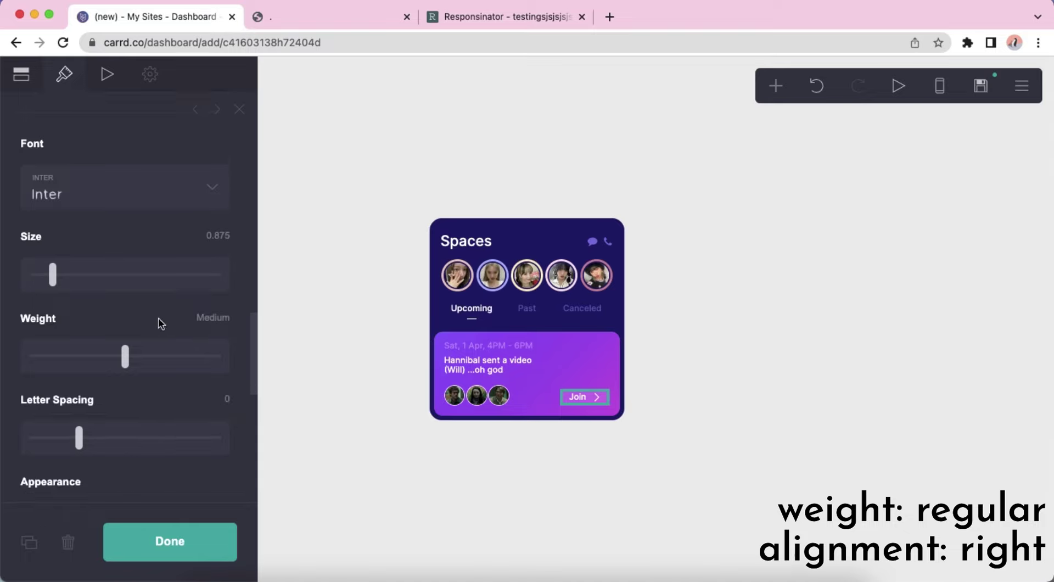
left_click(111, 360)
scroll(120, 365, "down", 10)
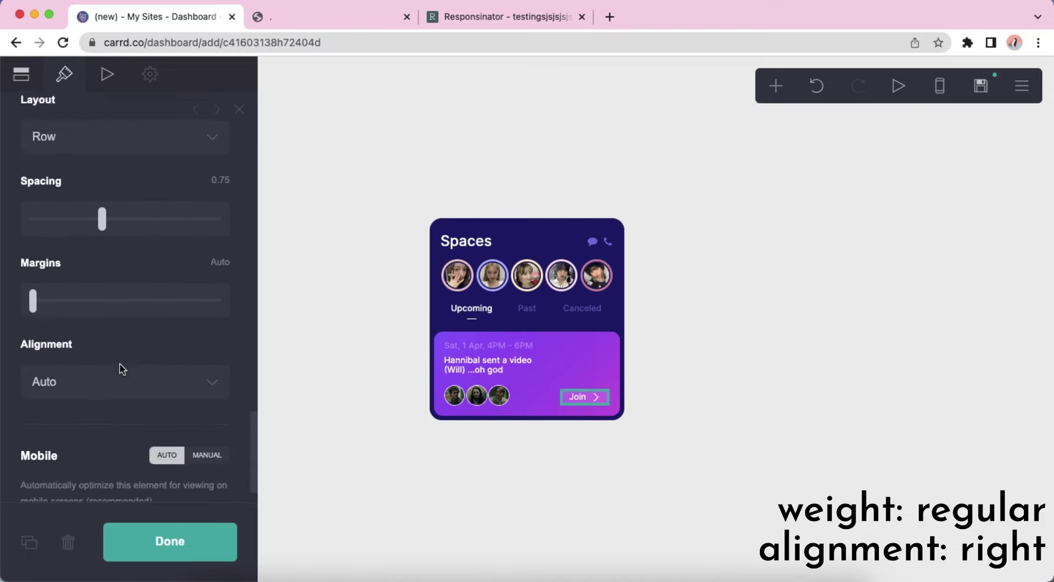
left_click(120, 351)
left_click(119, 400)
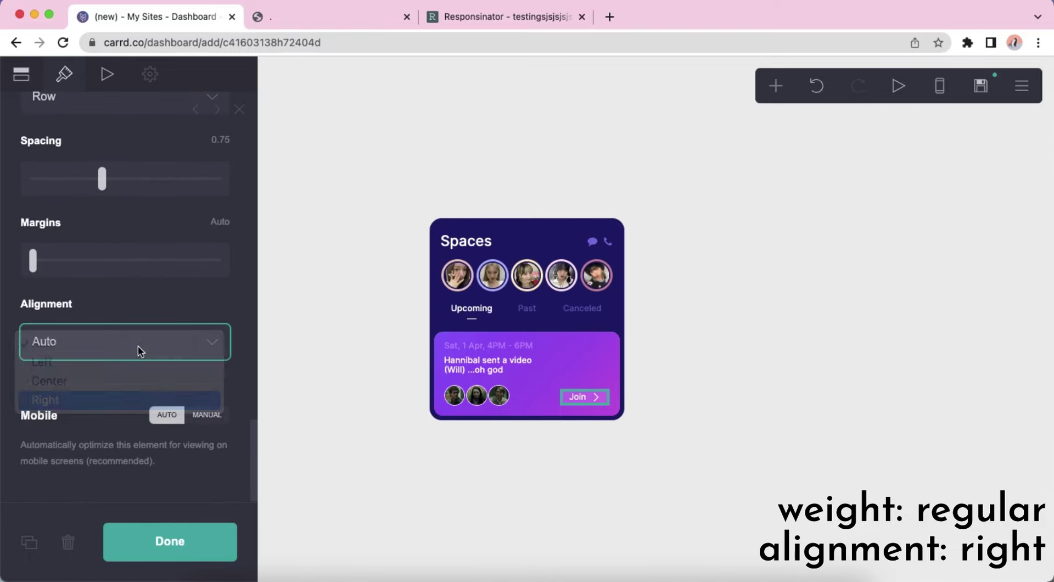
left_click(827, 348)
Step: In the mobile view, switch the Join button's mobile settings to manual and adjust its mobile layout
left_click(940, 86)
left_click(579, 386)
scroll(187, 379, "down", 8)
left_click(214, 421)
scroll(188, 357, "down", 5)
left_click(117, 308)
left_click(137, 289)
left_click(531, 483)
left_click(939, 86)
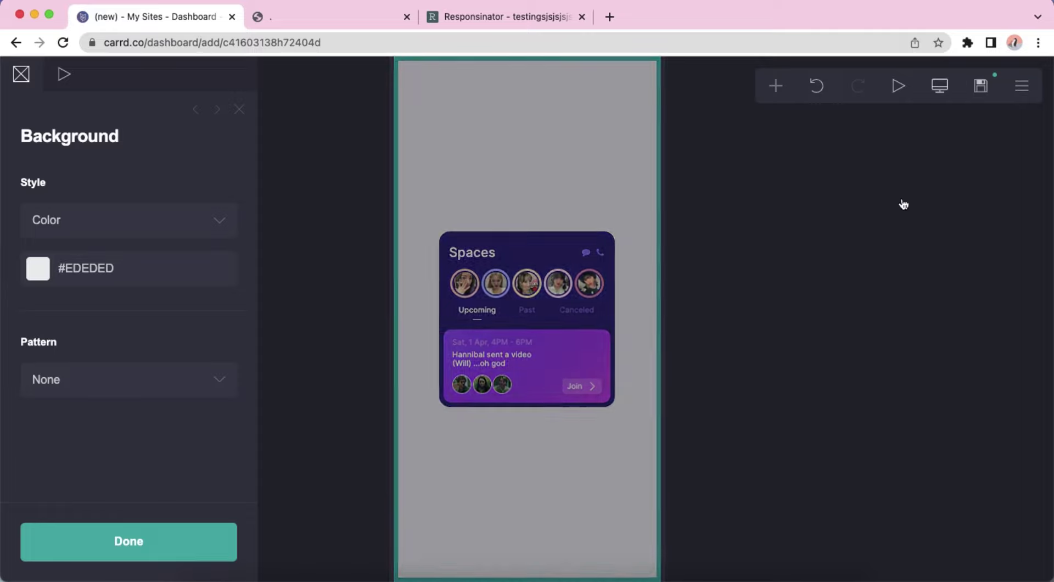
Step: Duplicate the purple event container below the original and adjust the copy's bottom margin
left_click(559, 337)
left_click(29, 541)
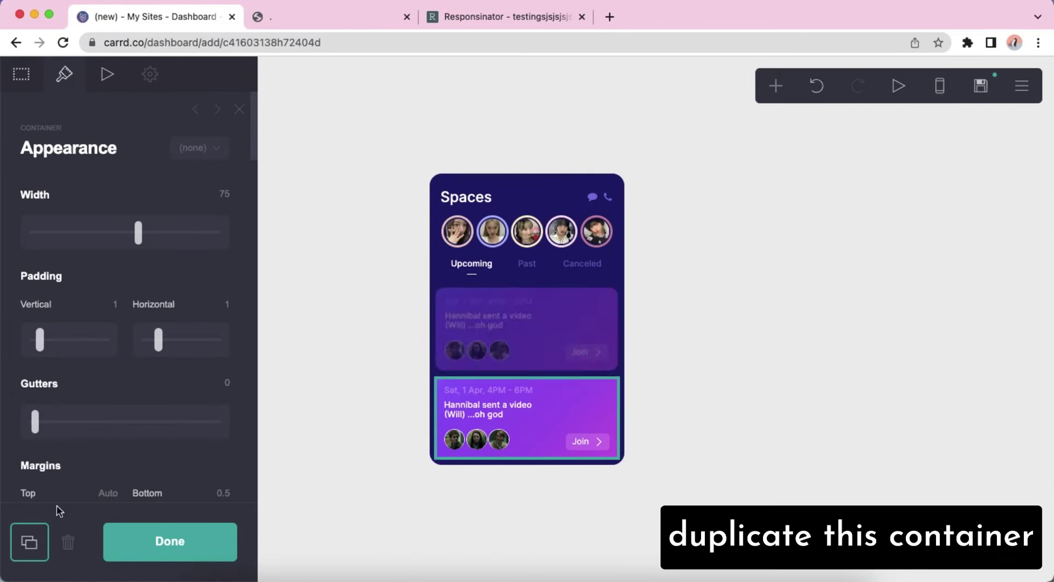
scroll(96, 394, "down", 3)
scroll(96, 394, "down", 2)
left_click_drag(153, 305, 144, 305)
Step: Set the duplicated container's gradient stops to #6D93FD, #7057FF and #B060FF
scroll(116, 352, "down", 10)
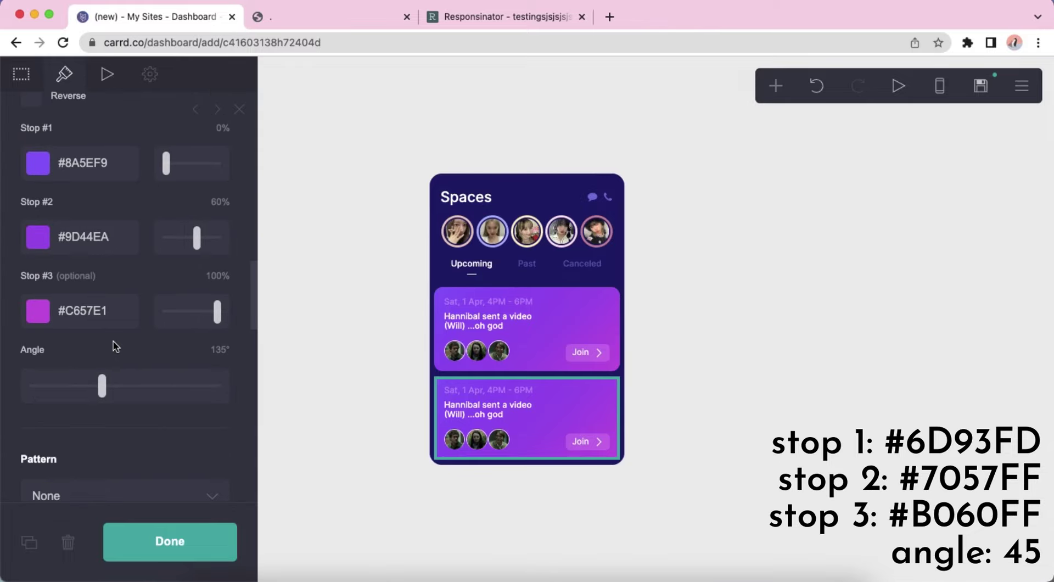
left_click(115, 166)
type("6D93FD")
key("Return")
left_click(129, 237)
type("7057FF")
key("Return")
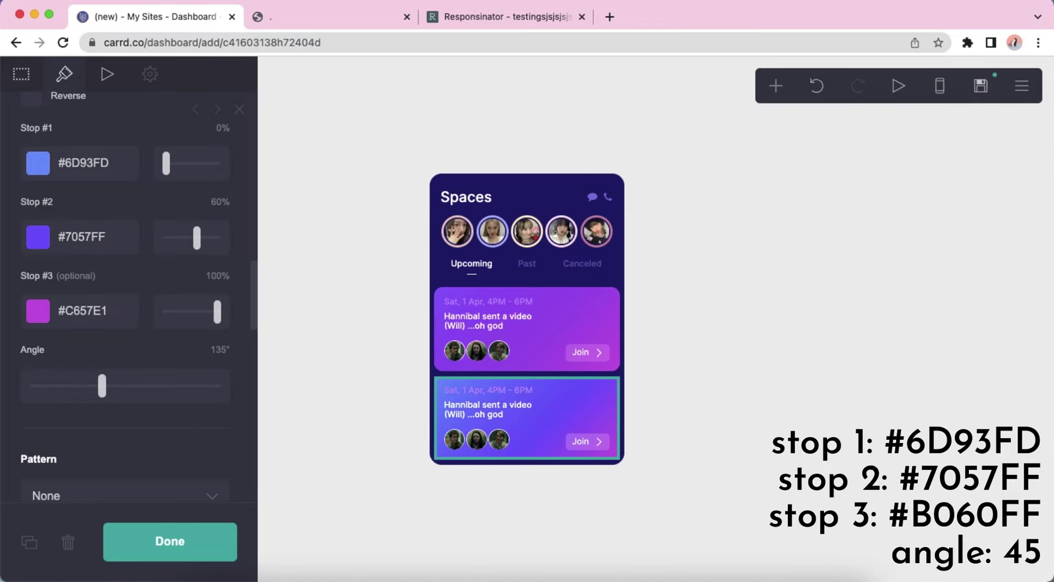
left_click(123, 303)
type("B0")
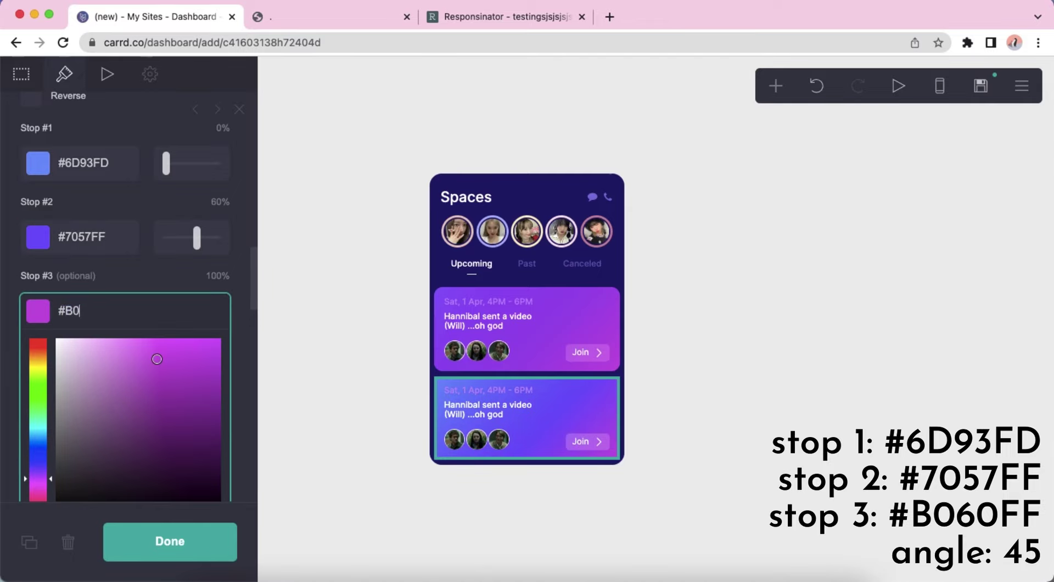
type("60FF")
key("Return")
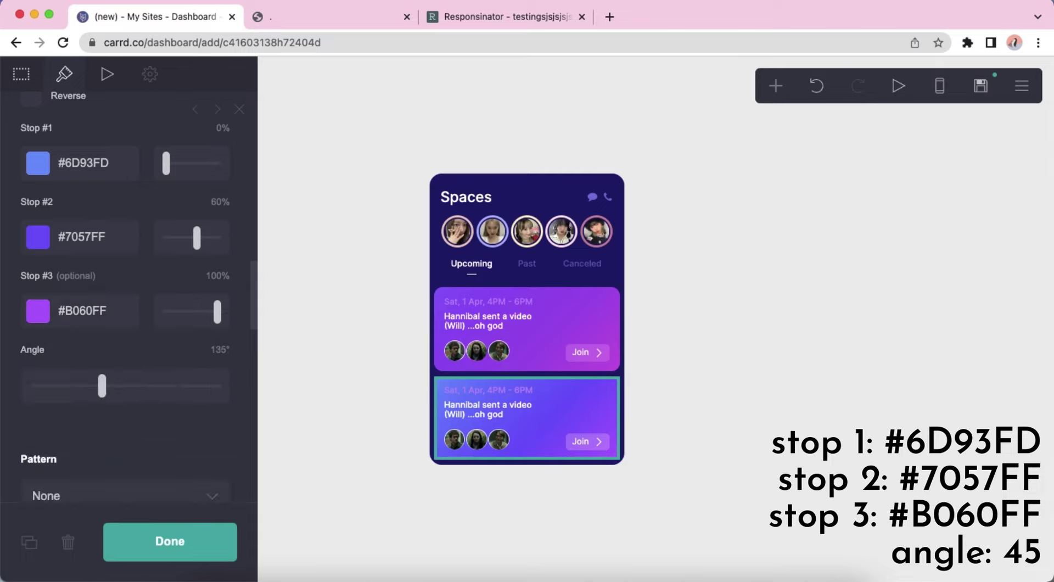
Step: Set the duplicated container's gradient angle to 45°
left_click(216, 350)
type("45")
key("Return")
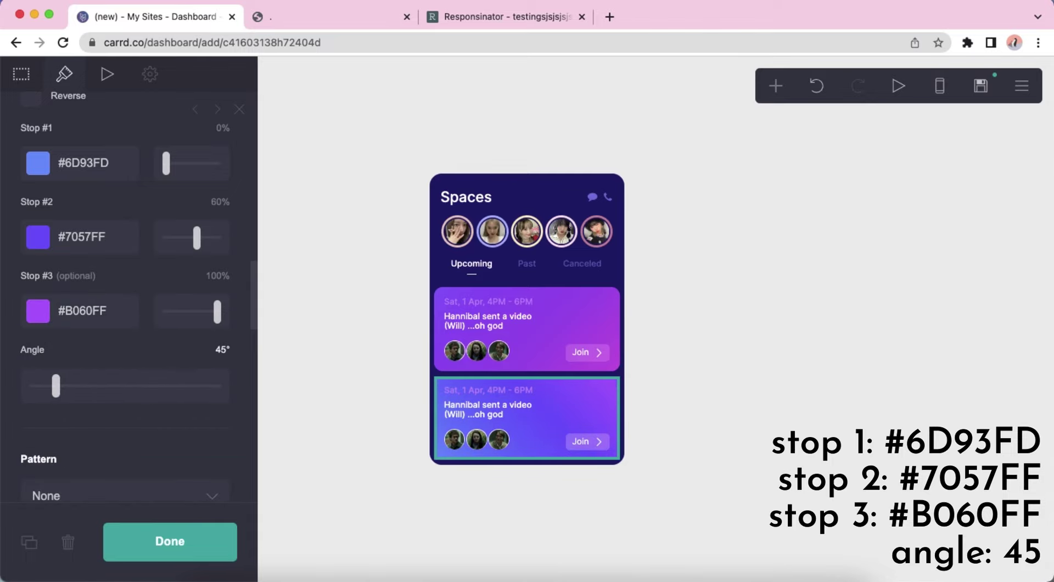
scroll(148, 334, "down", 6)
left_click(698, 434)
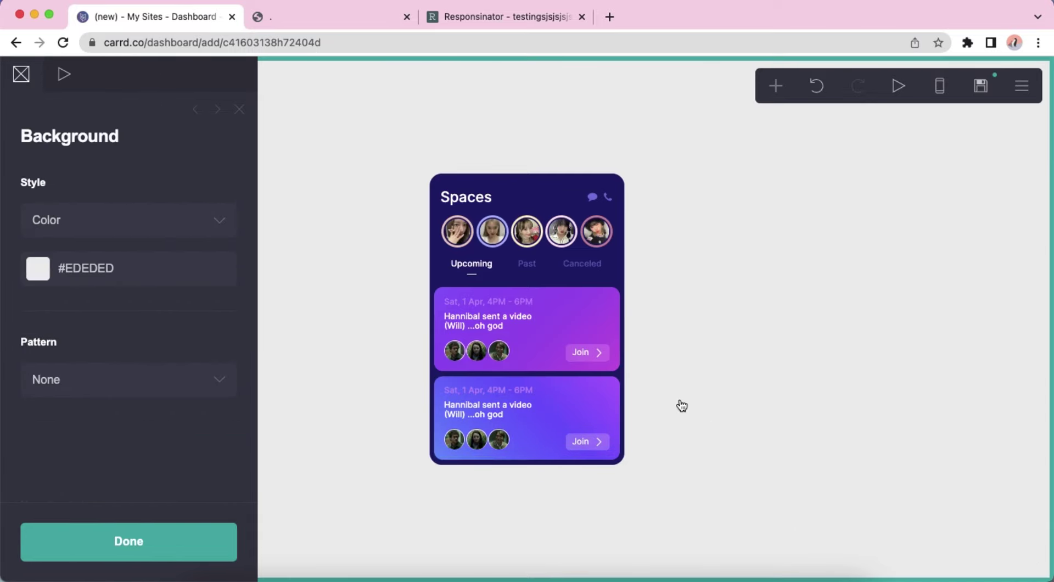
Step: Change the duplicated event's date line to "Fri, 31 Mar, 1PM - 3PM", keeping the highlight markup
left_click(524, 395)
left_click(21, 73)
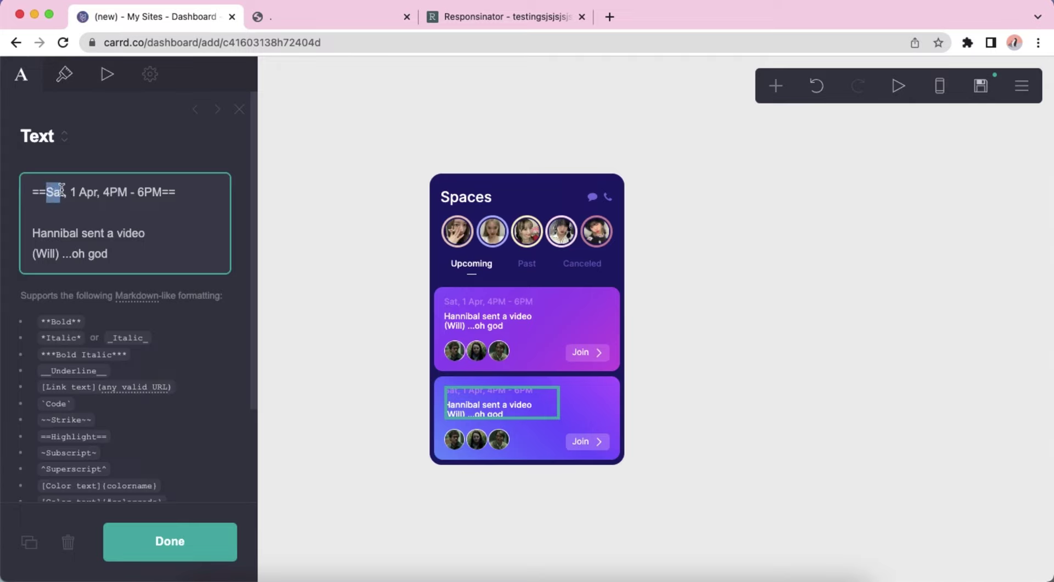
left_click_drag(62, 189, 66, 192)
key("BackSpace")
type("Fri, ")
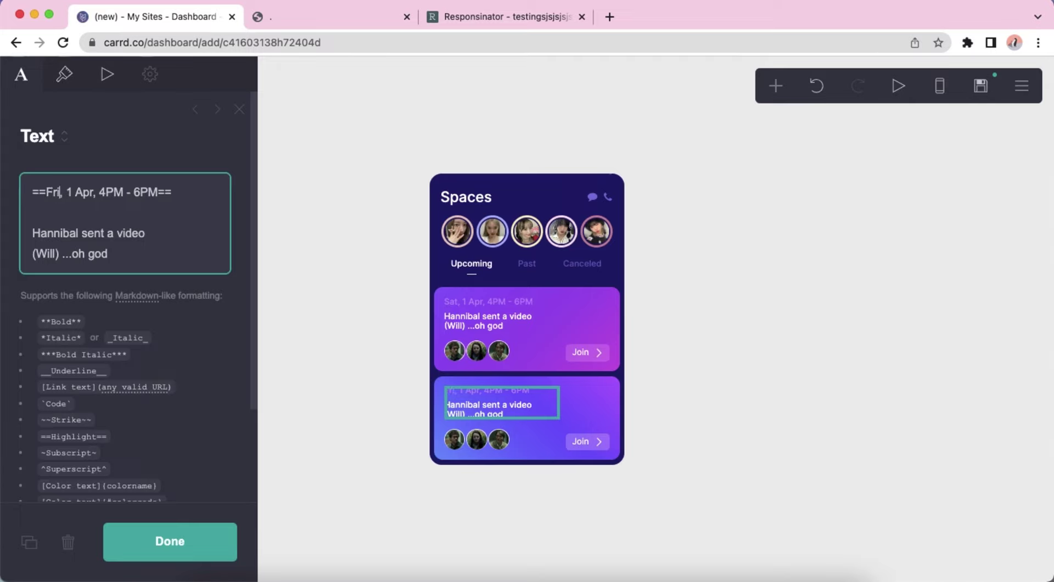
type("3")
key("Right")
key("Right")
key("Right")
key("Right")
key("Right")
key("BackSpace")
key("BackSpace")
key("BackSpace")
type("Mar")
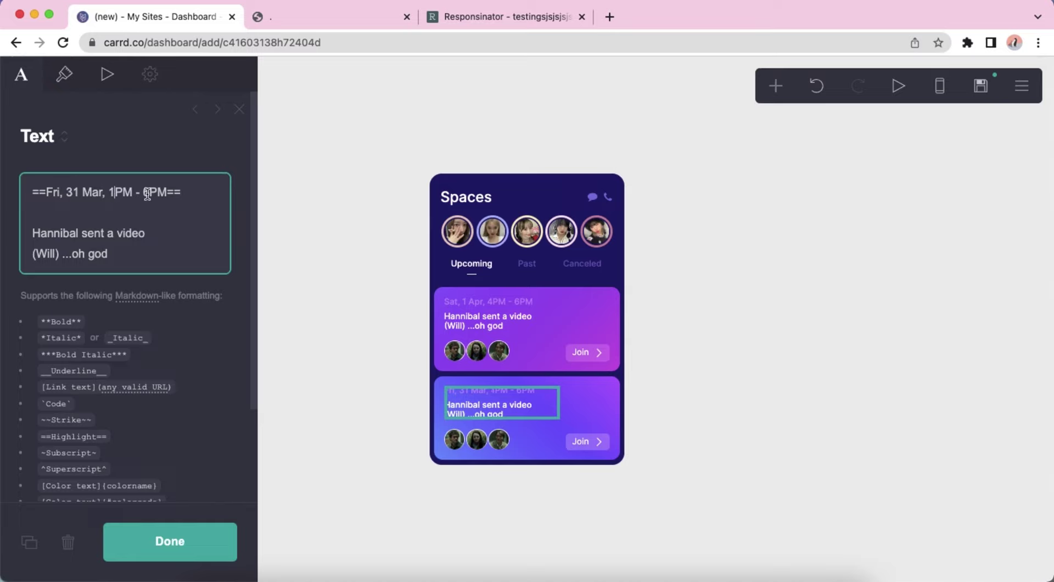
Step: Replace the duplicated event's description with placeholder text that repeats the word "text" over several lines
left_click_drag(124, 258, 13, 237)
type("Text text text text t")
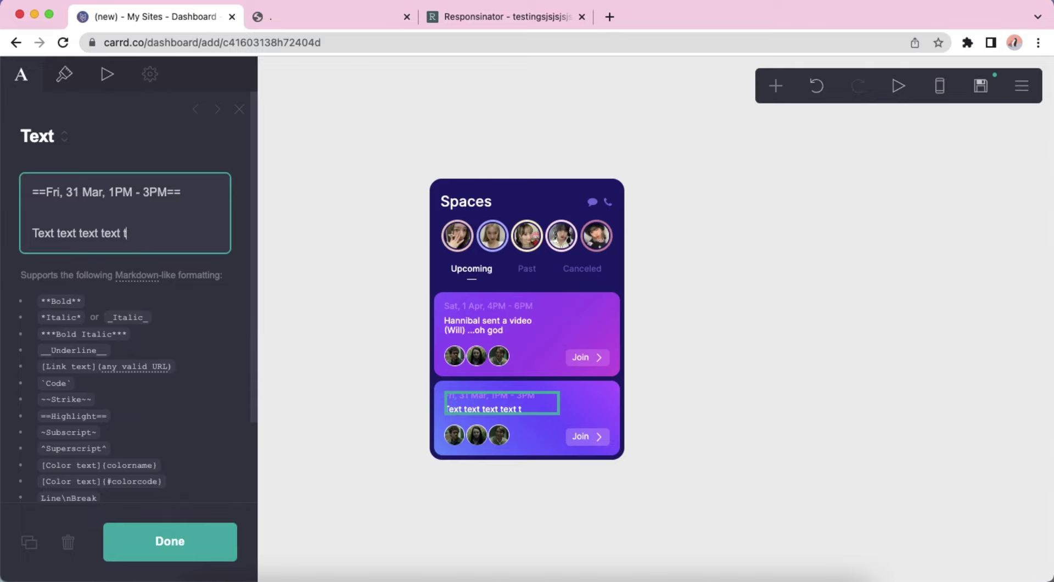
type("ext text tet")
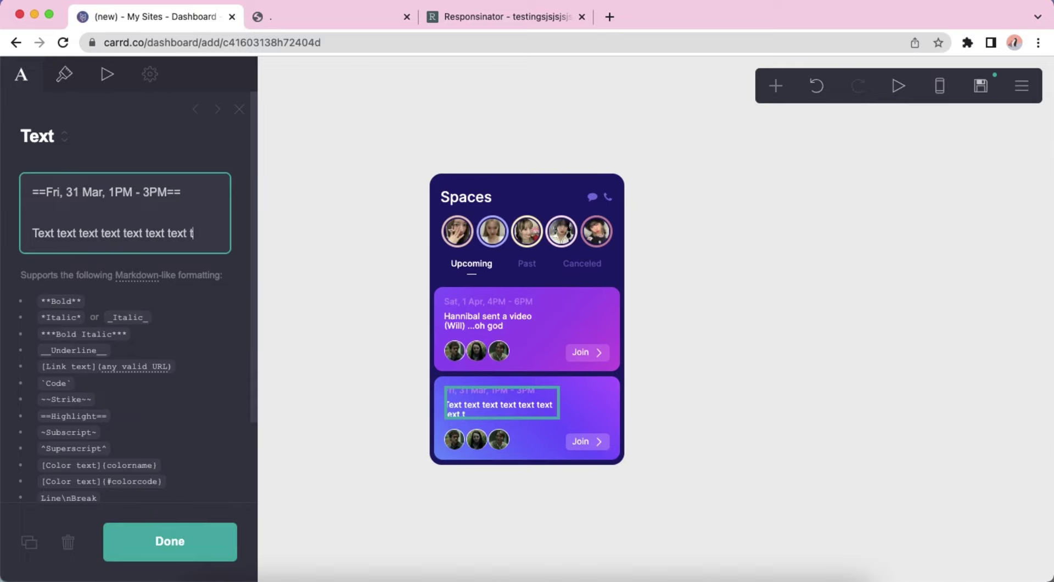
left_click_drag(52, 227, 218, 232)
right_click(218, 233)
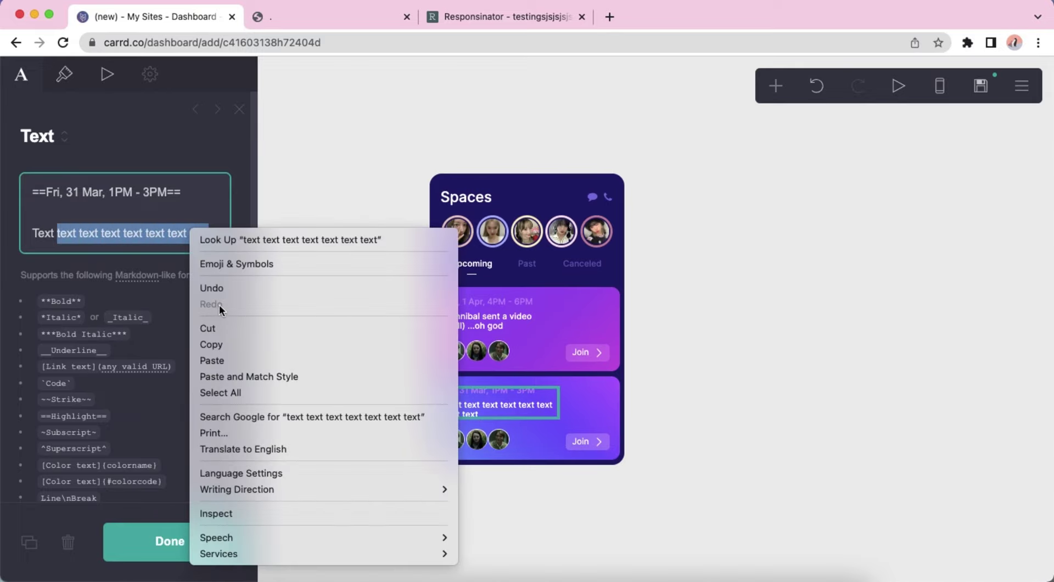
left_click(220, 344)
left_click(223, 231)
right_click(222, 231)
left_click(248, 339)
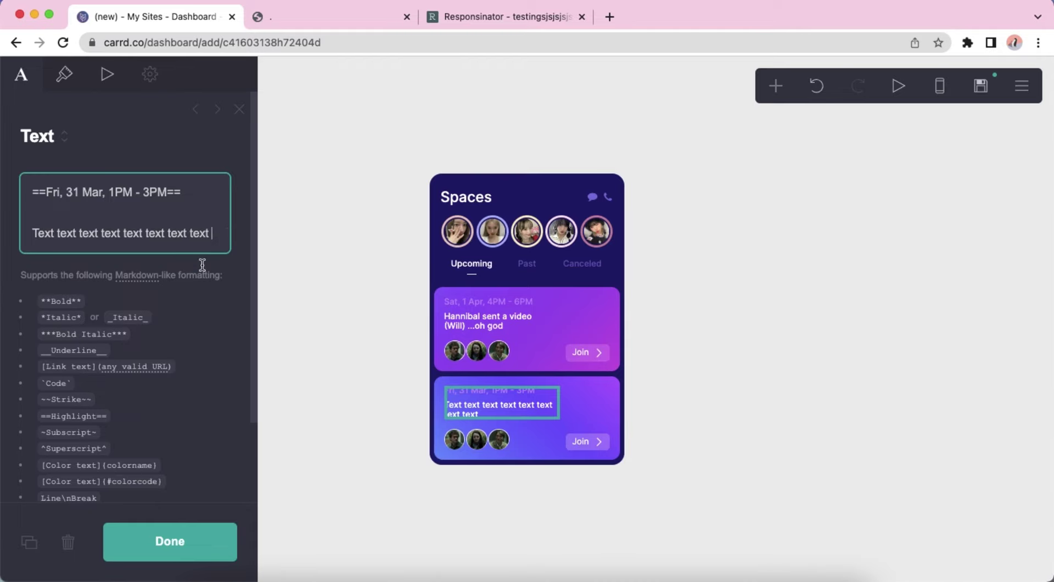
left_click(773, 305)
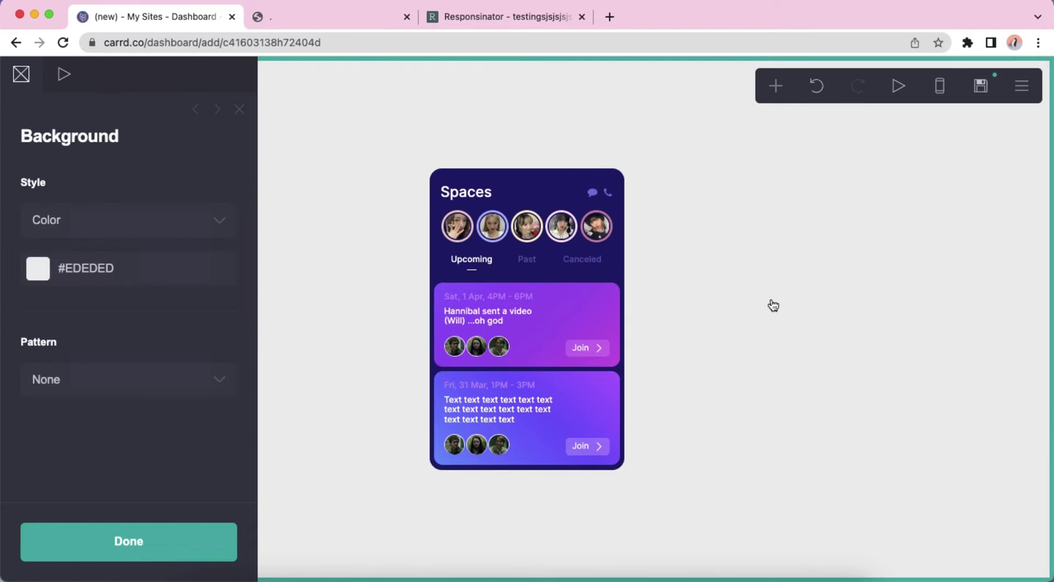
Step: Remove the last image from the second event's gallery and replace the first with the blue-haired portrait from Downloads
left_click(940, 101)
left_click(940, 88)
left_click(501, 444)
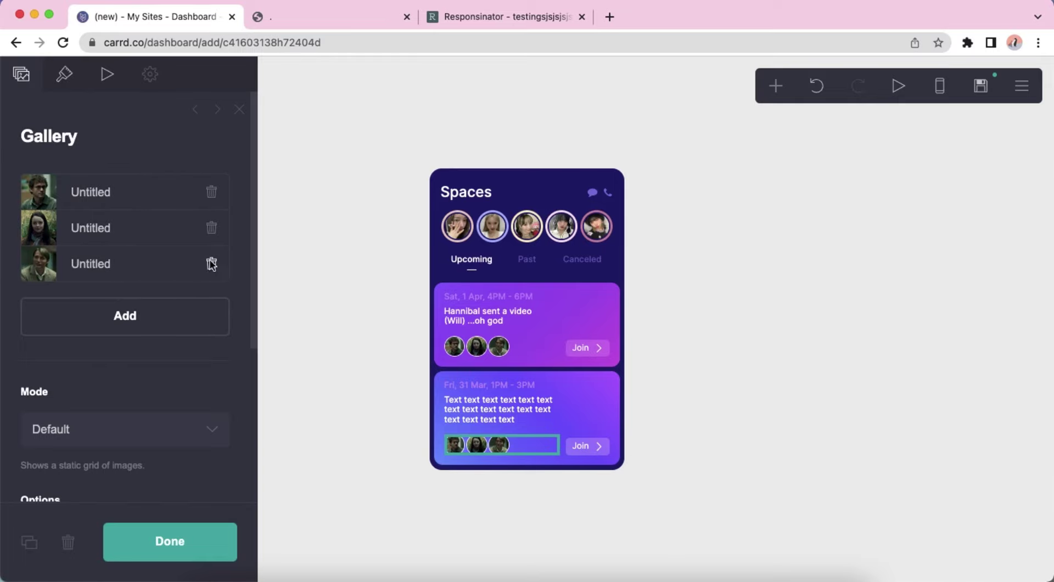
left_click(193, 264)
left_click(150, 307)
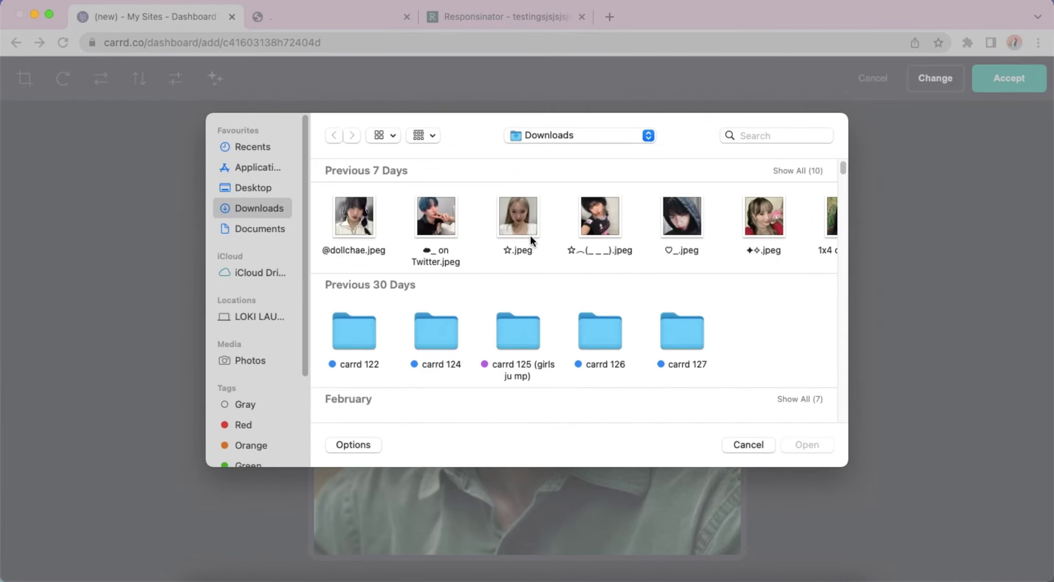
double_click(530, 236)
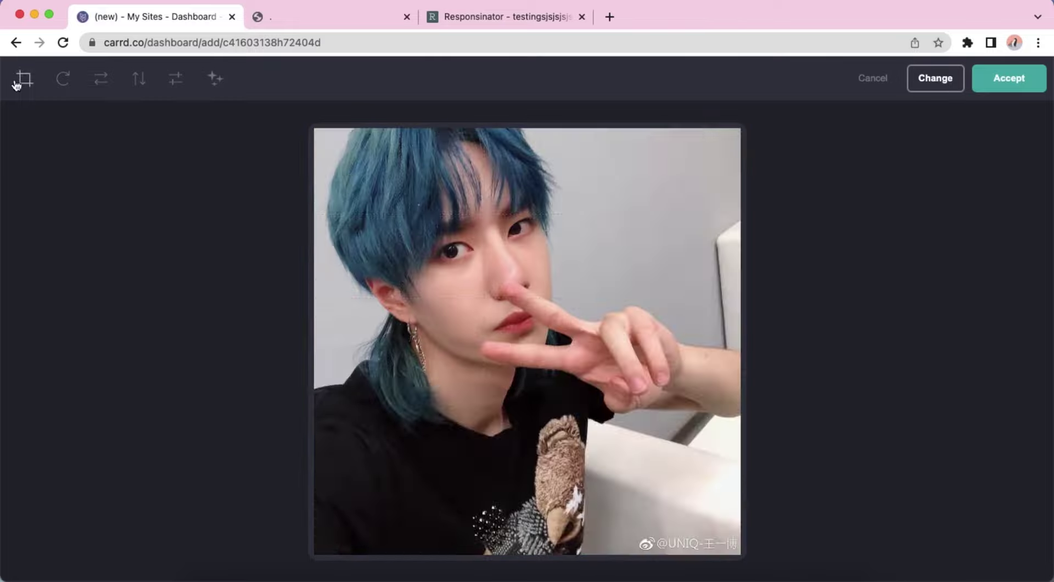
left_click(18, 83)
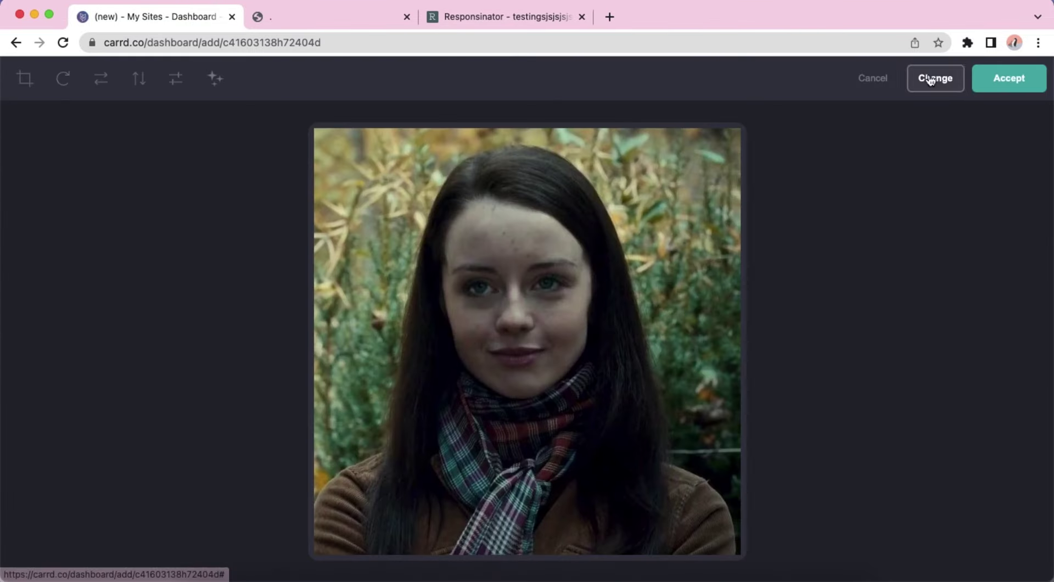
Step: Replace the second image in the second event's gallery with the portrait in the dark hood
left_click(931, 80)
left_click(682, 223)
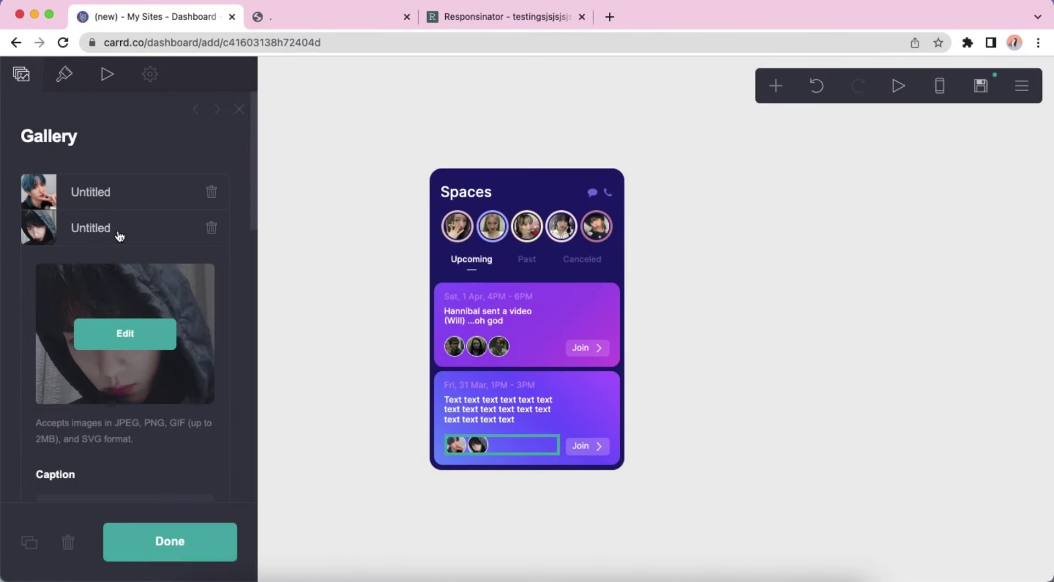
left_click(792, 299)
left_click(940, 85)
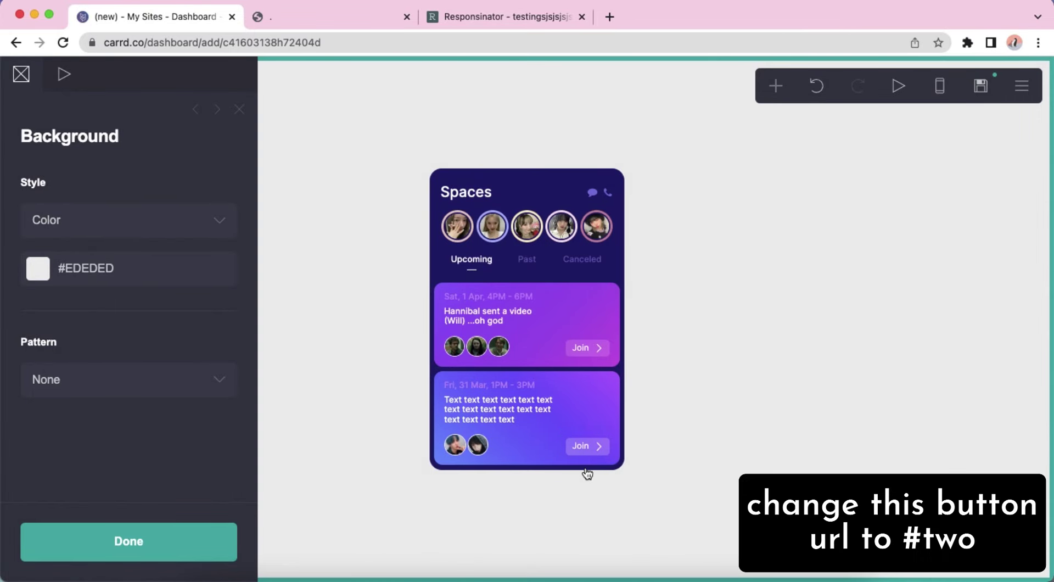
Step: Set the URL of the second event's Join button to #two
left_click(585, 445)
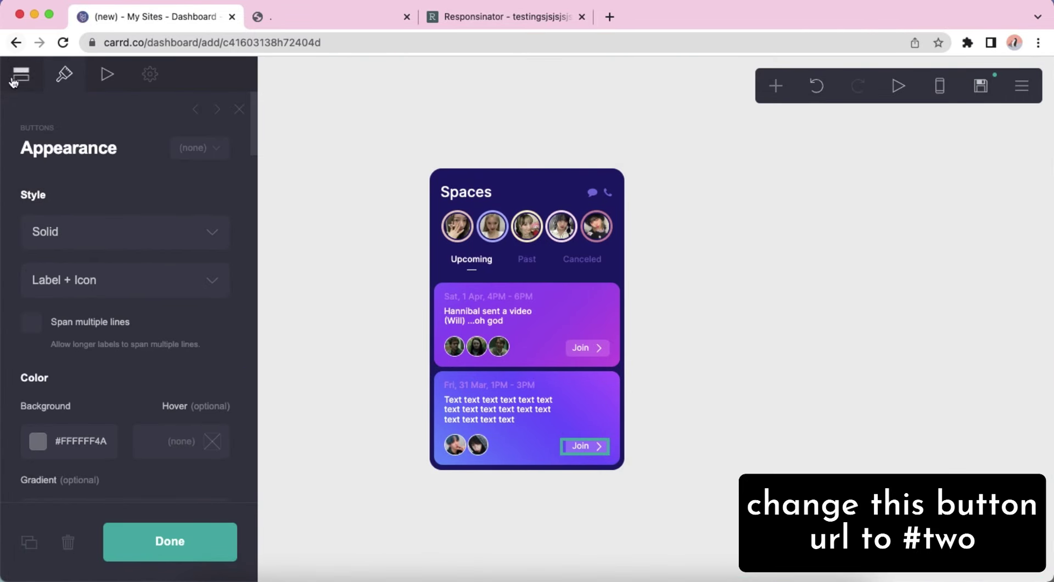
left_click(14, 81)
left_click(124, 192)
scroll(121, 307, "down", 2)
left_click(122, 343)
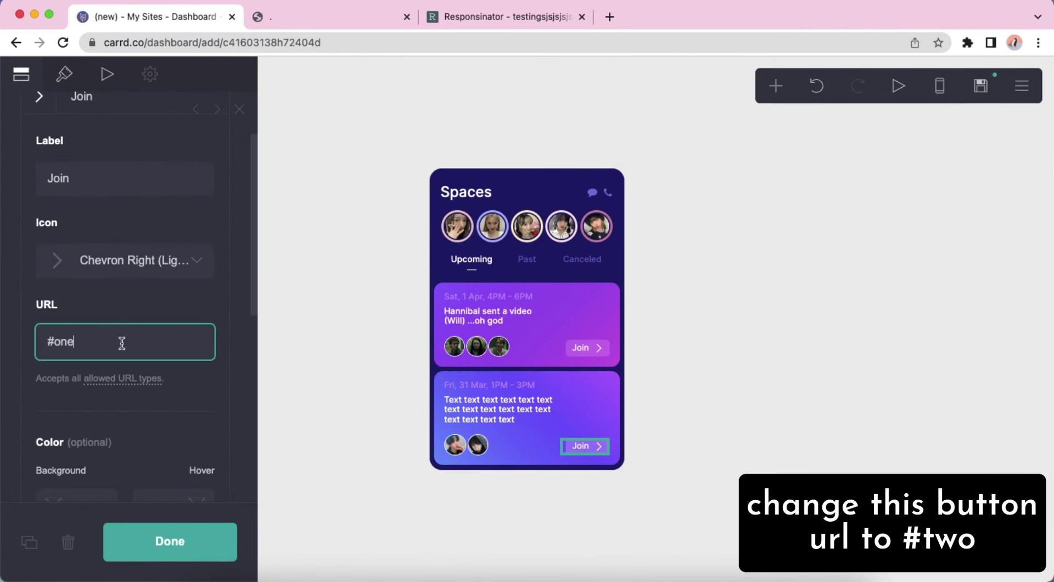
type("#two")
key("Return")
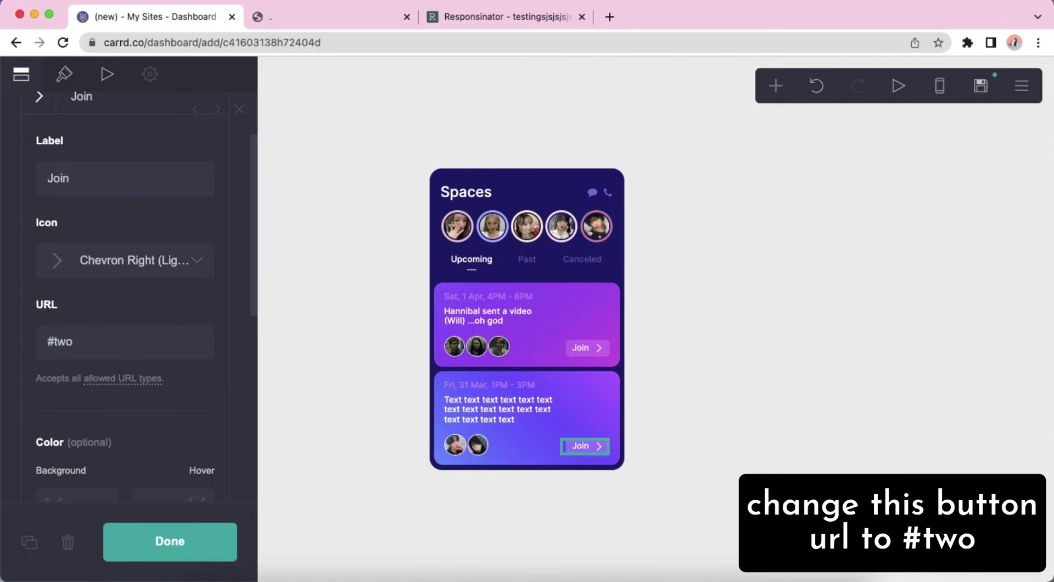
scroll(110, 203, "up", 2)
left_click(698, 344)
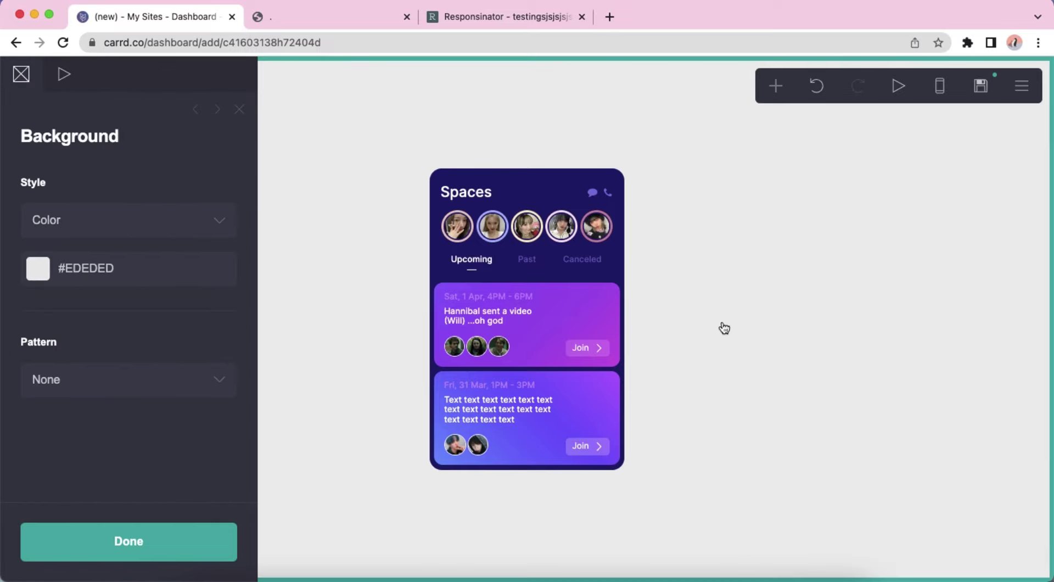
Step: Add a three-column container split 33%, 34% and 33% below the second event box
left_click(937, 87)
left_click(929, 87)
left_click(775, 86)
left_click(612, 415)
left_click(91, 220)
left_click(92, 237)
left_click(130, 406)
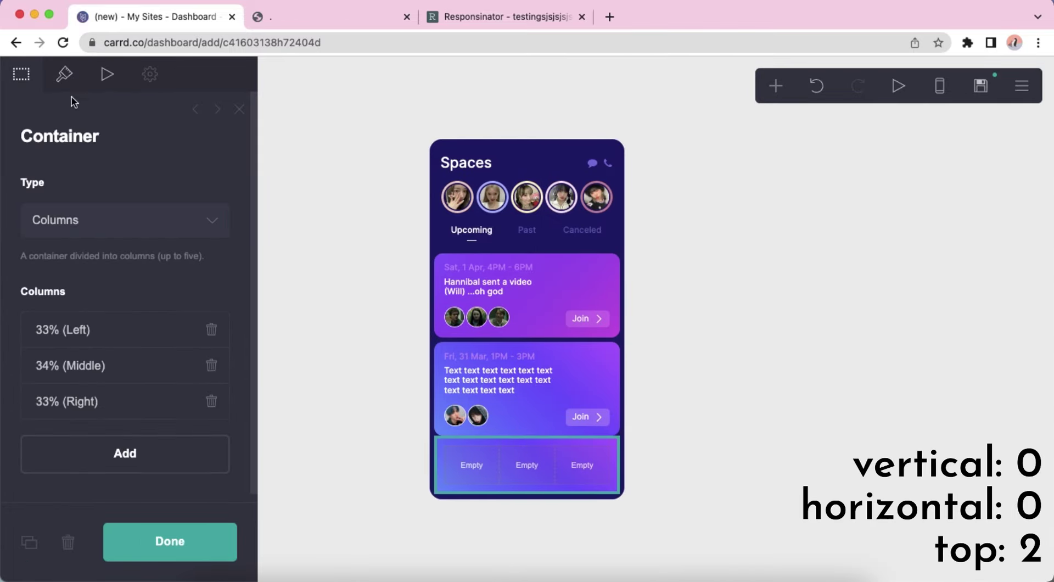
Step: Set the three-column container's vertical and horizontal padding to 0 and its top margin to 2
left_click(65, 75)
key("Return")
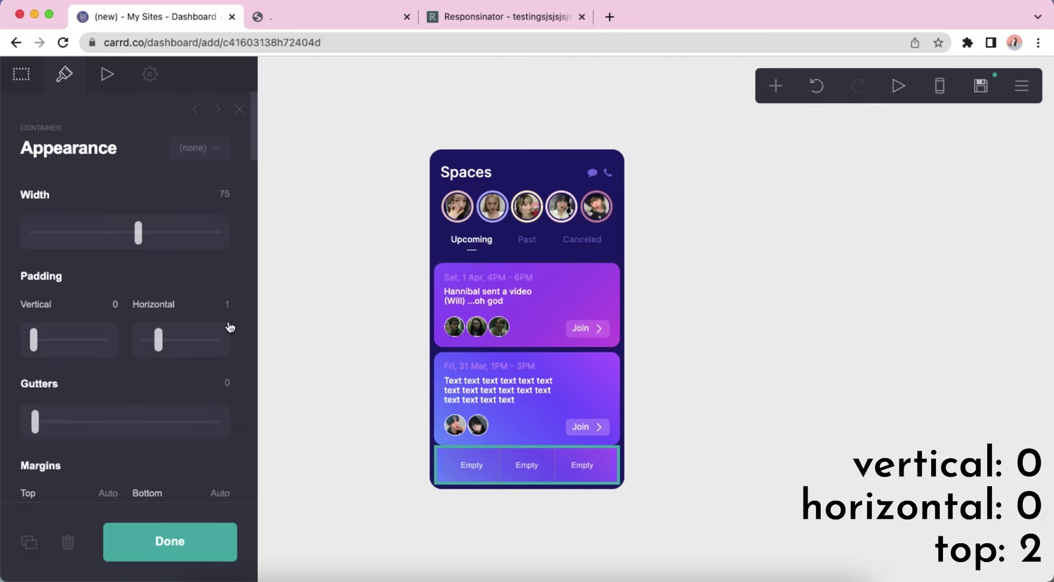
type("0")
key("Return")
scroll(132, 368, "down", 4)
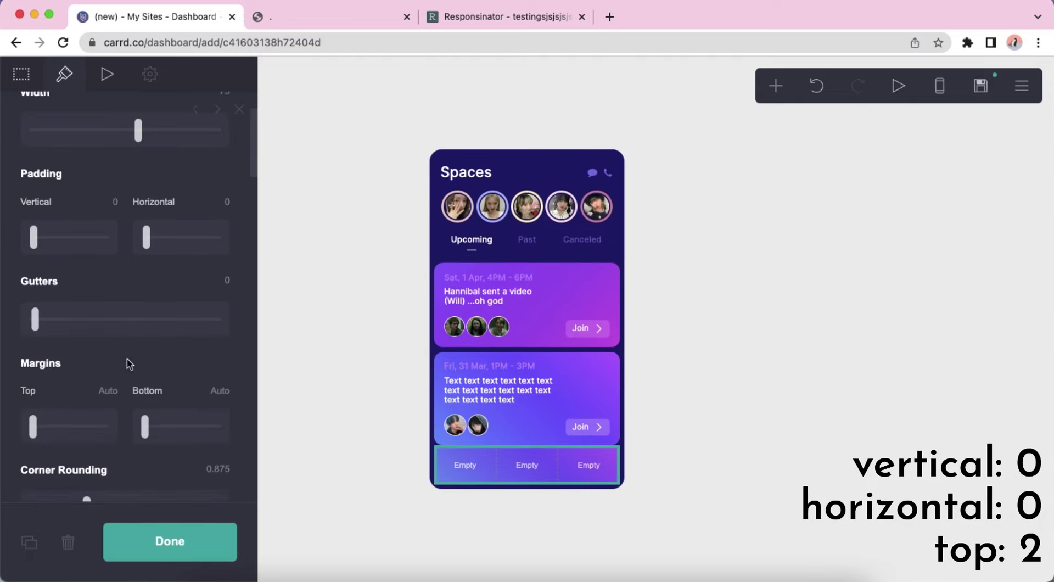
left_click(113, 291)
type("2")
key("Return")
Step: Set the vertical alignment of the three-column container's contents to Top
scroll(183, 357, "down", 7)
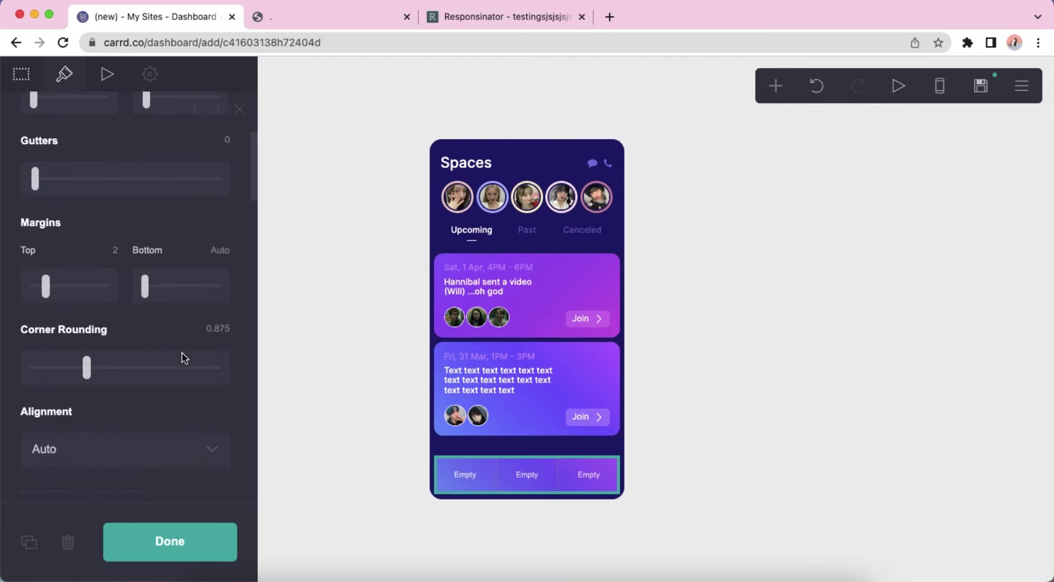
left_click(194, 227)
left_click(191, 190)
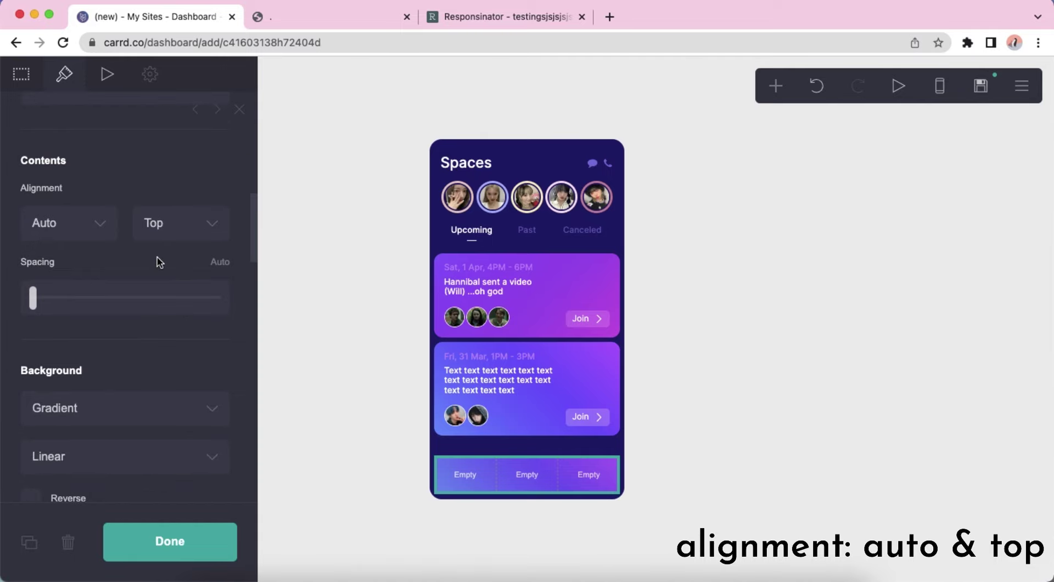
Step: Set the three-column container's gradient to #FFFFFF0D at 92% and #FFFFFF00, and clear the third stop
scroll(130, 340, "down", 5)
left_click(38, 280)
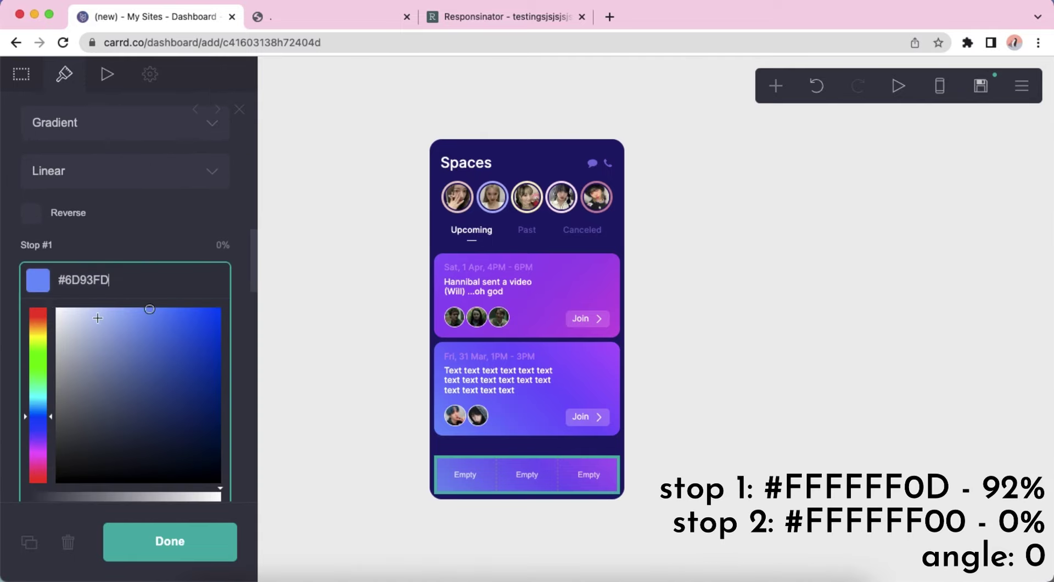
type("#FFFFFF0D")
double_click(72, 354)
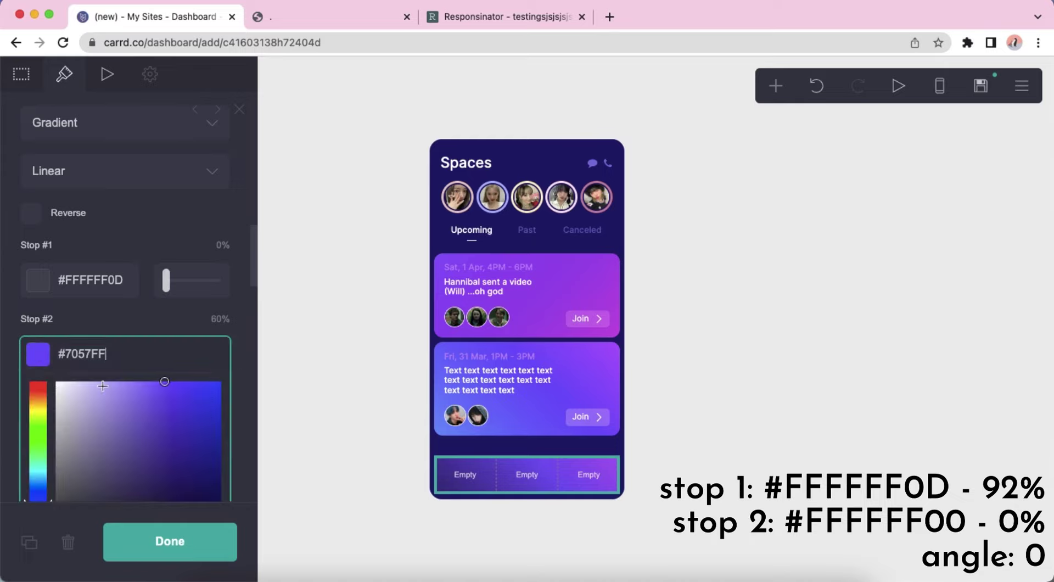
type("FFFFFF00")
key("Return")
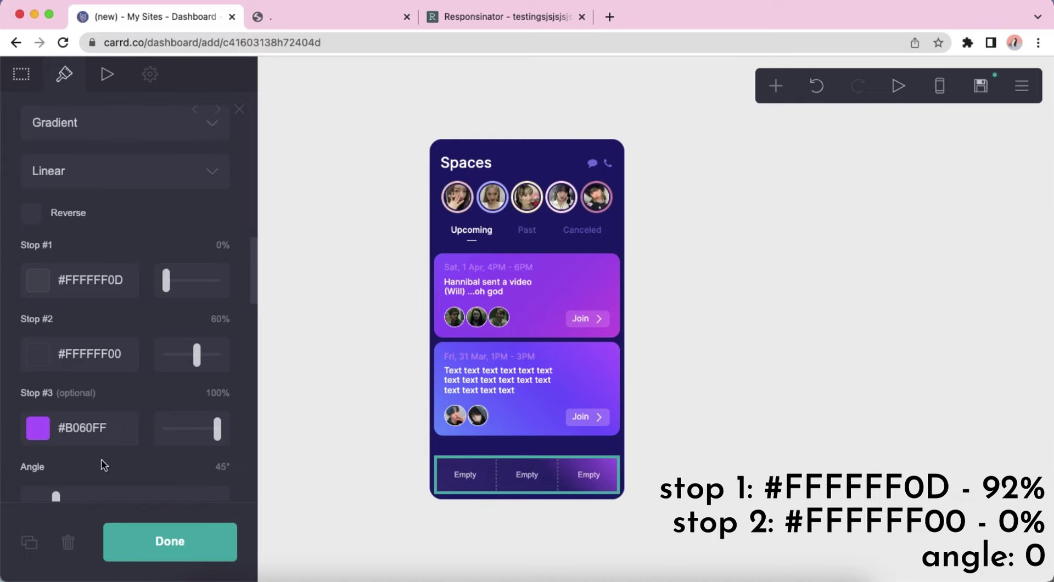
double_click(124, 427)
key("BackSpace")
key("Return")
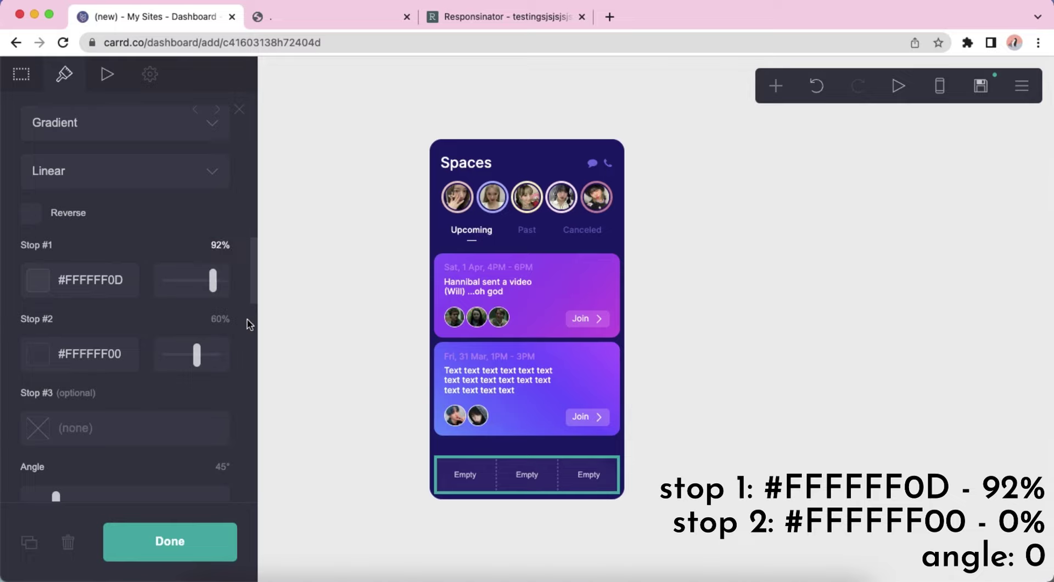
Step: Set the second gradient stop's position to 0% and the gradient angle to 0°
left_click(165, 355)
scroll(143, 384, "down", 5)
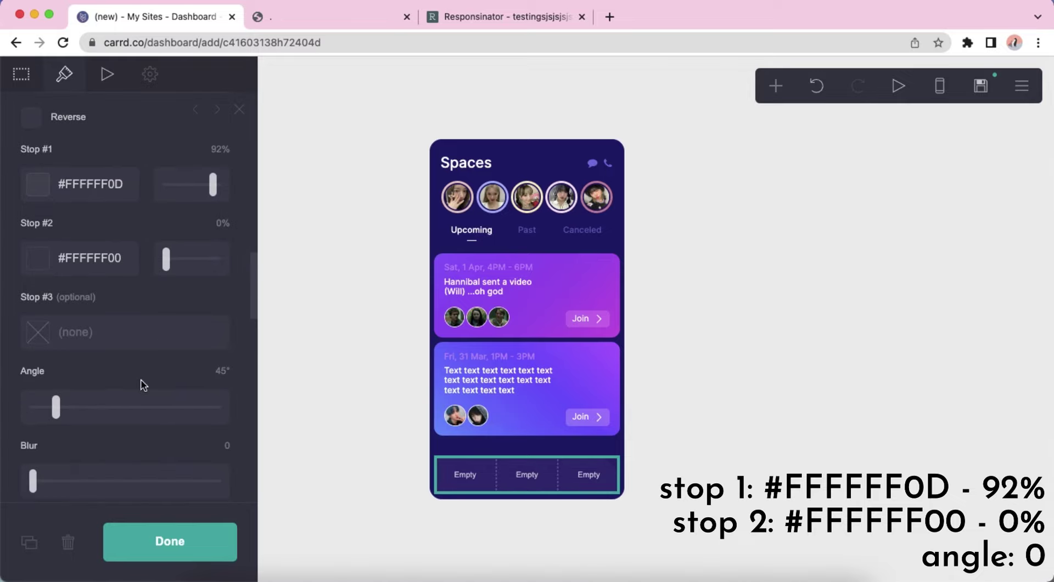
left_click_drag(55, 306, 32, 306)
scroll(130, 348, "down", 10)
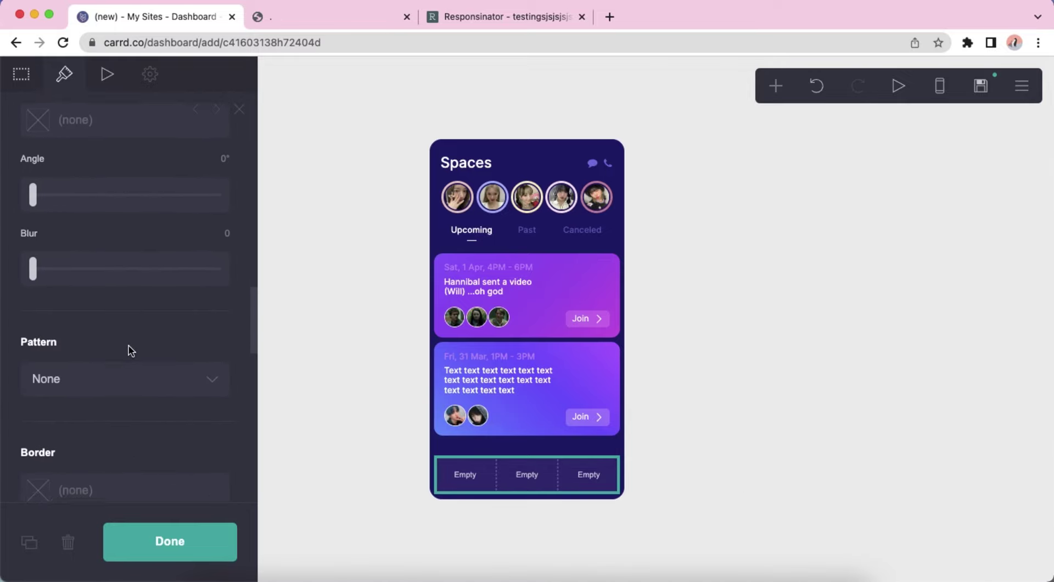
left_click(760, 219)
Step: Add a divider with a thickness of 2 in the first column of the three-column container
left_click(775, 86)
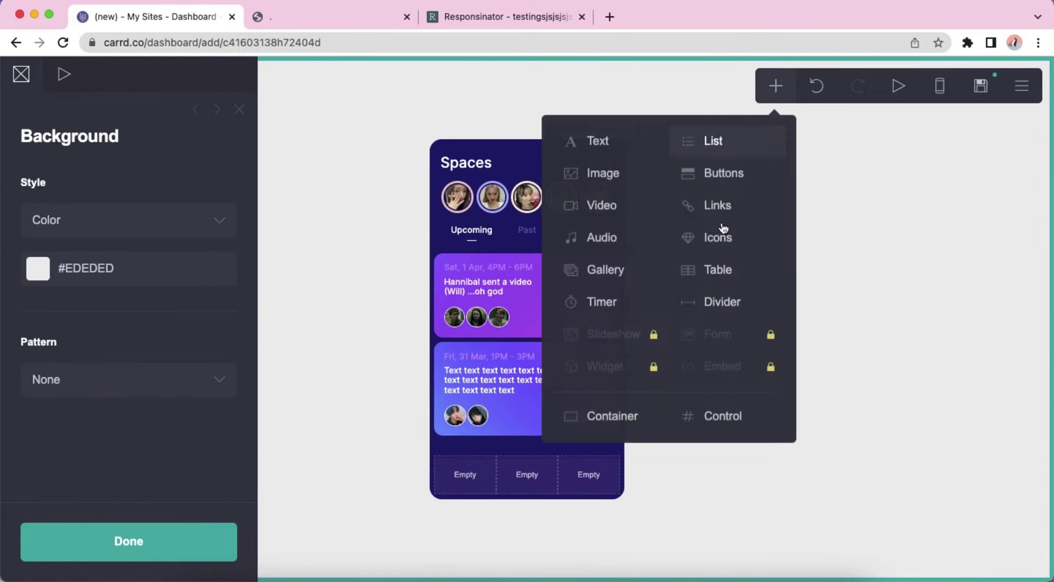
left_click(708, 299)
left_click_drag(496, 499, 459, 466)
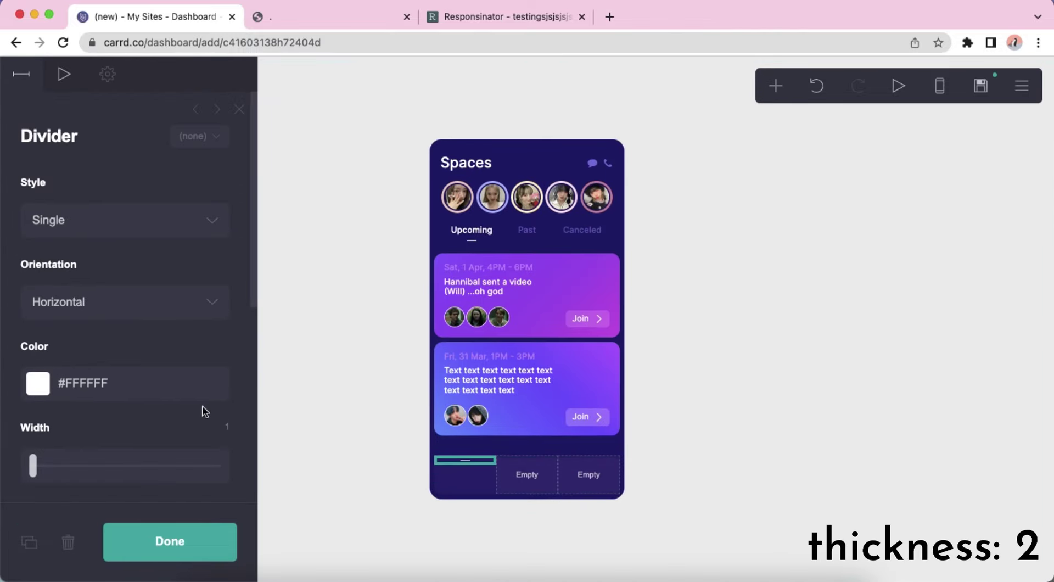
scroll(171, 394, "down", 2)
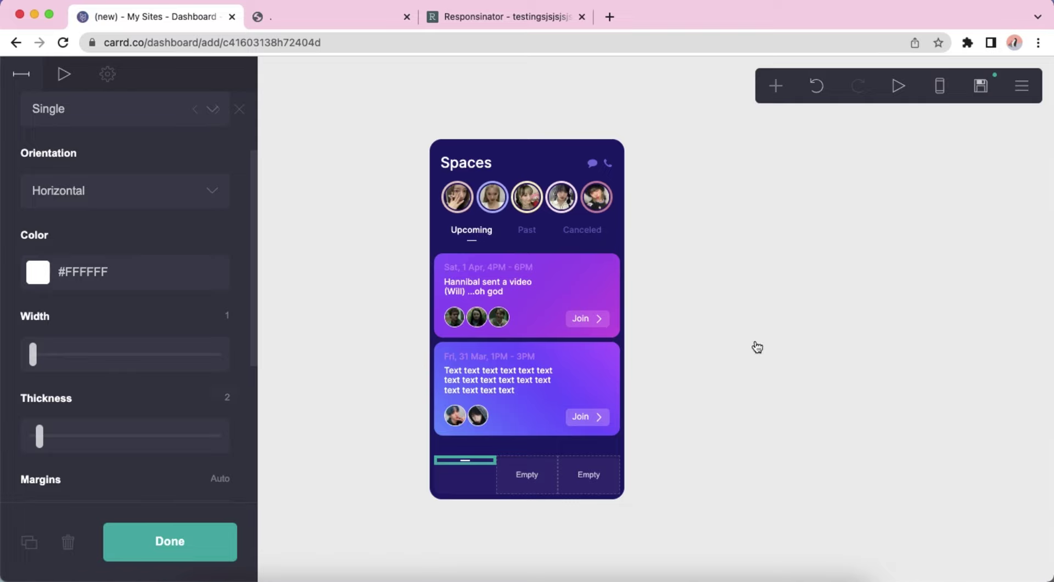
left_click(755, 309)
Step: Add an icons element under the divider in the first column, using the Calendar icon type
left_click(766, 88)
left_click(724, 249)
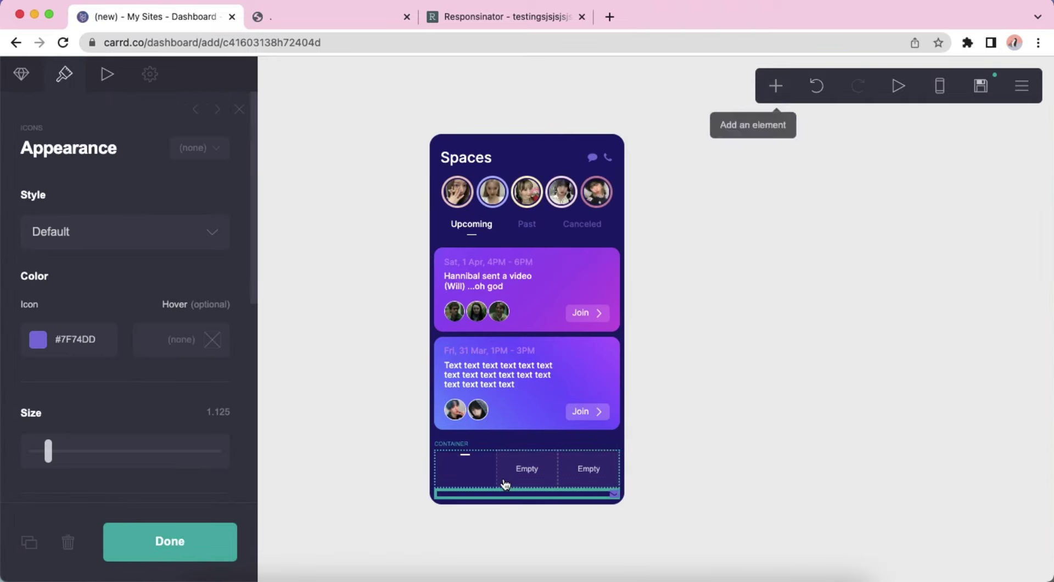
left_click_drag(489, 496, 470, 464)
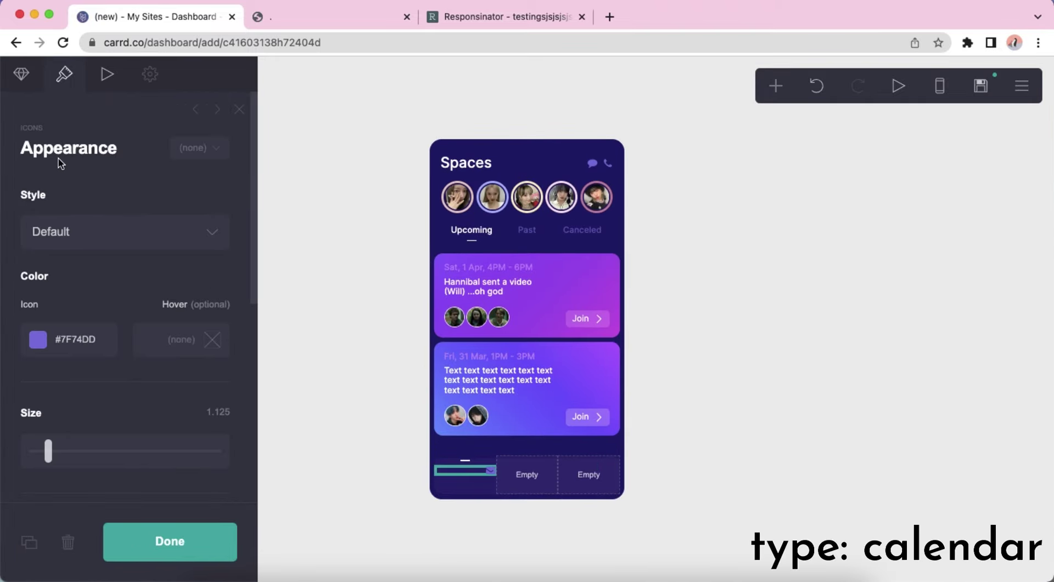
left_click(27, 82)
left_click(76, 184)
left_click(123, 273)
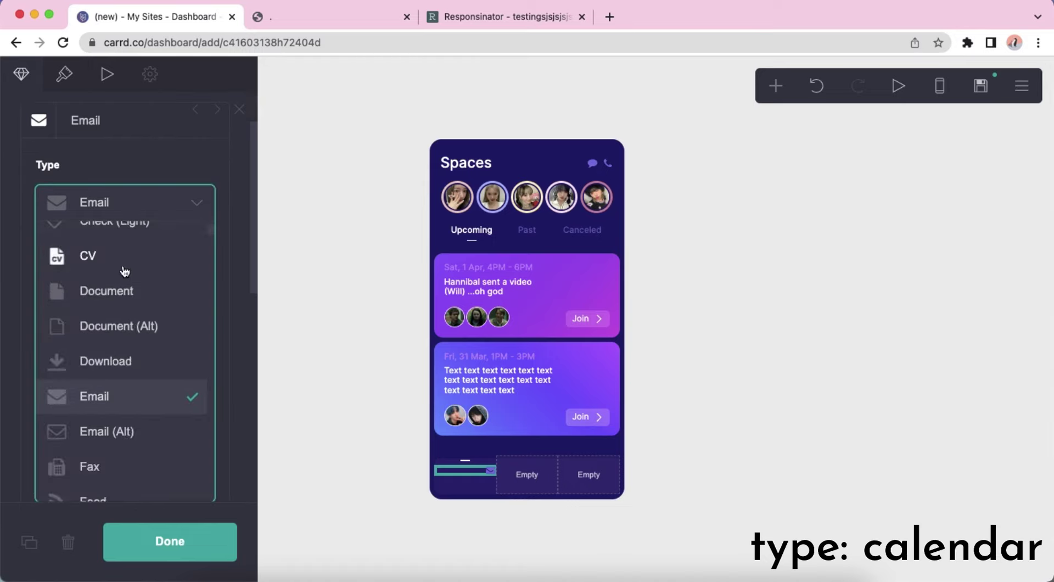
type("calendar")
key("Return")
scroll(118, 236, "up", 2)
left_click(113, 197)
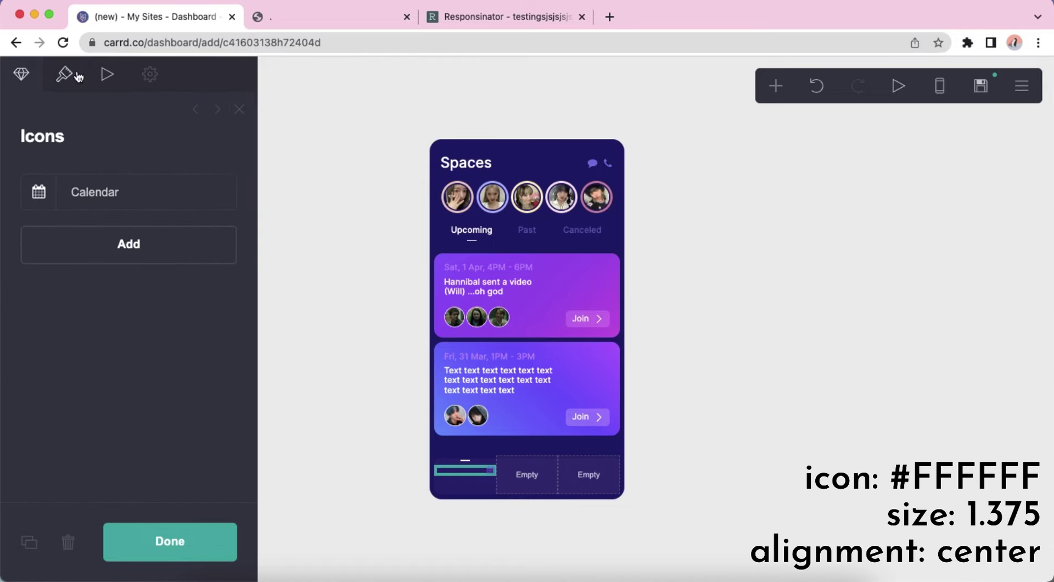
Step: Style the calendar icon with color #FFFFFF, size 1.375 and center alignment
left_click(64, 74)
left_click(156, 339)
type("#FFFFFF")
key("Return")
scroll(207, 335, "down", 3)
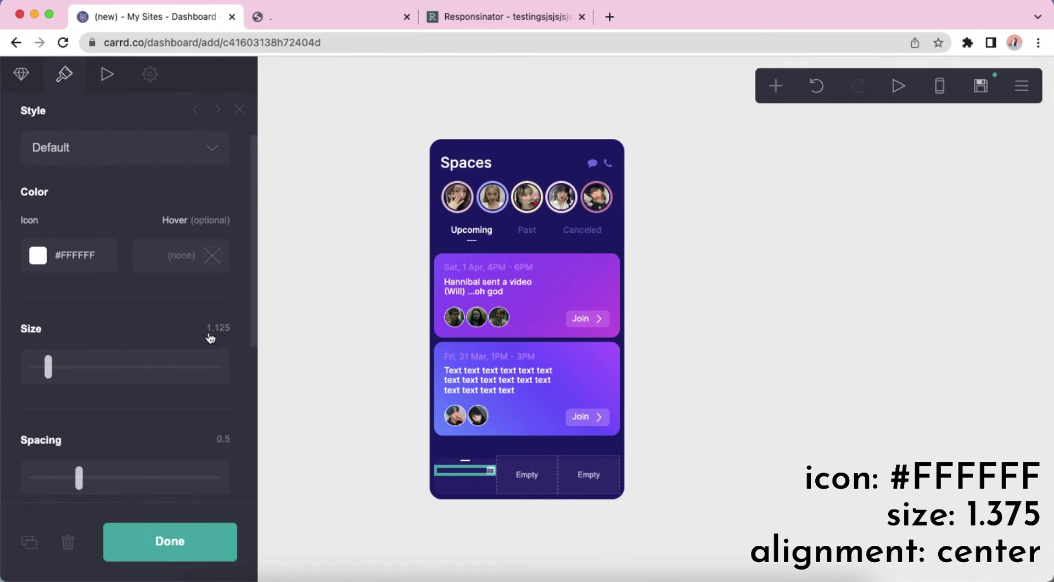
scroll(130, 355, "down", 5)
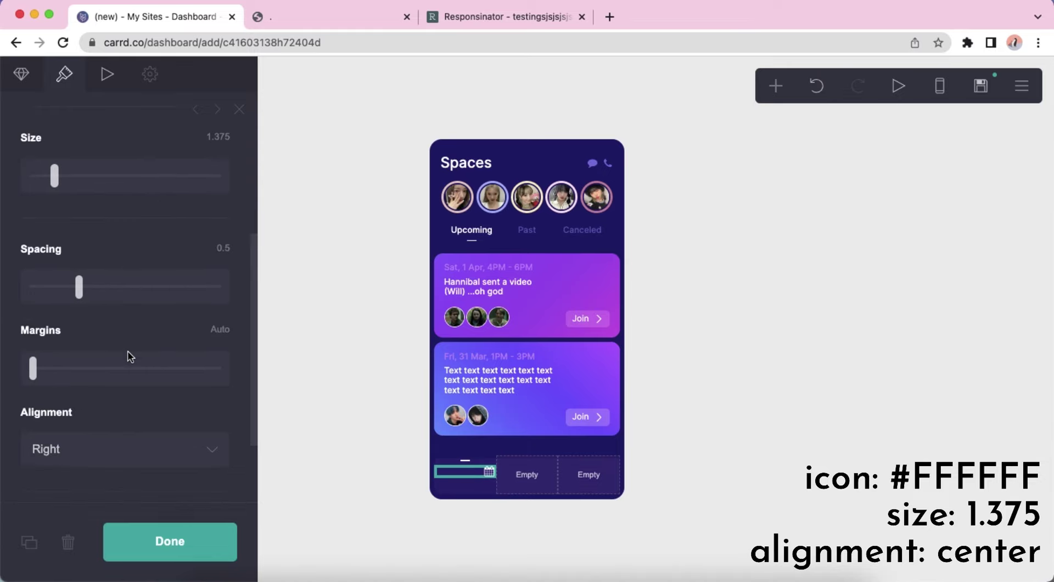
left_click(124, 341)
left_click(118, 323)
left_click(871, 397)
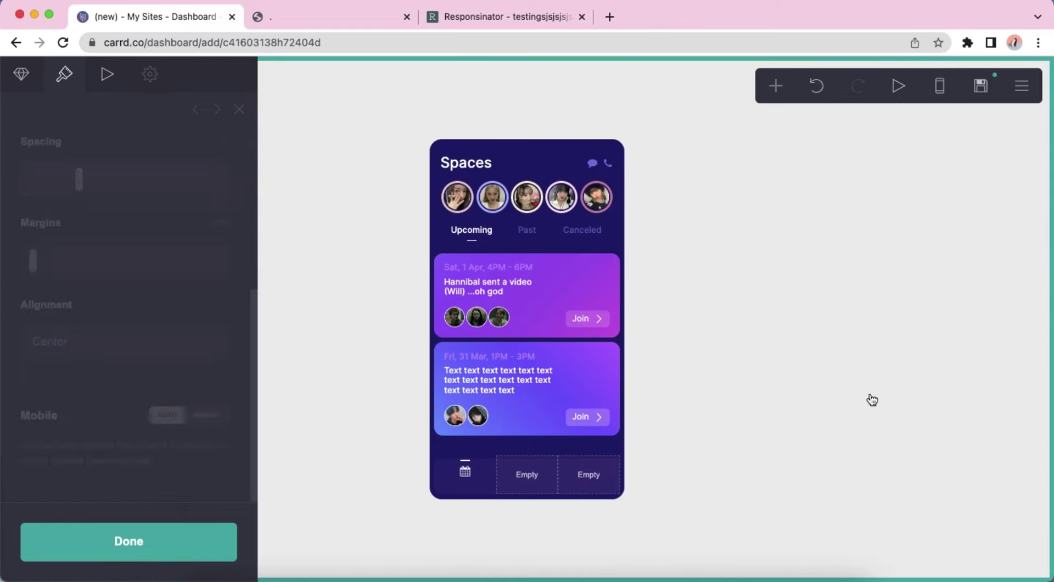
left_click(939, 85)
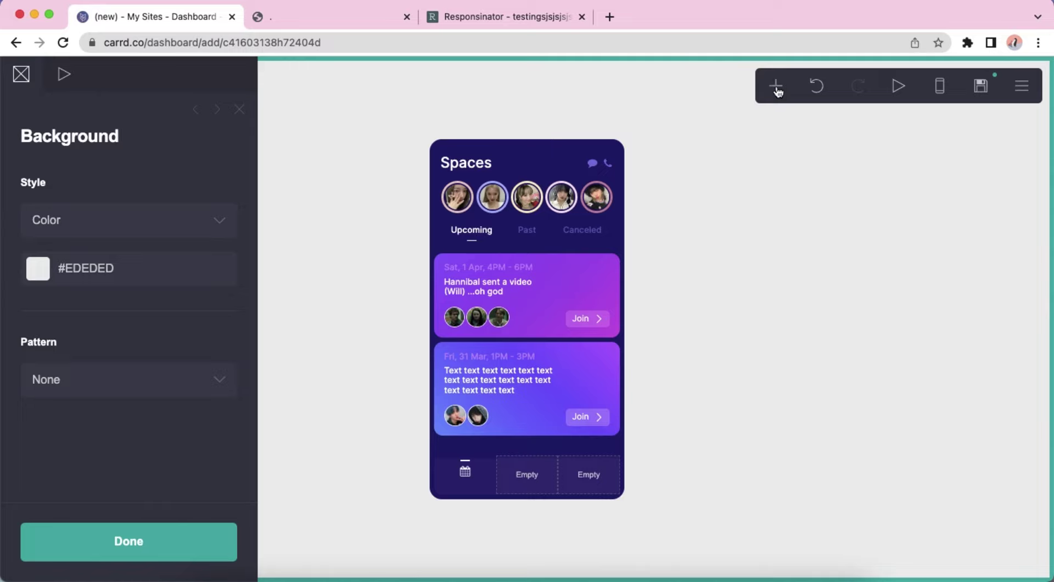
Step: Add an icons element in the middle column of the bottom container, using the Plus icon type
left_click(776, 85)
left_click(723, 238)
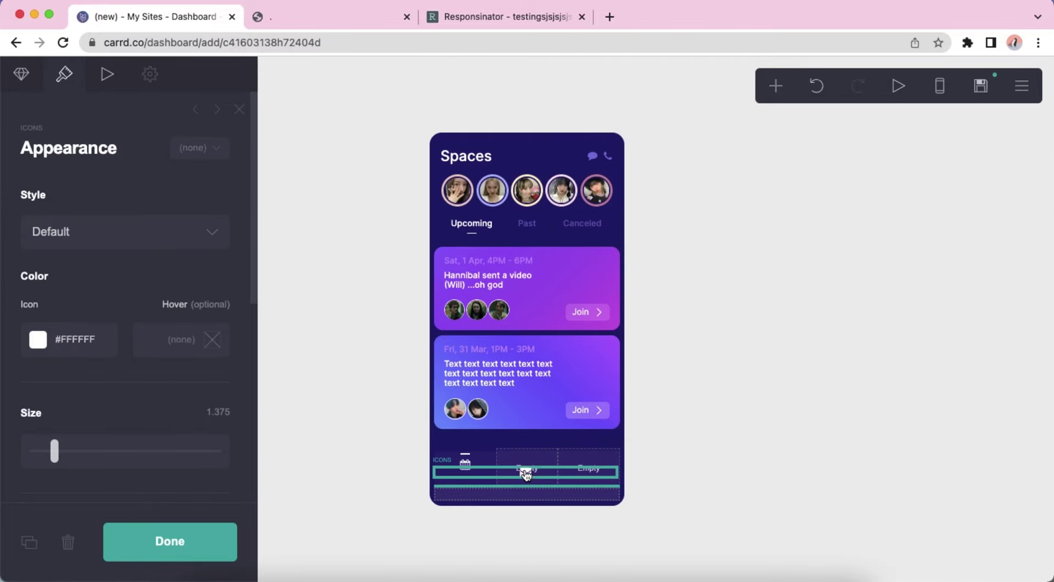
left_click(35, 87)
left_click(103, 192)
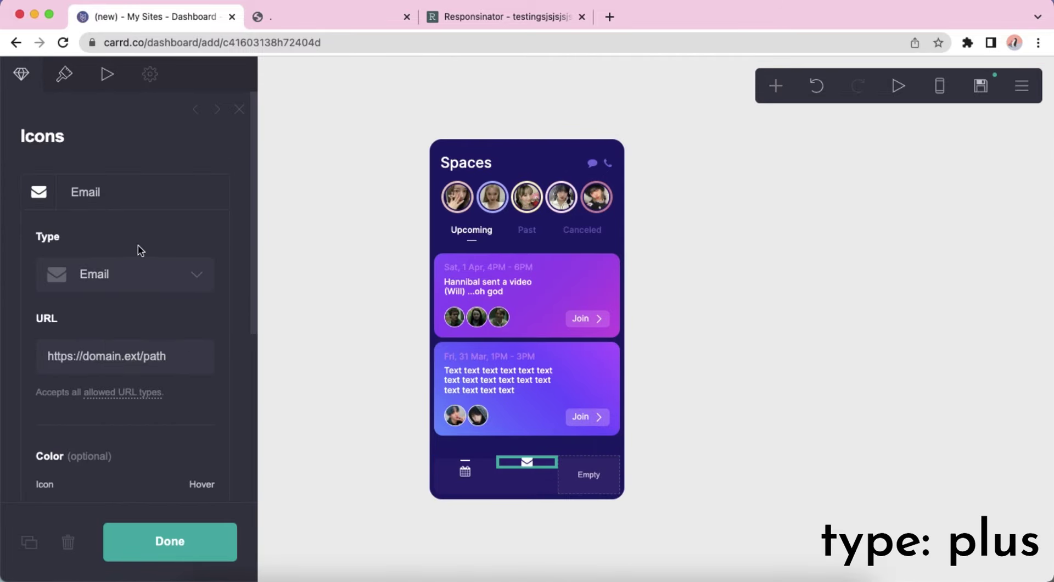
left_click(148, 276)
type("plus")
key("Return")
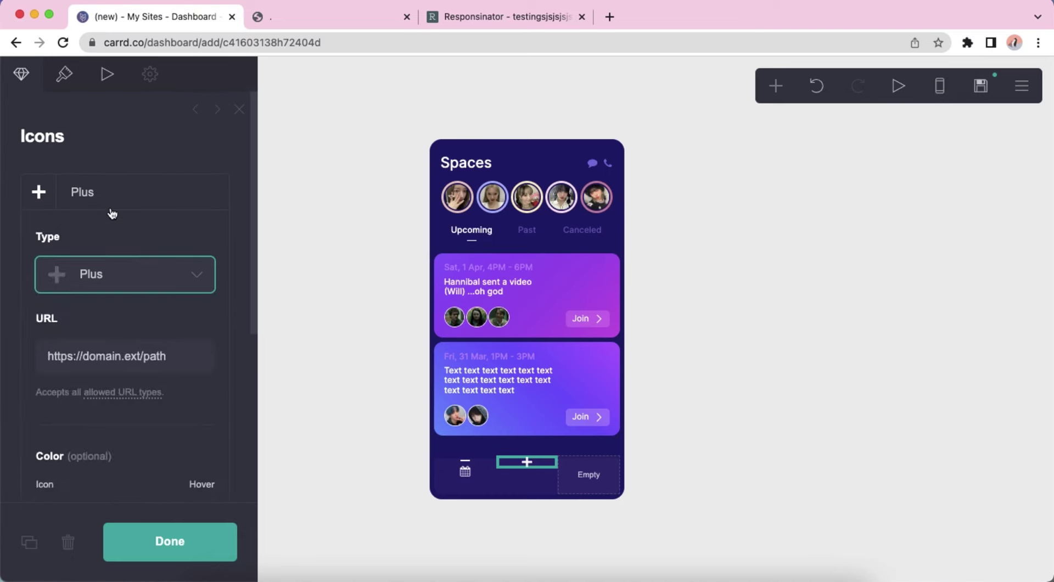
Step: Switch the plus icon to the Solid style with background color #AD32E2
left_click(110, 198)
left_click(70, 79)
left_click(113, 232)
left_click(108, 252)
scroll(132, 307, "down", 2)
left_click(138, 320)
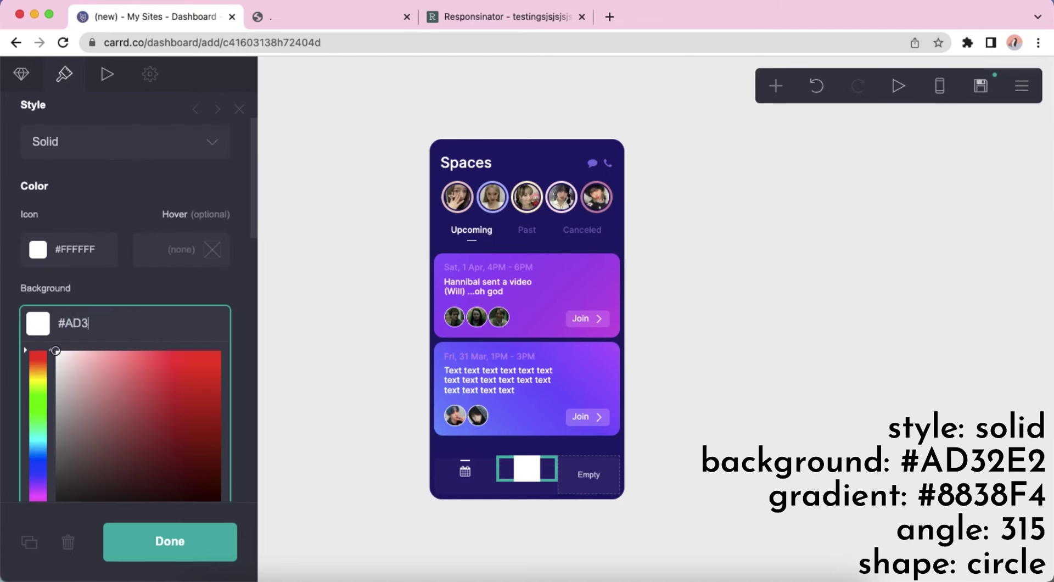
type("AD32E2")
key("Return")
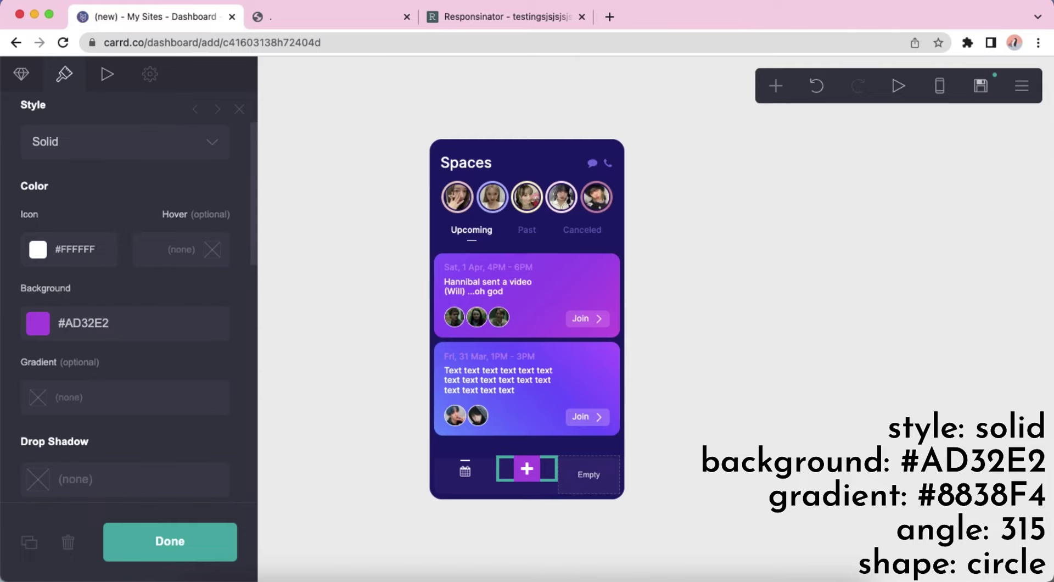
Step: Give the plus icon's background a #8838F4 gradient color and set its shape to Circle
left_click(147, 391)
type("8838F4")
key("Return")
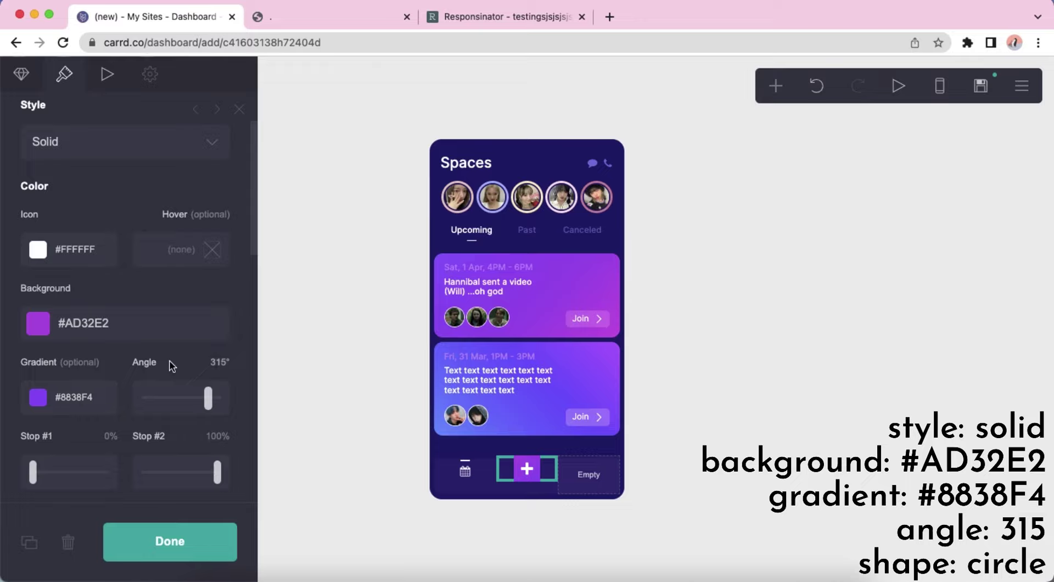
scroll(169, 367, "down", 10)
left_click(156, 311)
left_click(151, 332)
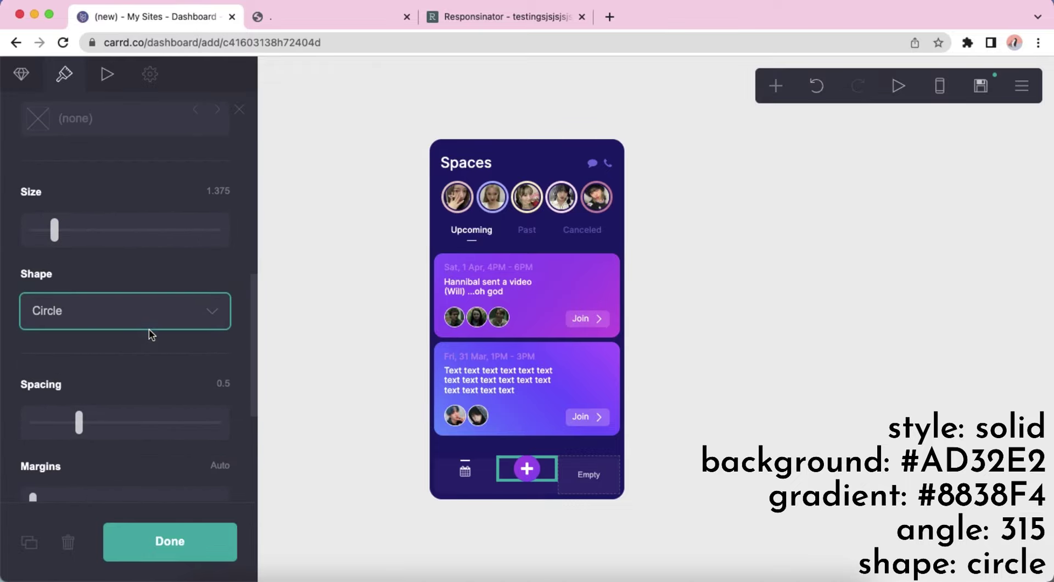
scroll(149, 351, "down", 5)
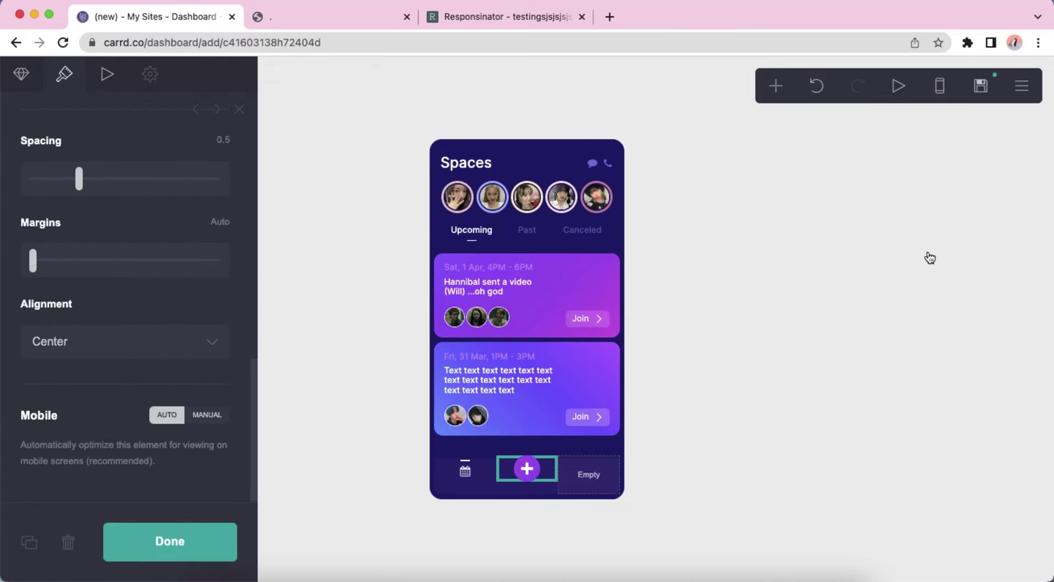
Step: Add a divider under the plus icon in the middle column and make it transparent with color #FFFFFF00
left_click(785, 94)
left_click(722, 299)
left_click(142, 394)
scroll(142, 394, "down", 5)
type("0D")
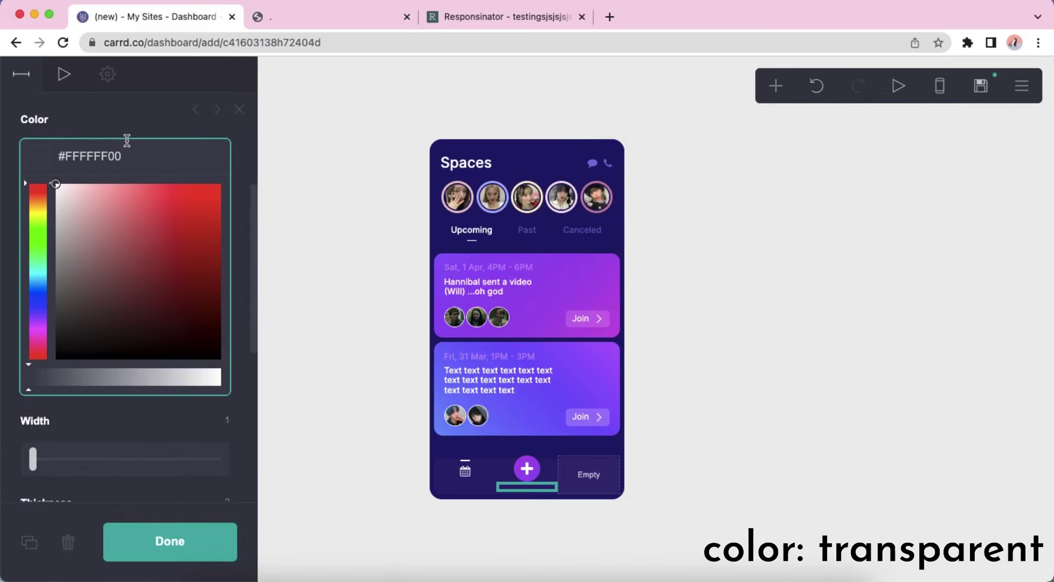
left_click(156, 139)
left_click(772, 393)
Step: Add a divider in the third column and an icons element below it, using the User icon type
left_click(775, 94)
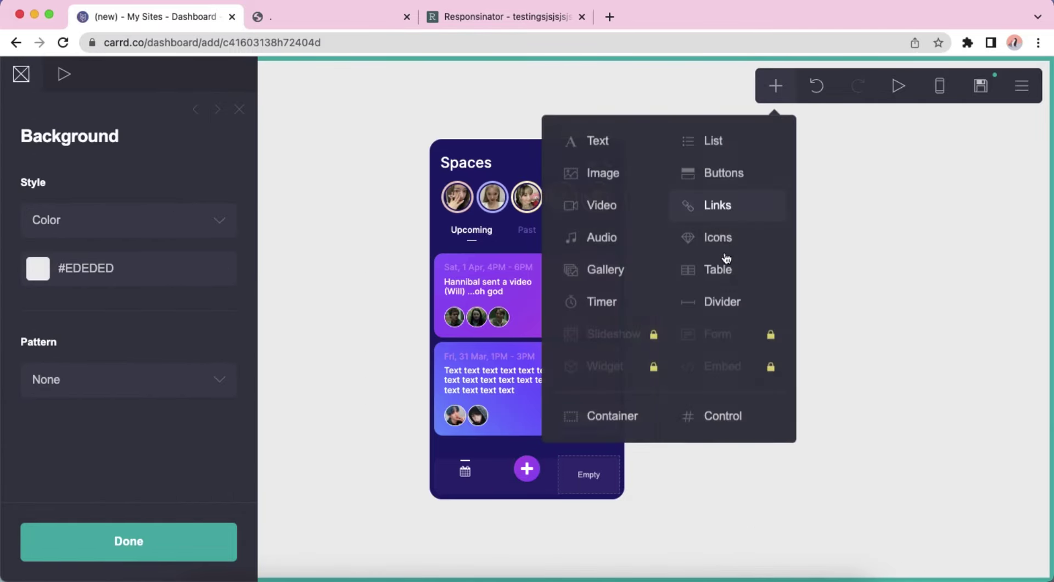
left_click(721, 301)
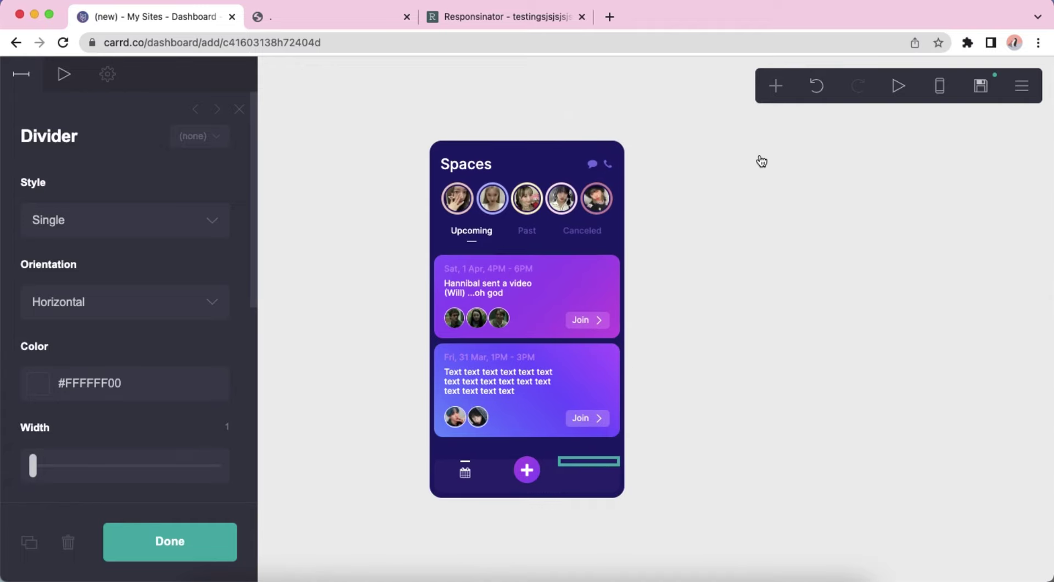
left_click(774, 85)
left_click(723, 247)
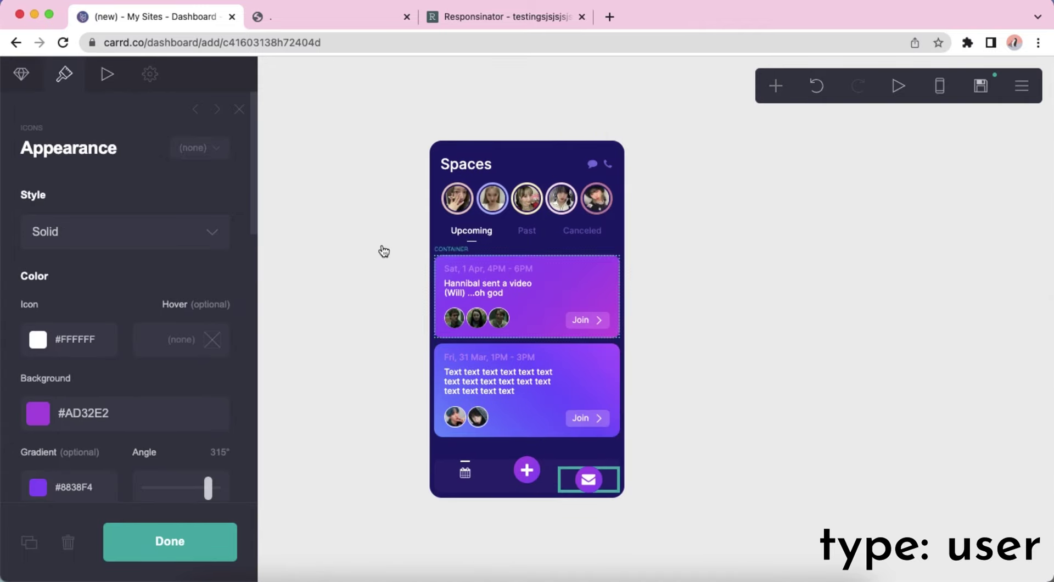
left_click(22, 80)
left_click(138, 268)
left_click(136, 266)
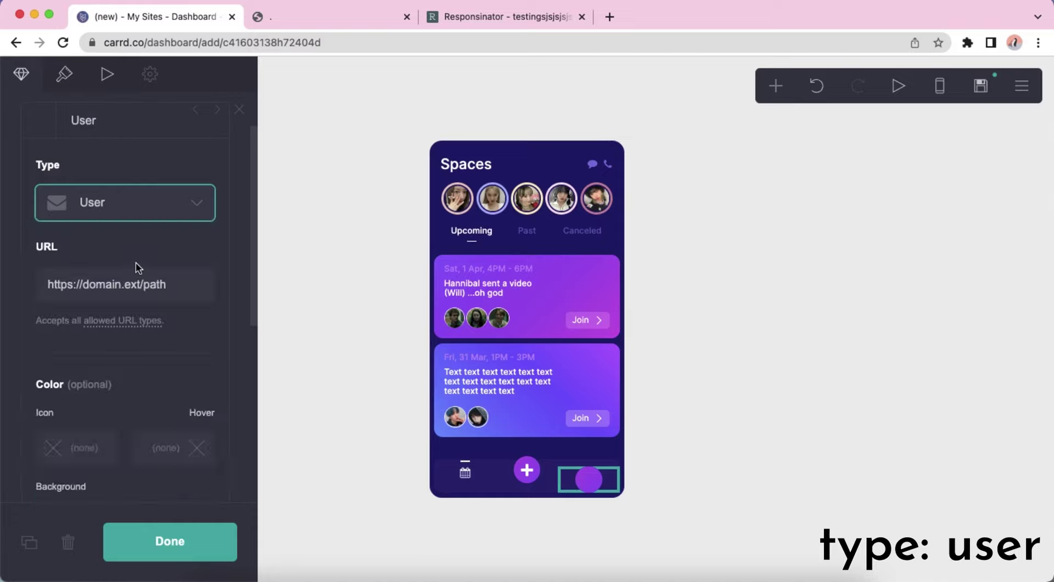
left_click(125, 192)
Step: Set the user icon's style to Default with color #8D7FE0, and check the page in the mobile layout
left_click(67, 86)
left_click(118, 229)
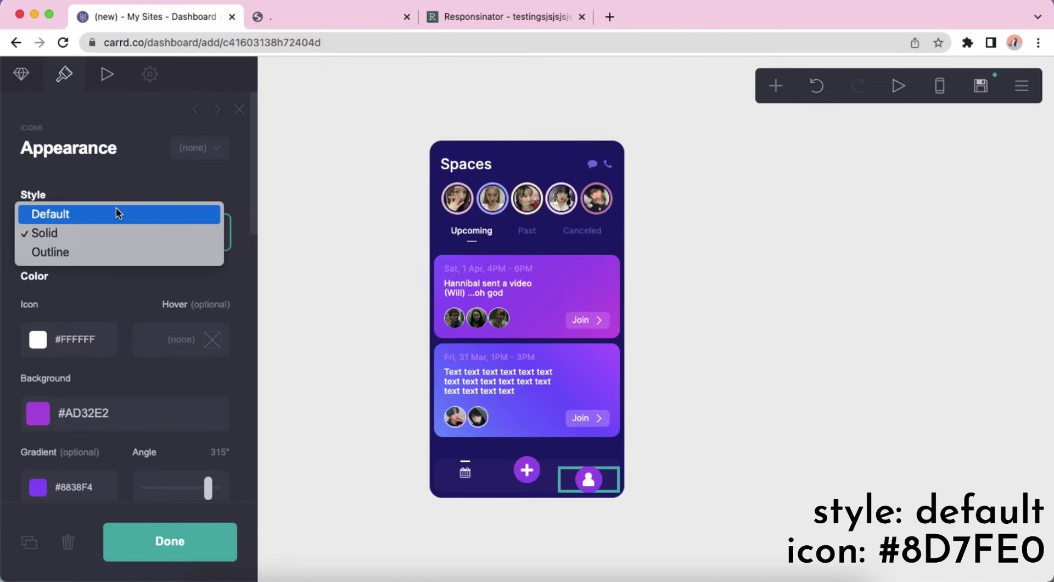
left_click(117, 212)
scroll(108, 320, "down", 1)
double_click(108, 320)
type("8D7FE0")
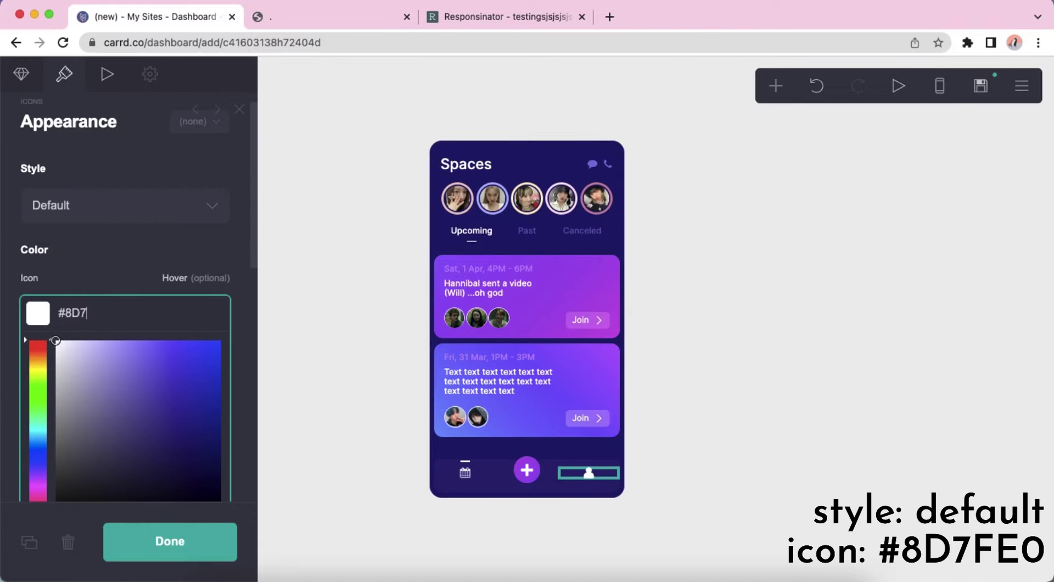
key("Return")
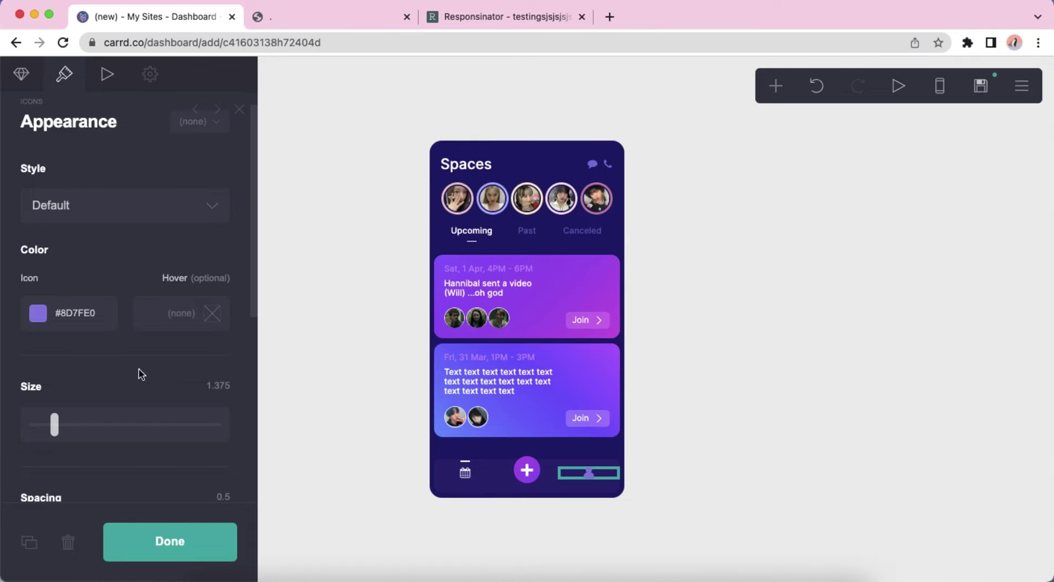
scroll(105, 375, "down", 1)
left_click(847, 278)
left_click(932, 96)
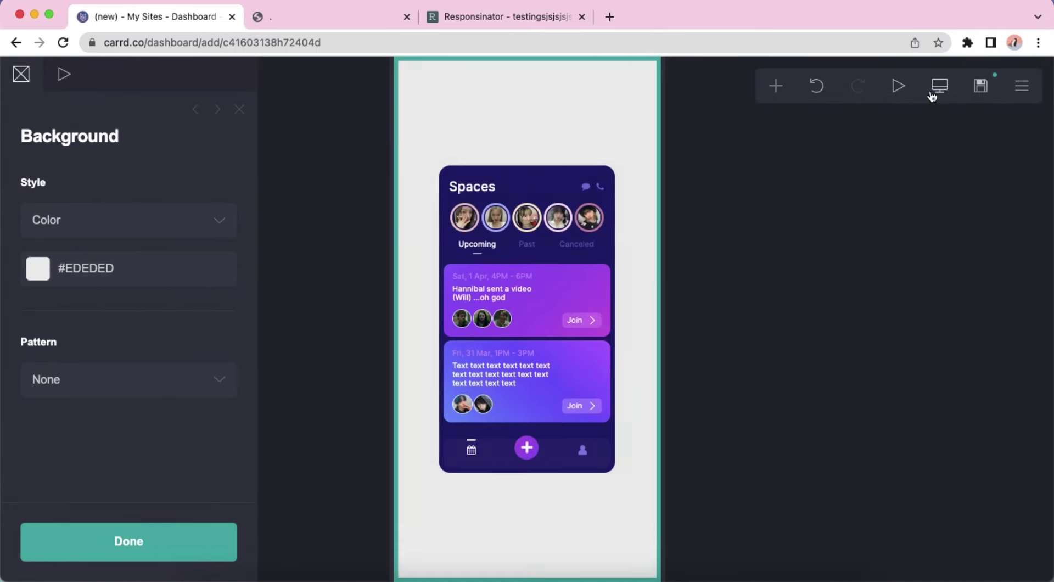
left_click(755, 367)
Step: Add a section break control after the icon bar, name it "one" and enable Hide footer
left_click(771, 90)
left_click(723, 415)
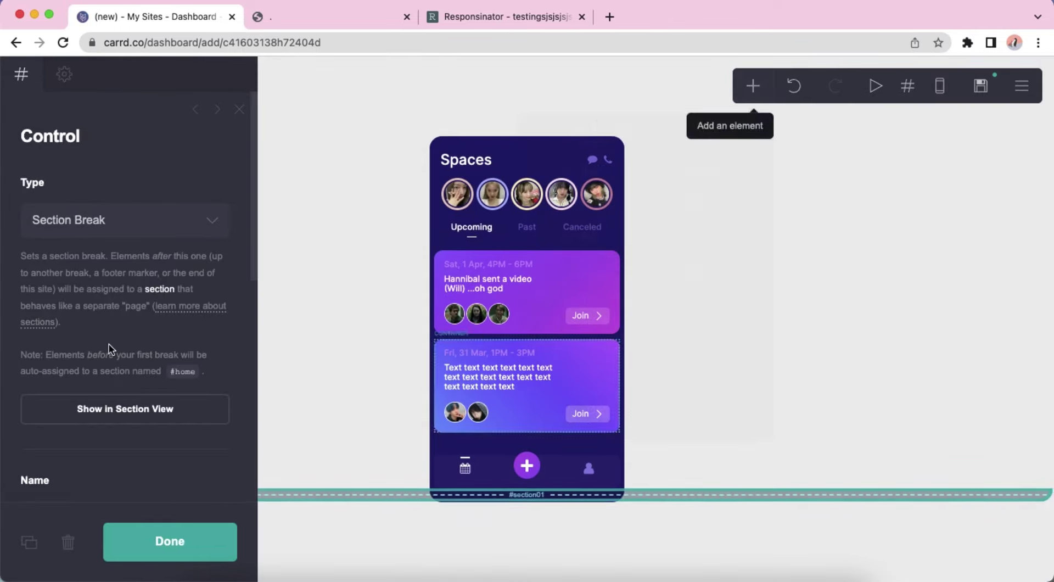
double_click(151, 286)
type("one")
scroll(154, 300, "down", 5)
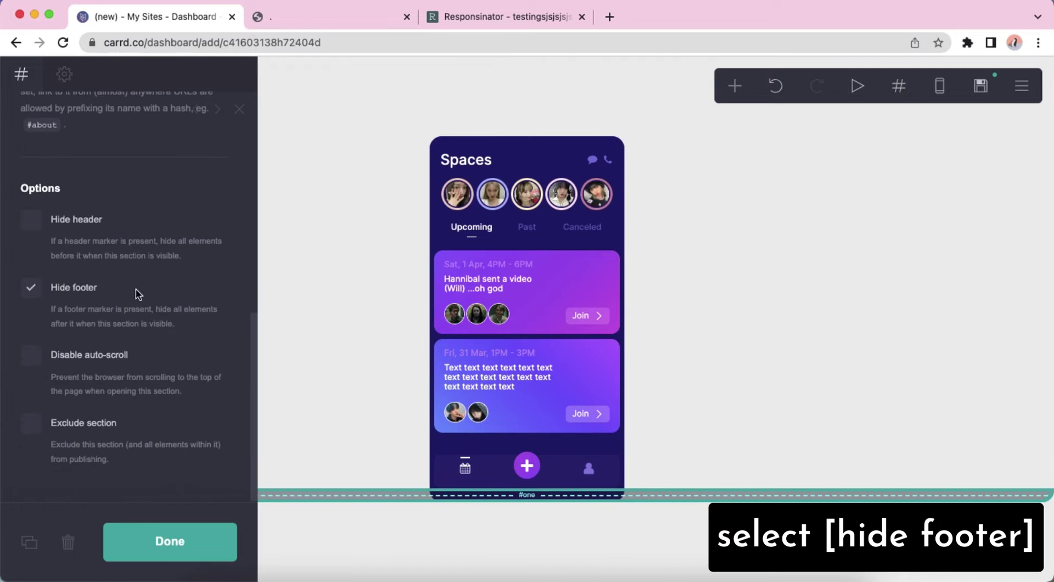
left_click(744, 334)
Step: Add a container below the #one section break with vertical padding 1.25 and horizontal padding 0.75
left_click(735, 86)
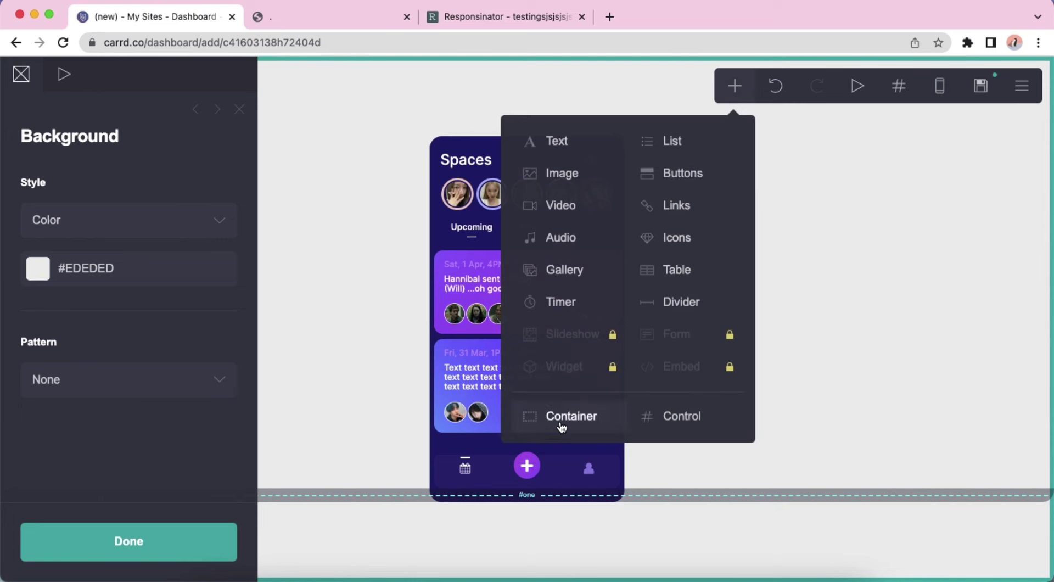
left_click(556, 422)
left_click(111, 307)
type("1.25")
key("Return")
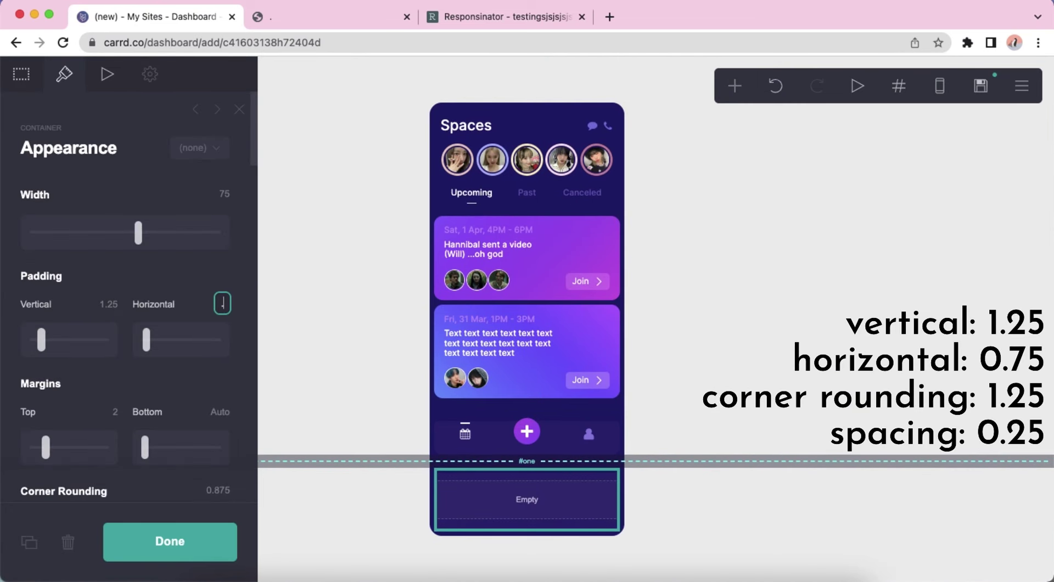
Step: Set the new container's corner rounding to 1.25 and its contents spacing to 0.25
scroll(164, 379, "down", 5)
left_click(204, 360)
scroll(150, 372, "down", 10)
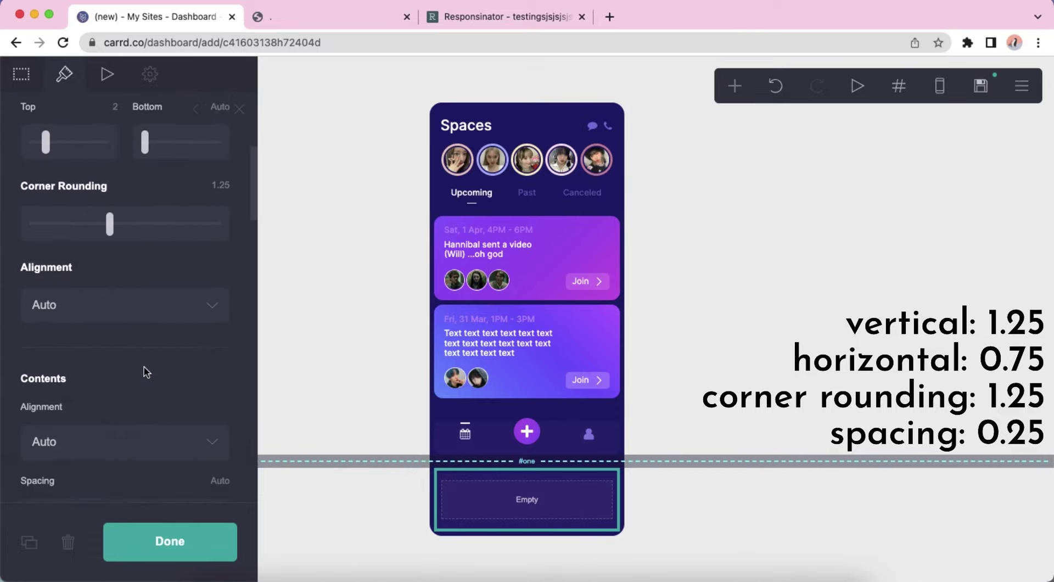
type("0.25")
key("Return")
Step: Color the new container's linear gradient stops #BA70ED, #A567F0 and #813DF2
scroll(110, 370, "down", 13)
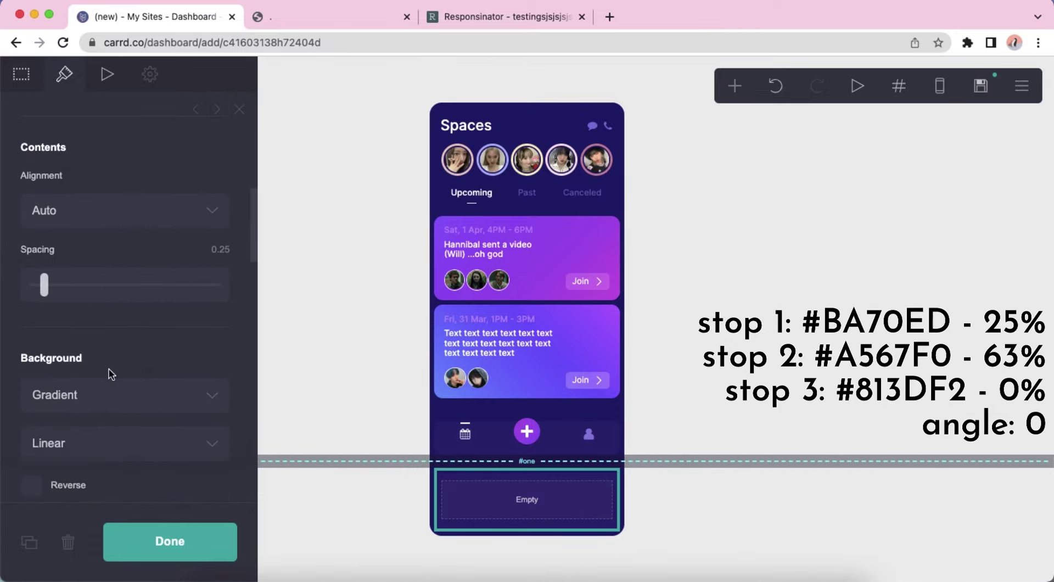
left_click(130, 258)
type("#BA70")
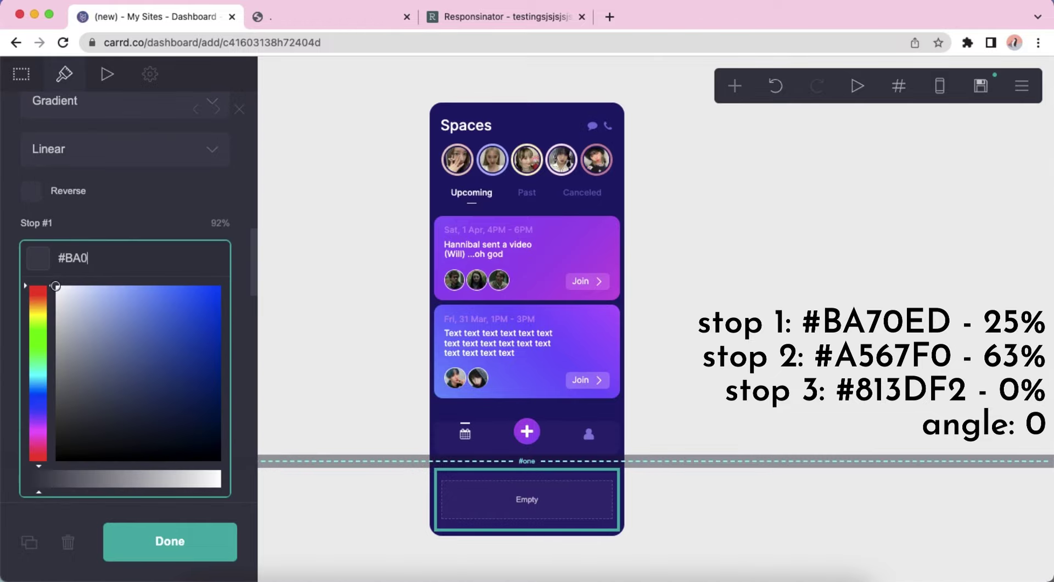
type("ED")
key("Return")
left_click(131, 335)
type("#A")
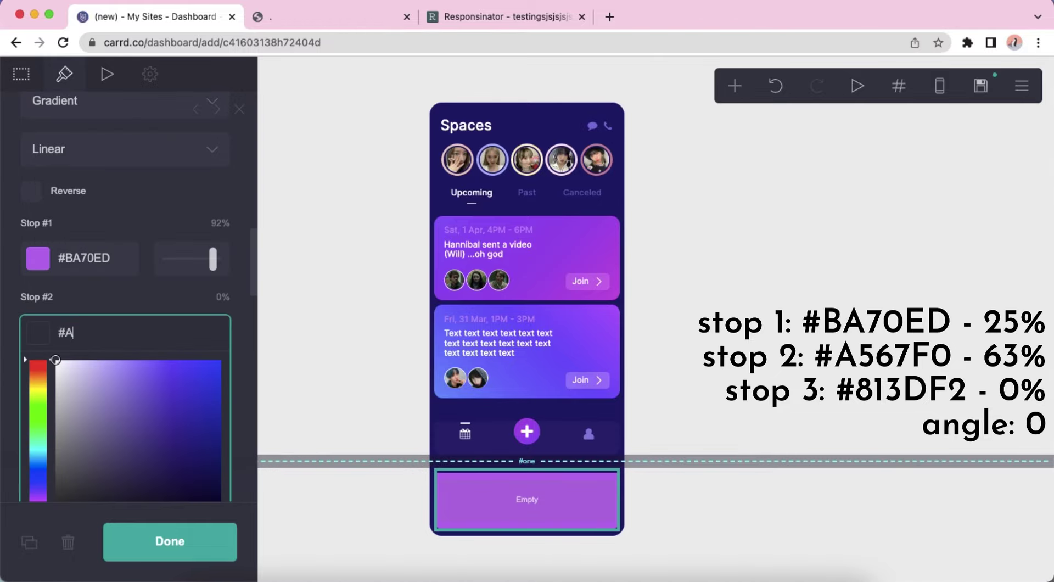
type("567F0")
key("Return")
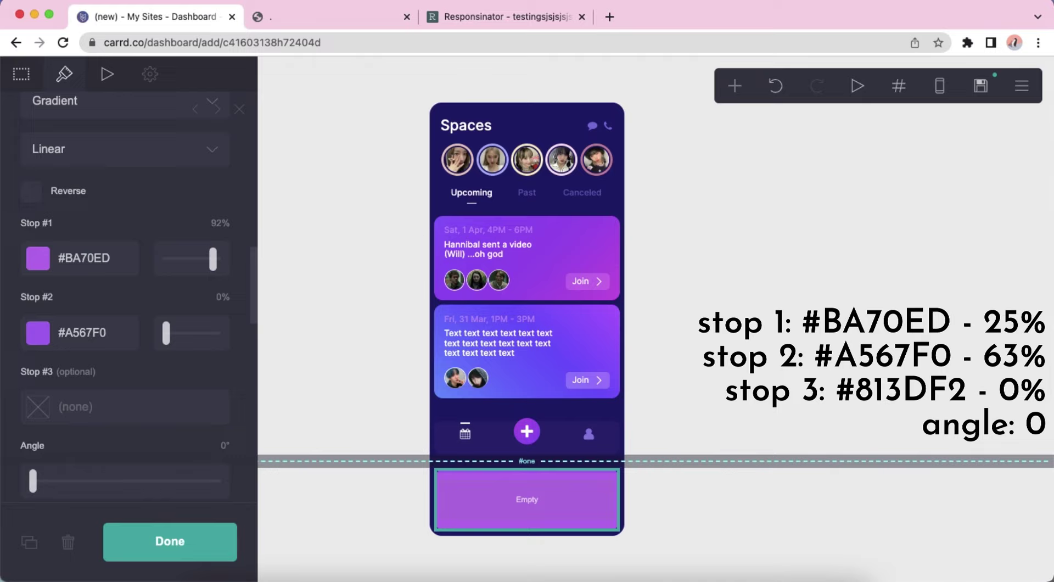
left_click(142, 407)
type("#813DF2")
key("Return")
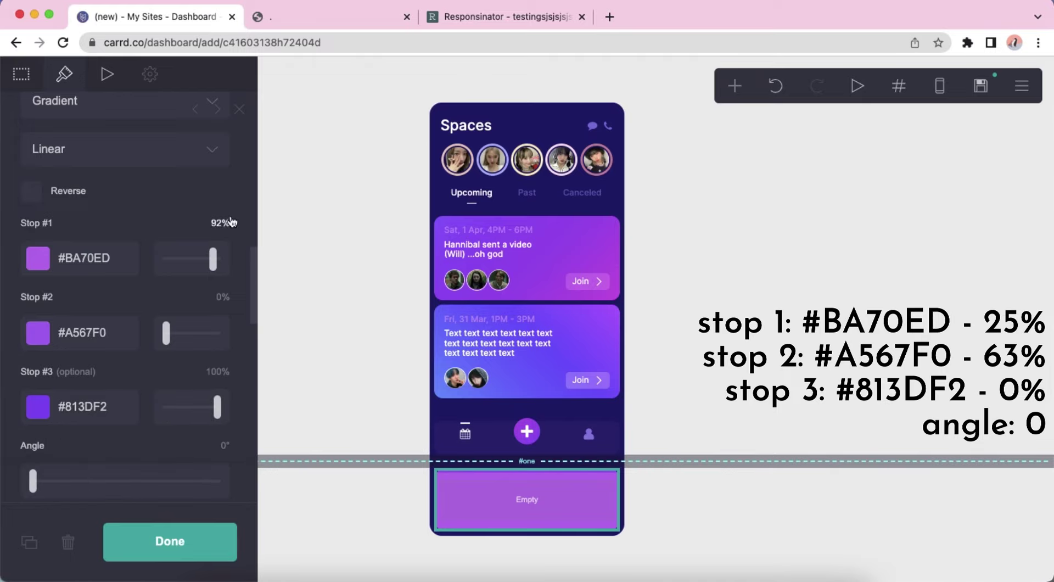
Step: Position the container's three gradient stops at 25%, 63% and 0% respectively
type("25")
key("Return")
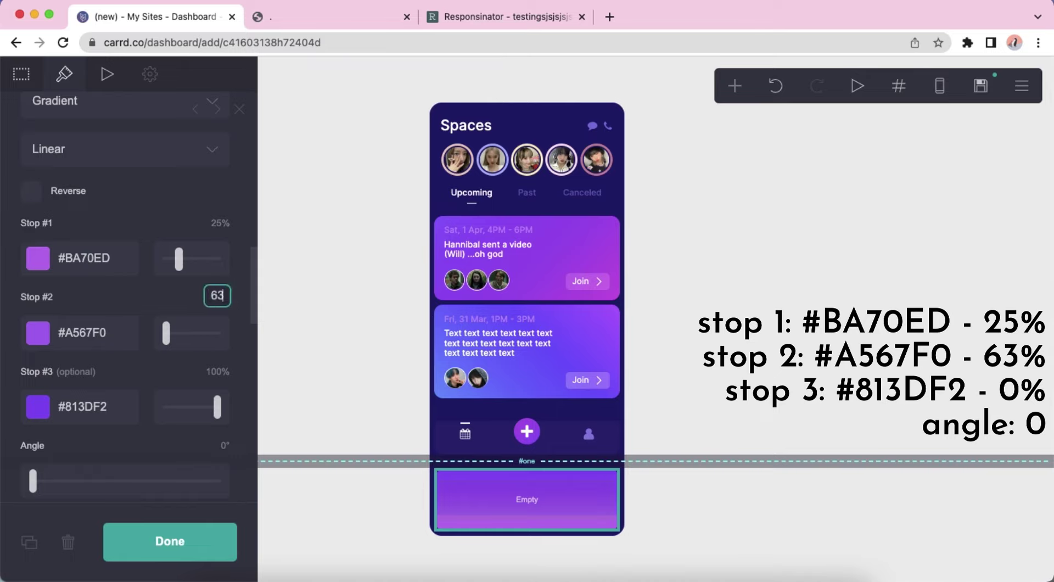
key("Return")
left_click_drag(187, 424, 165, 409)
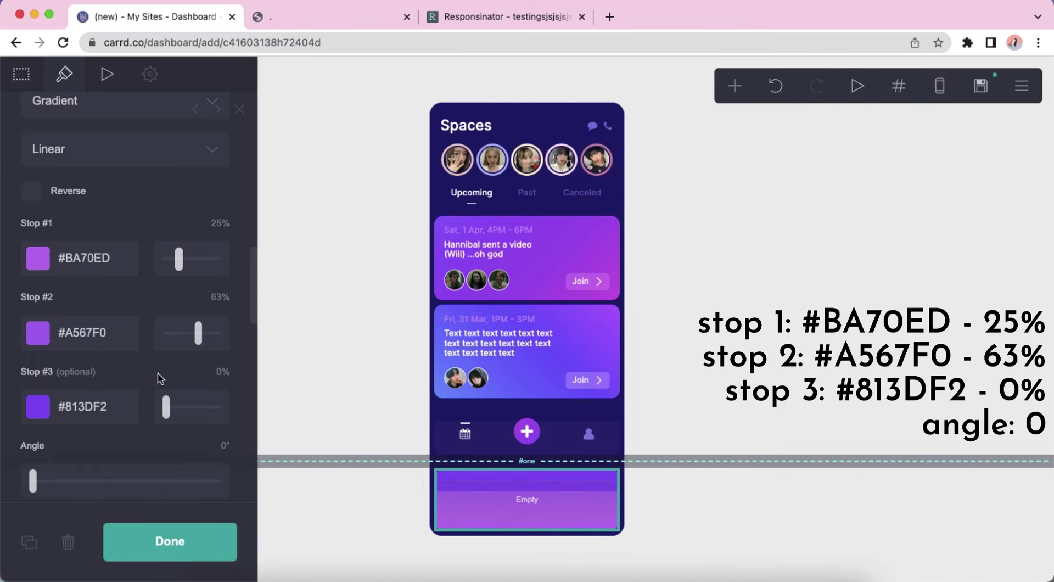
scroll(159, 378, "down", 8)
left_click(717, 247)
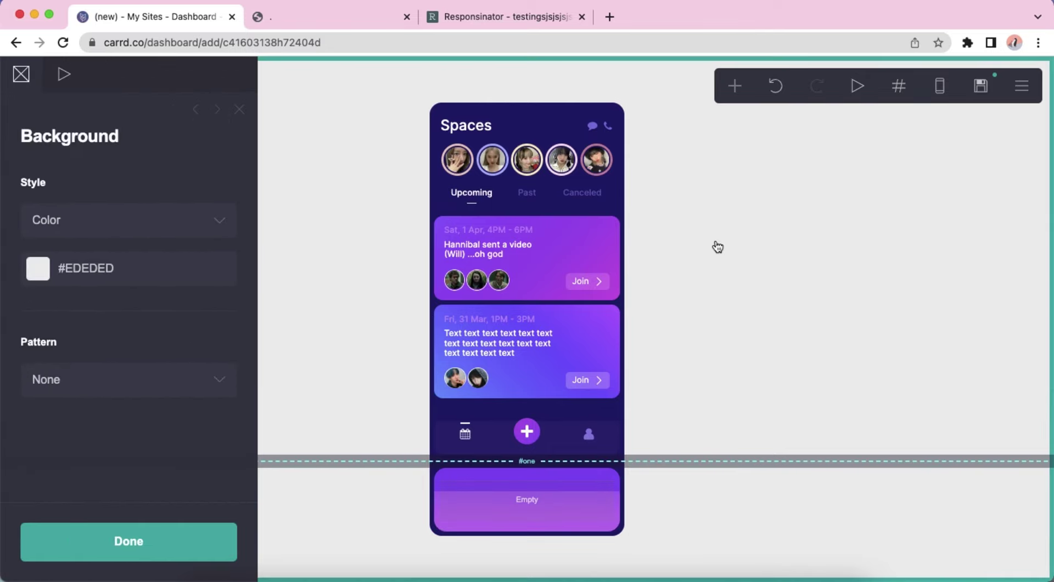
Step: Add an icons element and place it inside the new gradient container below the #one break
left_click(733, 95)
left_click(681, 239)
left_click_drag(526, 529, 526, 495)
left_click(114, 205)
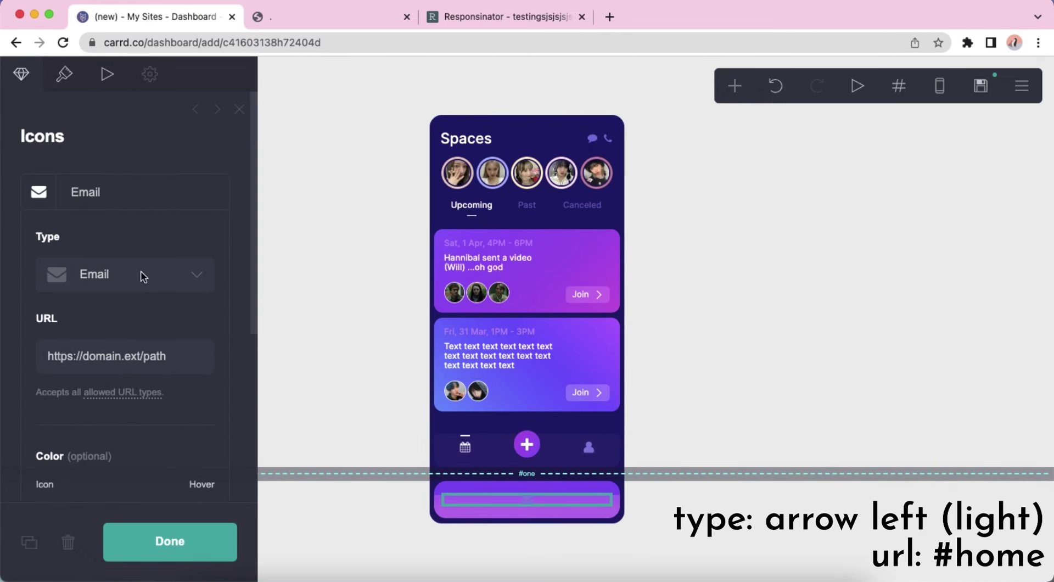
Step: Change the new icon's type to Arrow Left (Light) and link it to #home
left_click(141, 276)
type("arrow l")
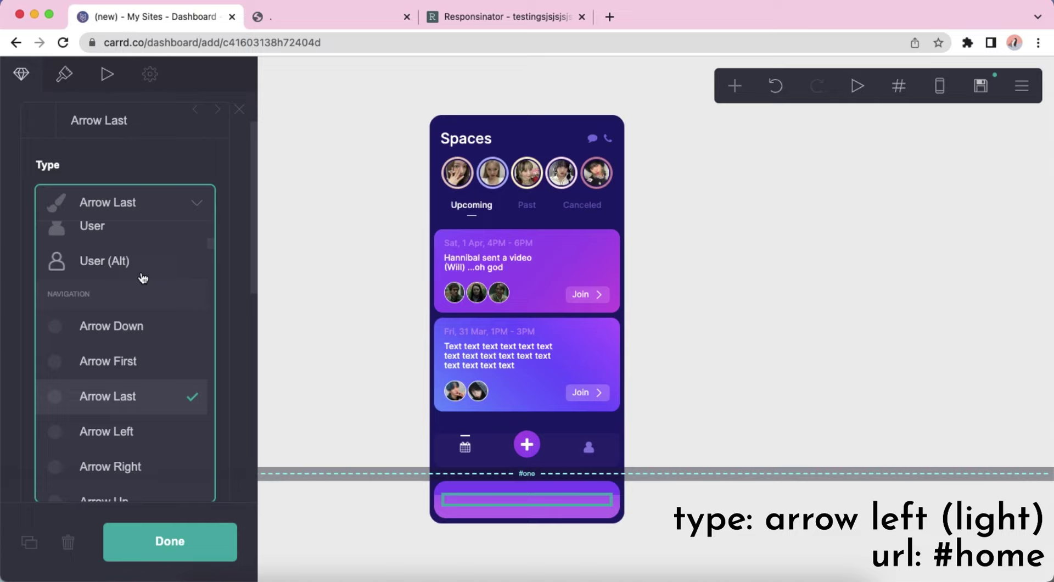
type("ef")
scroll(176, 359, "down", 4)
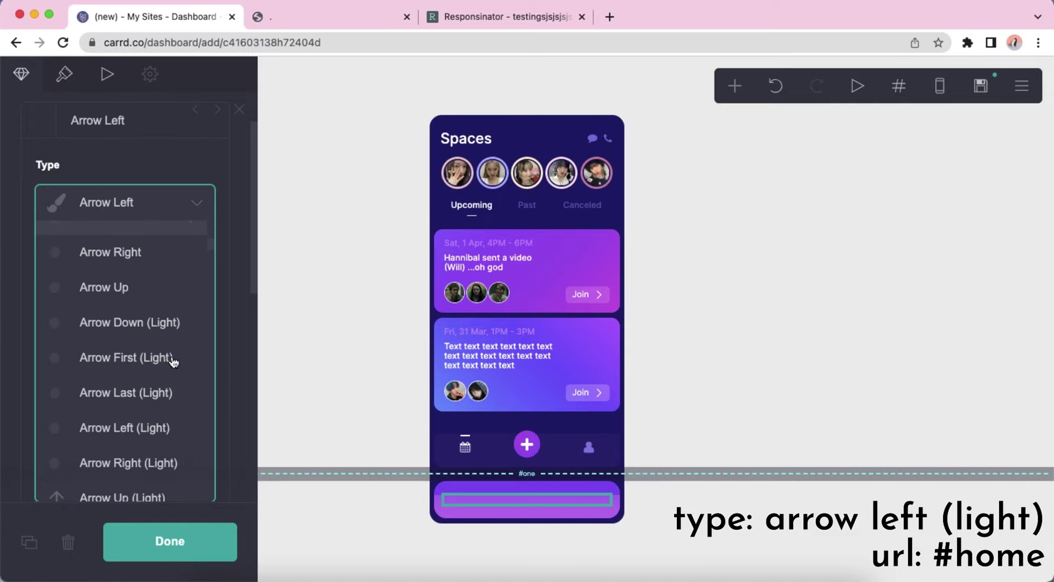
left_click(151, 423)
left_click(177, 285)
type("#home")
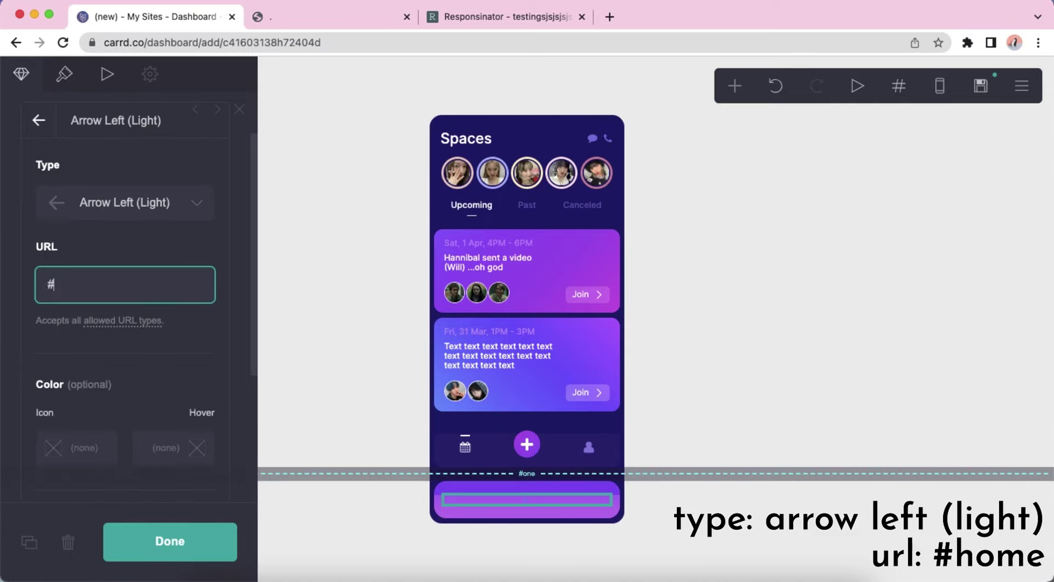
left_click(39, 119)
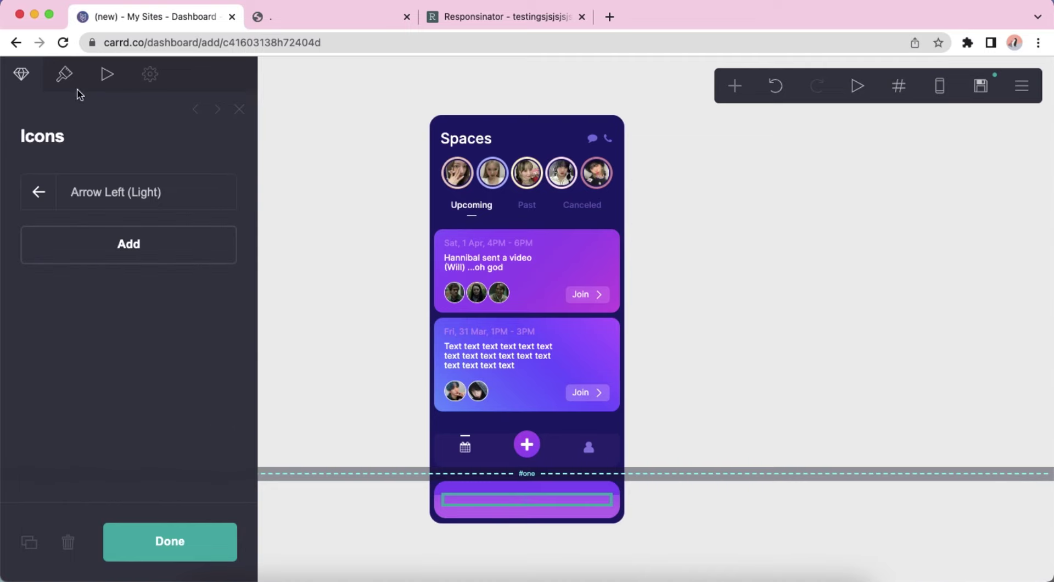
Step: Switch the arrow icon to the Outline style with both icon and outline colors set to #FFFFFF
left_click(65, 74)
left_click(96, 241)
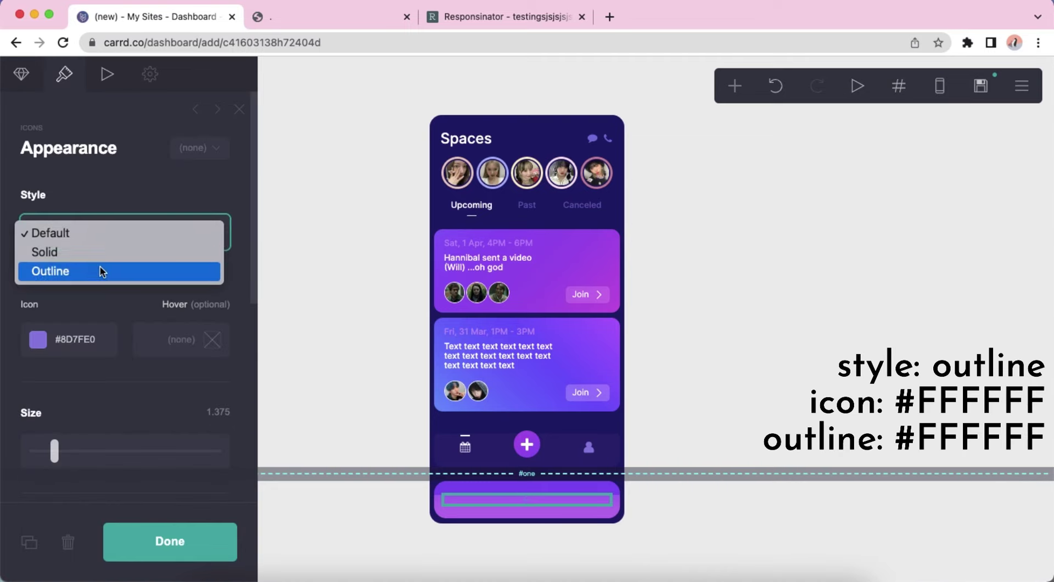
left_click(98, 271)
scroll(85, 323, "down", 1)
double_click(84, 324)
type("FFFFFF")
key("Return")
left_click(83, 392)
key("super+a")
type("#FFFFFF")
key("Return")
Step: Reduce the arrow icon's size to 0.875 and align it left
scroll(110, 383, "down", 5)
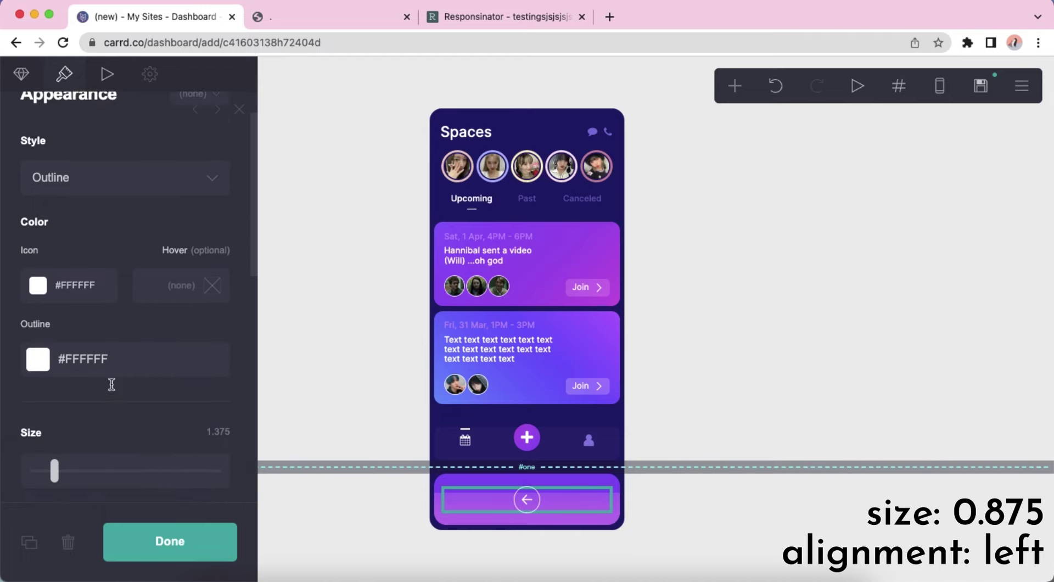
left_click(212, 344)
type(".8")
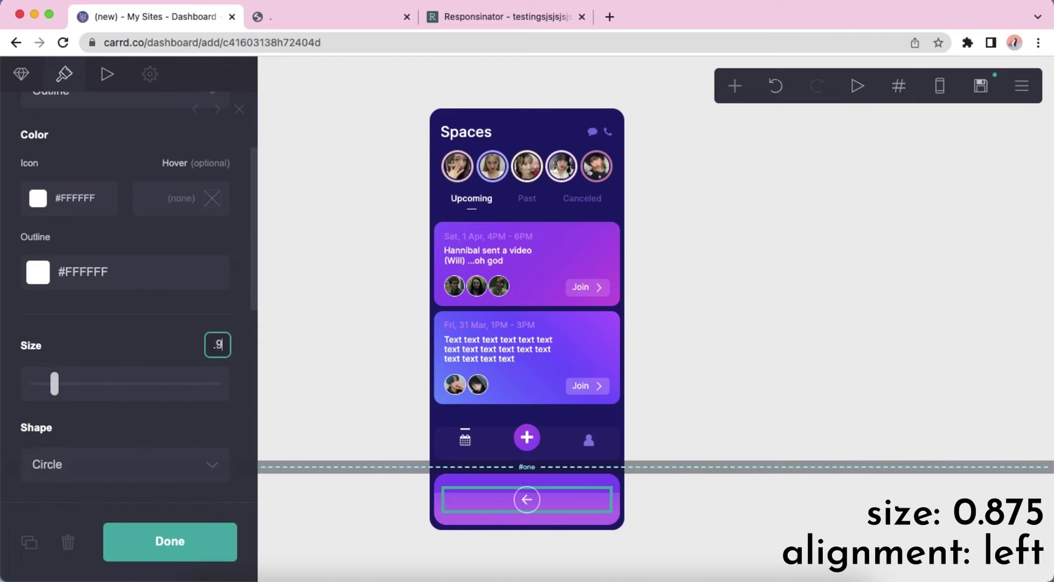
type("75")
key("Return")
scroll(138, 373, "down", 5)
scroll(137, 372, "down", 5)
left_click(102, 383)
left_click(104, 365)
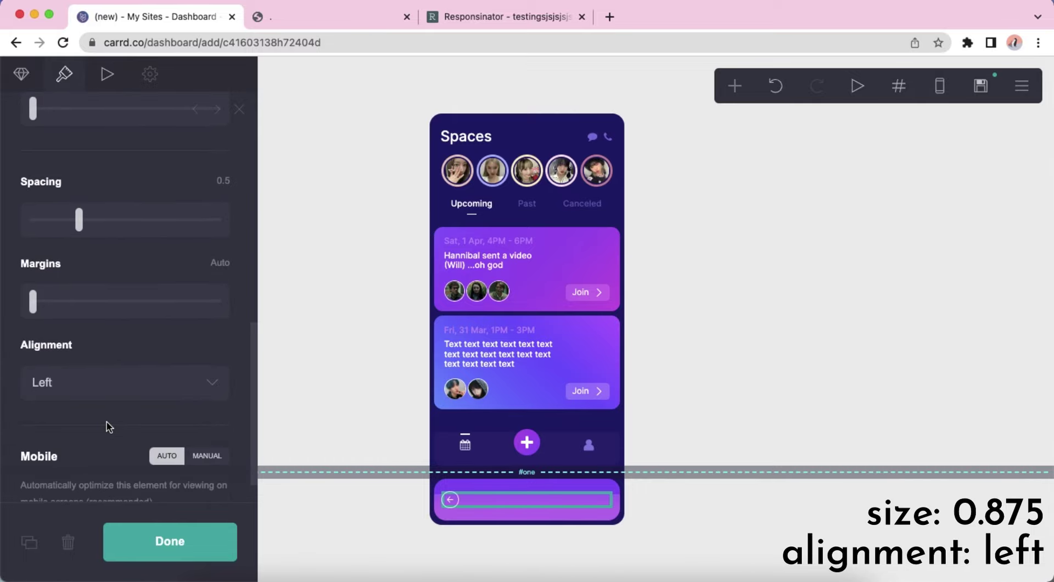
scroll(165, 426, "down", 2)
left_click(759, 545)
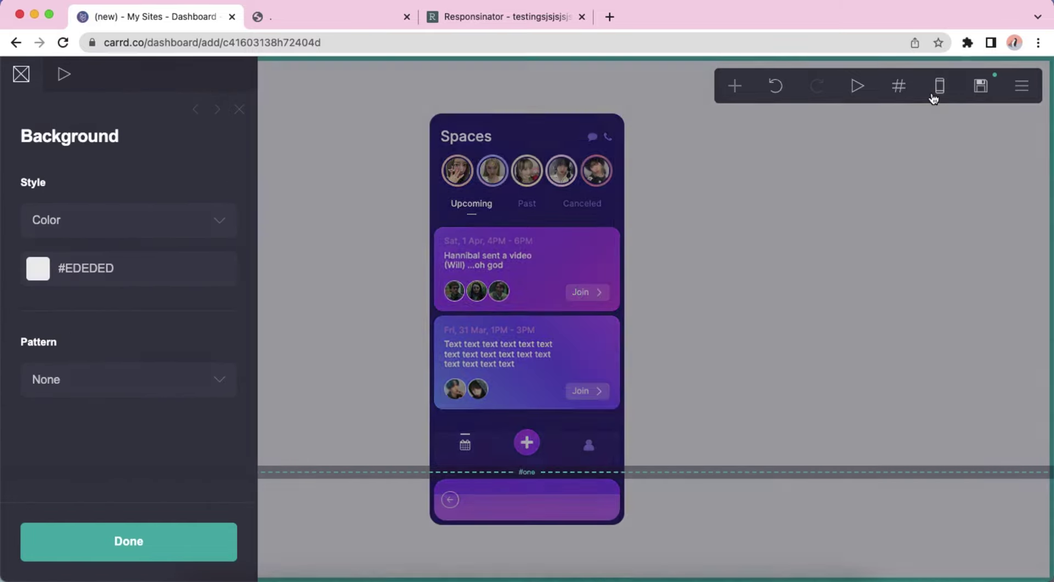
Step: Duplicate the first event box's photo gallery into the #one container with spacing 0.5 and center alignment
left_click(484, 294)
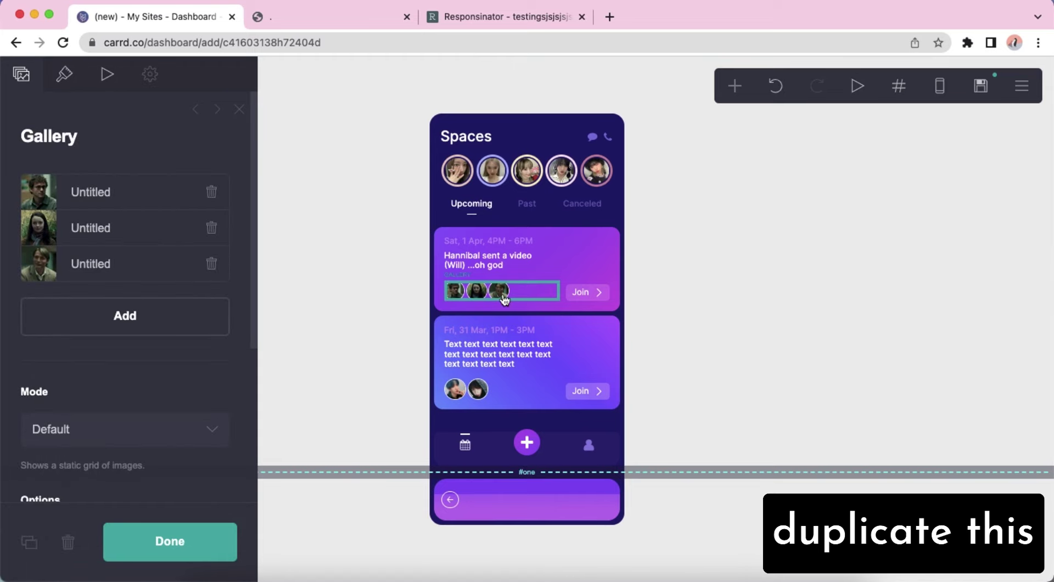
left_click(29, 542)
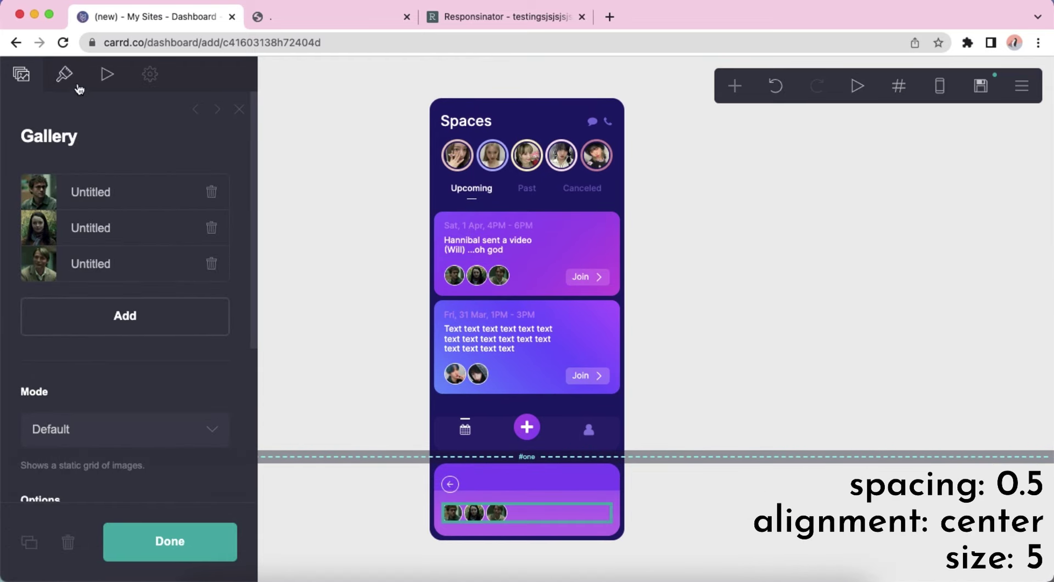
left_click(65, 73)
left_click(36, 191)
left_click(203, 410)
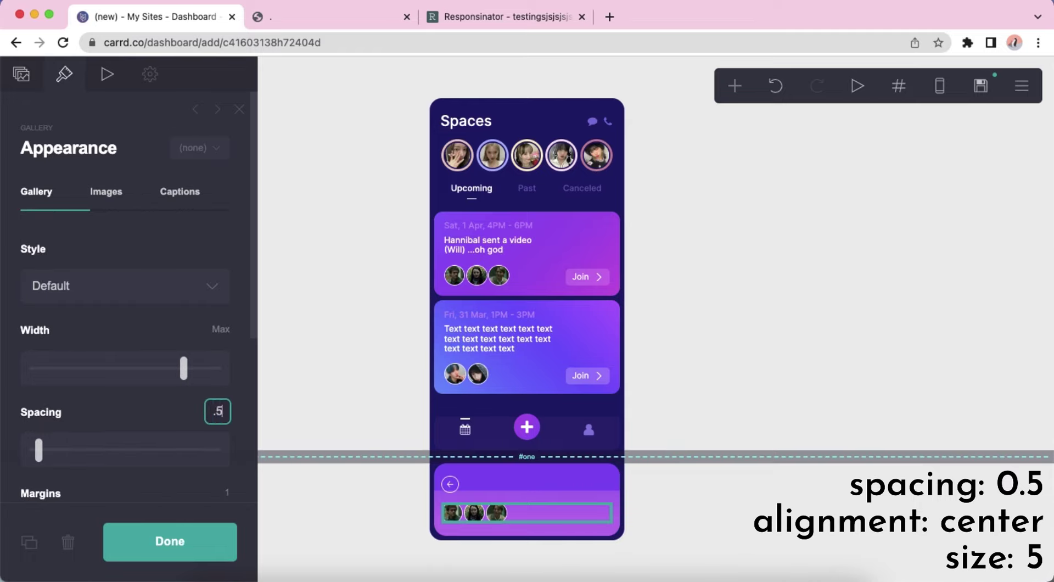
key("Return")
scroll(137, 357, "down", 5)
left_click(122, 351)
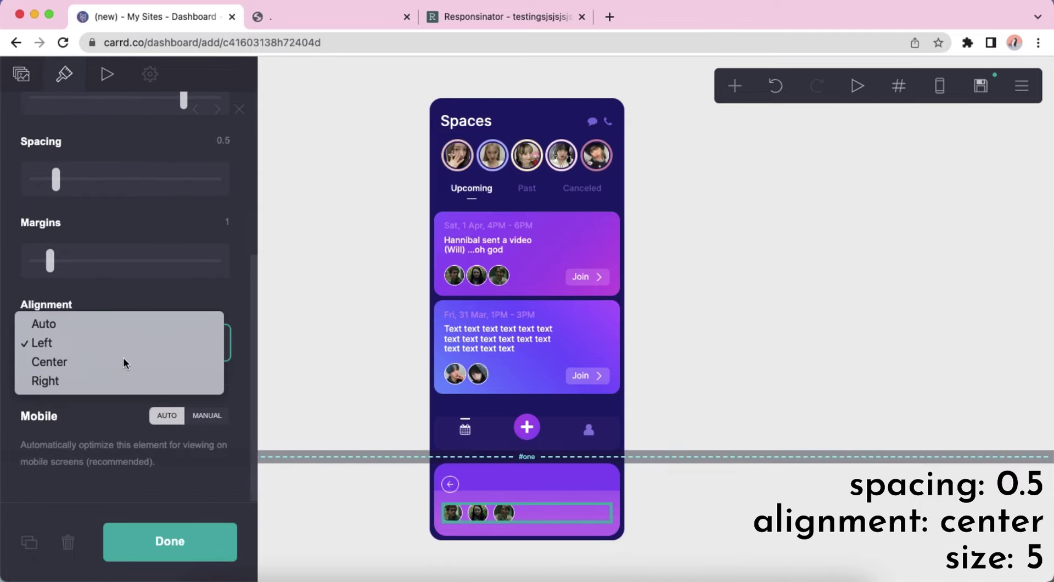
left_click(123, 359)
scroll(126, 356, "up", 5)
Step: Set the duplicated gallery's image size to 5 and remove the image border
left_click(107, 206)
left_click(222, 248)
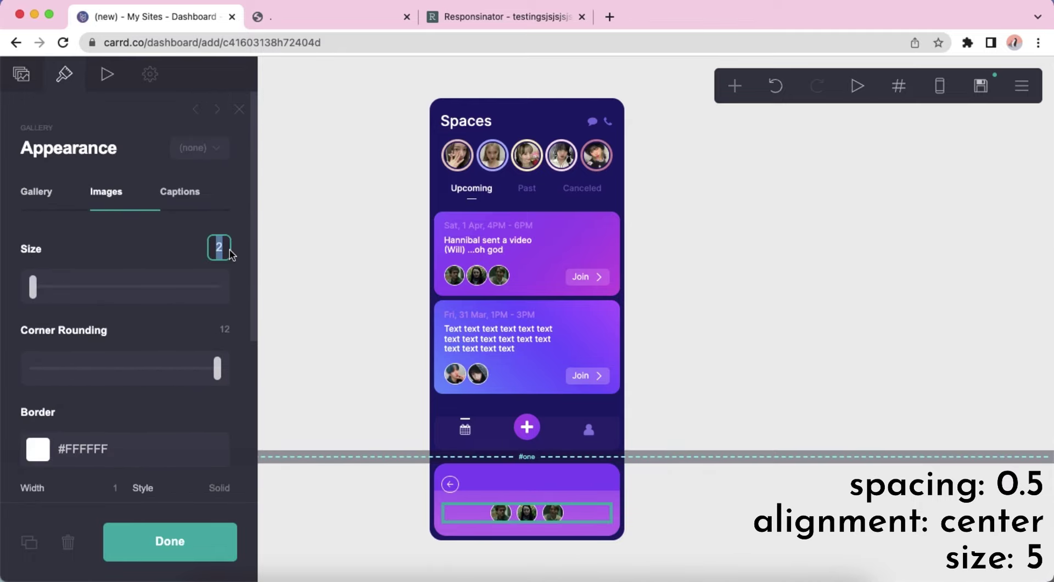
type("5")
key("Return")
scroll(94, 313, "down", 1)
left_click(145, 330)
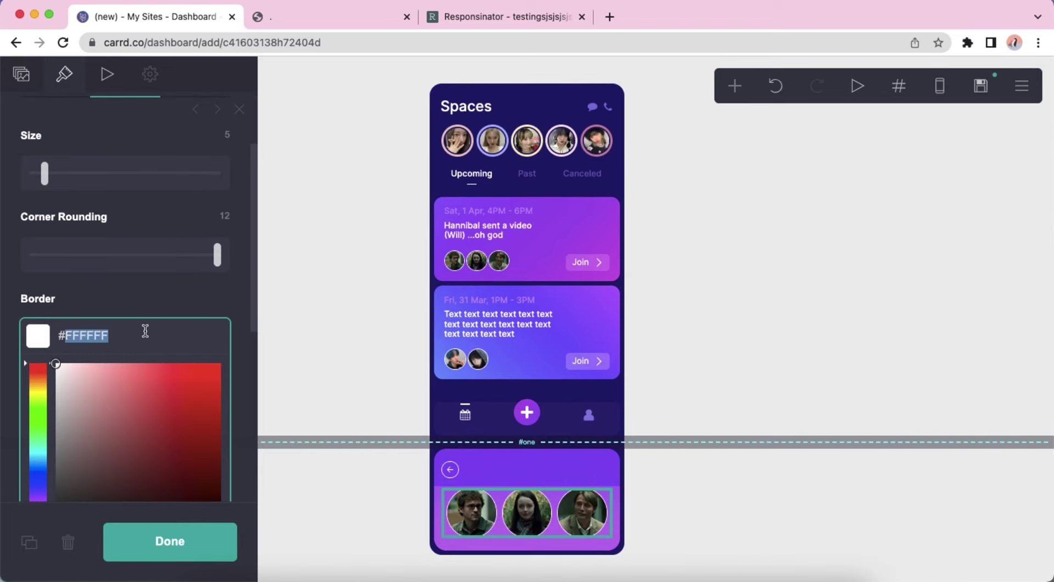
key("BackSpace")
scroll(126, 274, "down", 1)
Step: Give the duplicated gallery a manual mobile image size of 5, checking it in the mobile view
left_click(939, 85)
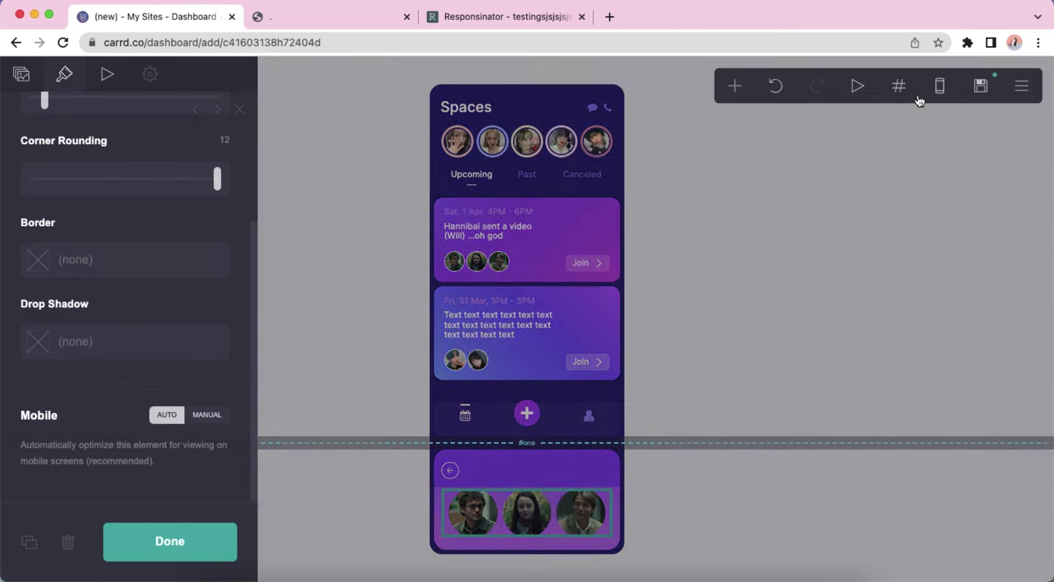
left_click(207, 415)
scroll(214, 373, "down", 2)
left_click(222, 409)
type("5")
key("Return")
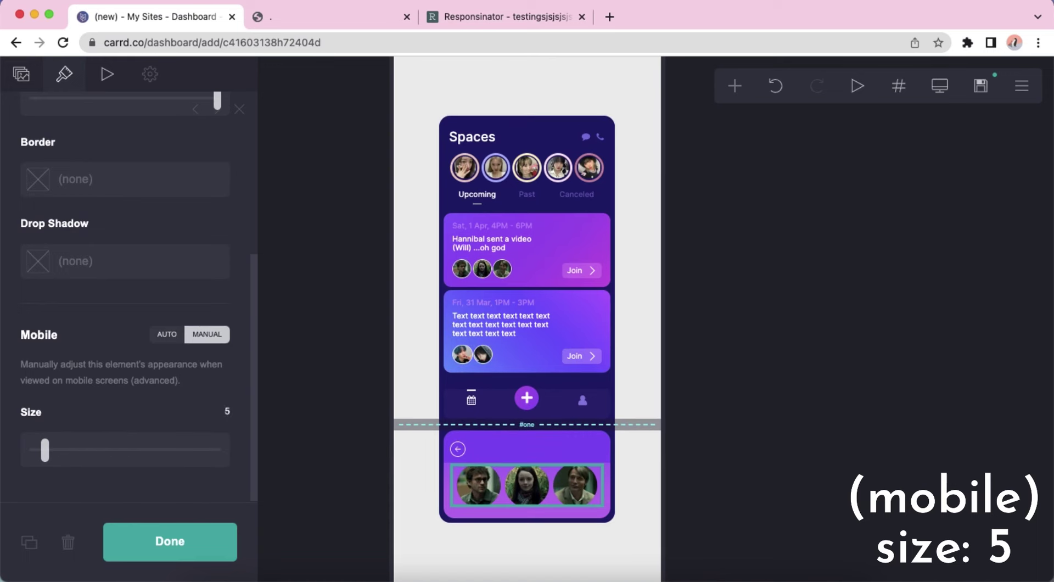
left_click(938, 86)
left_click(734, 519)
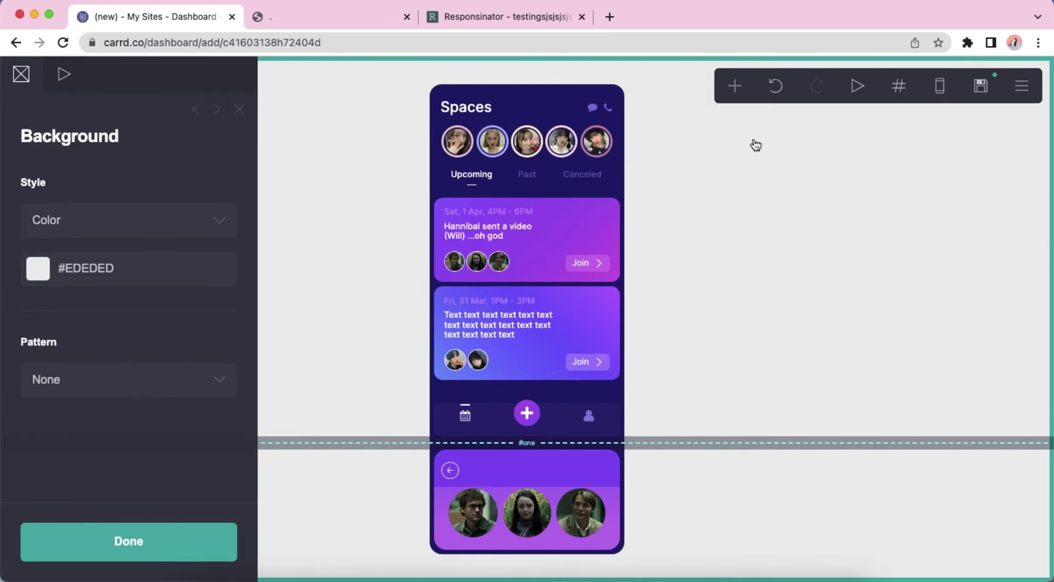
Step: Add an icons element below the large gallery in the #one container and fill it with four icons
left_click(735, 86)
left_click(677, 242)
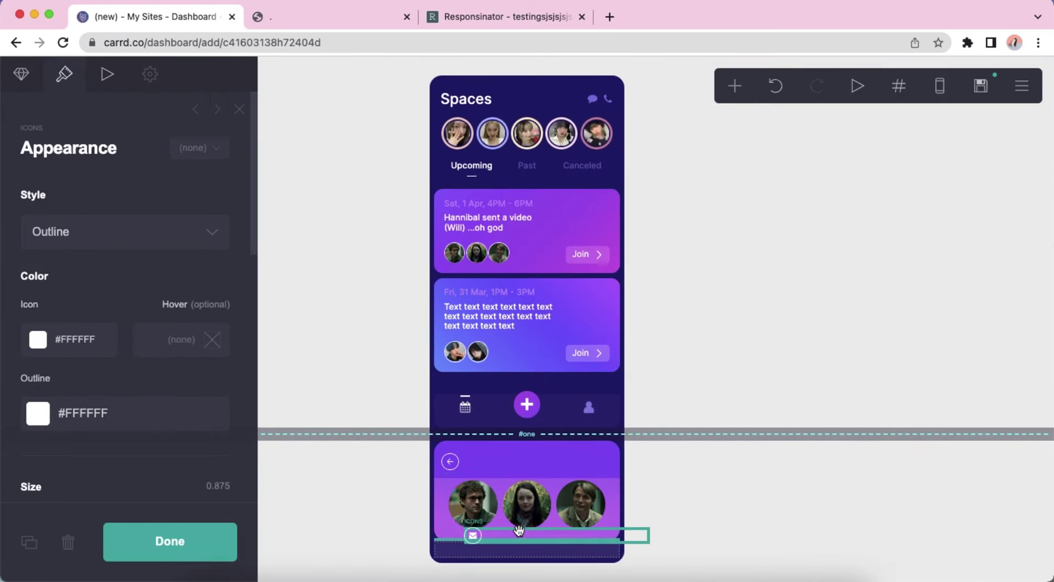
left_click(88, 220)
left_click(88, 215)
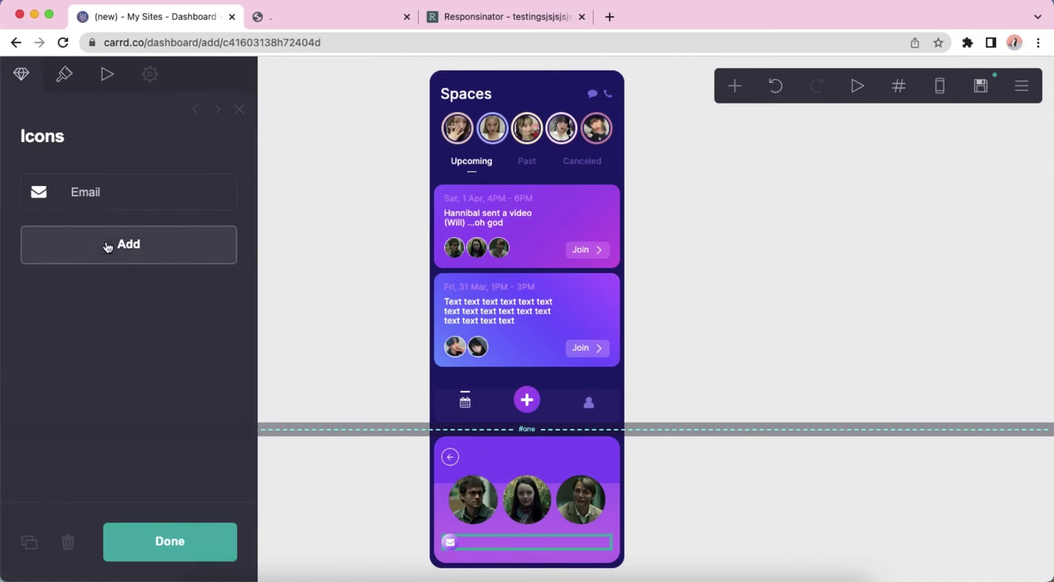
left_click(108, 247)
left_click(125, 276)
left_click(127, 313)
Step: Change the first icon of the new row to the Zoom type
left_click(135, 195)
left_click(139, 281)
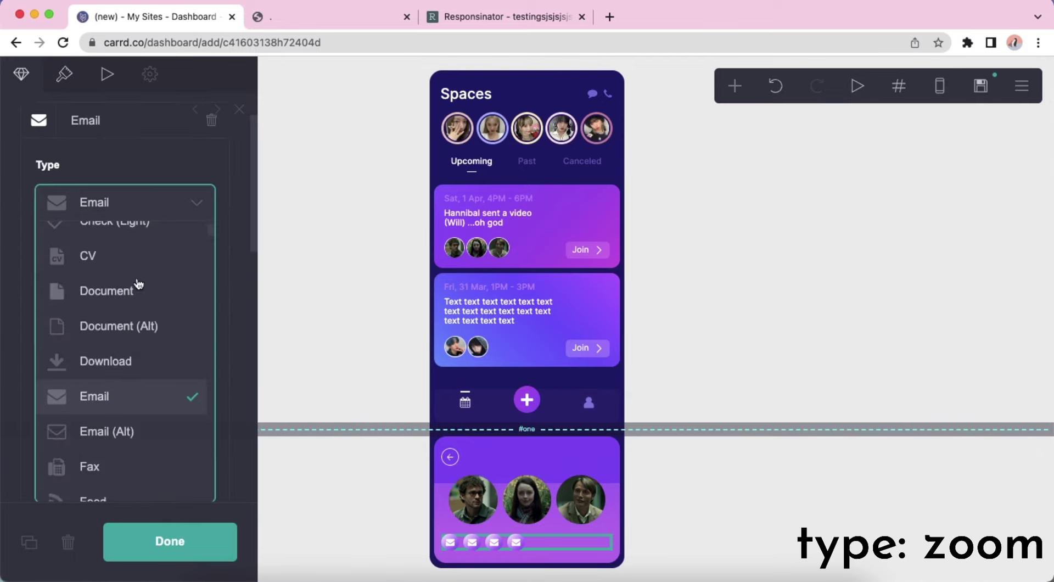
type("zoom")
key("Return")
left_click(117, 207)
Step: Change the second icon to the Phone type with a #FF7A80 background
left_click(132, 227)
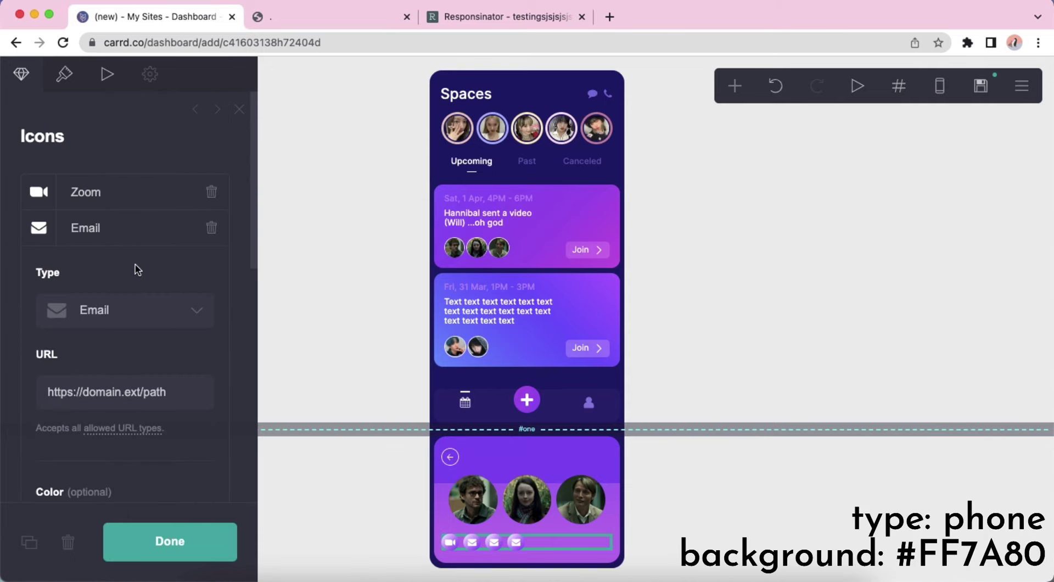
left_click(147, 303)
type("phone")
key("Return")
scroll(86, 323, "down", 4)
scroll(86, 322, "down", 3)
left_click(140, 335)
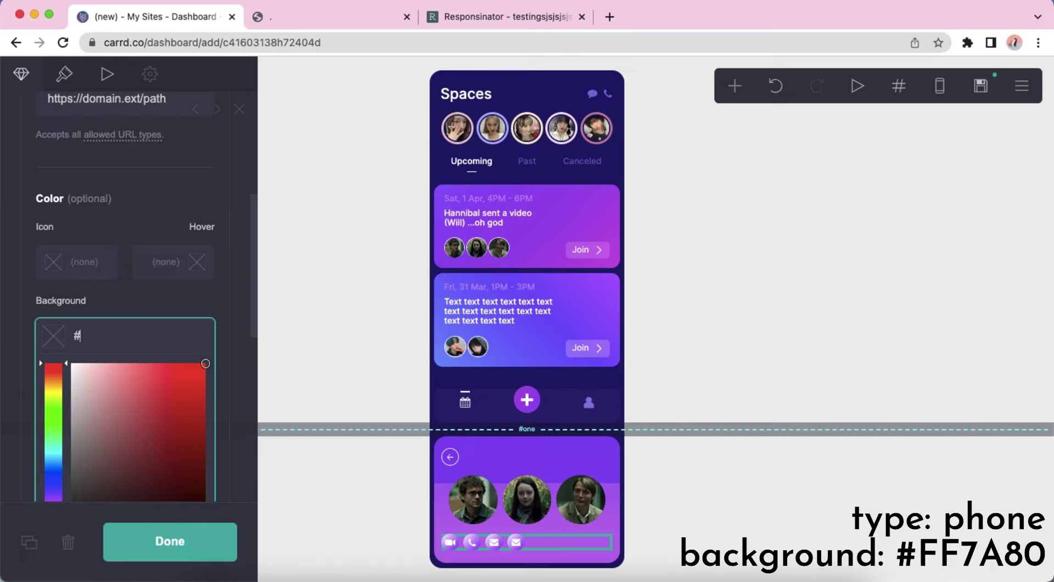
type("#FF7A80")
key("Return")
scroll(115, 266, "up", 5)
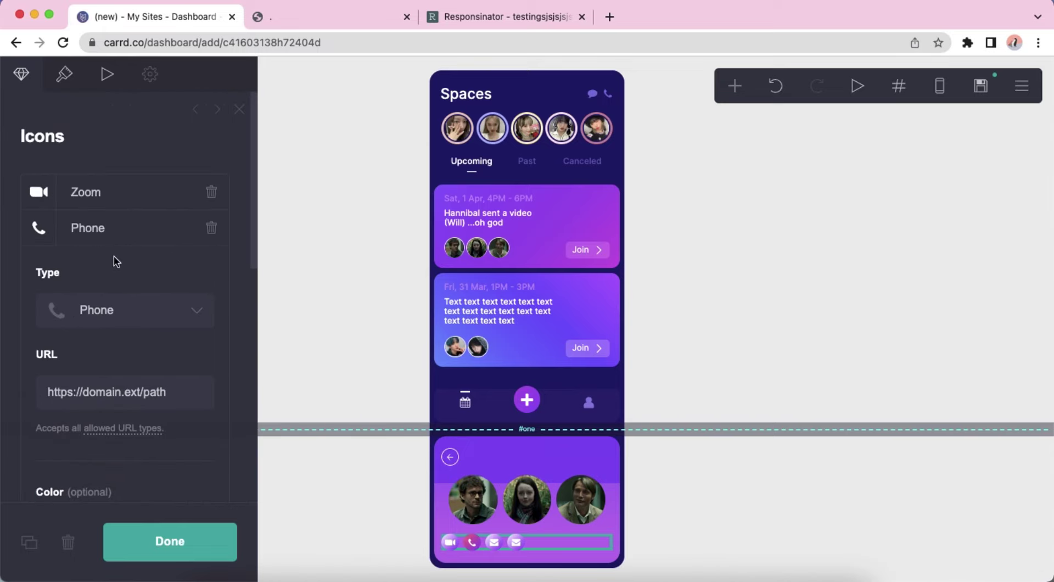
Step: Change the third icon to the Facebook Groups type
left_click(129, 268)
left_click(152, 344)
type("f")
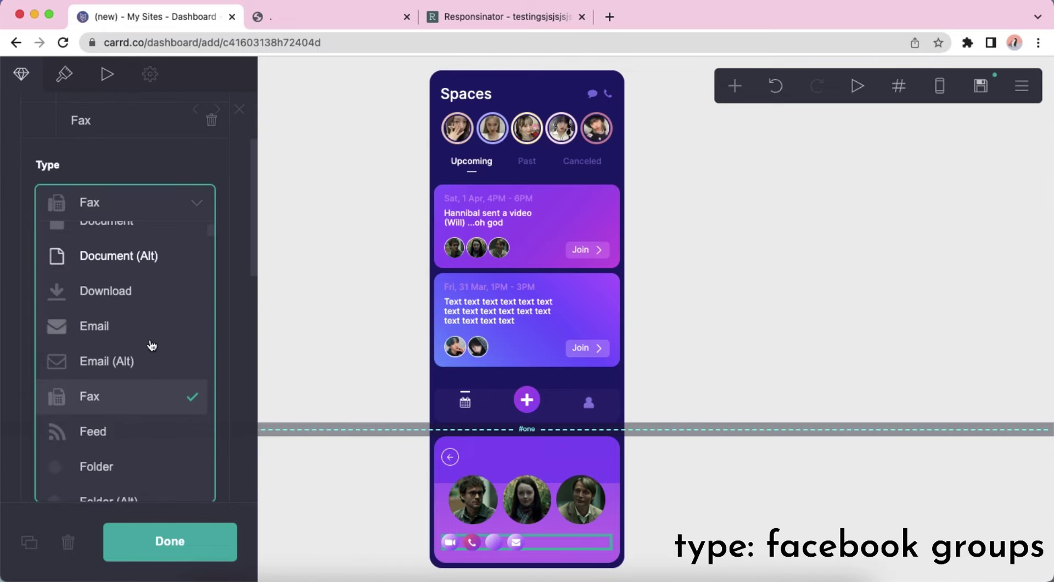
type("acebook groups")
key("Return")
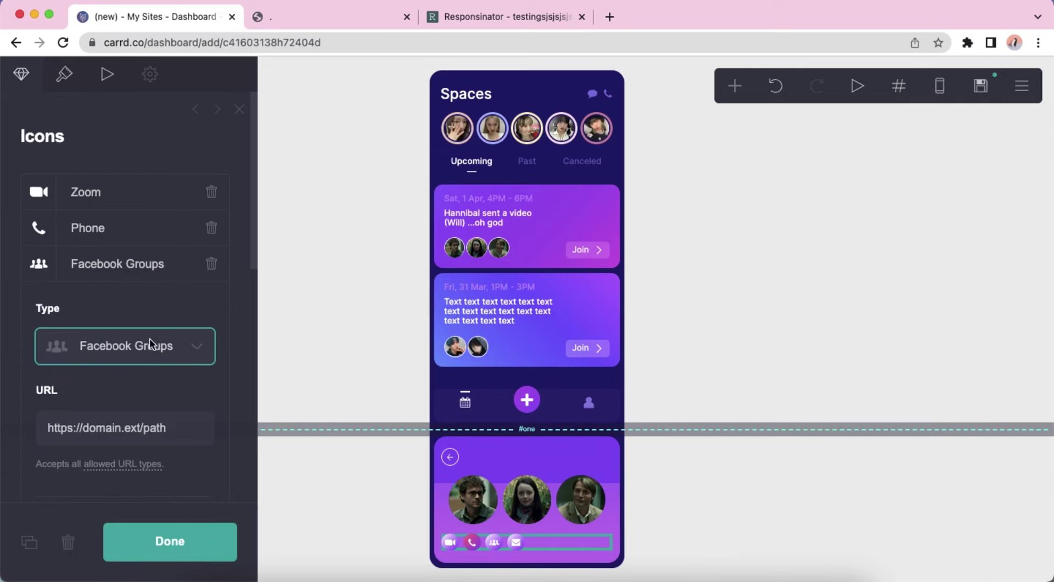
left_click(140, 278)
Step: Change the fourth icon to the Chevron Down (Light) type
left_click(140, 305)
left_click(159, 399)
type("che")
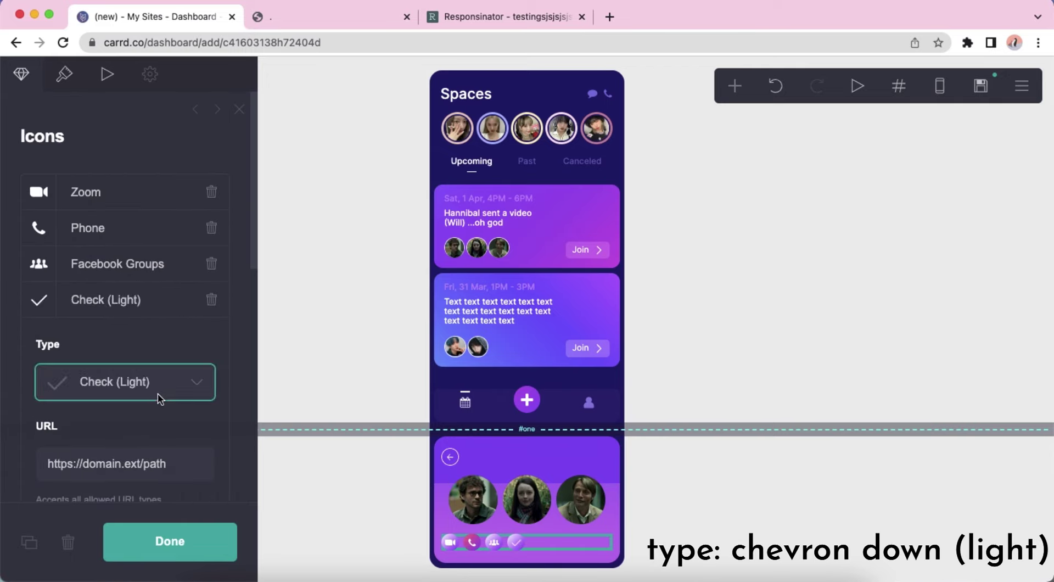
left_click(158, 399)
key("Up")
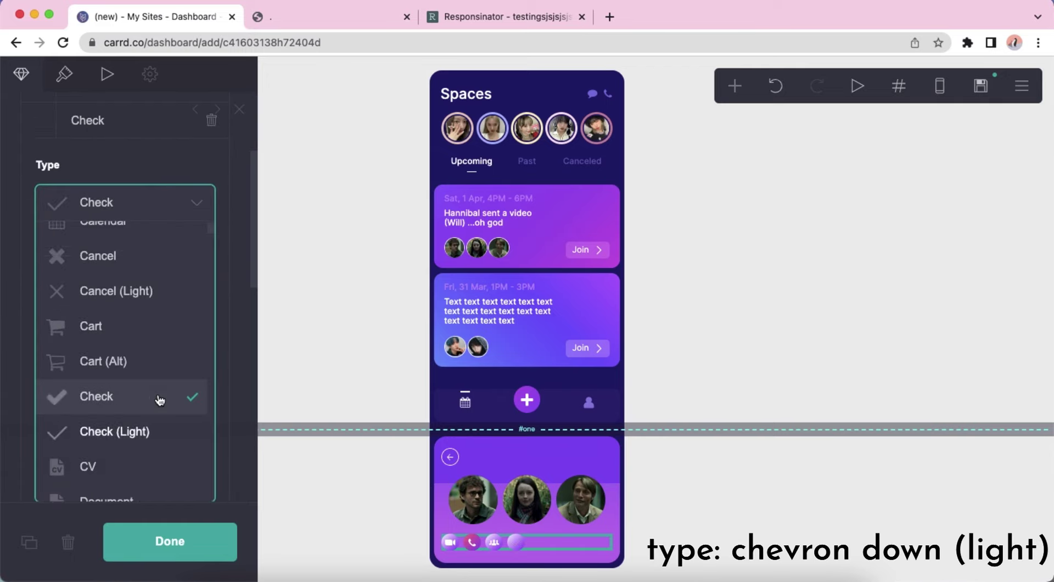
type("chev")
scroll(165, 396, "down", 3)
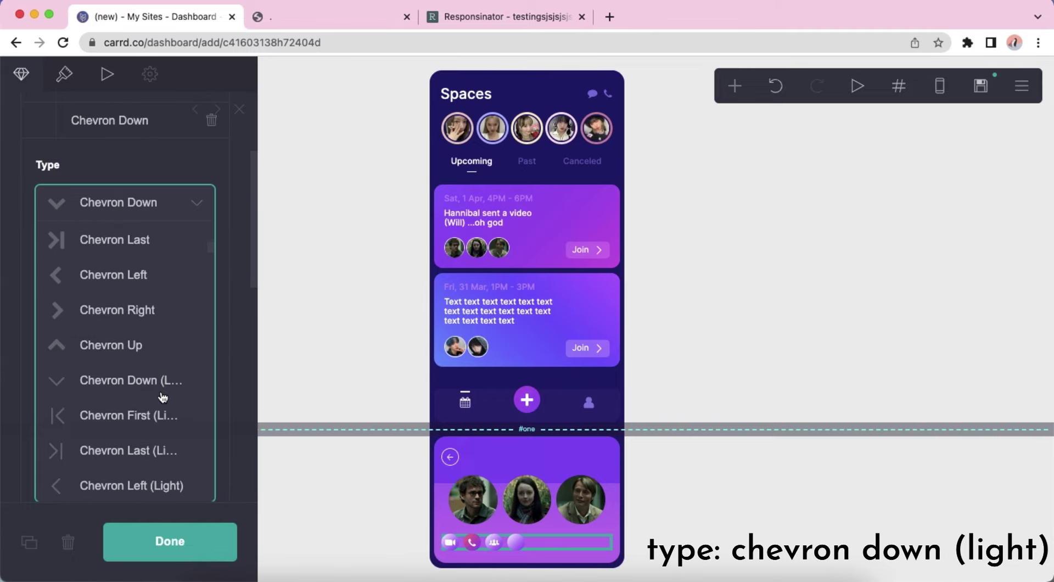
left_click(160, 395)
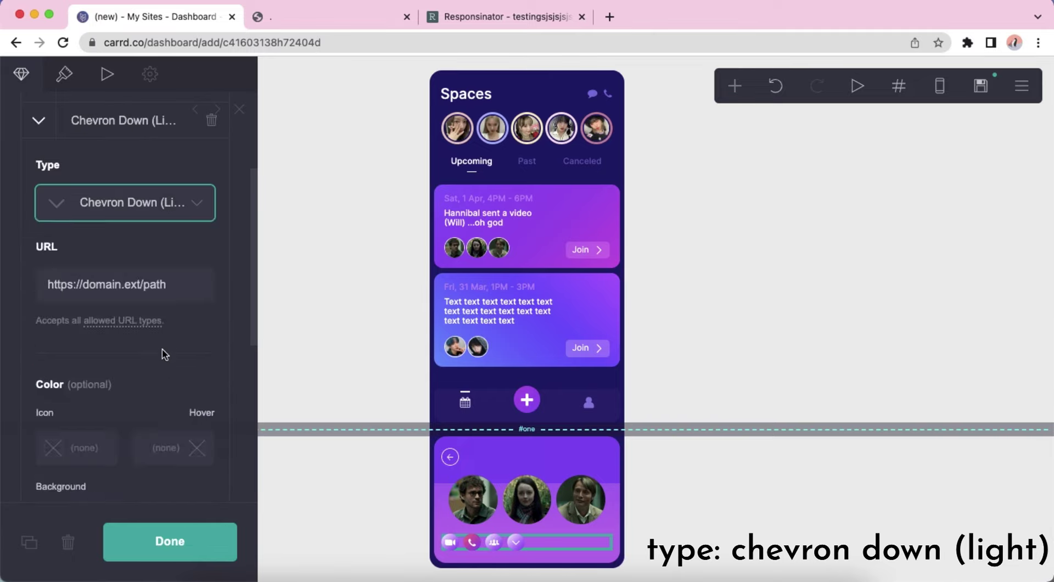
scroll(154, 329, "up", 3)
left_click(137, 301)
Step: Set the icon row's background color to #7634C8 and remove its gradient
left_click(67, 87)
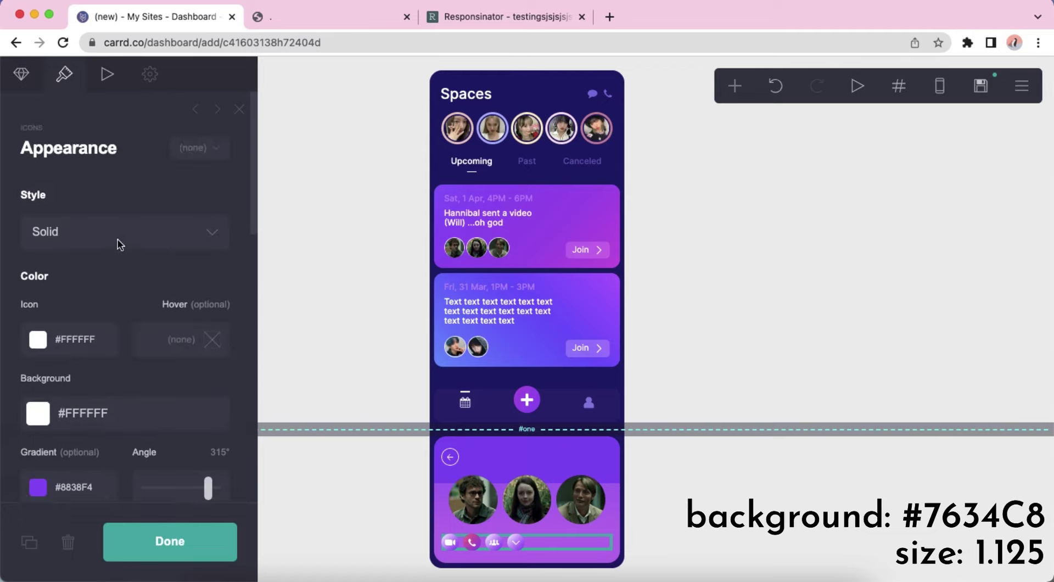
scroll(122, 245, "down", 3)
left_click(153, 280)
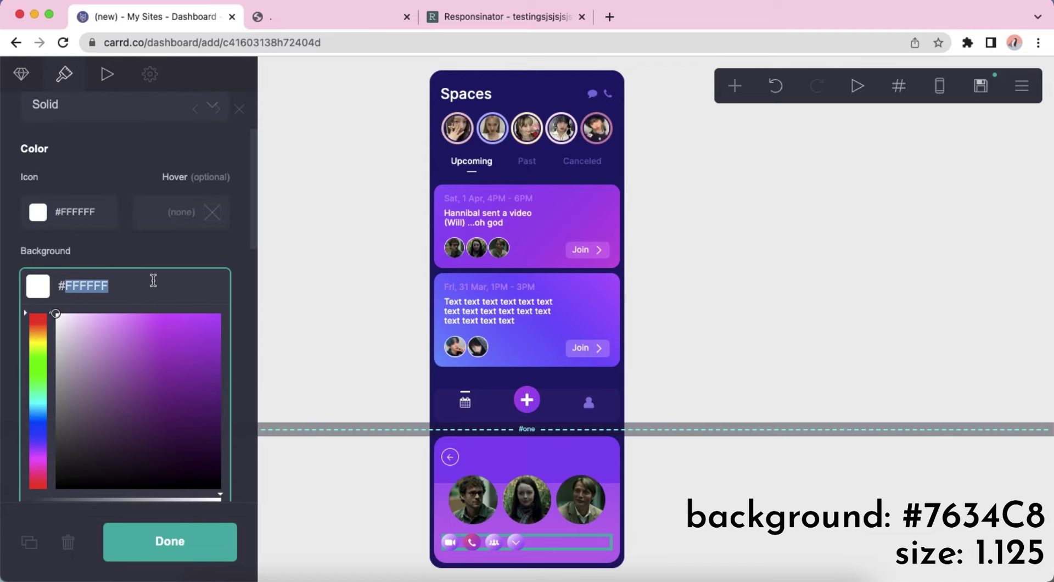
type("7634C8")
key("Return")
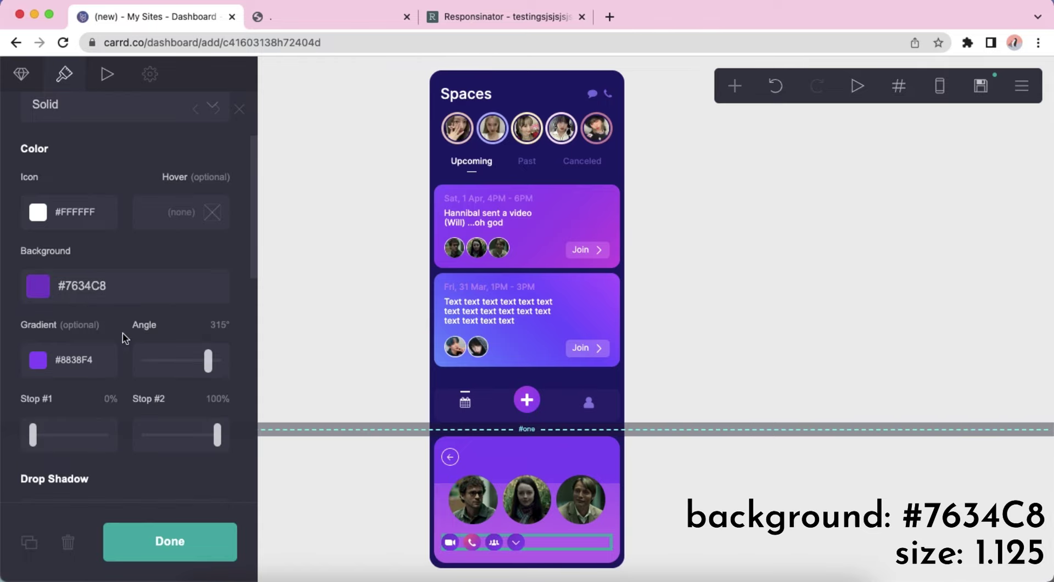
left_click(101, 356)
key("BackSpace")
key("Return")
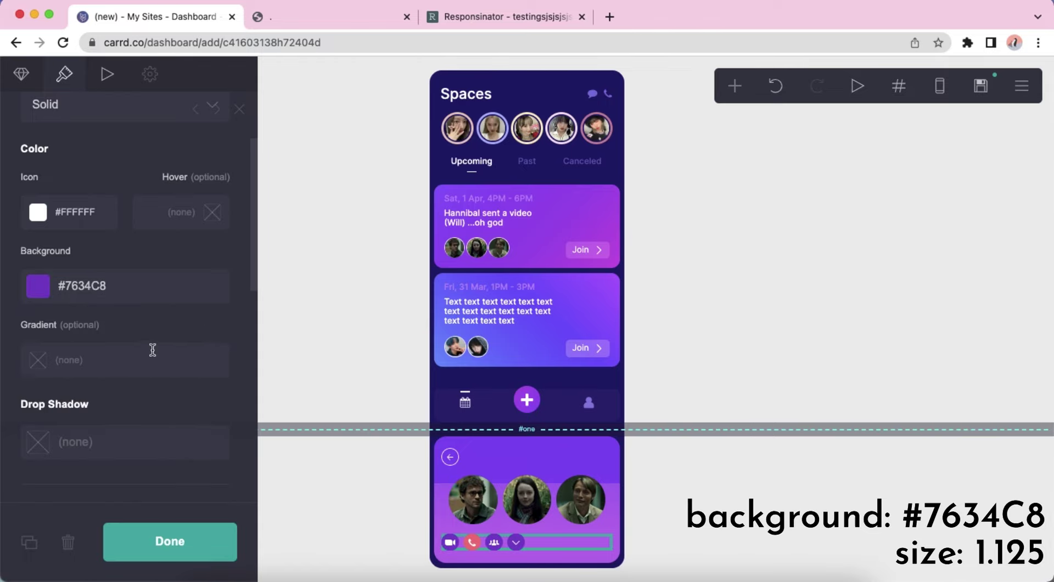
Step: Set the size of the call icons in the #one container to 1.125
scroll(152, 349, "down", 3)
left_click(218, 386)
type("1.125")
key("Return")
scroll(153, 386, "down", 2)
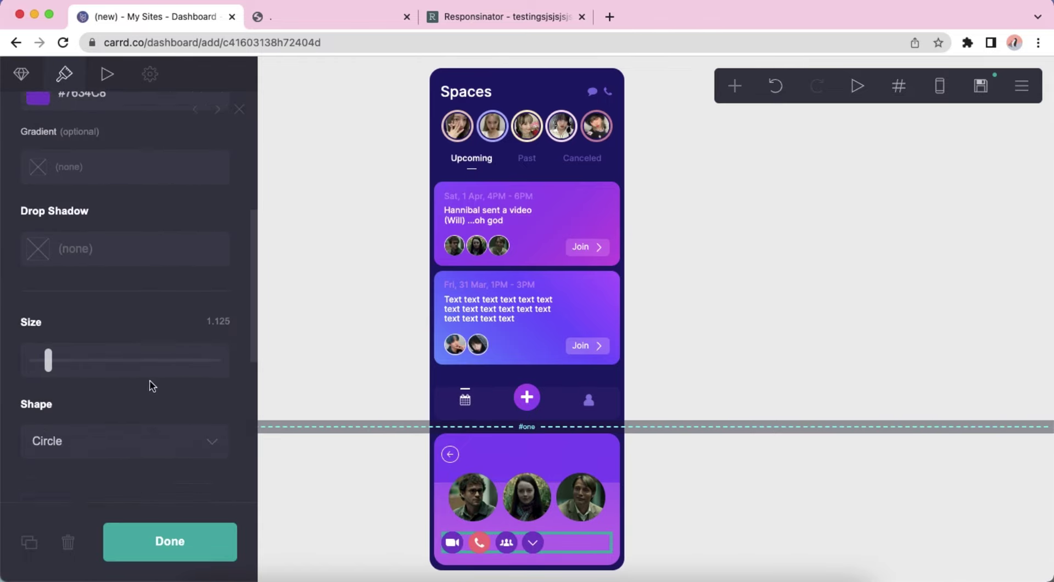
Step: Set the call icon row's spacing to 1 and margins to 1.25, and align it to the center
scroll(152, 386, "down", 3)
type("1")
key("Return")
scroll(148, 376, "down", 3)
left_click(219, 344)
type("1.25")
key("Return")
scroll(146, 395, "down", 3)
left_click(119, 352)
left_click(124, 384)
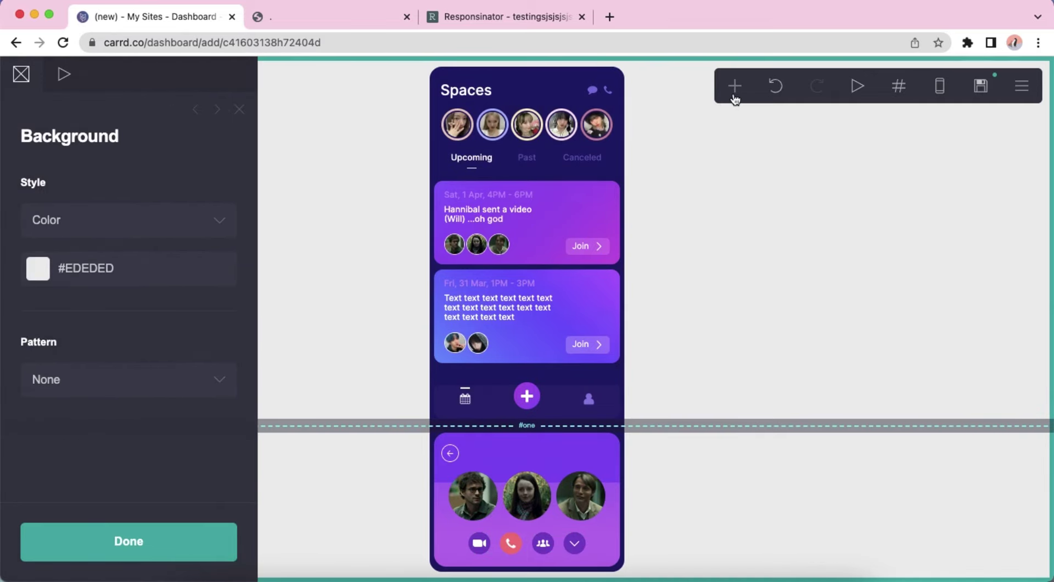
Step: Add a divider below the call icons in the #one container and color it #FFFFFF
left_click(735, 99)
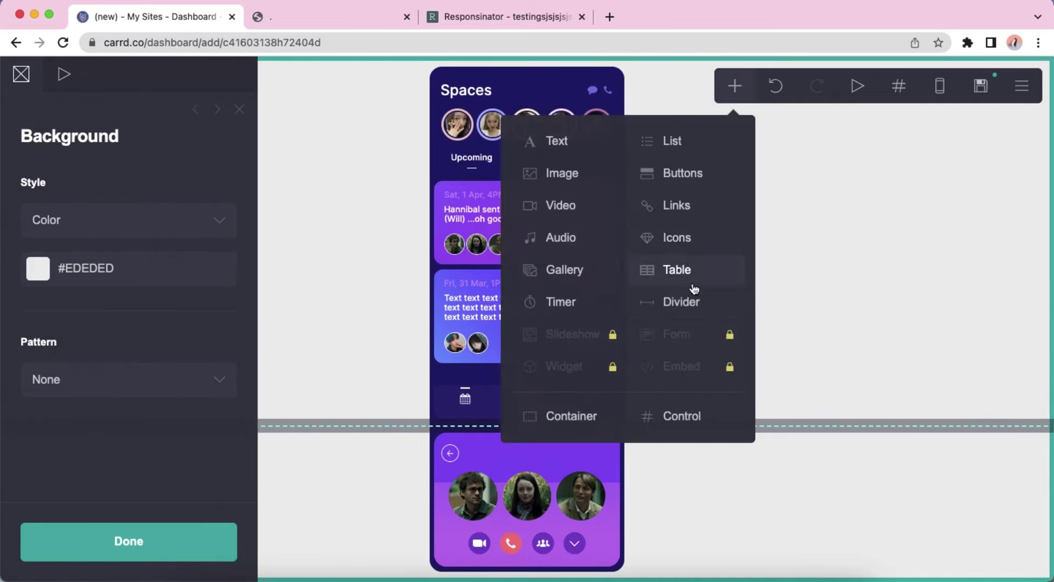
left_click(683, 298)
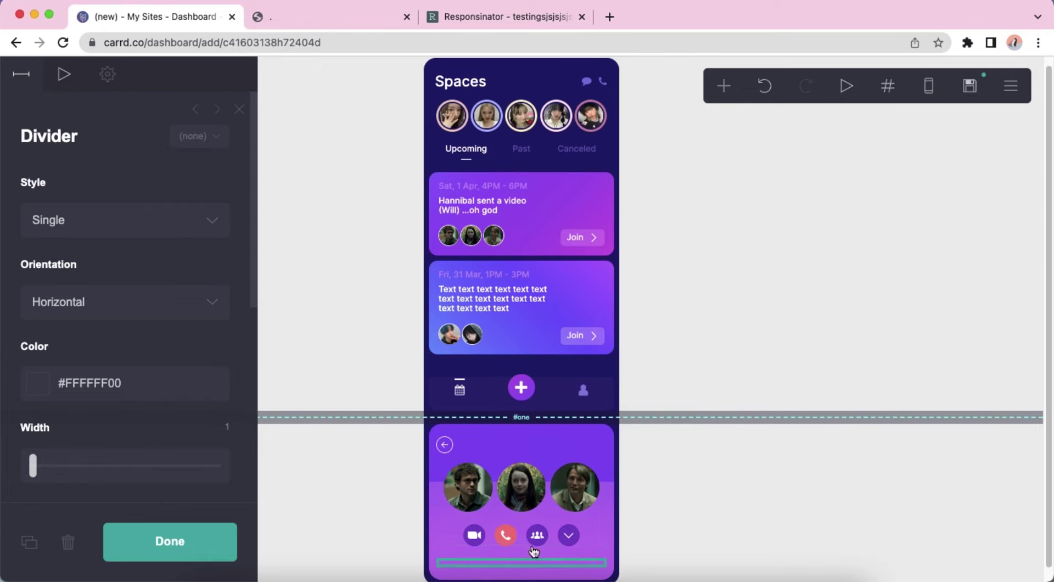
left_click(152, 384)
key("BackSpace")
key("BackSpace")
key("Return")
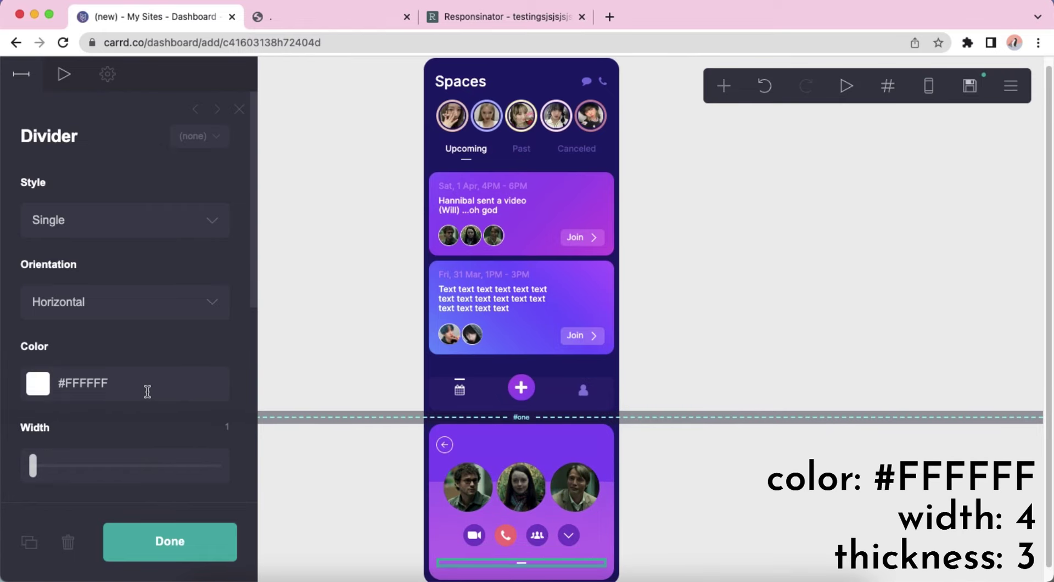
Step: Set the divider's width to 4 and its thickness to 3
scroll(180, 376, "down", 2)
key("Return")
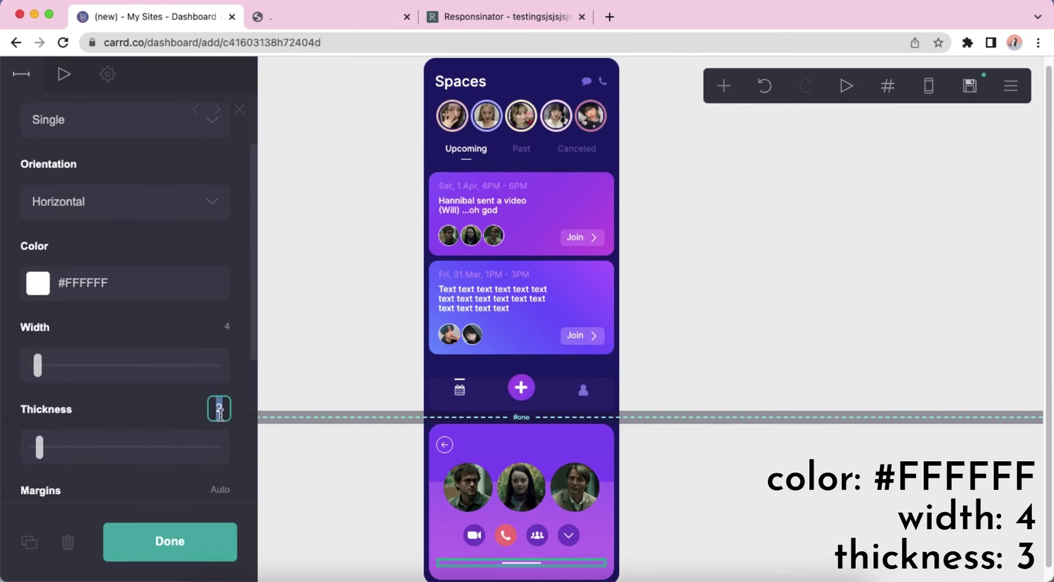
type("3")
key("Return")
left_click(865, 526)
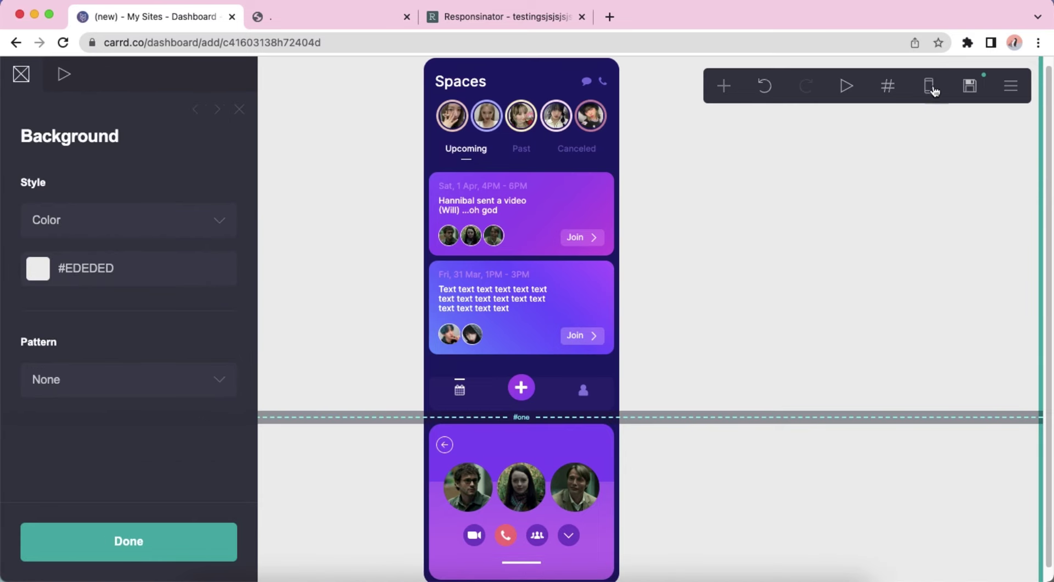
left_click(930, 92)
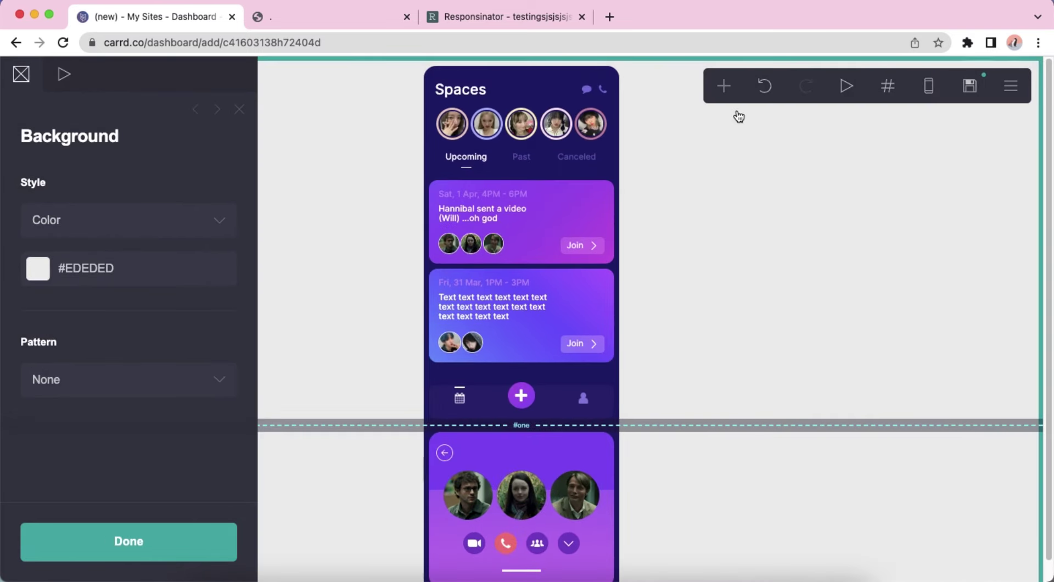
Step: Add a text element below the divider reading "==hannibal:== name age race pronouns other" followed by repeated "info" filler
left_click(722, 89)
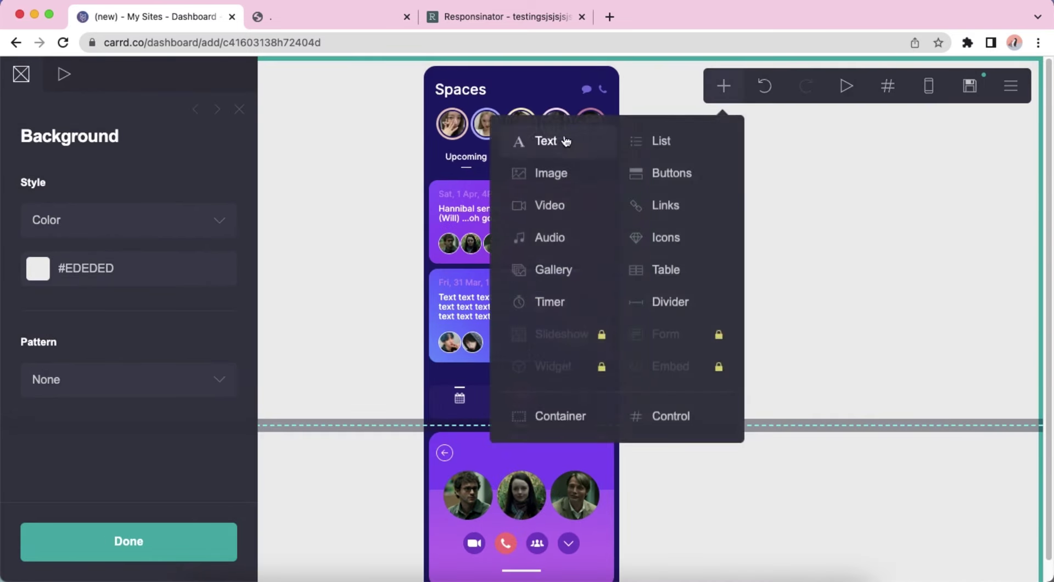
left_click(569, 141)
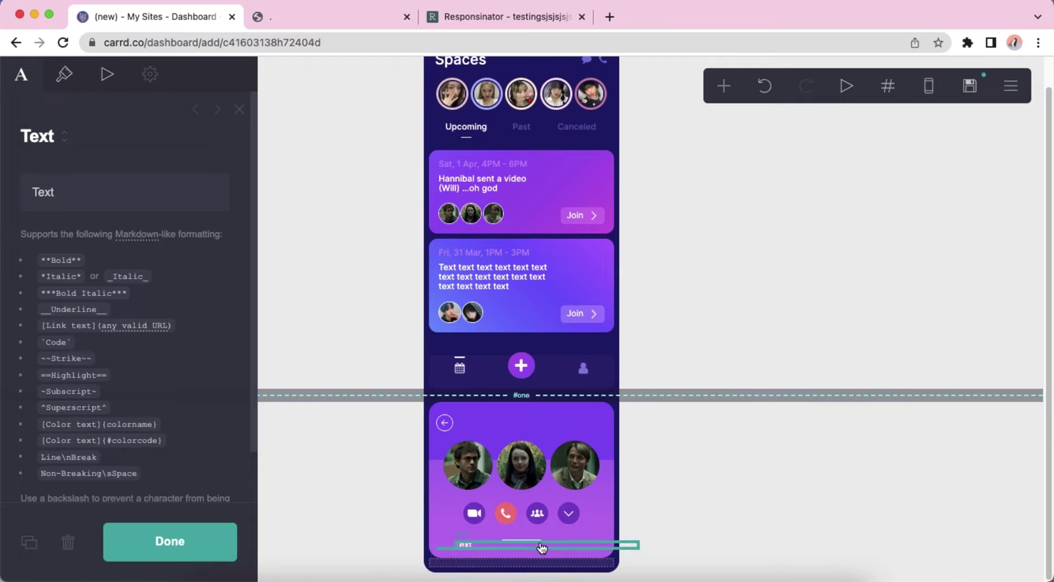
double_click(92, 193)
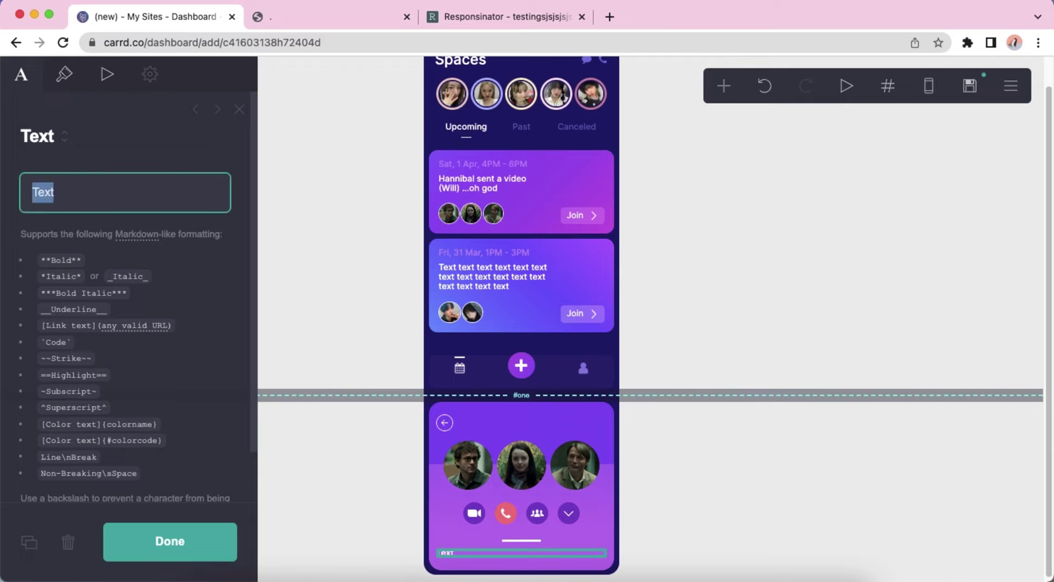
type("==hannibal:== name age race pron")
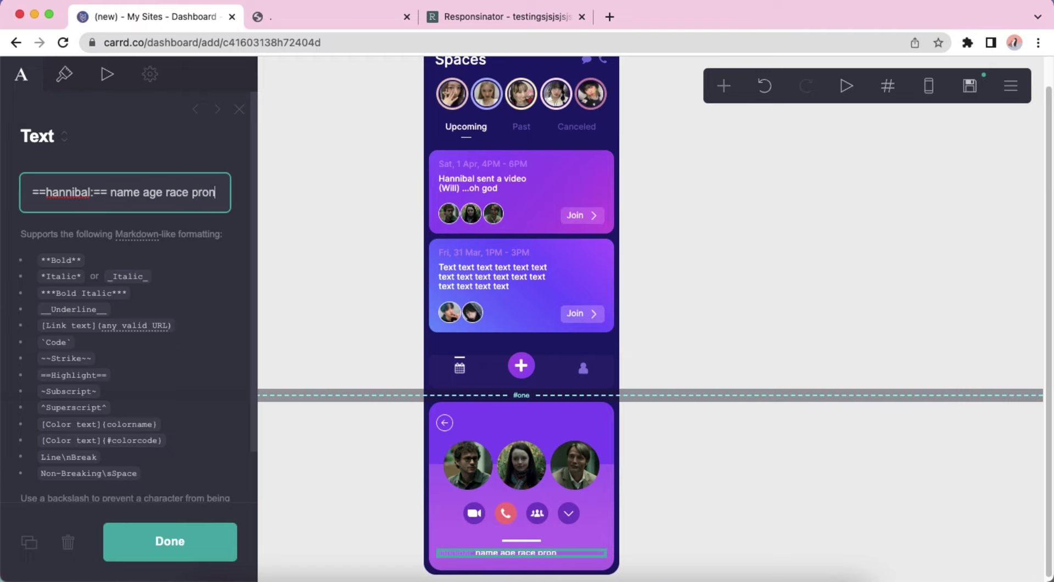
type("ouns other info")
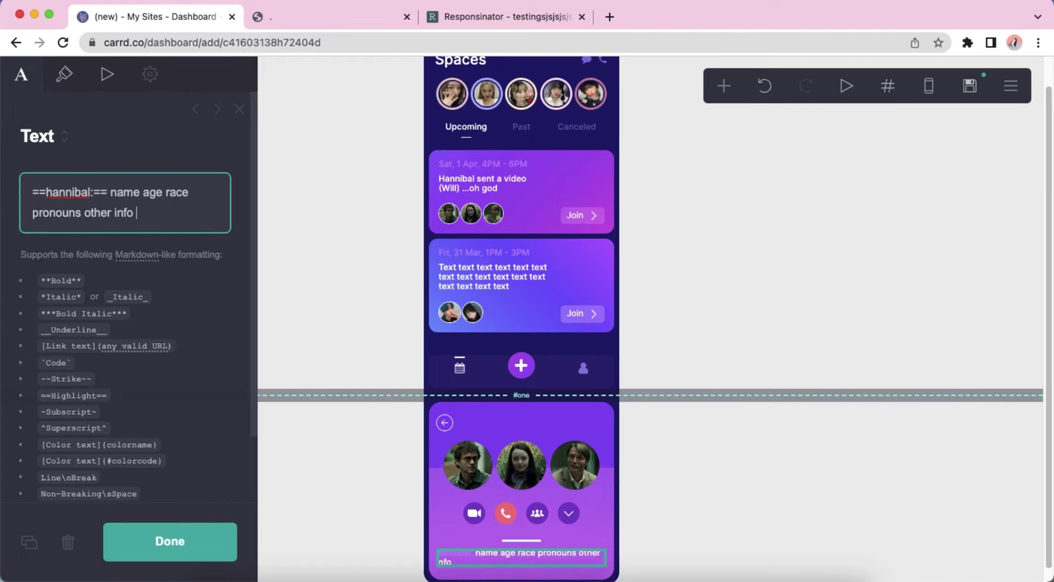
type("info info info info info info info info info info info info info info info info")
key("super+v")
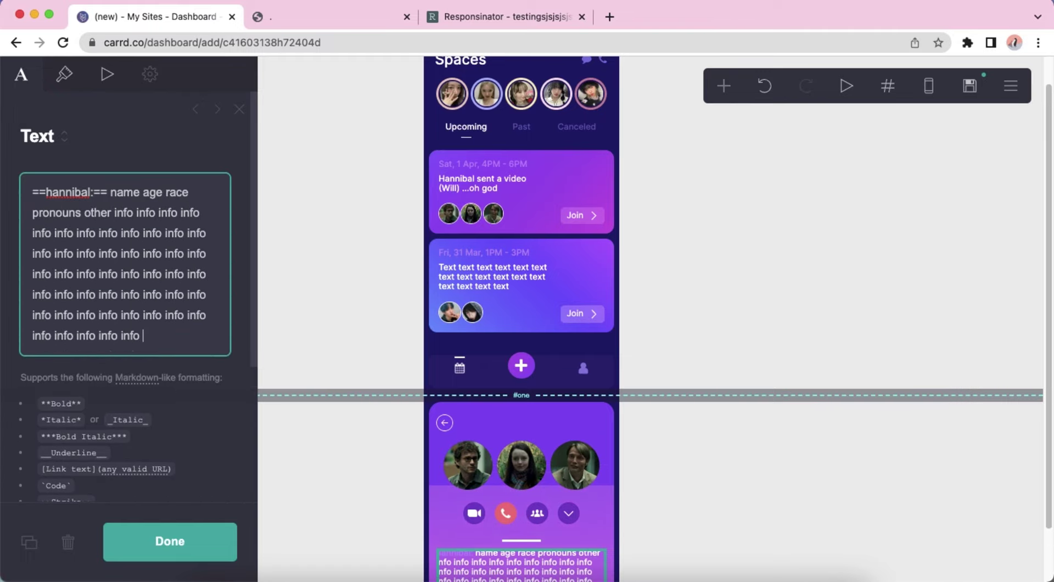
left_click_drag(146, 335, 32, 336)
key("BackSpace")
Step: Set the text's highlight colors to #DDB6B2 for the lettering and #8253BB for the background
left_click(65, 74)
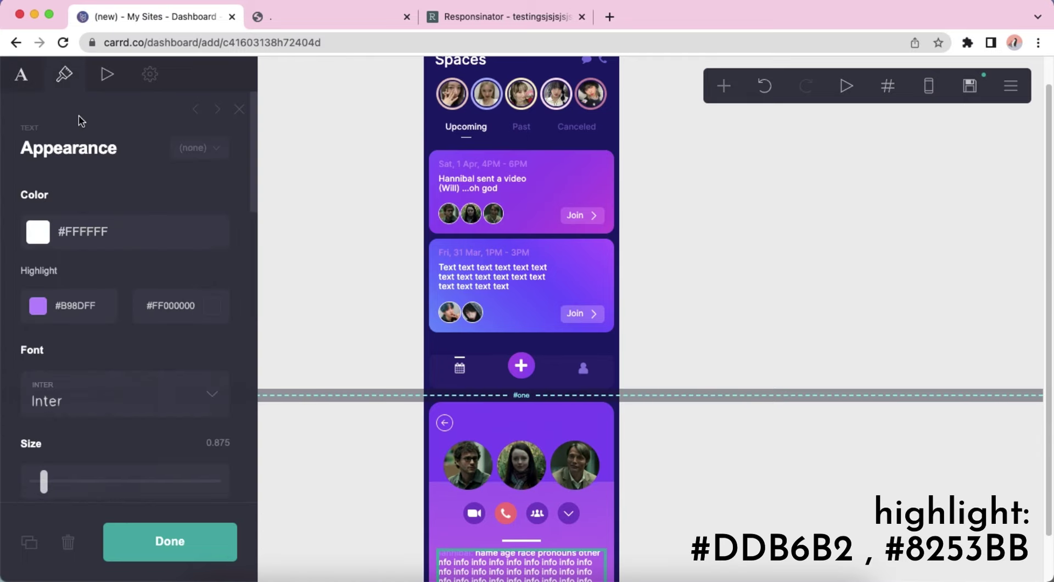
scroll(126, 235, "down", 1)
left_click_drag(66, 284, 112, 282)
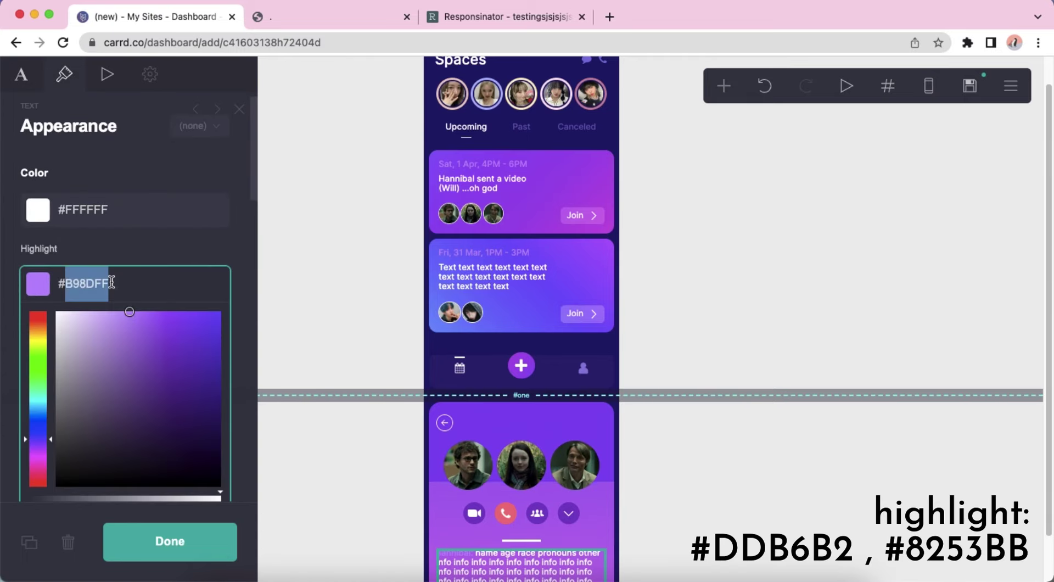
type("DDB6B2")
key("Tab")
key("ctrl+a")
type("#825")
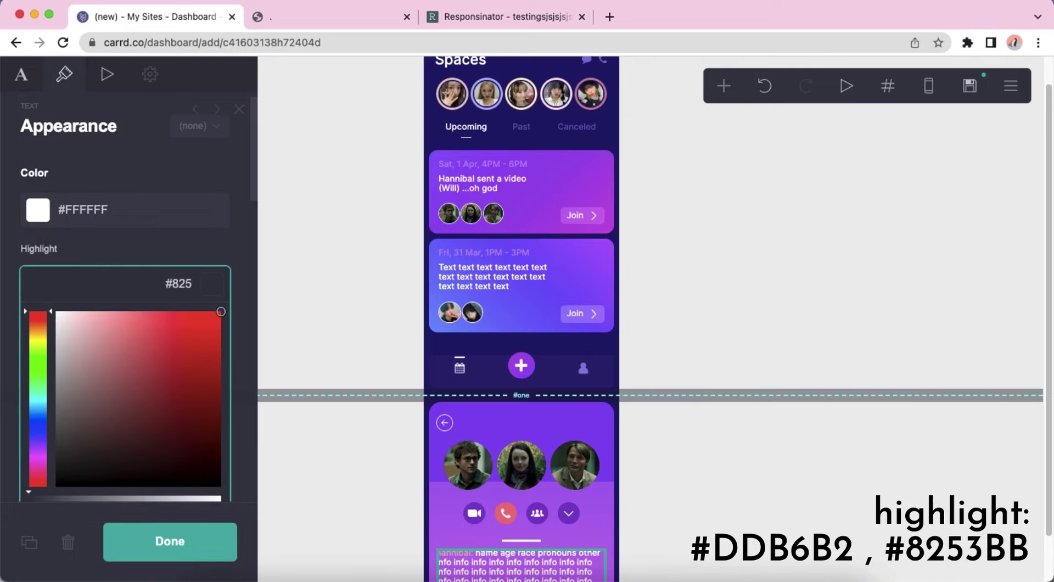
type("3BB")
key("Tab")
scroll(122, 330, "down", 5)
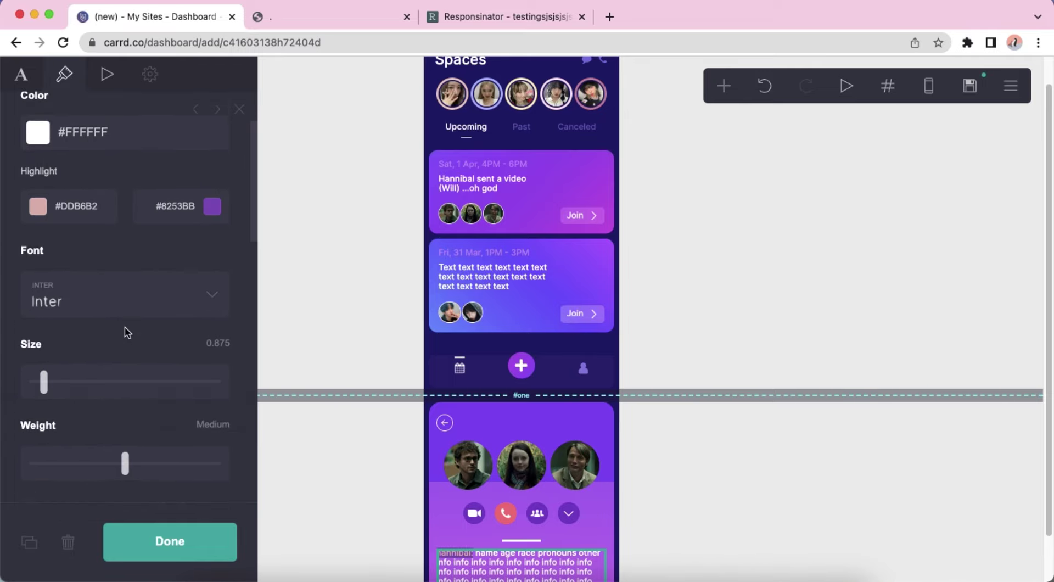
scroll(142, 380, "down", 8)
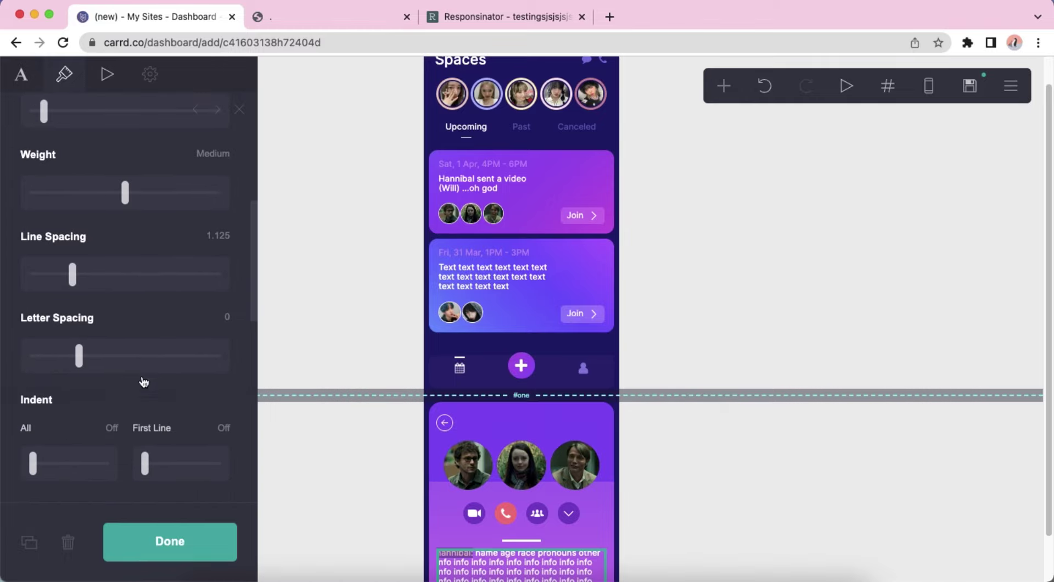
scroll(140, 380, "down", 3)
scroll(148, 373, "up", 20)
scroll(830, 526, "down", 2)
left_click(724, 478)
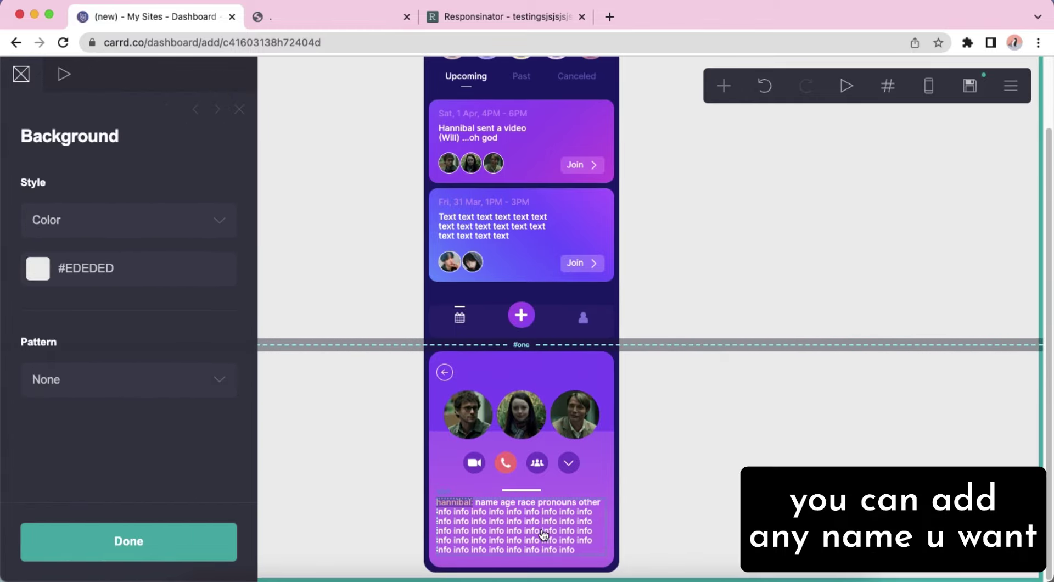
left_click(544, 535)
left_click(20, 82)
left_click_drag(48, 192, 84, 192)
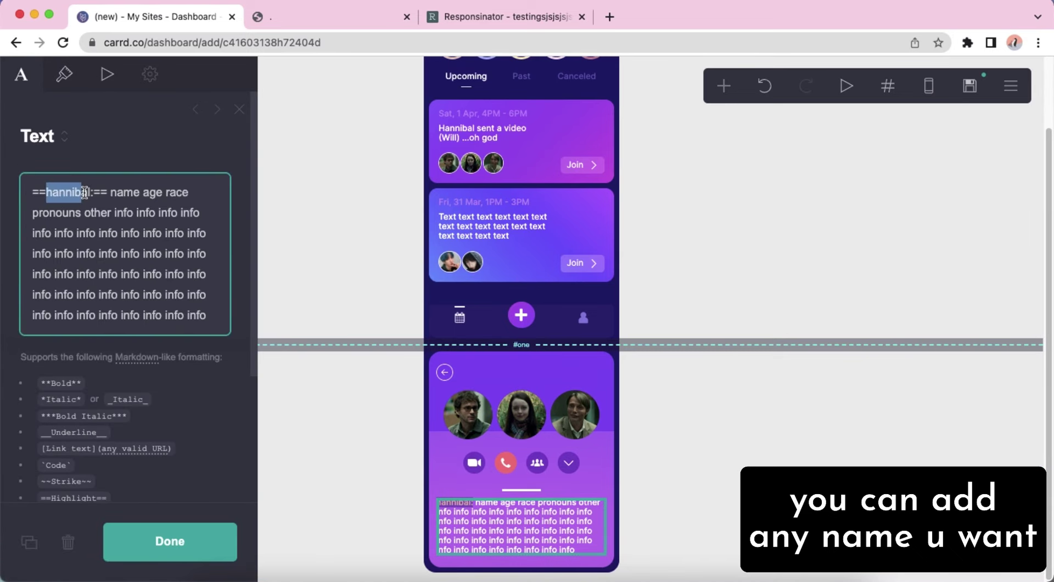
left_click(725, 413)
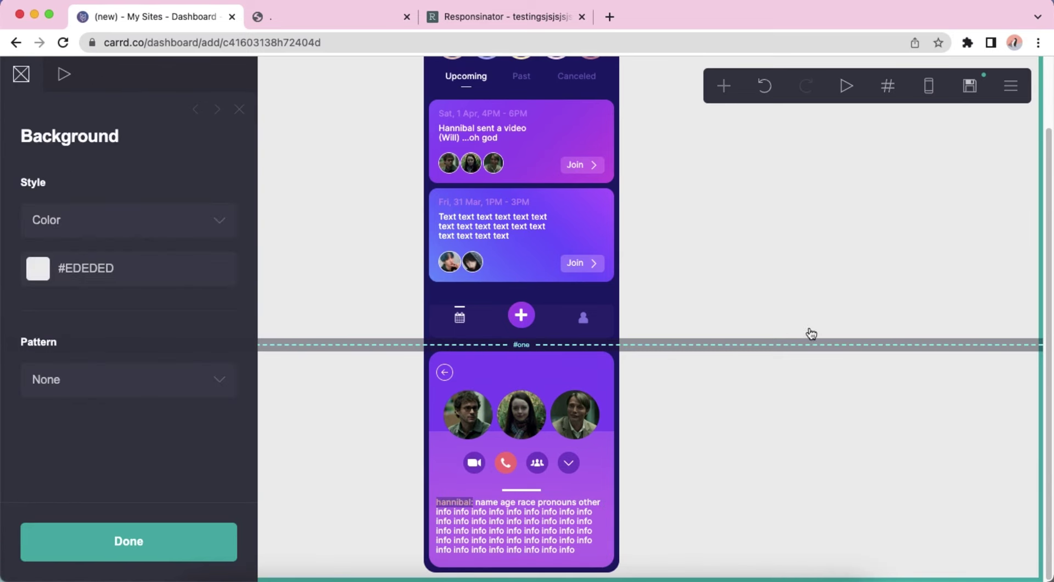
left_click(928, 85)
Step: Add a second text below the hannibal paragraph reading "==will:== things to know before you follow" followed by repeated "info" filler
left_click(540, 532)
left_click(724, 86)
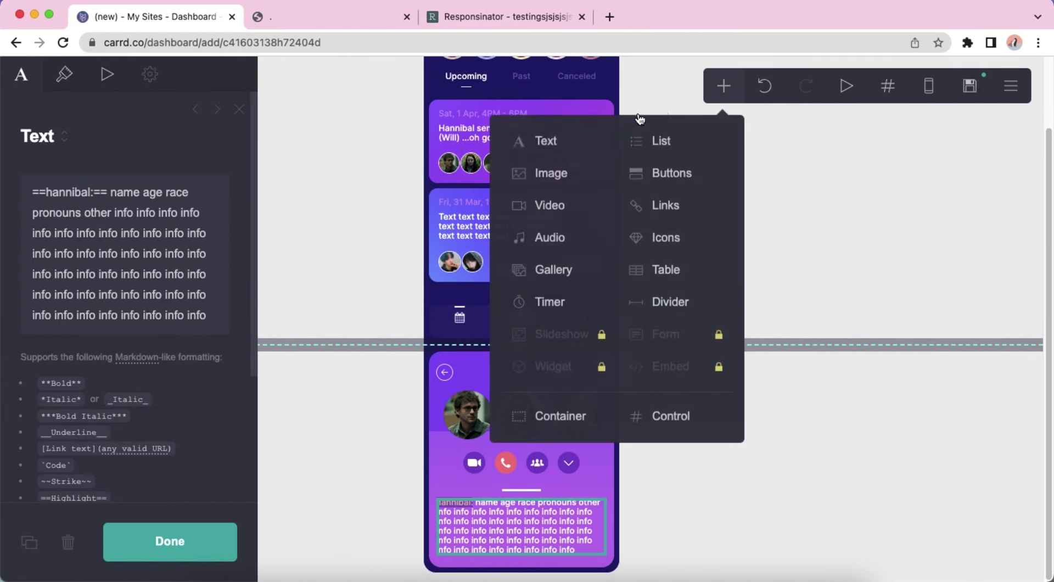
left_click(578, 142)
left_click_drag(89, 194, 31, 199)
type("==w")
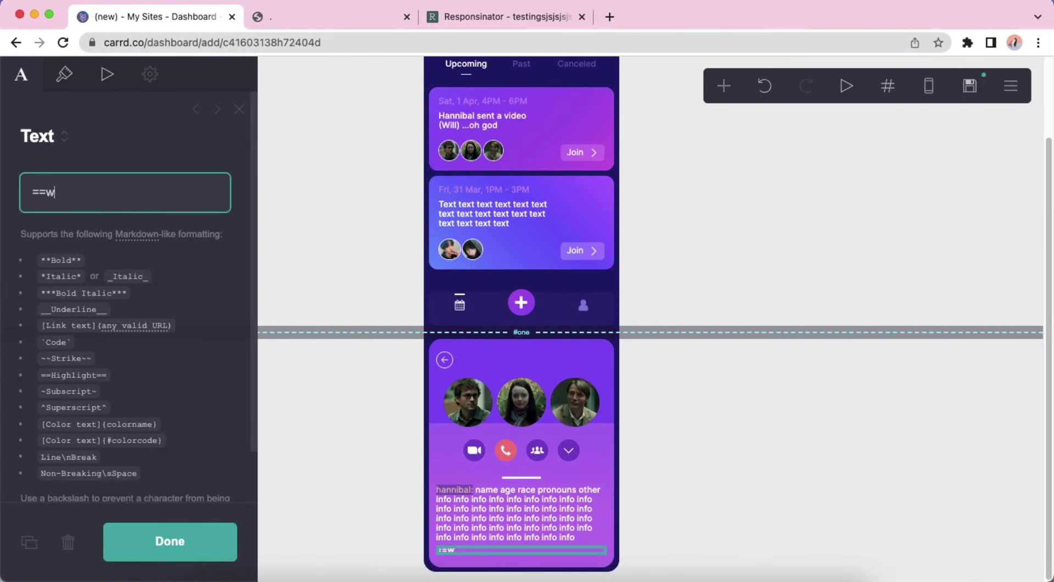
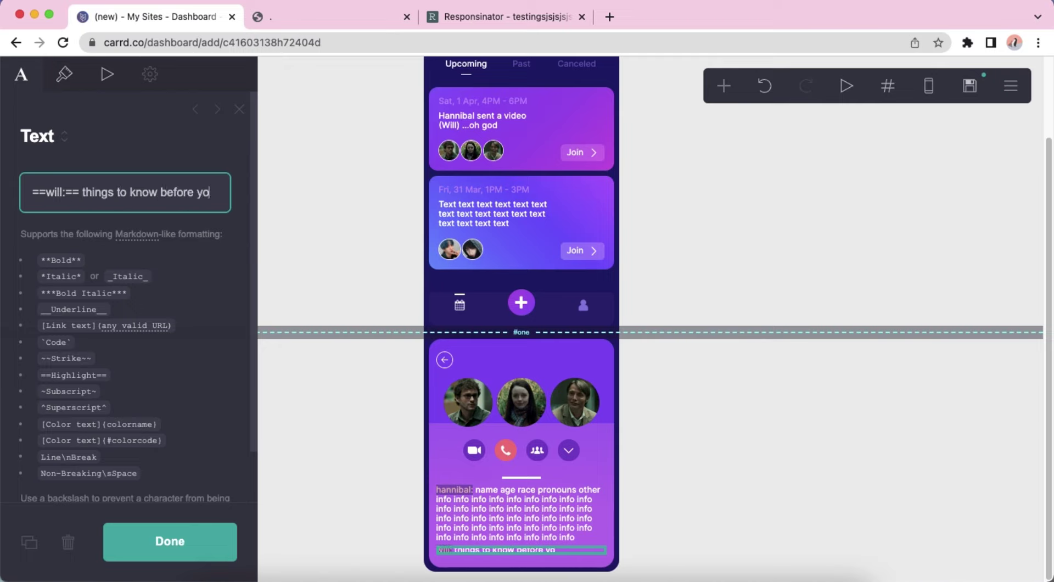
type("u follow")
key("ctrl+v")
key("ctrl+v")
key("ctrl+v")
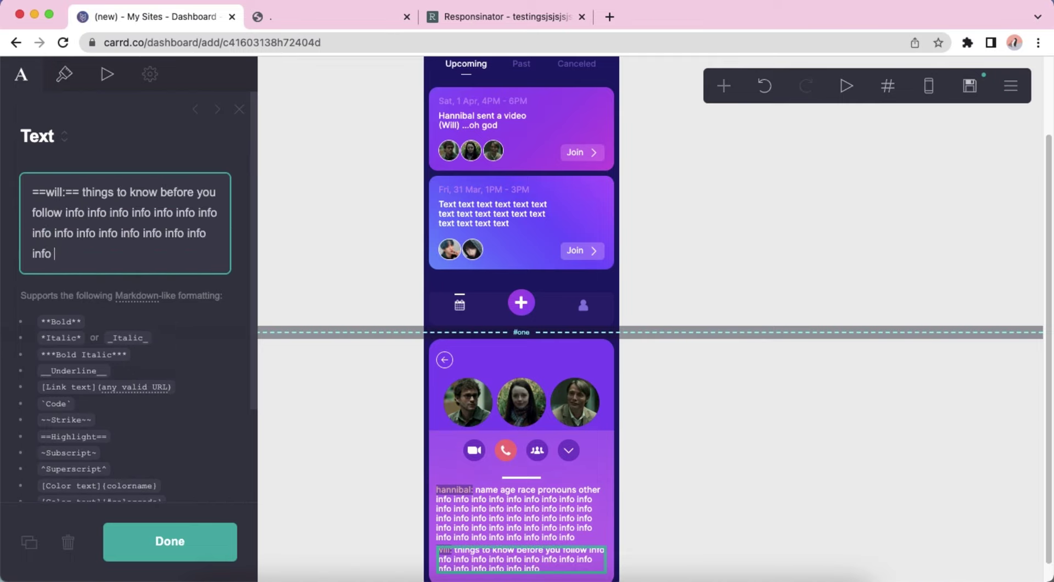
left_click_drag(142, 292, 172, 329)
key("BackSpace")
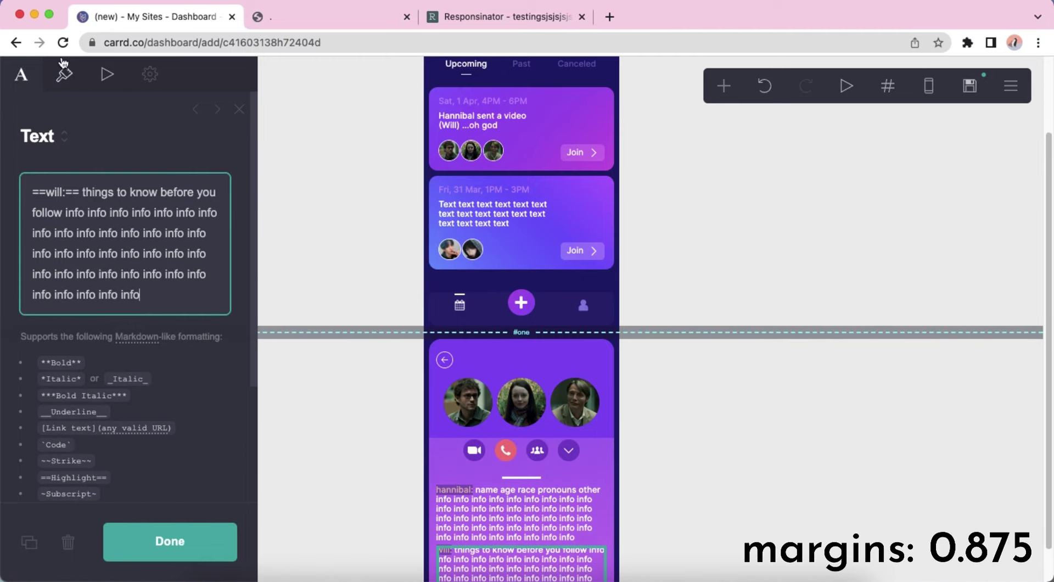
Step: Set the will paragraph's margins to 0.875 and check the page in the mobile view
left_click(64, 74)
scroll(148, 269, "down", 12)
scroll(152, 273, "up", 4)
left_click(217, 241)
type("0.875")
key("Return")
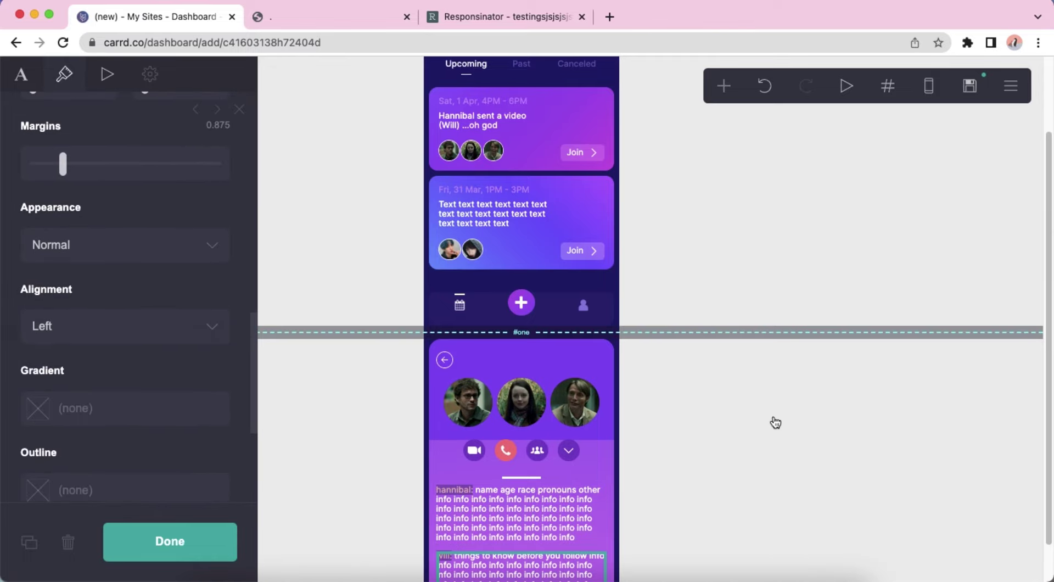
left_click(775, 420)
left_click(928, 85)
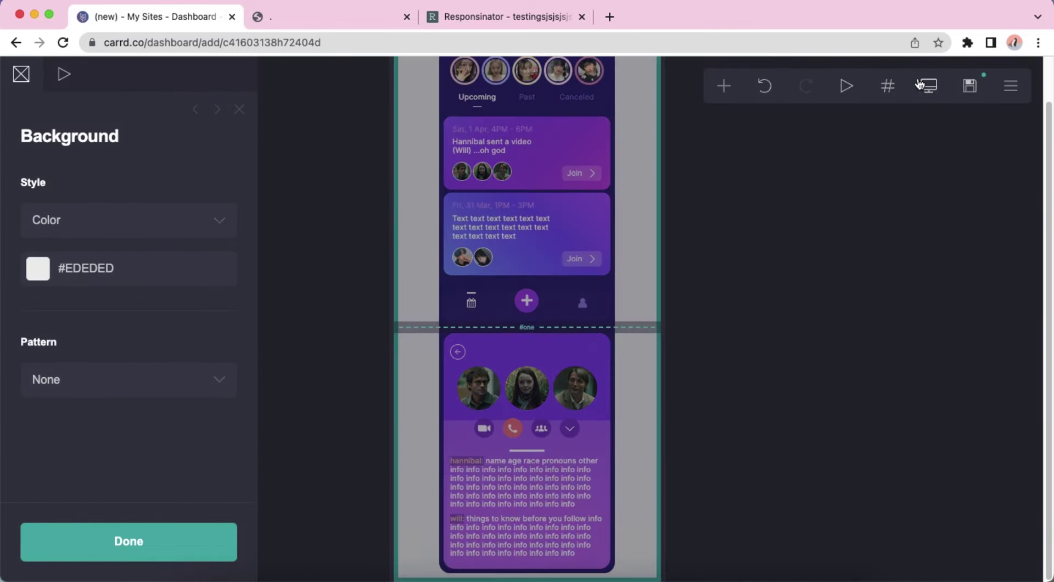
left_click(927, 85)
Step: Add a third text below the will paragraph reading "==abigail:== rules rules rules" followed by repeated "info" filler
left_click(573, 530)
left_click(729, 86)
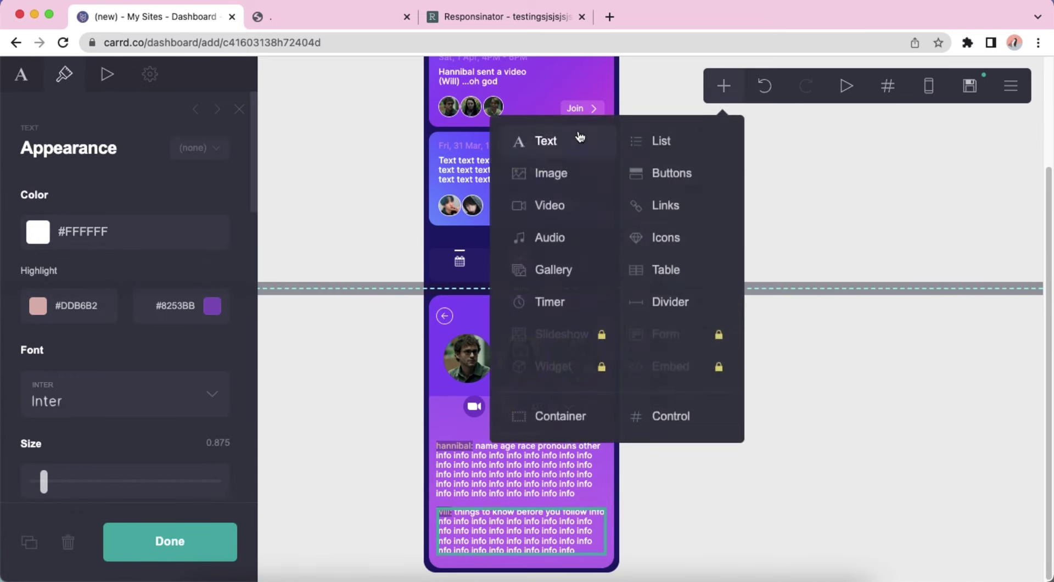
left_click(570, 141)
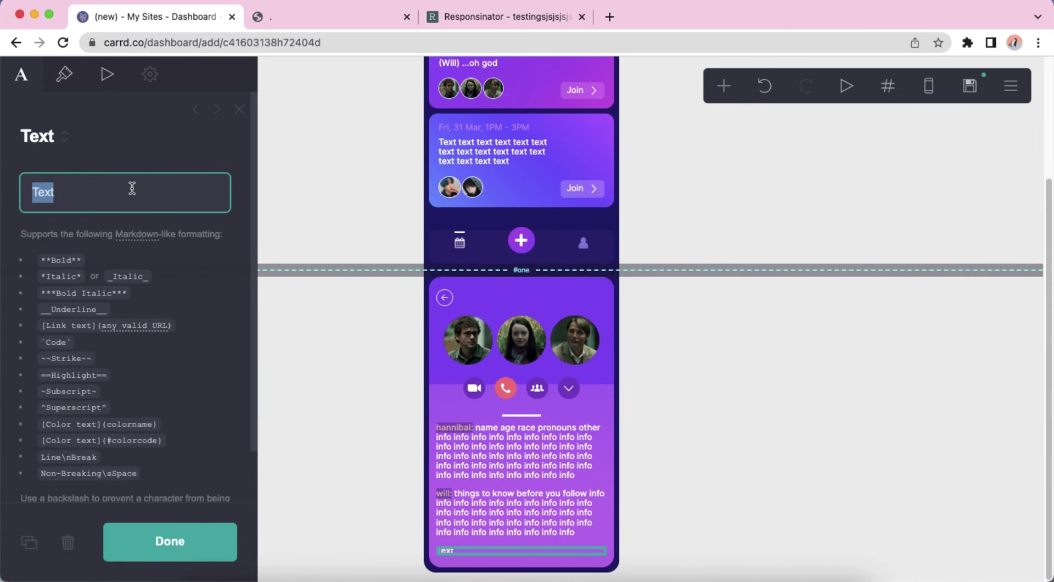
type("==ab")
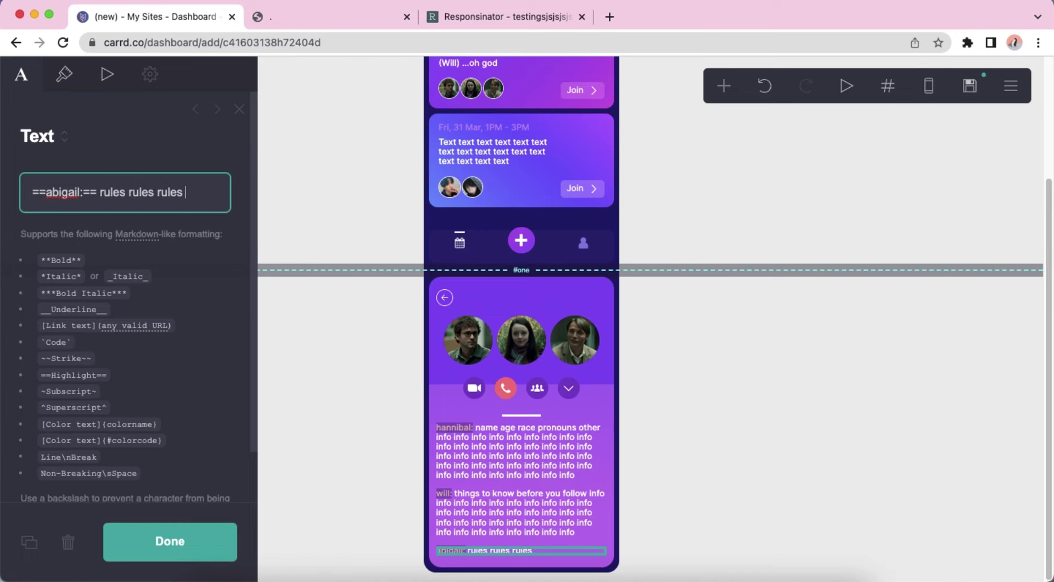
type("igail:== rules rules rules")
key("super+v")
key("super+v")
key("super+v")
key("super+v")
key("super+v")
key("super+v")
key("super+v")
key("super+v")
key("super+v")
key("super+v")
key("super+v")
key("super+v")
key("super+v")
key("super+v")
key("super+v")
key("super+v")
key("super+v")
key("super+v")
key("super+v")
key("super+v")
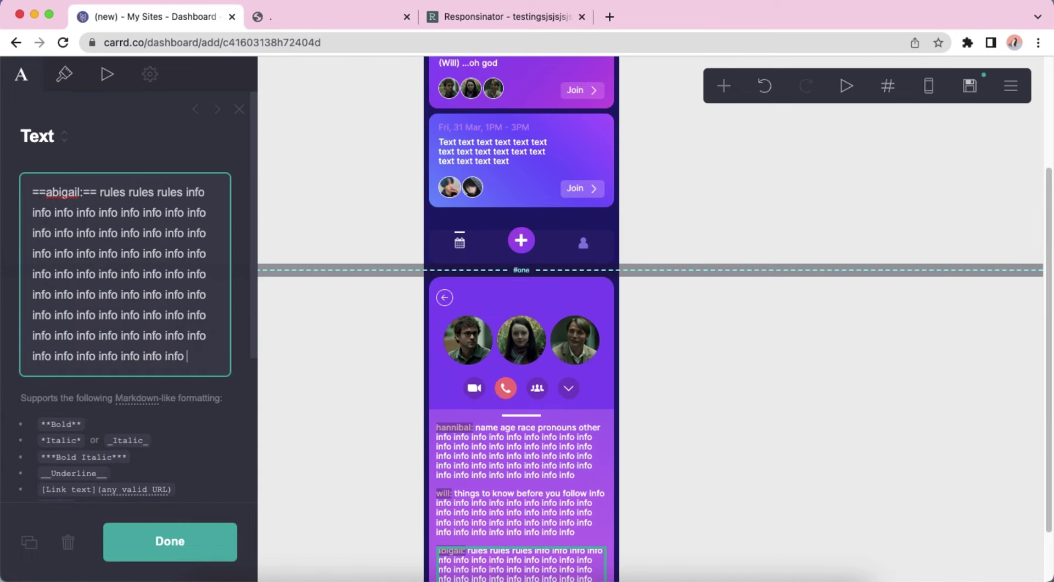
scroll(635, 329, "down", 2)
left_click(757, 353)
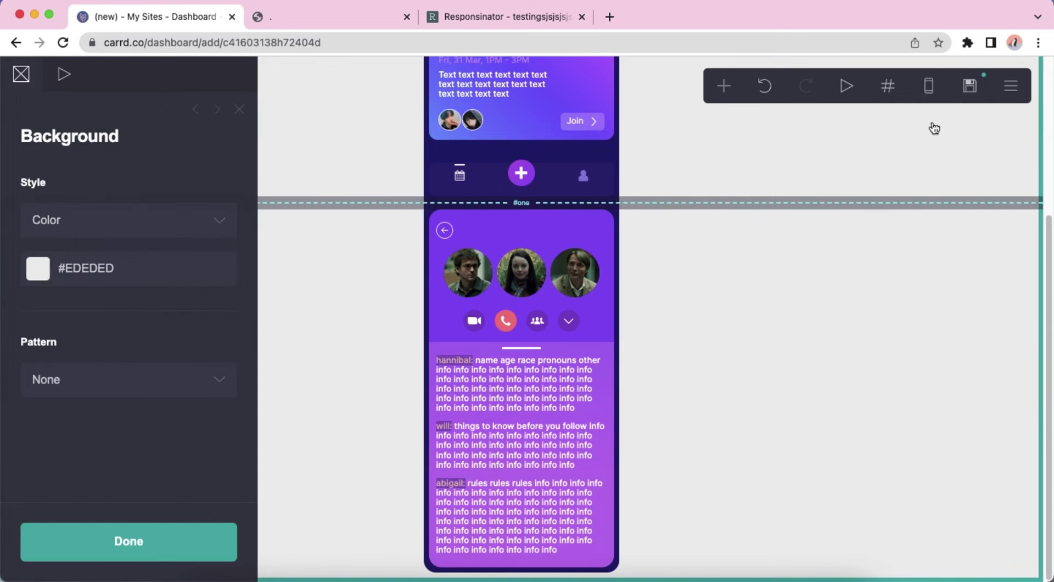
left_click(926, 87)
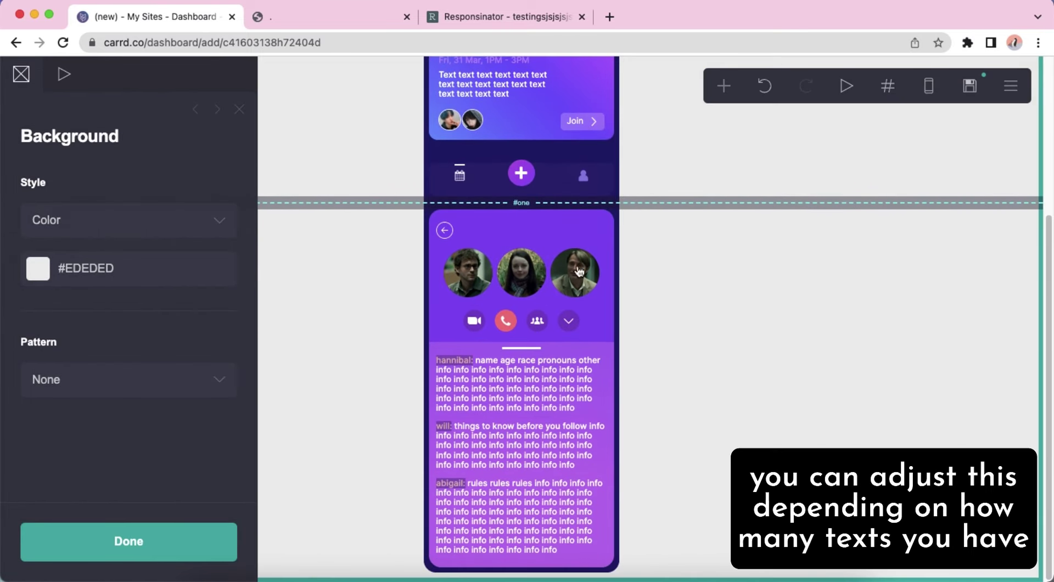
Step: Examine the background gradient's color stops on the #one call container
left_click(521, 219)
scroll(132, 327, "down", 15)
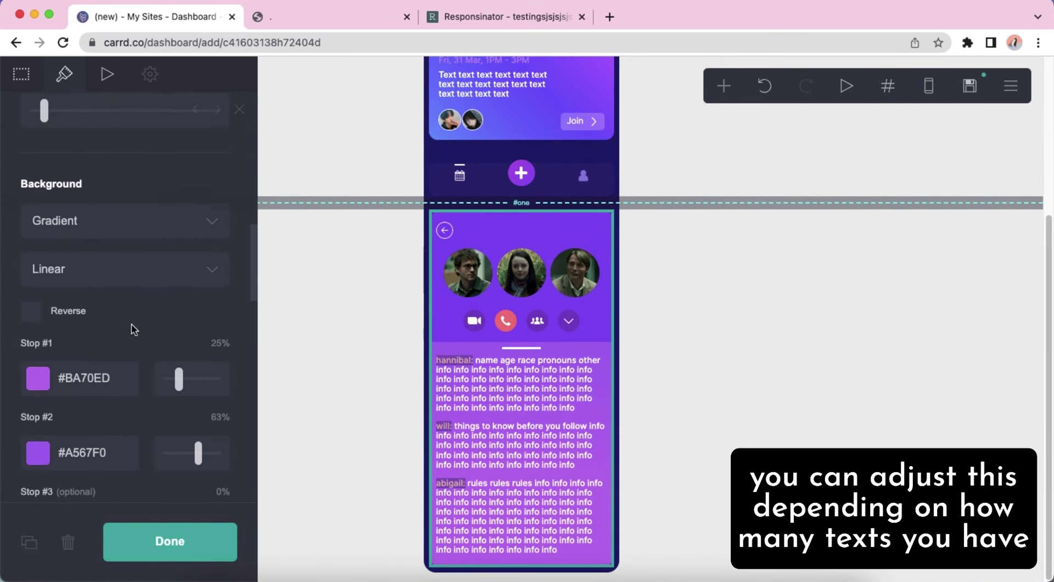
scroll(134, 329, "down", 1)
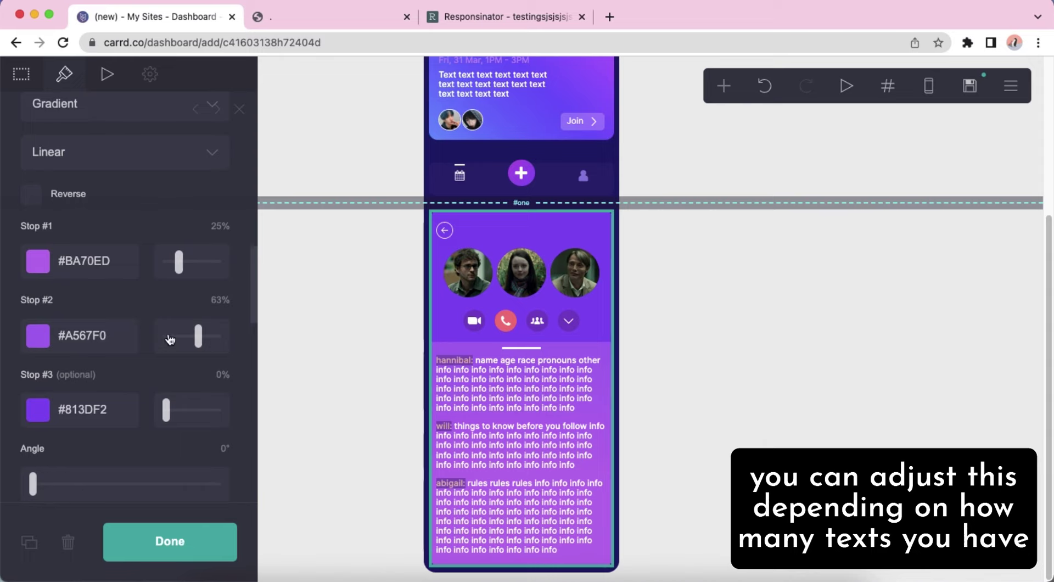
mouse_move(198, 344)
left_mouse_down()
mouse_move(171, 344)
mouse_move(211, 347)
mouse_move(198, 346)
left_mouse_up()
left_click(787, 369)
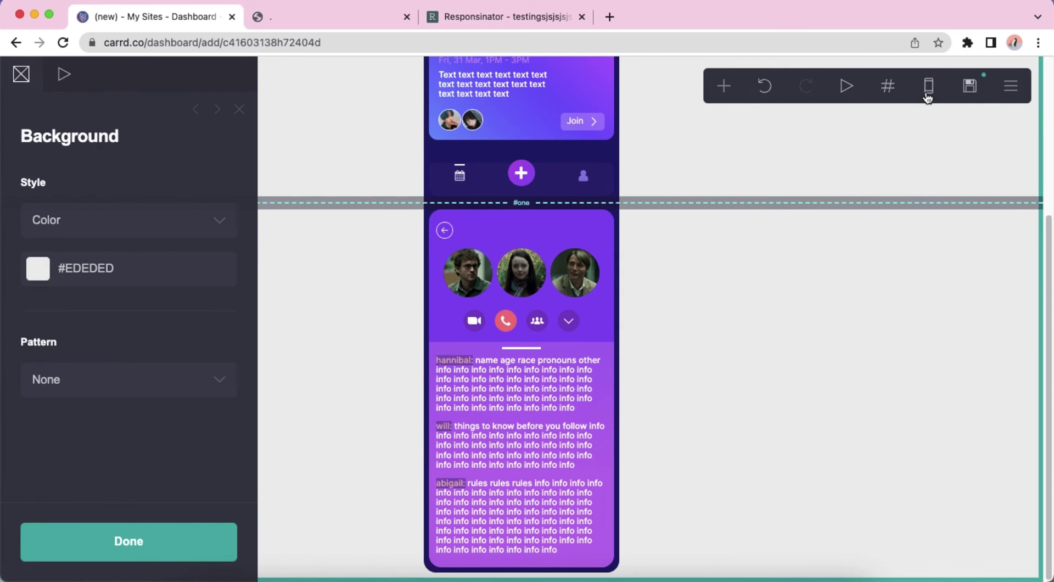
left_click(927, 95)
Step: Add a button element below the call container and set its style to Wide Label + Icon
left_click(723, 85)
left_click(706, 180)
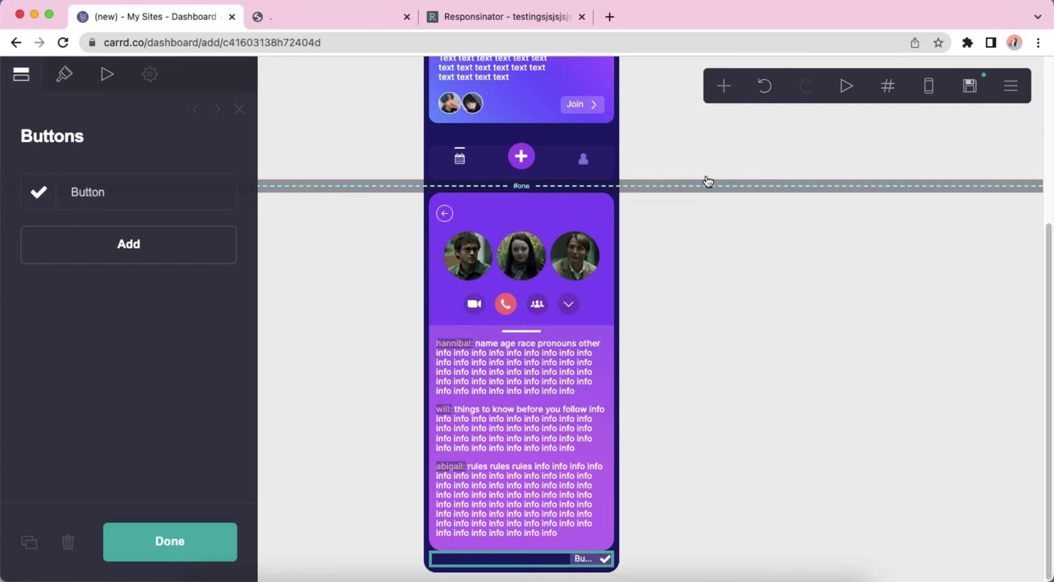
left_click(80, 73)
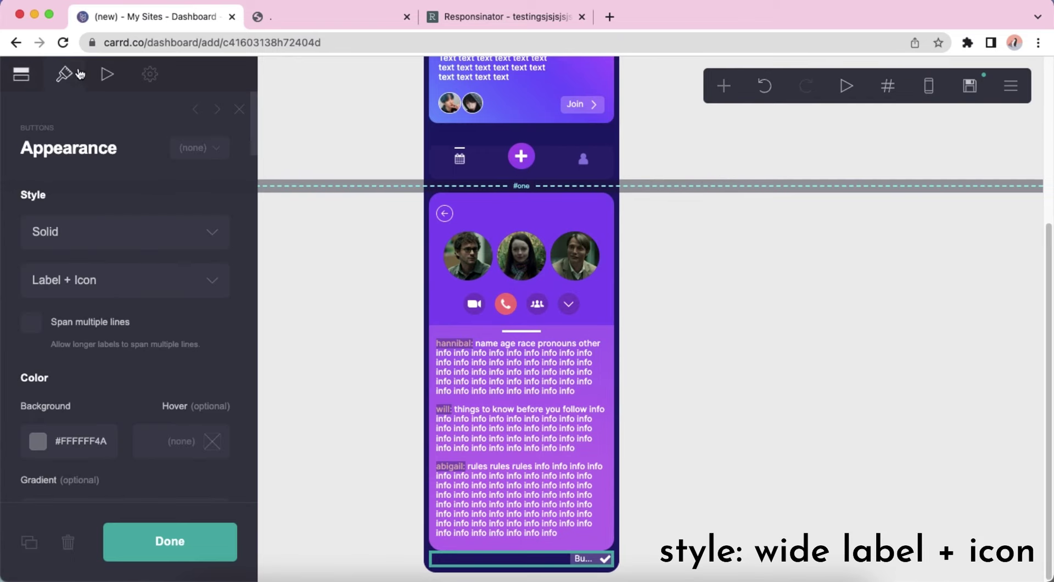
left_click(136, 292)
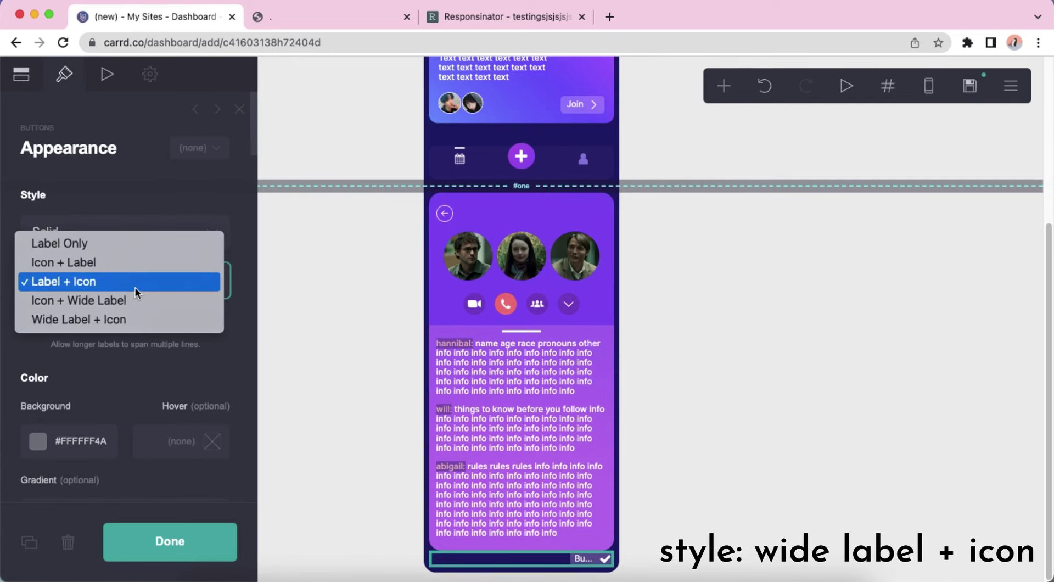
left_click(131, 317)
Step: Label the button "Type your message here" and give it the Play icon
left_click(18, 88)
double_click(141, 266)
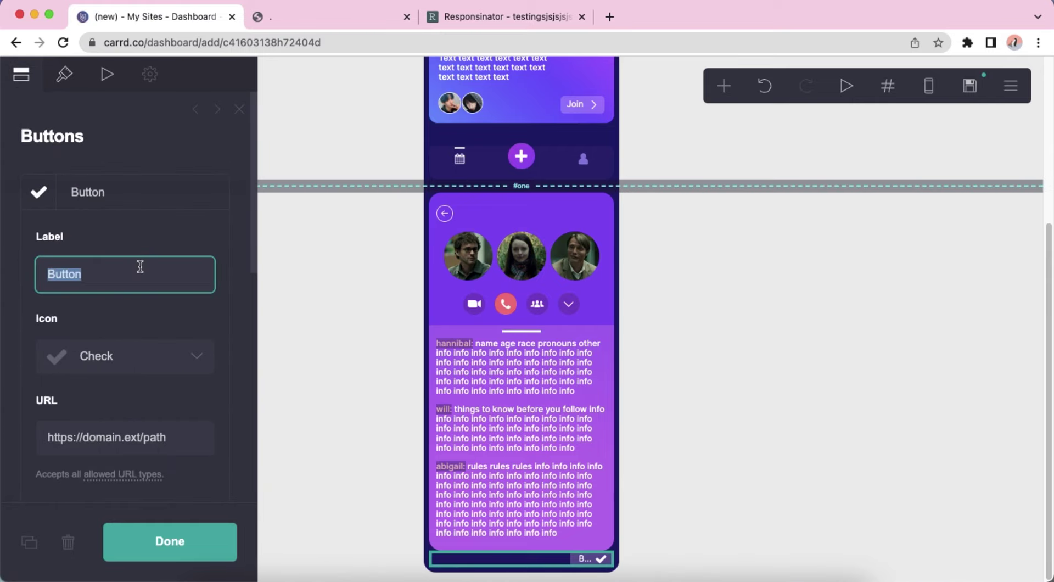
type("Type your message here")
key("Return")
left_click(138, 365)
type("play")
key("Return")
left_click(92, 192)
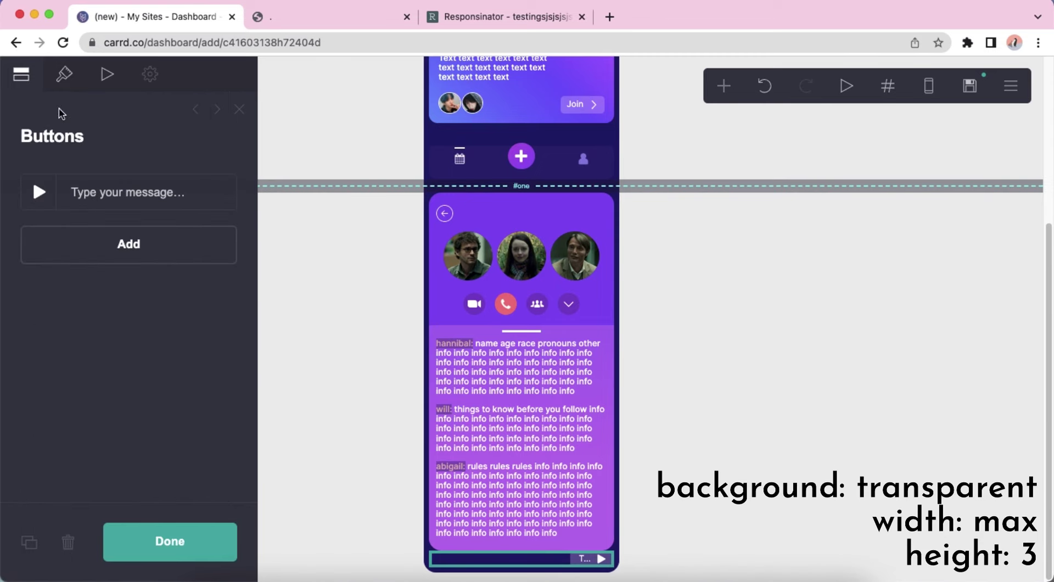
Step: Make the message button's background color transparent
left_click(63, 77)
scroll(90, 226, "down", 5)
left_click(87, 218)
left_click(71, 439)
left_click(89, 191)
Step: Set the message button's width to Max and height to 3, and check the page in the mobile view
scroll(140, 346, "down", 4)
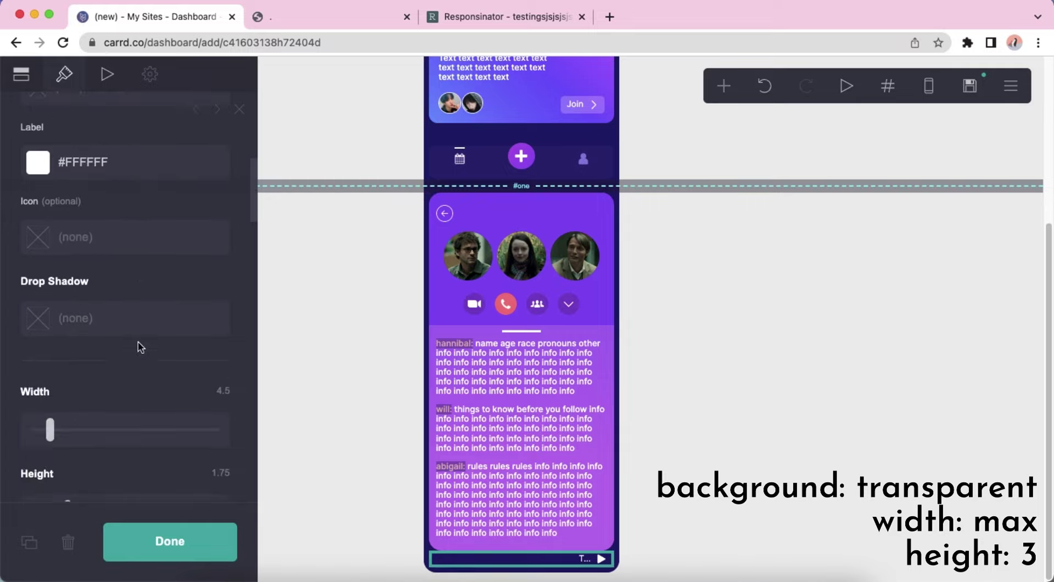
left_click(222, 432)
scroll(165, 384, "down", 3)
left_click(221, 337)
type("3")
key("Return")
scroll(175, 358, "down", 15)
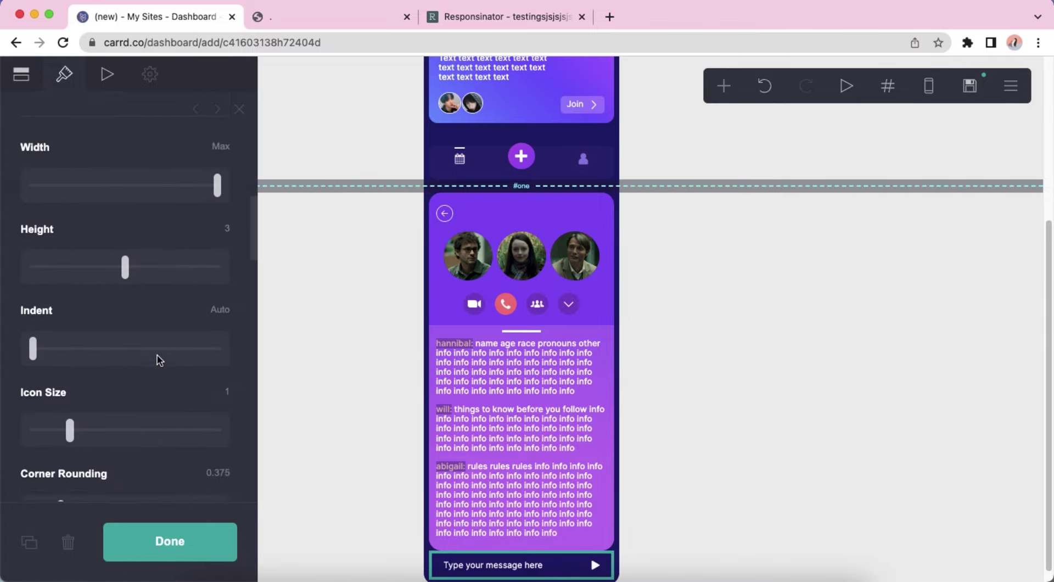
scroll(141, 354, "down", 6)
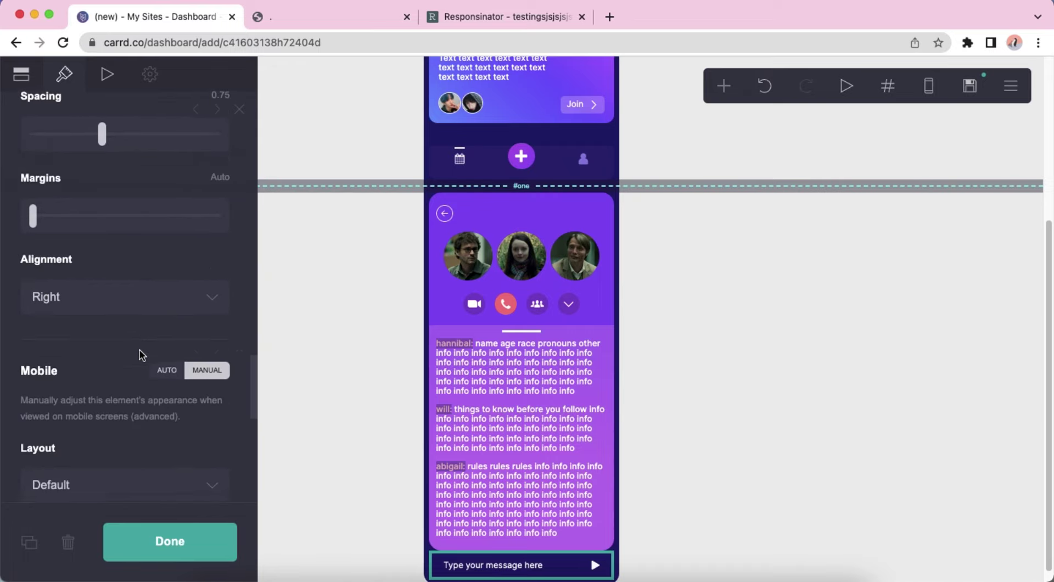
scroll(141, 354, "up", 2)
left_click(865, 377)
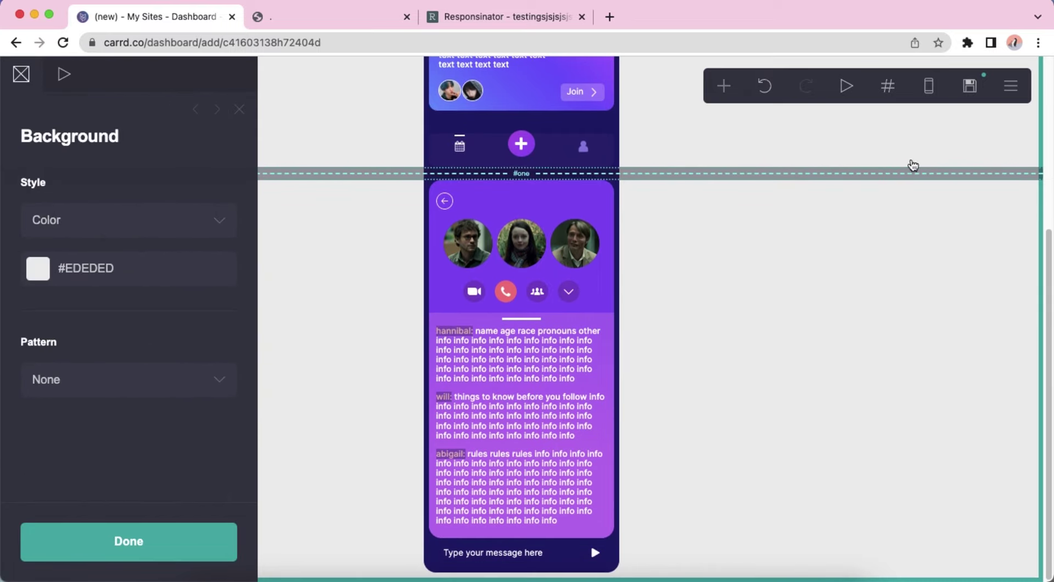
left_click(929, 85)
left_click(928, 85)
Step: Add a section break named "two" at the end of the page, below the message button
scroll(745, 297, "down", 3)
left_click(723, 87)
left_click(679, 417)
scroll(109, 334, "down", 5)
double_click(130, 289)
type("two")
key("Return")
scroll(87, 317, "down", 5)
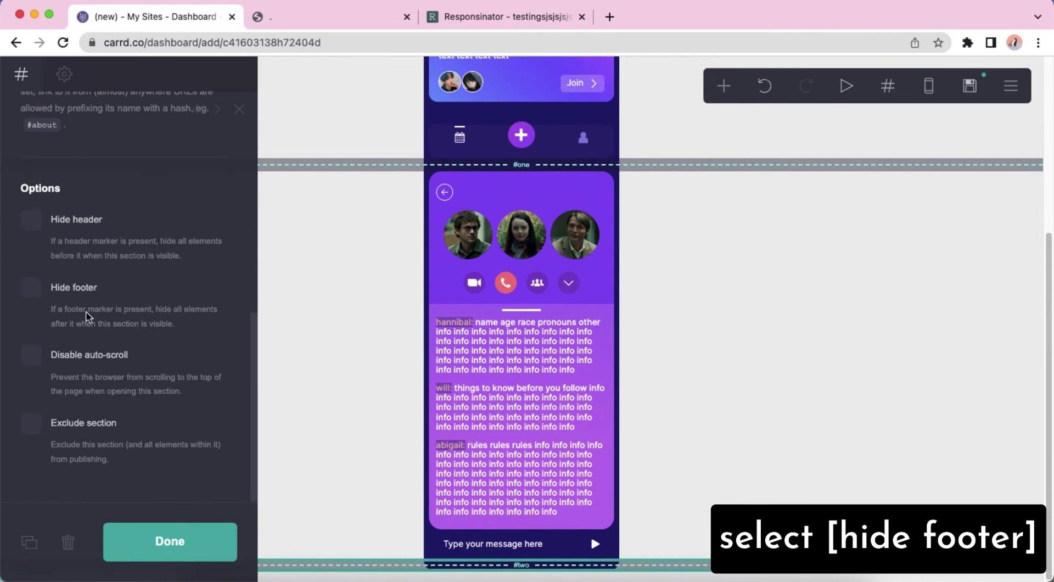
left_click(771, 352)
left_click(767, 346)
Step: Duplicate the #one call container and move the copy below the #two section break
left_click(609, 184)
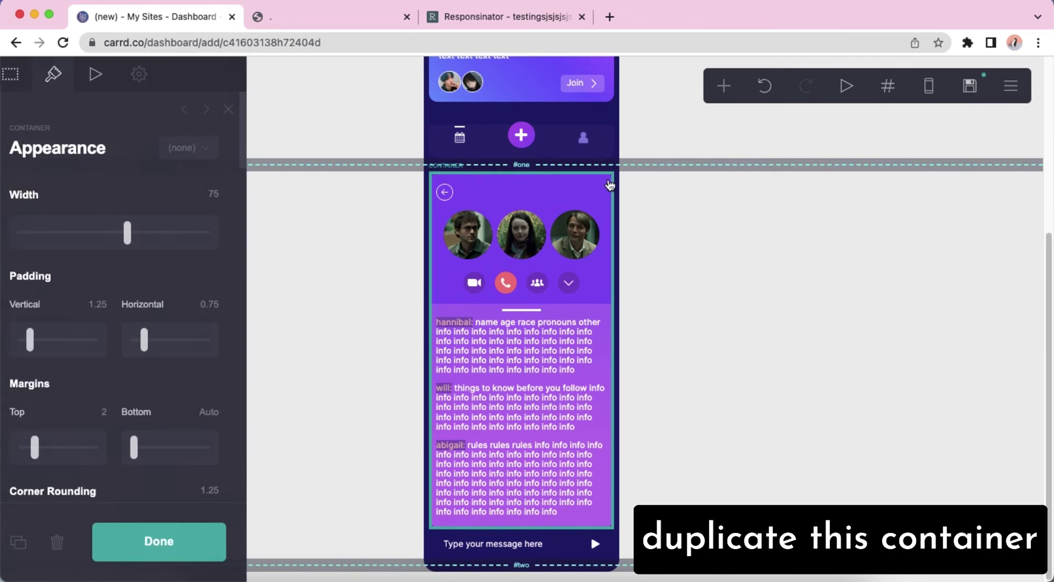
left_click(29, 542)
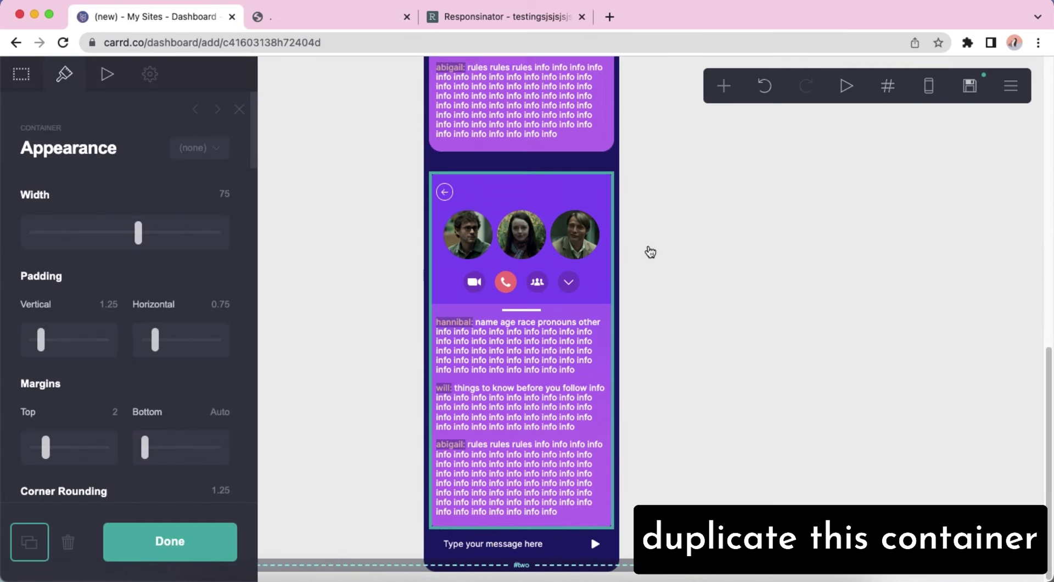
left_click_drag(622, 206, 598, 569)
left_click(727, 399)
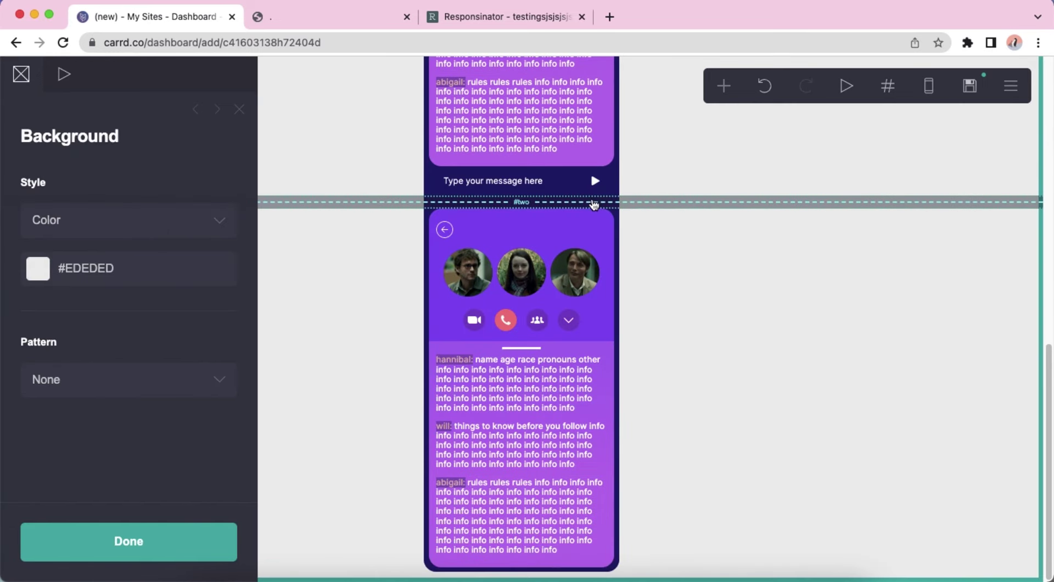
Step: Set the #two container's background gradient colors to #8991FE for stop 1, #9979FF for stop 2 and #995BFE for stop 3
left_click(426, 230)
scroll(111, 285, "down", 15)
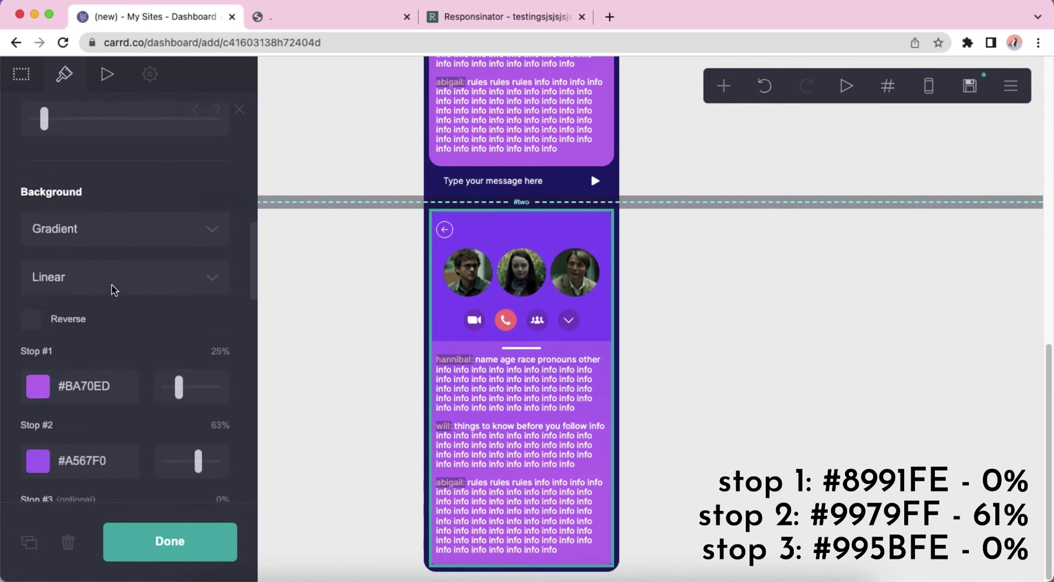
left_click(126, 196)
type("8991")
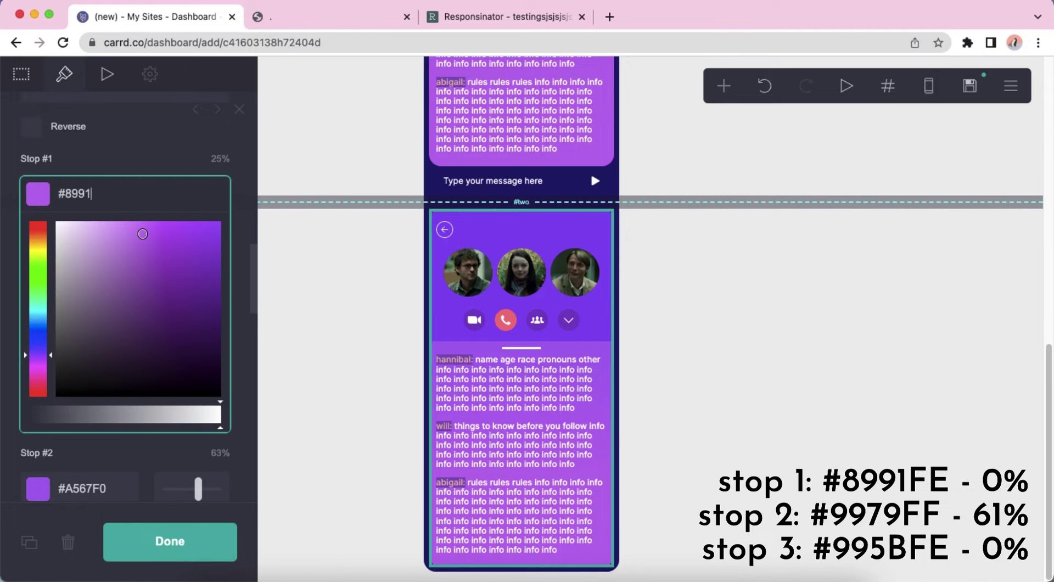
type("FE")
key("Return")
left_click(126, 268)
key("BackSpace")
type("9979FF")
key("Return")
left_click(114, 346)
double_click(114, 345)
type("995BFE")
key("Return")
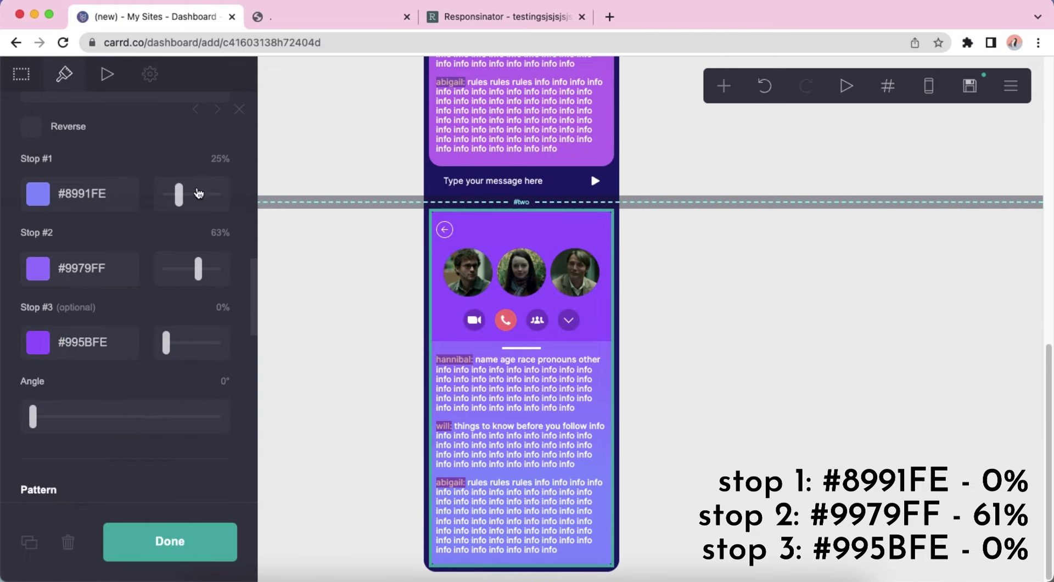
Step: Position the #two container's gradient stop 1 at 0% and stop 2 at 61%
left_click(163, 204)
left_click(228, 235)
type("61")
key("Return")
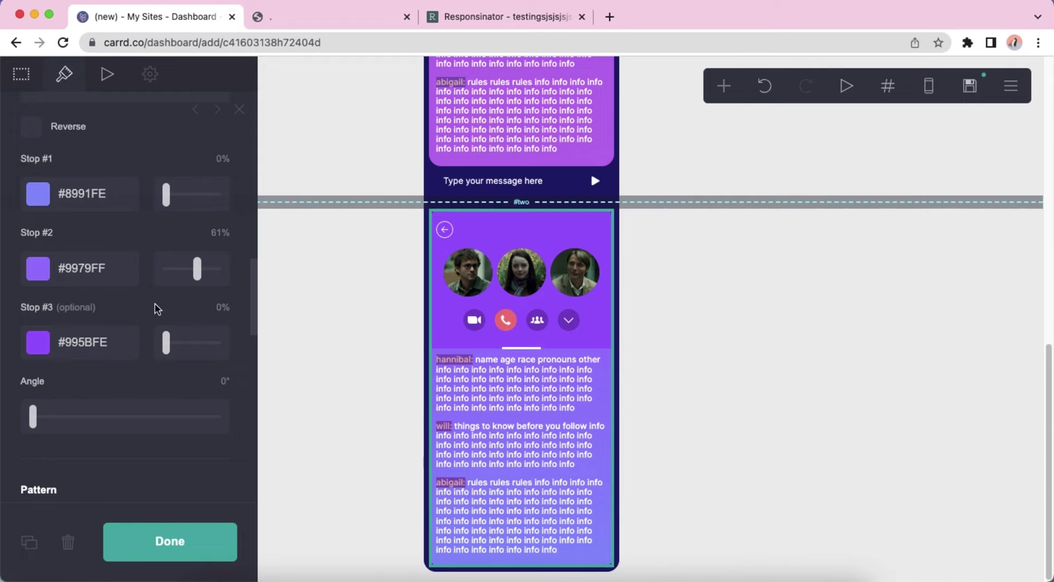
scroll(156, 317, "down", 10)
left_click(805, 398)
Step: Remove the third image from the #two gallery and replace the remaining two with new portrait pictures
left_click(566, 285)
left_click(212, 264)
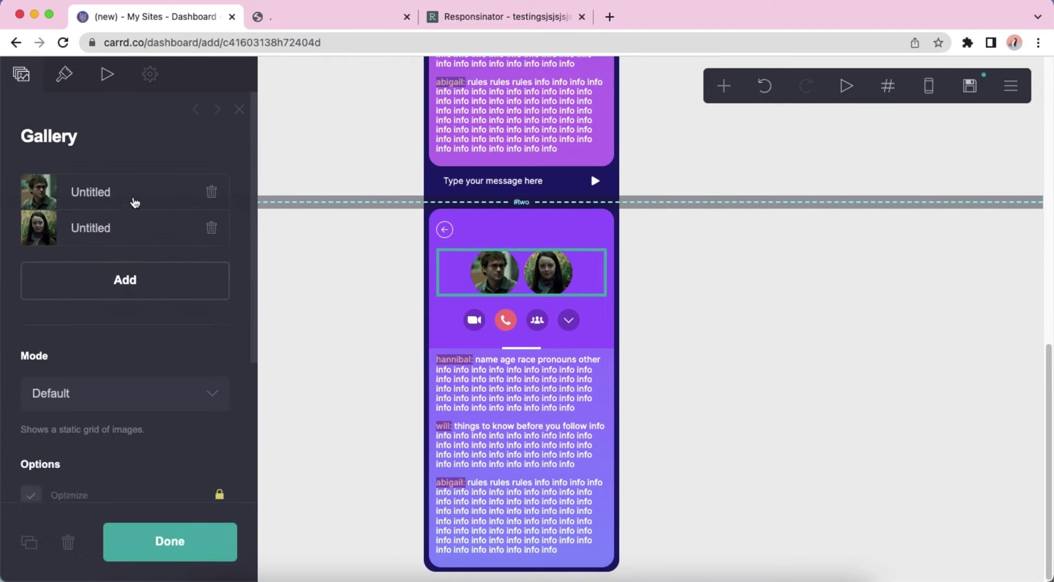
left_click(134, 202)
left_click(163, 271)
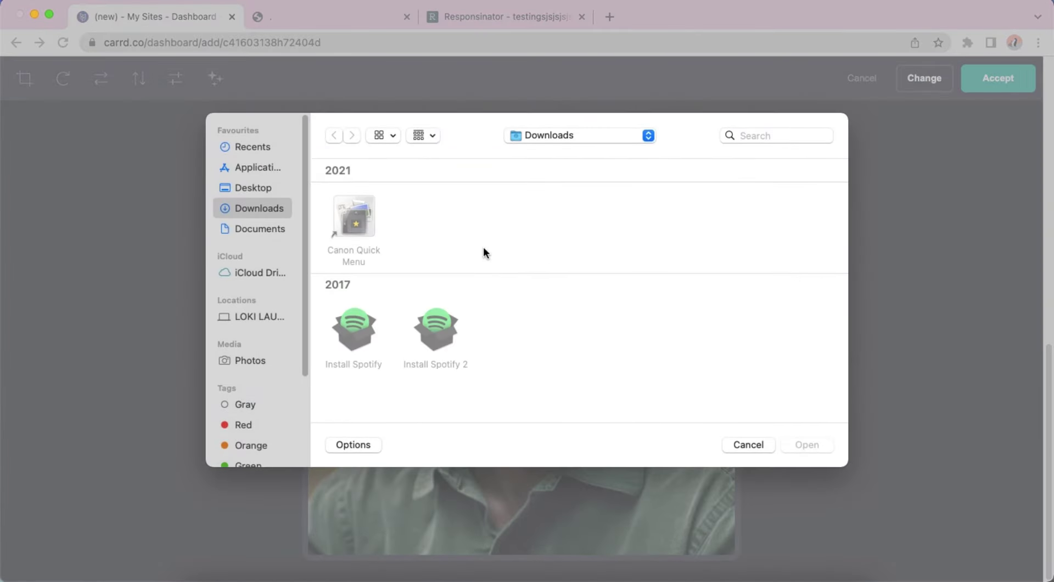
left_click(433, 229)
double_click(433, 229)
left_click_drag(434, 229, 349, 140)
left_click_drag(586, 404, 631, 445)
left_click(1011, 90)
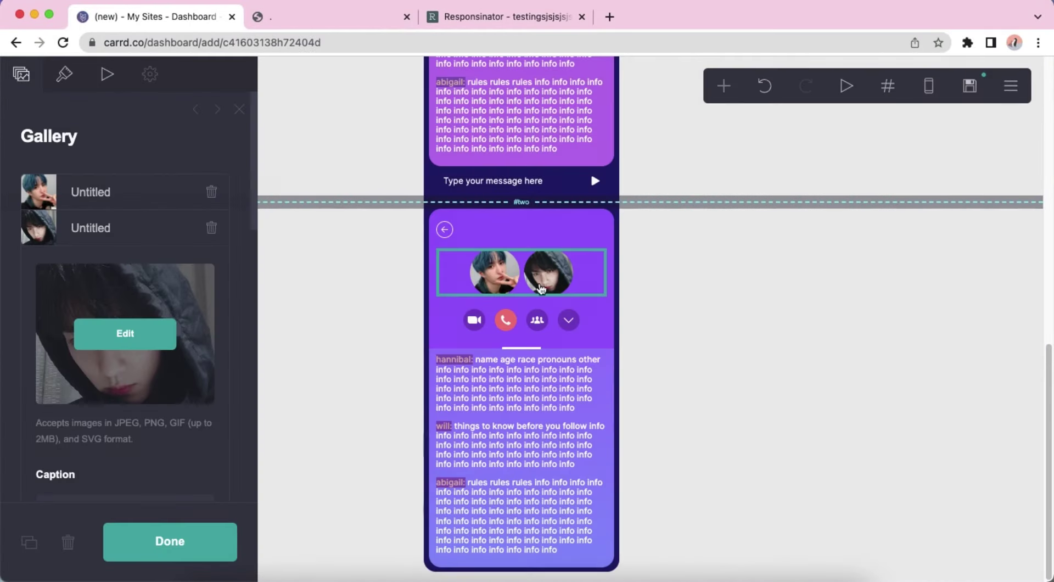
left_click(113, 234)
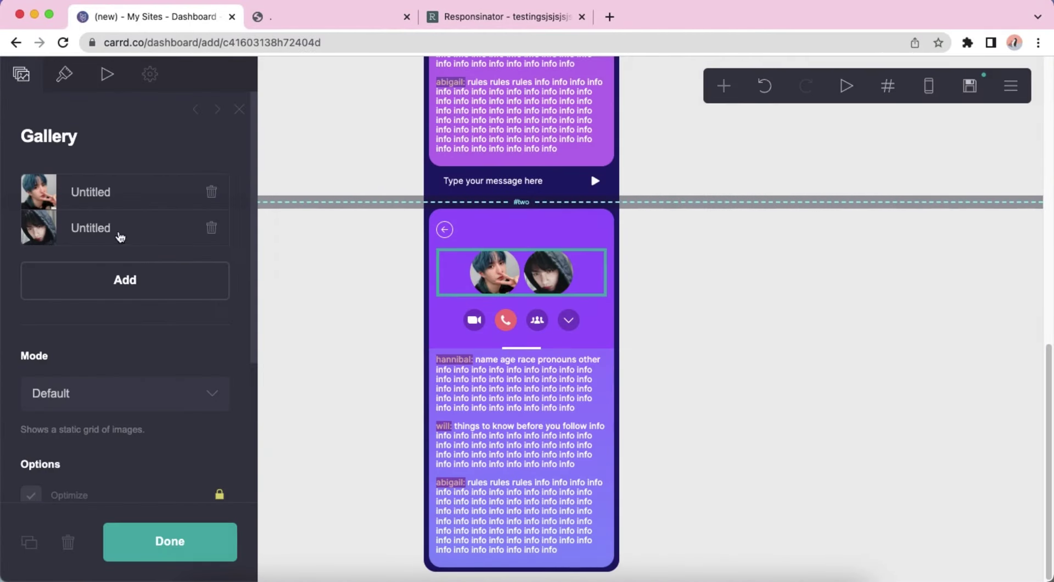
left_click(847, 238)
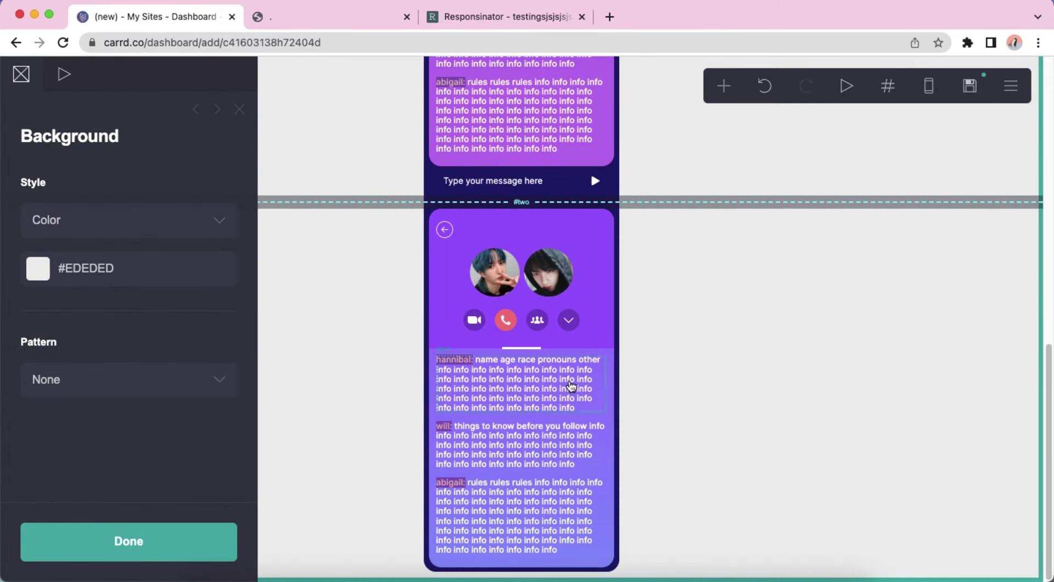
Step: Change the #two section's first paragraph to start with "==yibo:== like likes like" and shorten its "info" filler
left_click(571, 385)
double_click(60, 189)
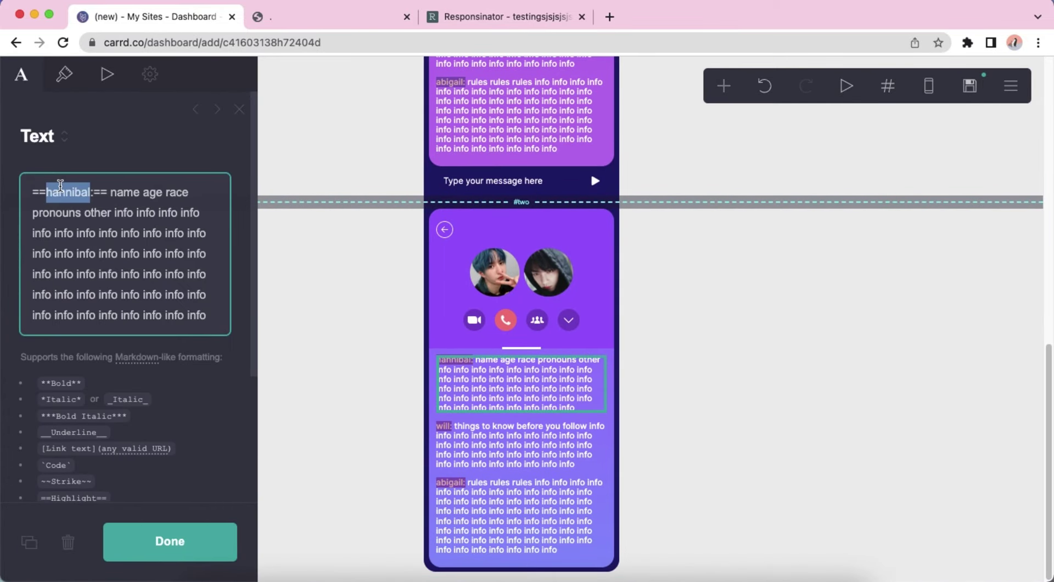
type("yibo")
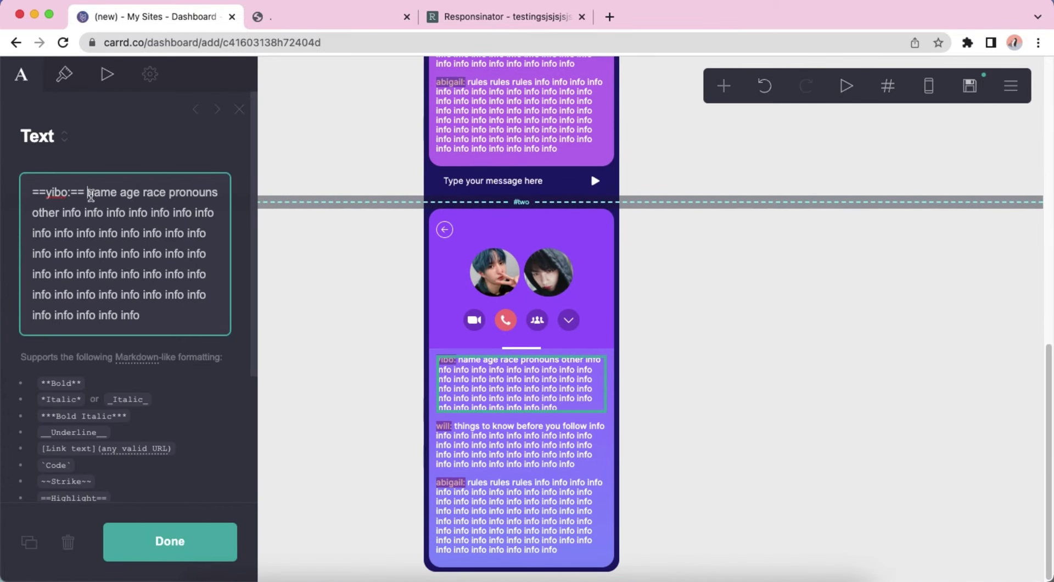
left_click_drag(89, 193, 60, 206)
type("like likes like")
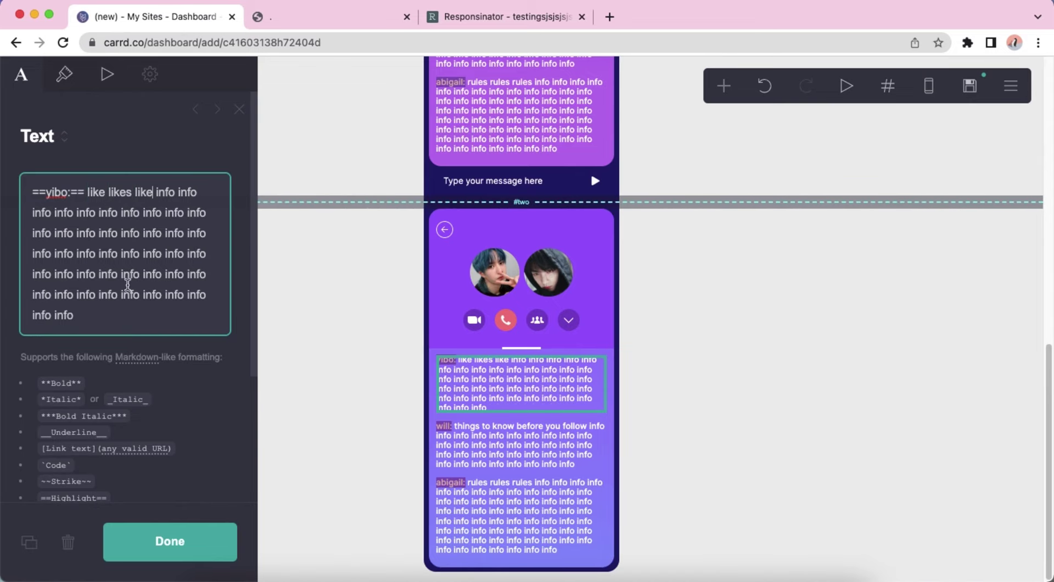
left_click_drag(33, 293, 104, 327)
key("BackSpace")
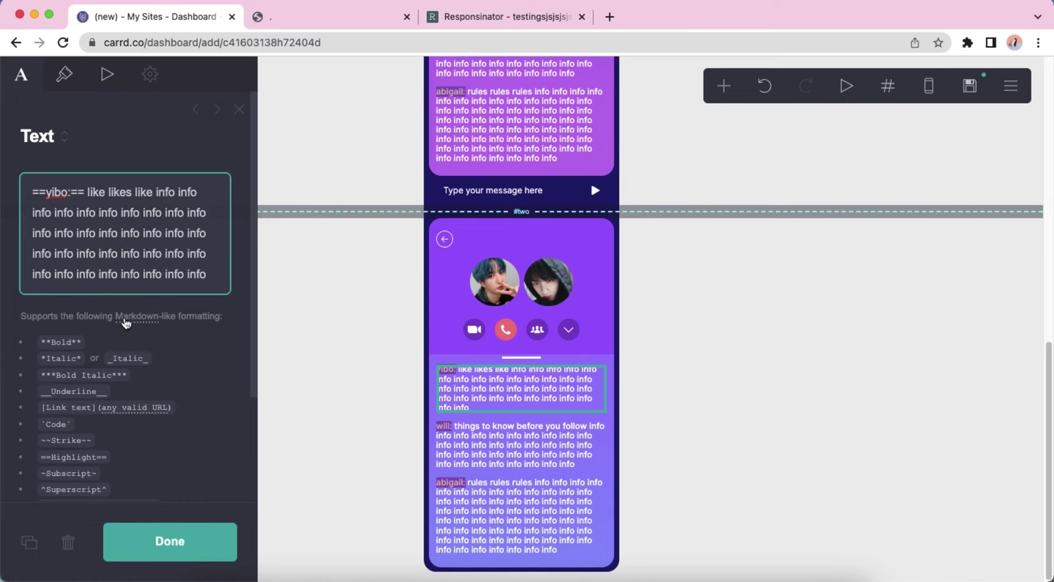
left_click(797, 341)
Step: Change the #two section's second paragraph to start with "==xiao zhan:== dislike dislikes dislike"
left_click(559, 445)
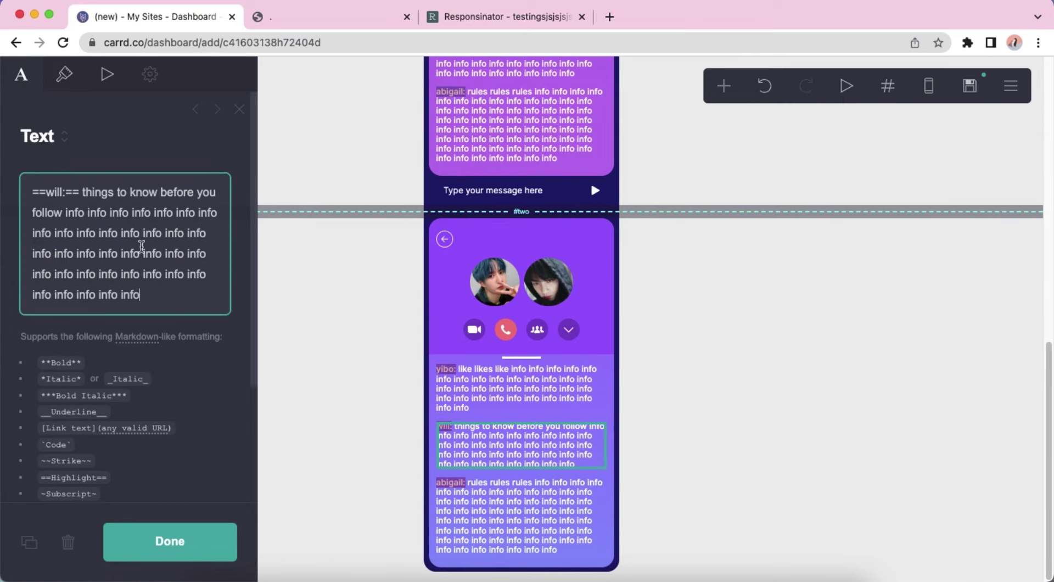
type("xiao zhan")
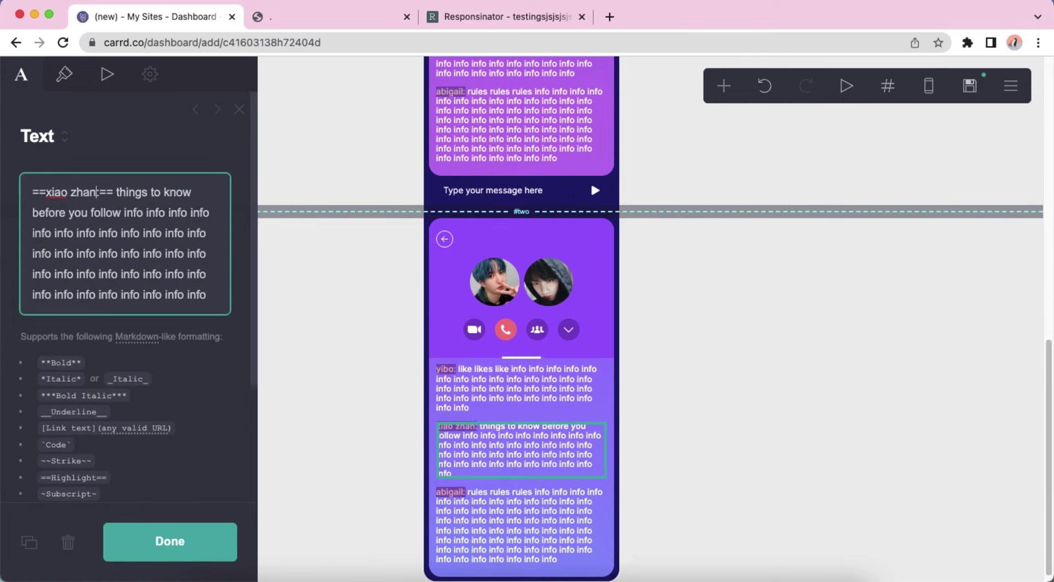
left_click_drag(123, 203, 123, 206)
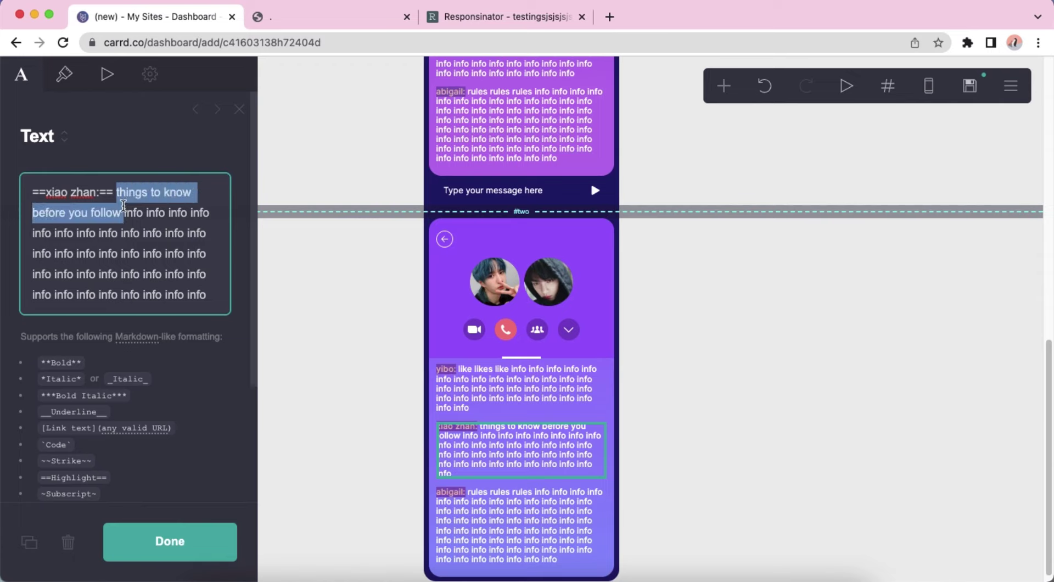
type("dislike dislikes d")
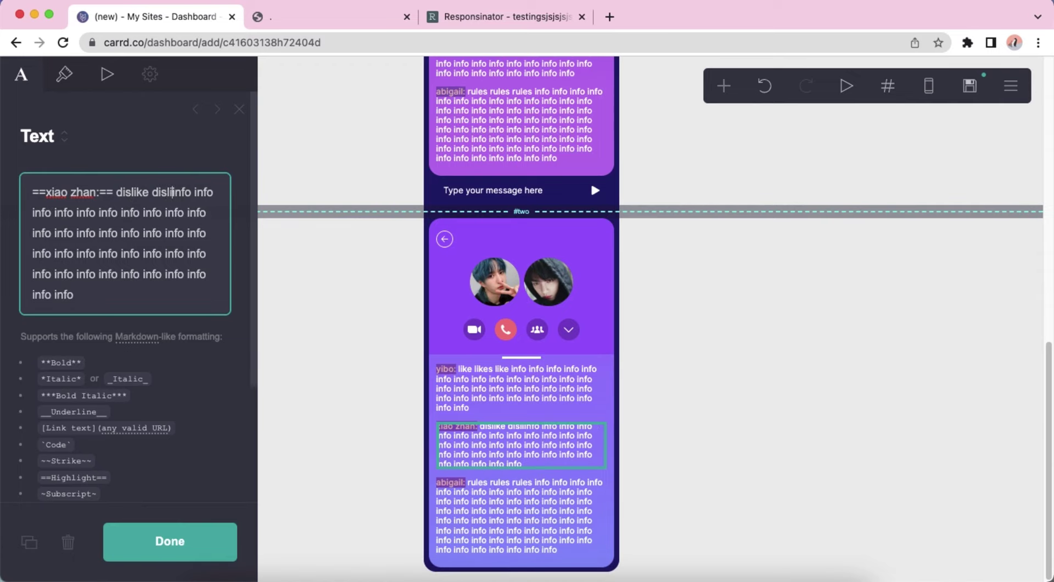
type("islike")
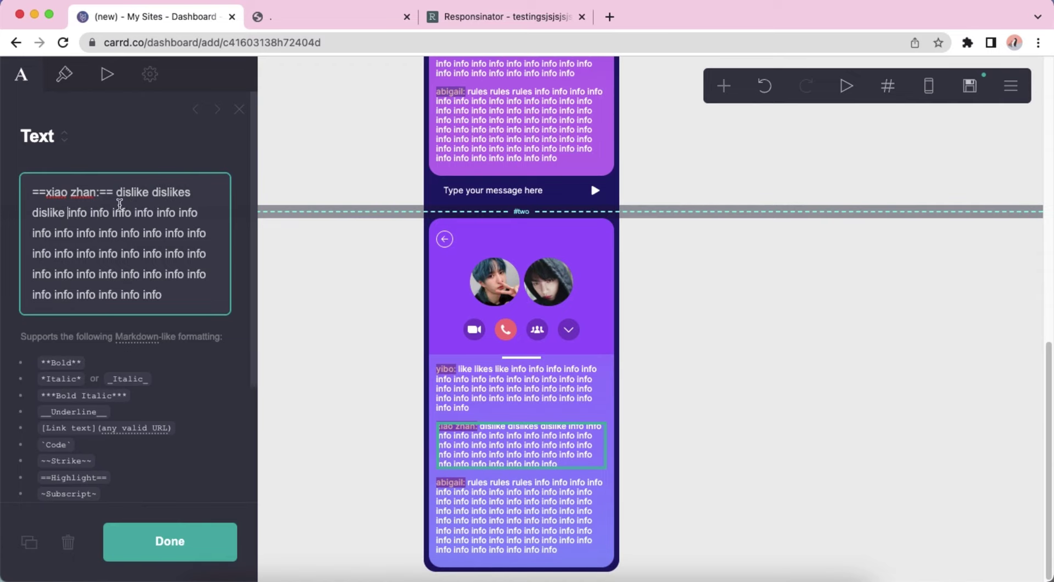
left_click(746, 375)
Step: Change the #two section's third paragraph to start with "==yibo:== extra extra extra" and trim its "info" filler
left_click(570, 495)
double_click(64, 192)
type("yibo:== rules rules rules info info")
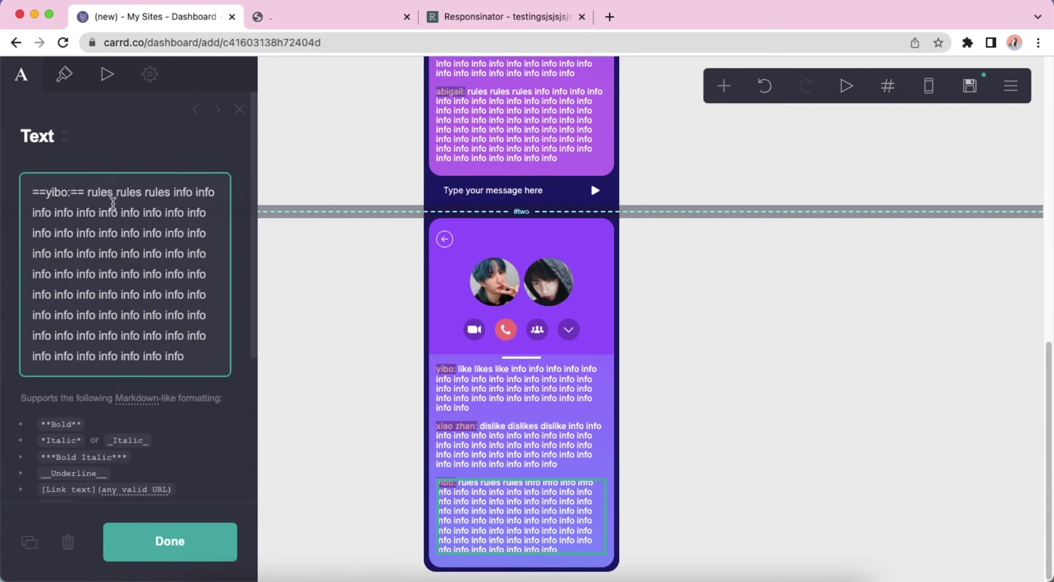
left_click_drag(84, 189, 173, 191)
type("extr")
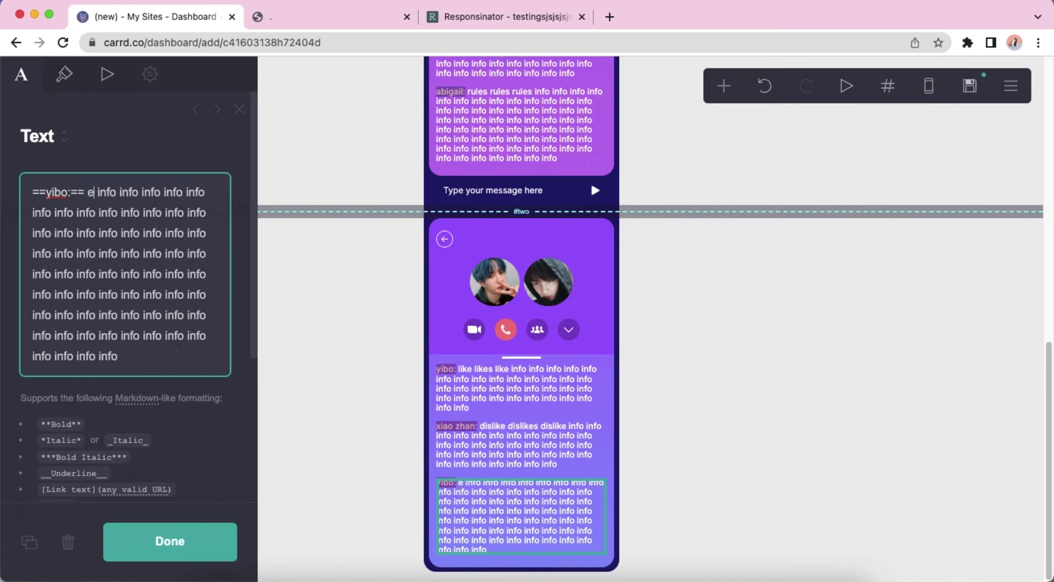
type("a extra extra")
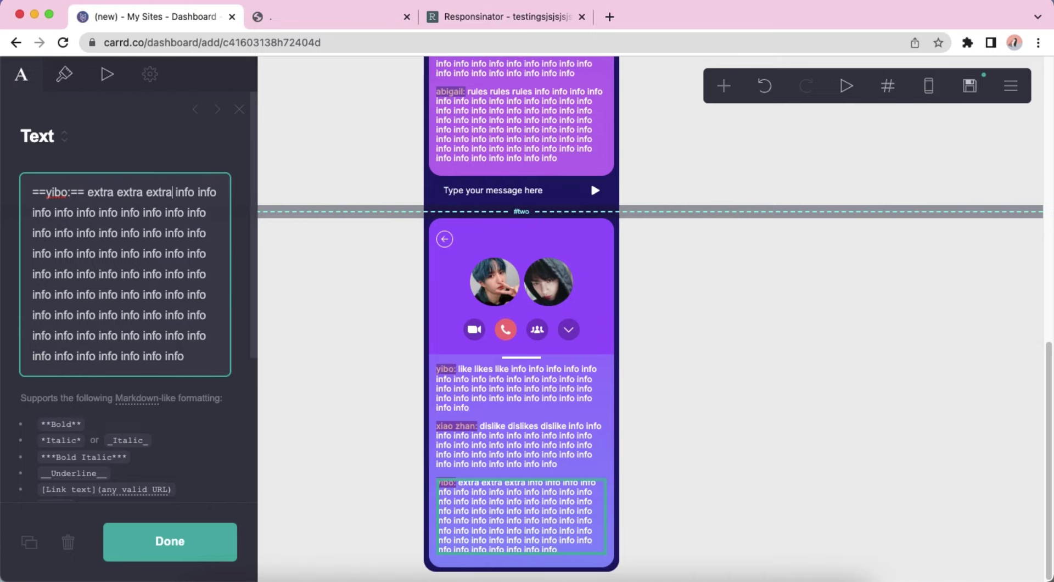
left_click_drag(152, 334, 193, 358)
key("BackSpace")
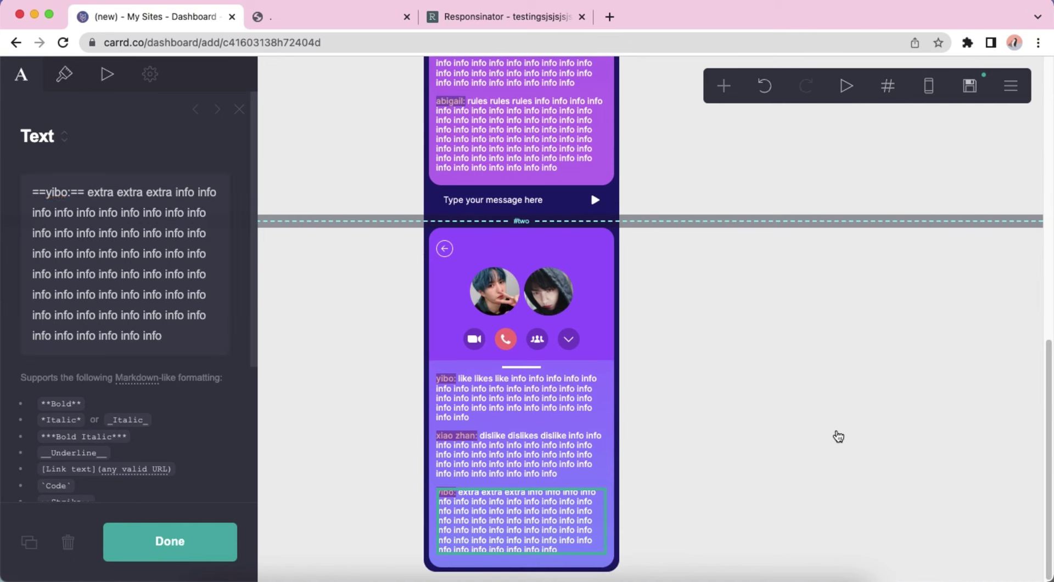
Step: Preview the page in the mobile layout and return to the desktop layout
left_click(829, 429)
left_click(929, 89)
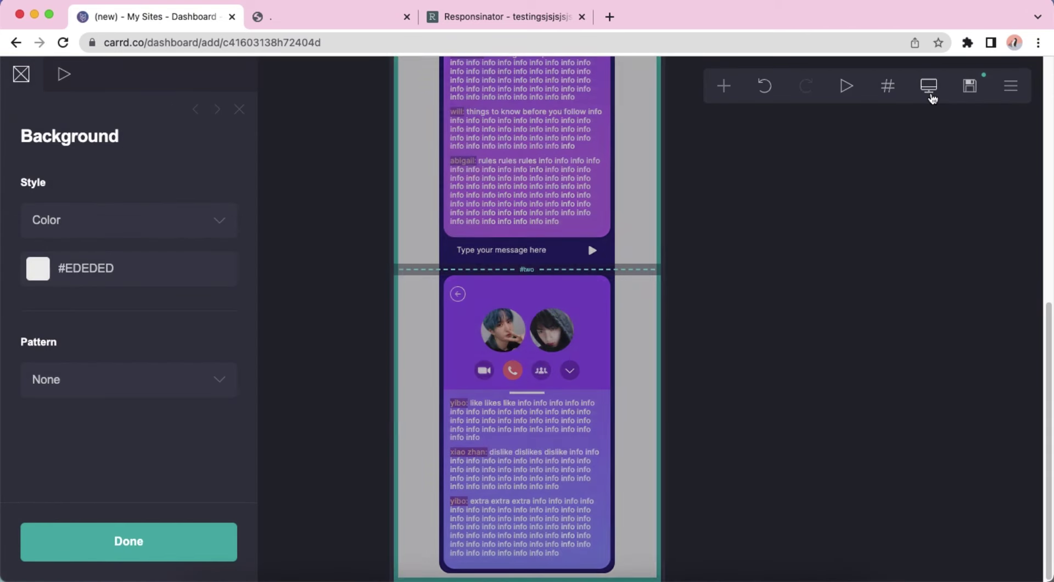
left_click(929, 89)
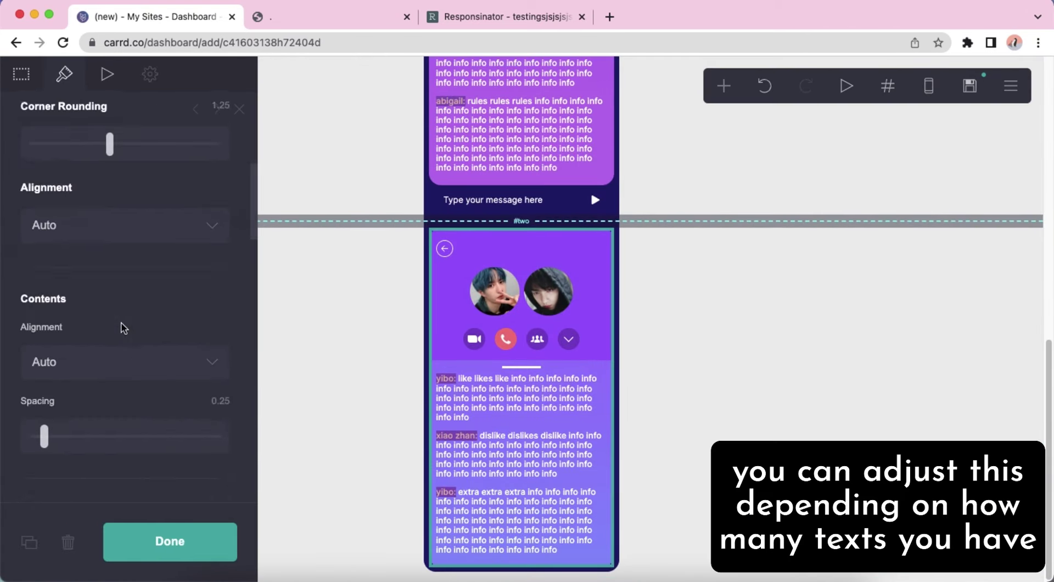
Step: Set the second gradient stop of the #two section's call container to 61%
scroll(126, 326, "down", 5)
mouse_move(196, 307)
left_mouse_down()
mouse_move(164, 304)
mouse_move(222, 314)
mouse_move(200, 314)
left_mouse_up()
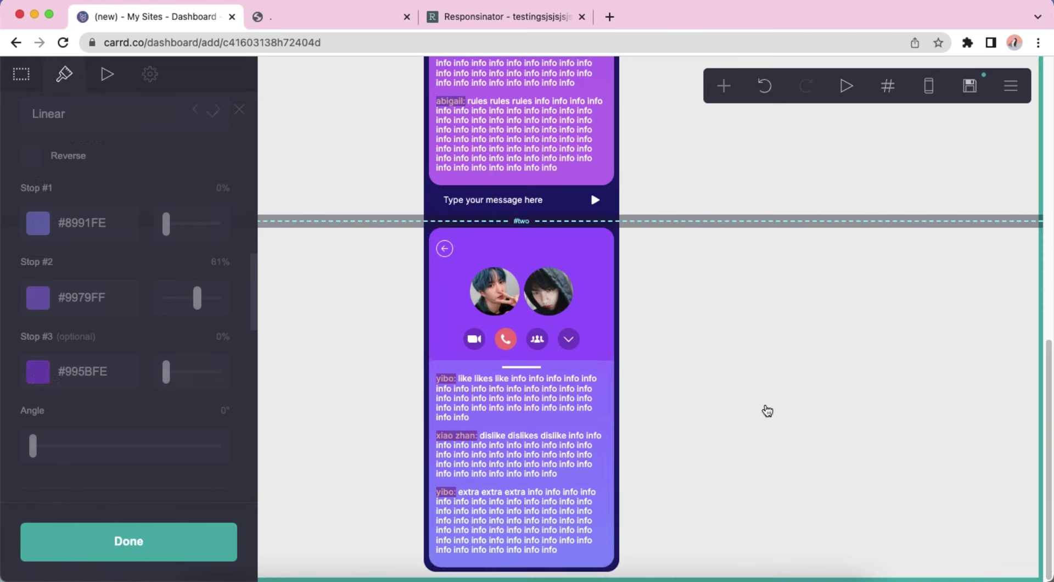
left_click(764, 410)
Step: Duplicate the #one section's "Type your message here" button, place the copy beneath the #two container, and check the mobile layout
left_click(596, 206)
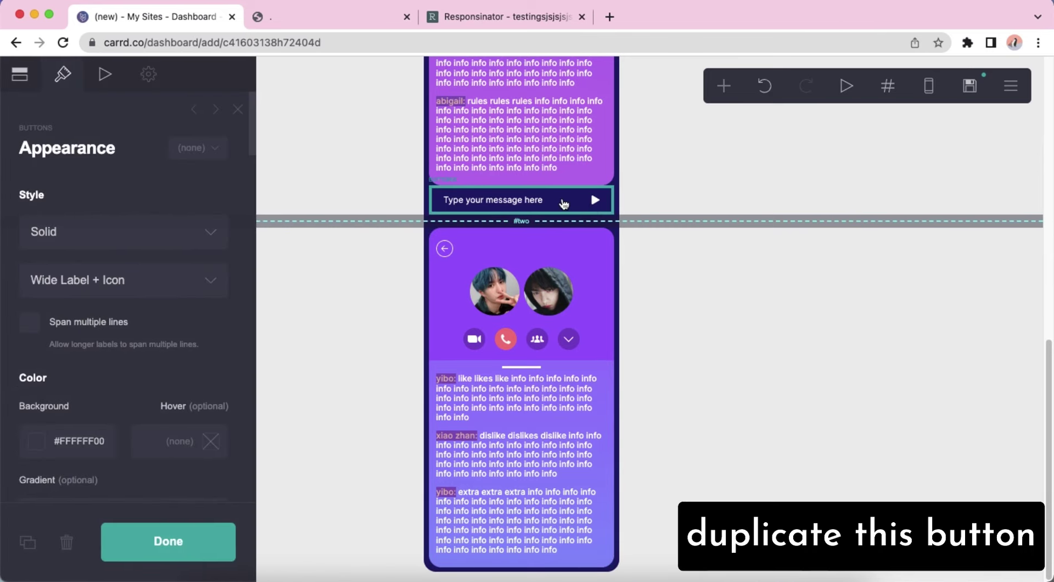
left_click(28, 531)
left_click_drag(470, 318, 543, 571)
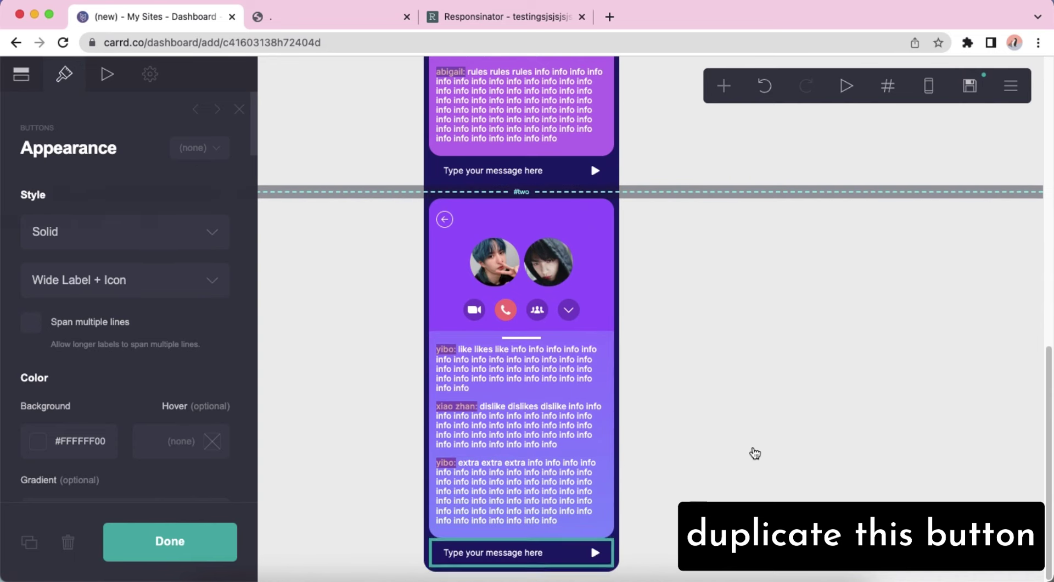
left_click(760, 444)
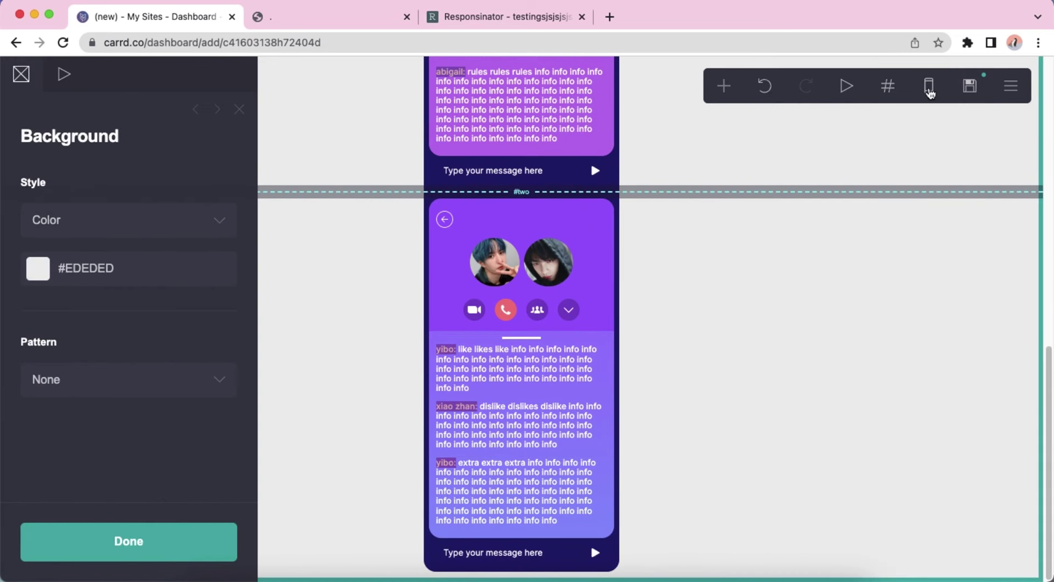
left_click(928, 88)
left_click(927, 88)
Step: Add a control element at the end of the page and make it a Footer Marker
left_click(723, 86)
left_click(666, 410)
left_click(125, 219)
left_click(221, 259)
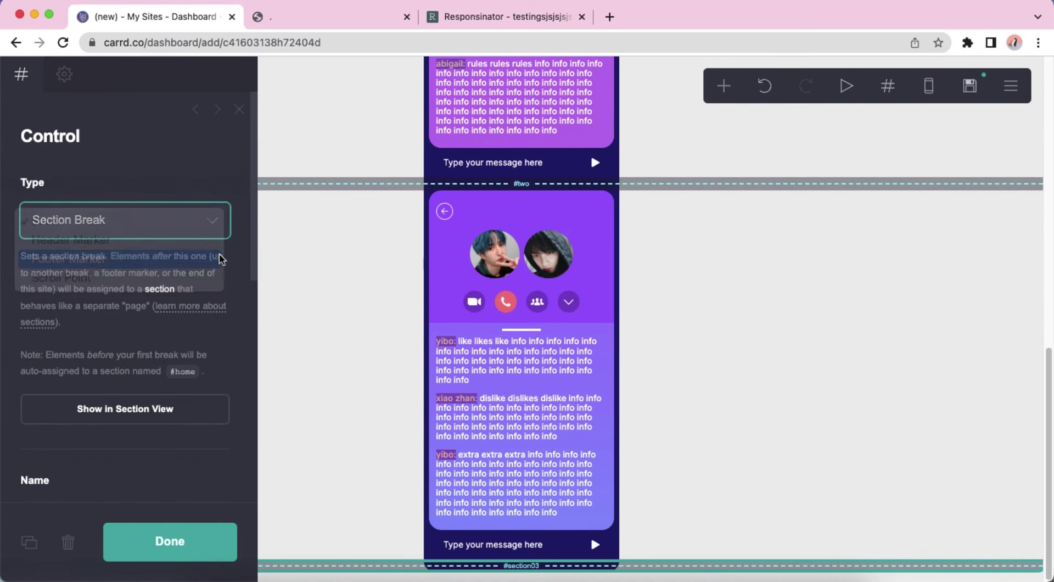
Step: Change the page background style to a gradient and set its first stop's color to #96E1FE
left_click(767, 330)
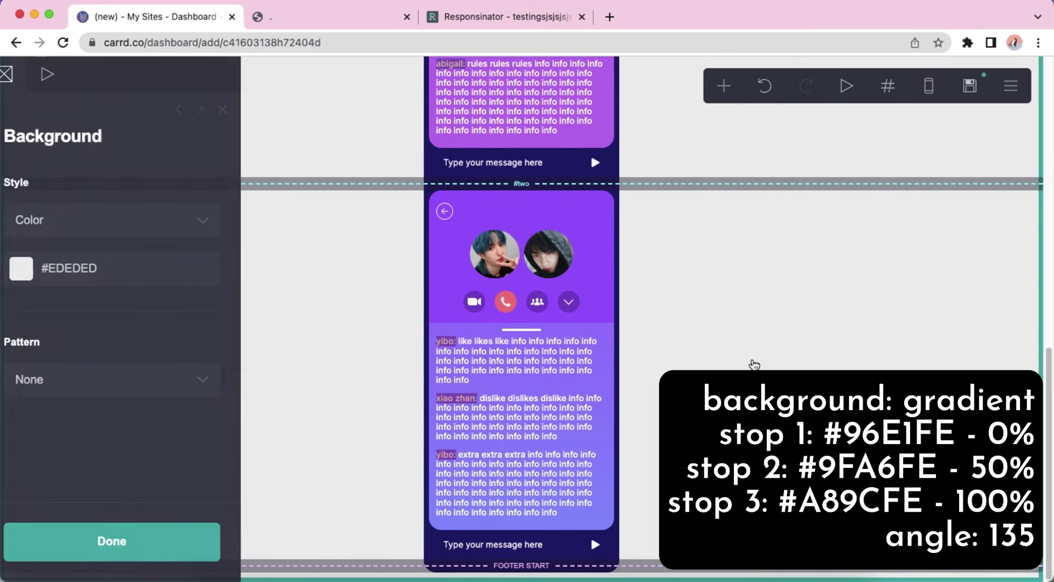
left_click(141, 225)
left_click(138, 238)
scroll(124, 165, "down", 4)
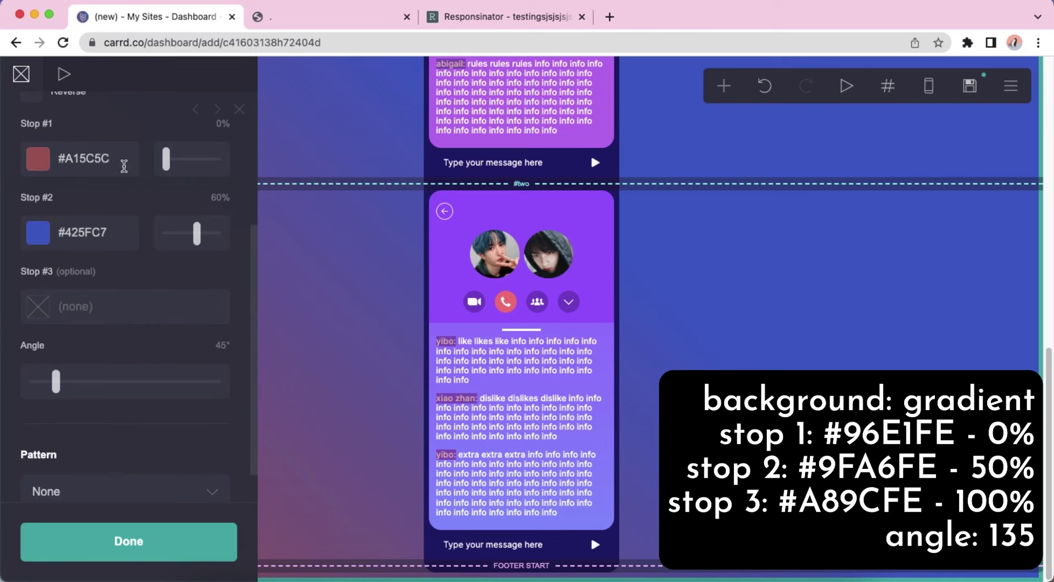
left_click(124, 166)
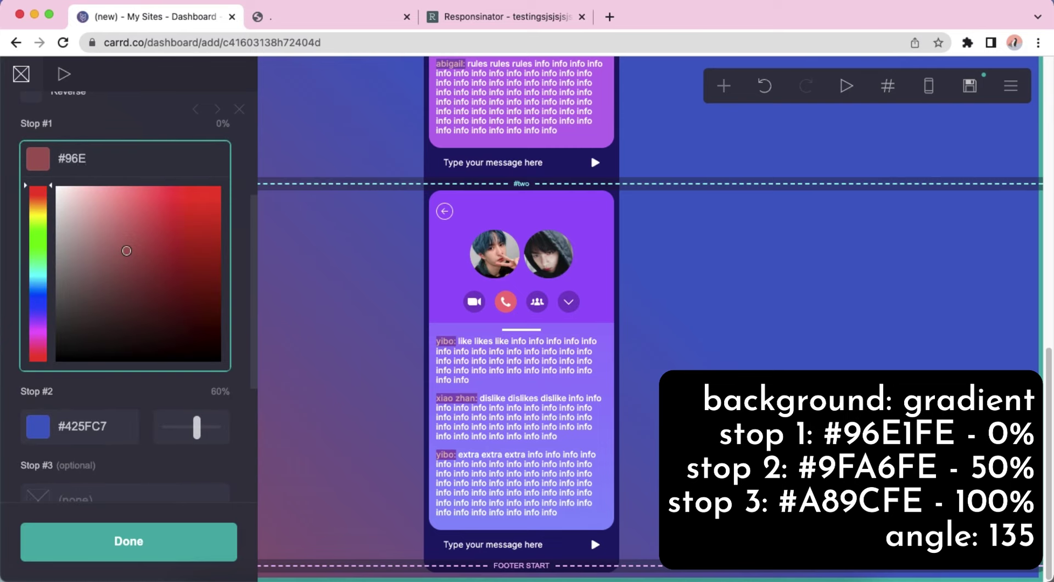
type("96E1FE")
key("Return")
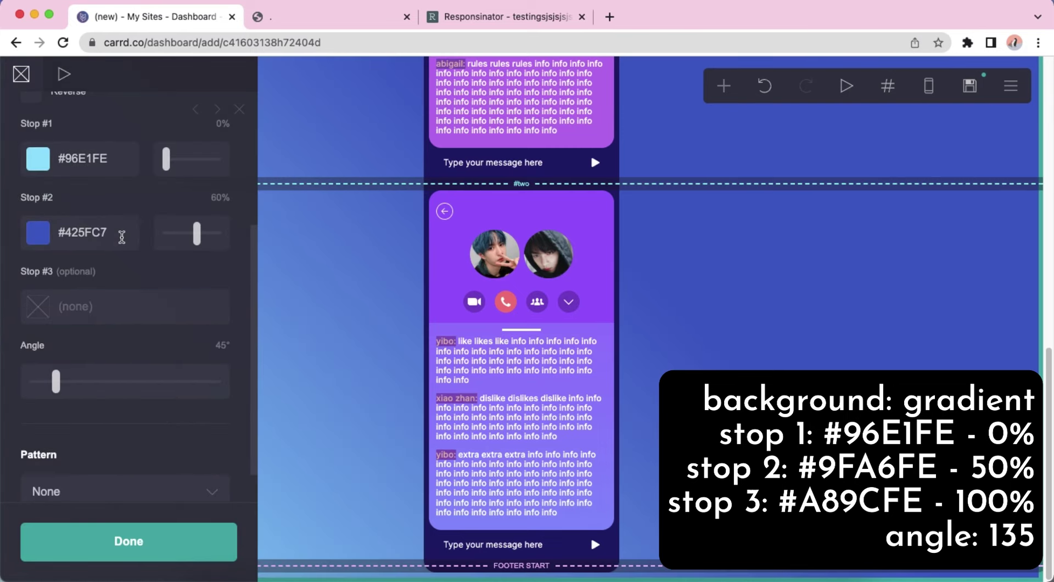
Step: Set the background gradient's second stop to #9FA6FE and its third stop to #A89CFE
left_click(122, 237)
type("9FA6FE")
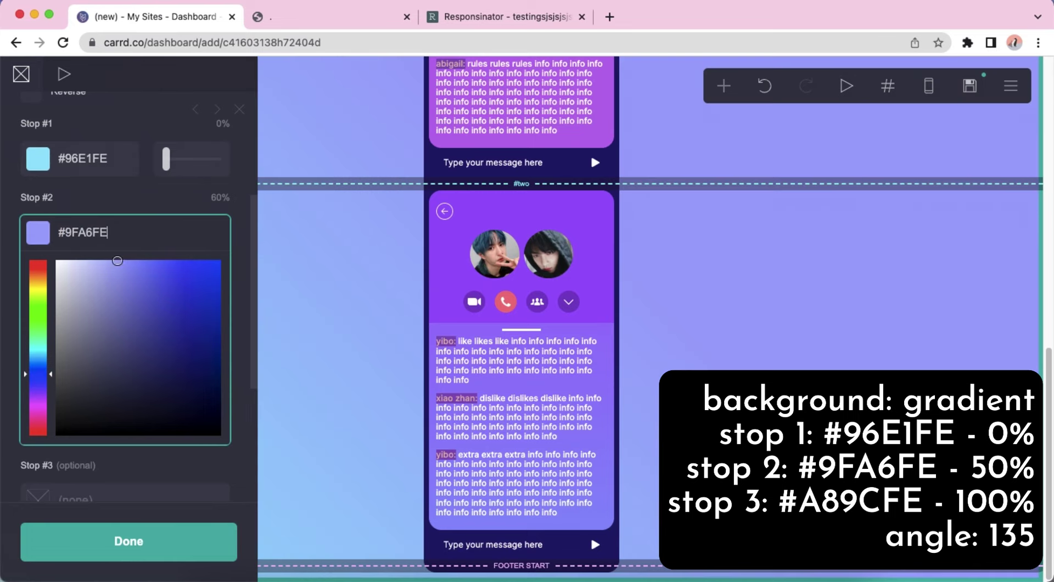
key("Return")
left_click(136, 308)
type("A89CFE")
key("Return")
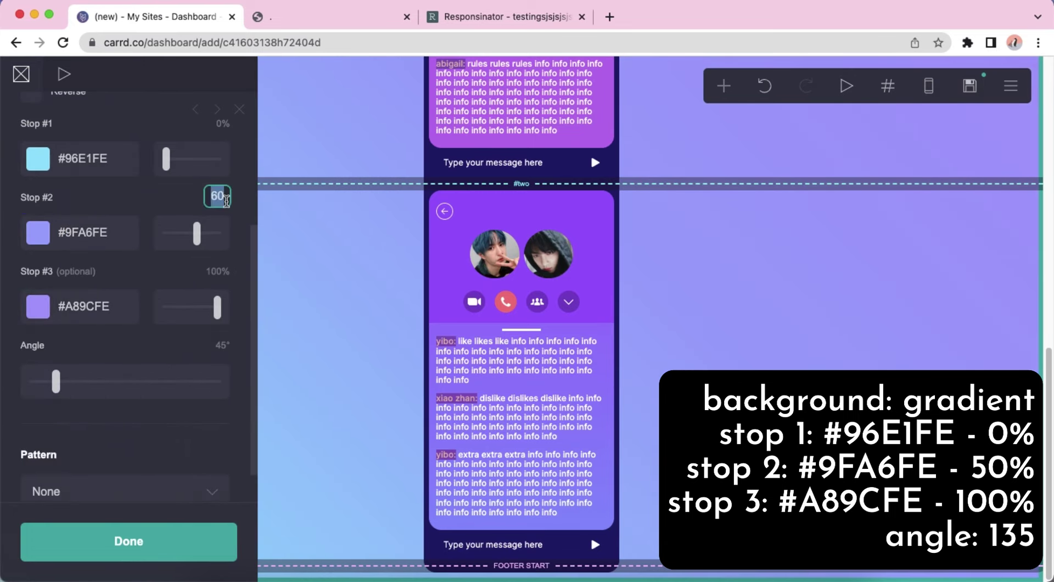
Step: Position the background gradient's second stop at 50% and set the gradient angle to 135°
type("13")
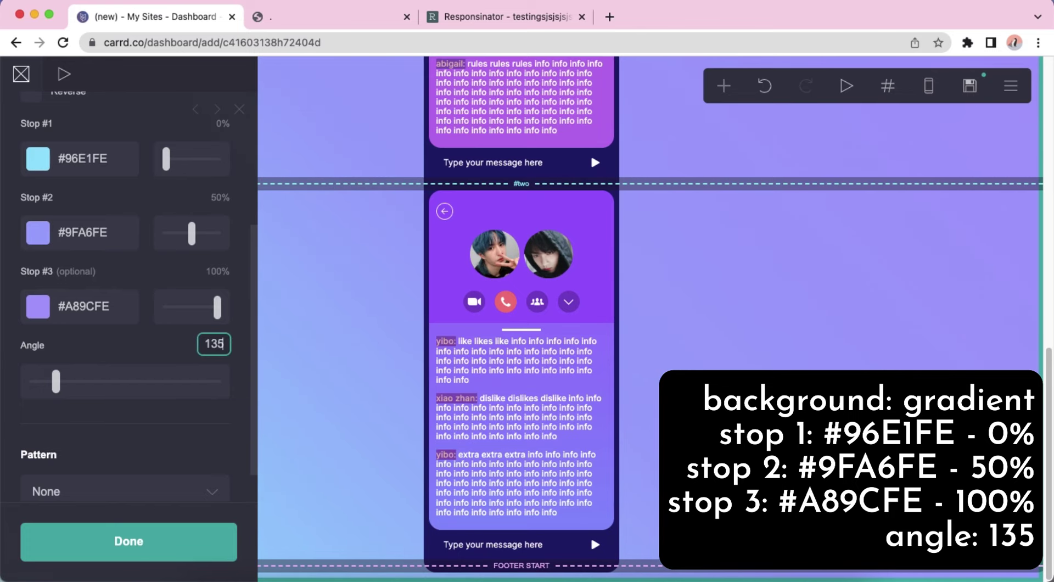
type("5")
key("Return")
Step: Apply the Mirrored Horizon (Animated) pattern to the page background
scroll(141, 353, "down", 2)
left_click(147, 457)
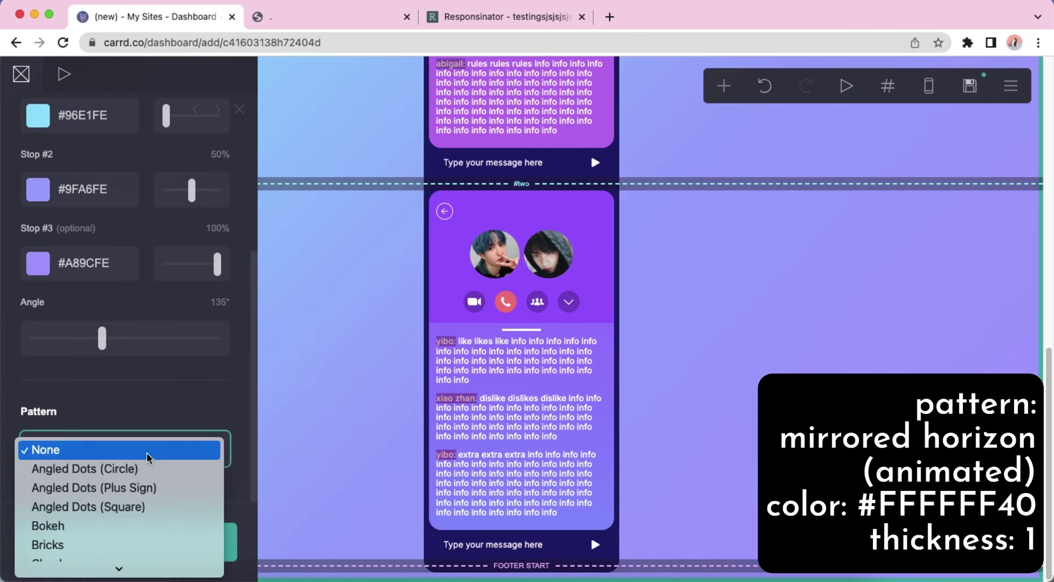
key("m")
key("Down")
key("Return")
Step: Set the background pattern's color to #FFFFFF40 and its thickness to 1
scroll(148, 451, "down", 3)
left_click(146, 372)
left_click(59, 405)
key("BackSpace")
key("BackSpace")
type("4")
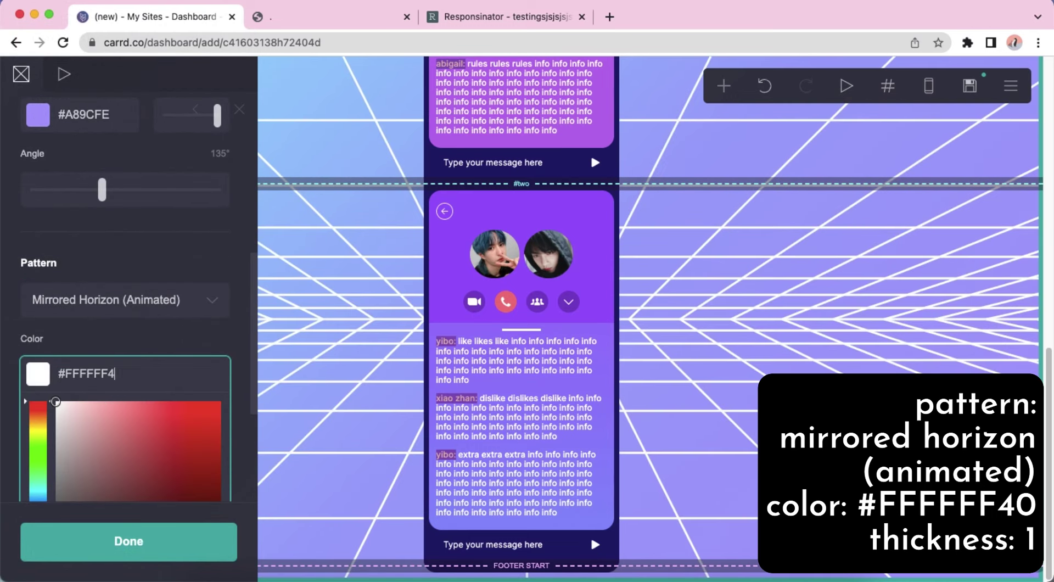
type("0")
key("Return")
left_click(30, 455)
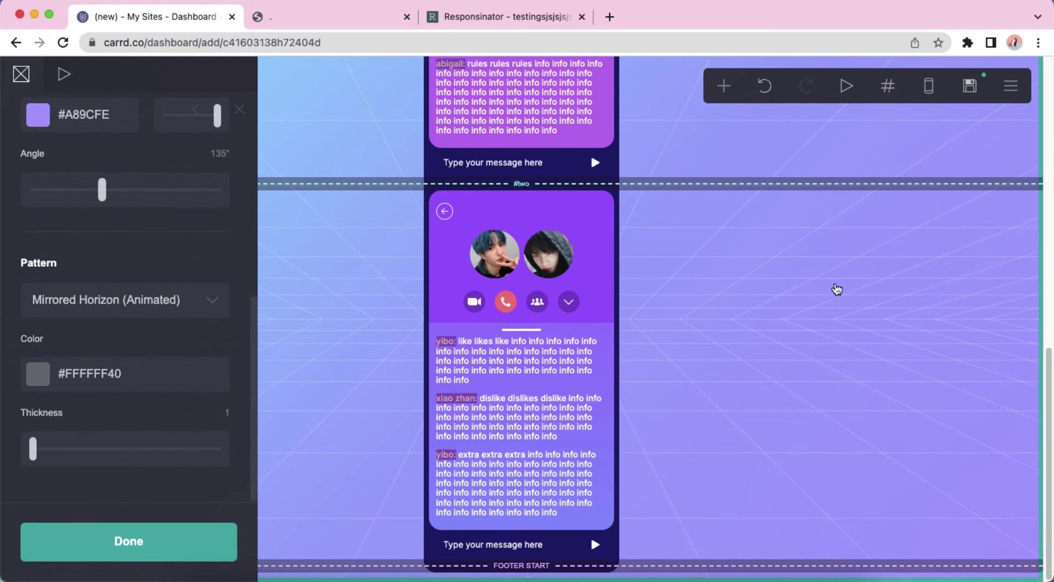
left_click(829, 290)
Step: Publish the site to a .carrd.co URL with "." as its title
left_click(969, 85)
left_click(135, 225)
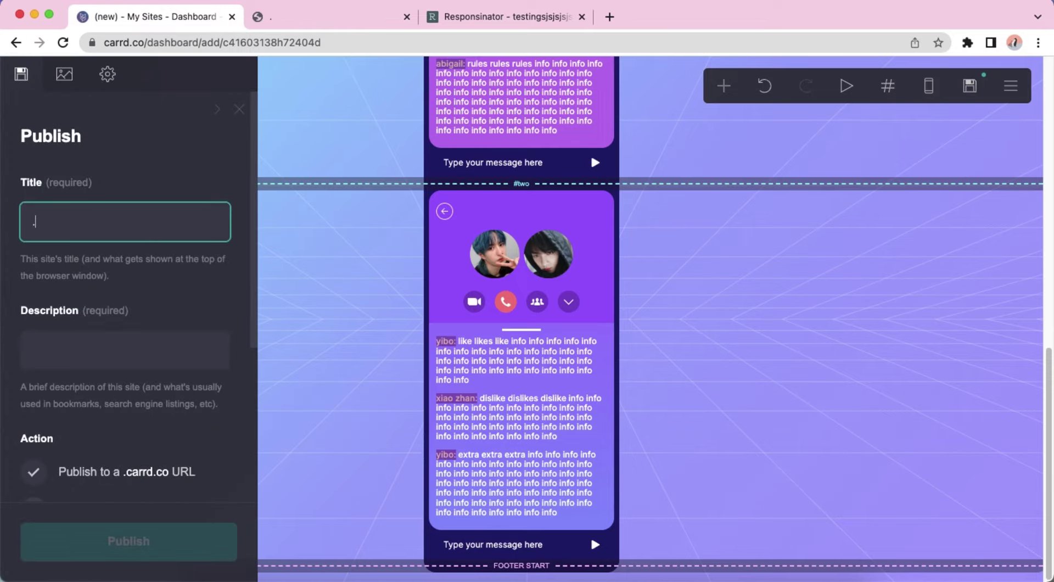
left_click(181, 348)
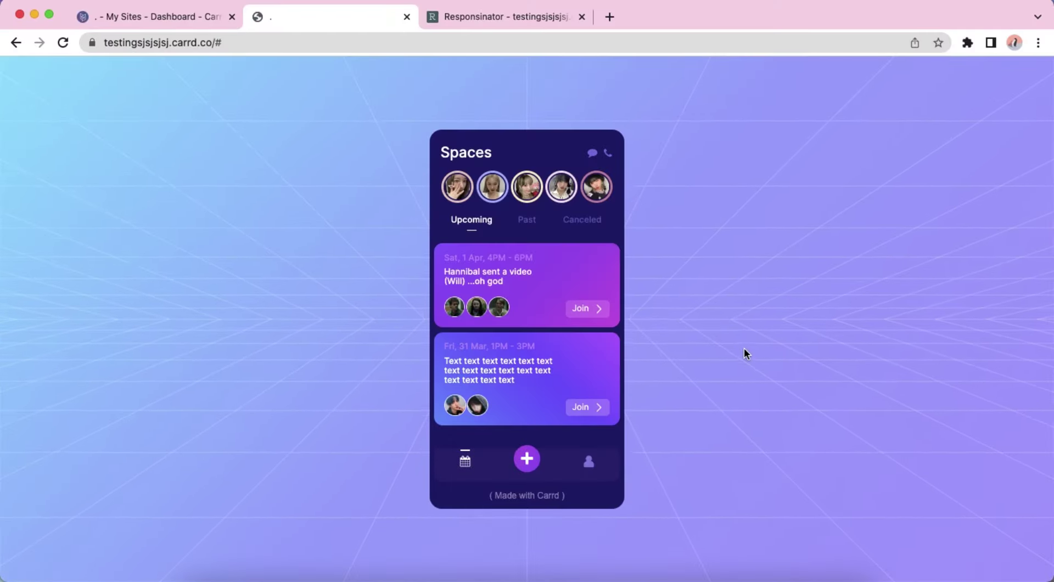
Step: On the published site, test both Join buttons and the back icons of the #one and #two sections
left_click(602, 310)
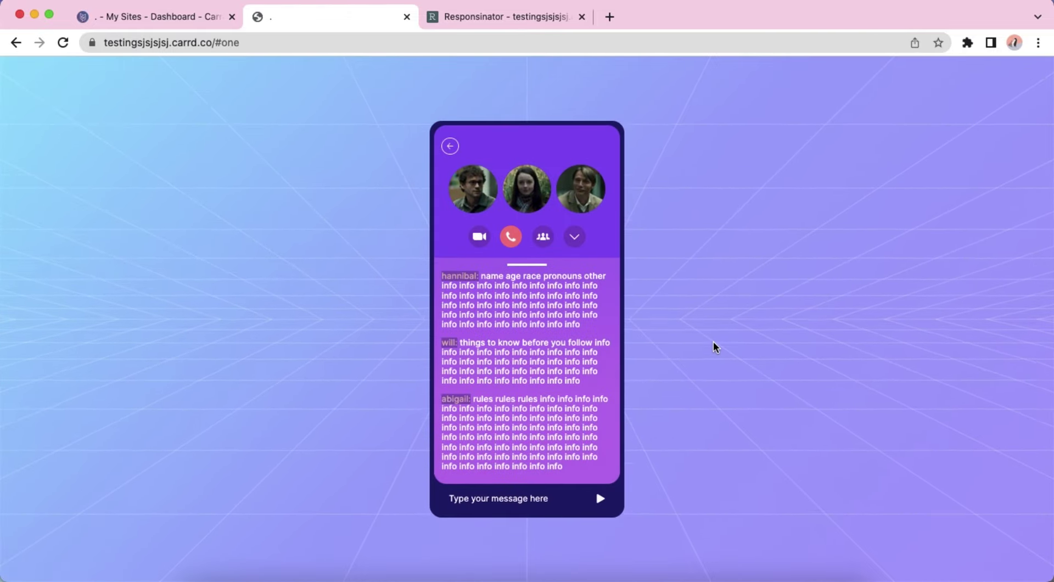
left_click(450, 146)
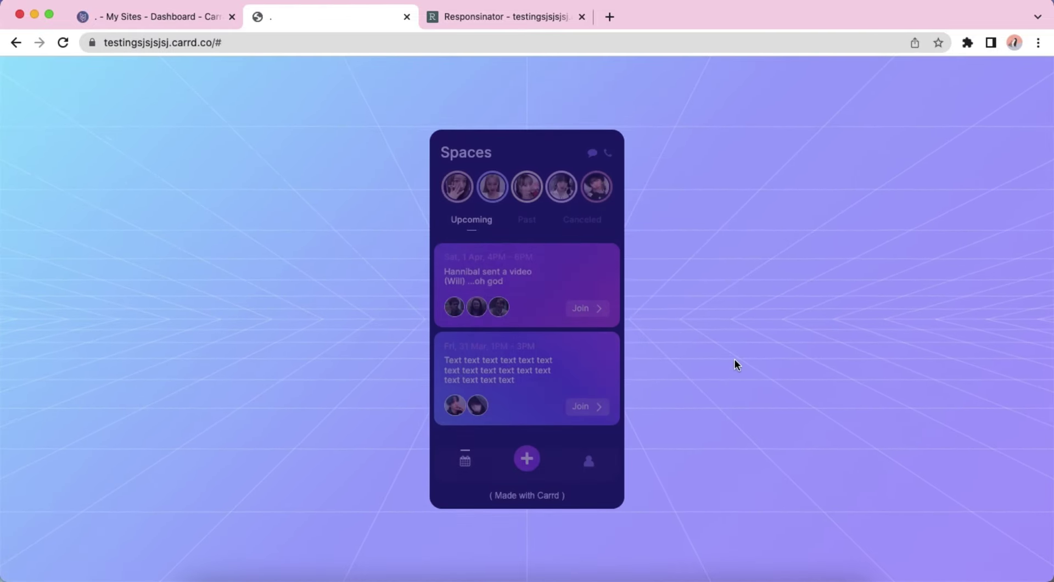
left_click(597, 409)
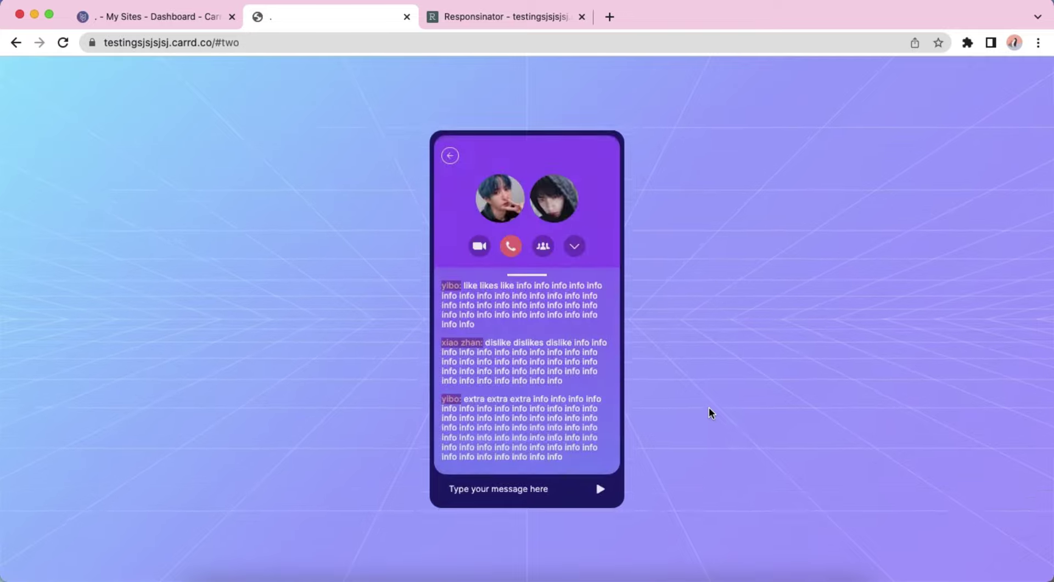
left_click(450, 155)
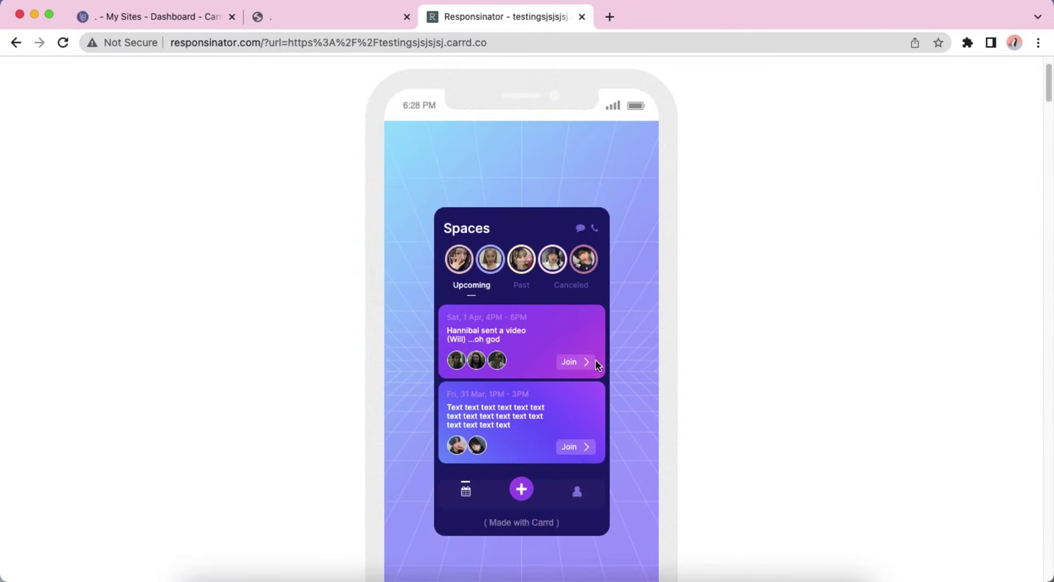
Step: Switch to Responsinator and check the #one and #two sections through their Join buttons in the phone preview
left_click(587, 362)
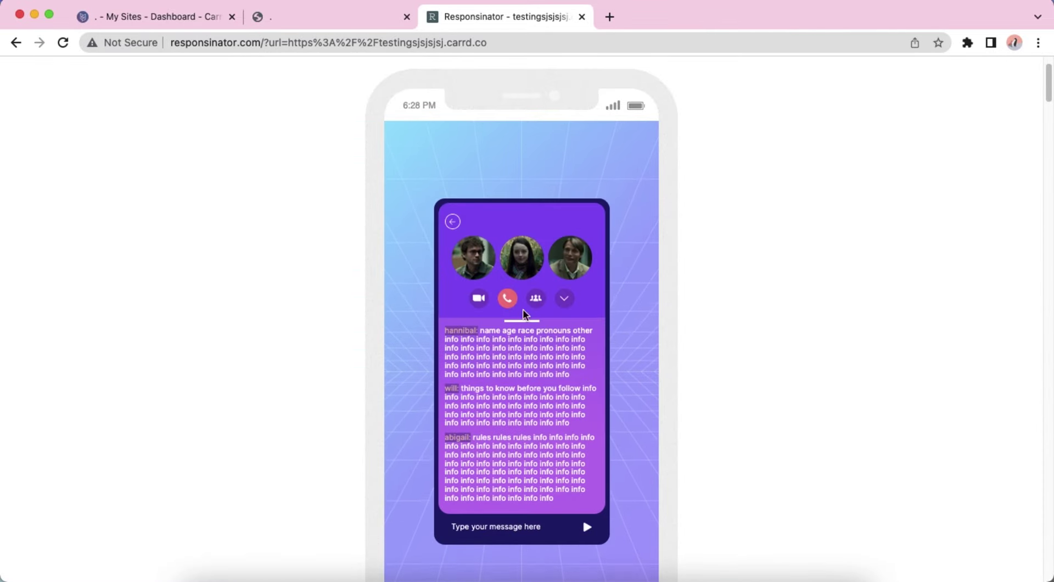
left_click(452, 221)
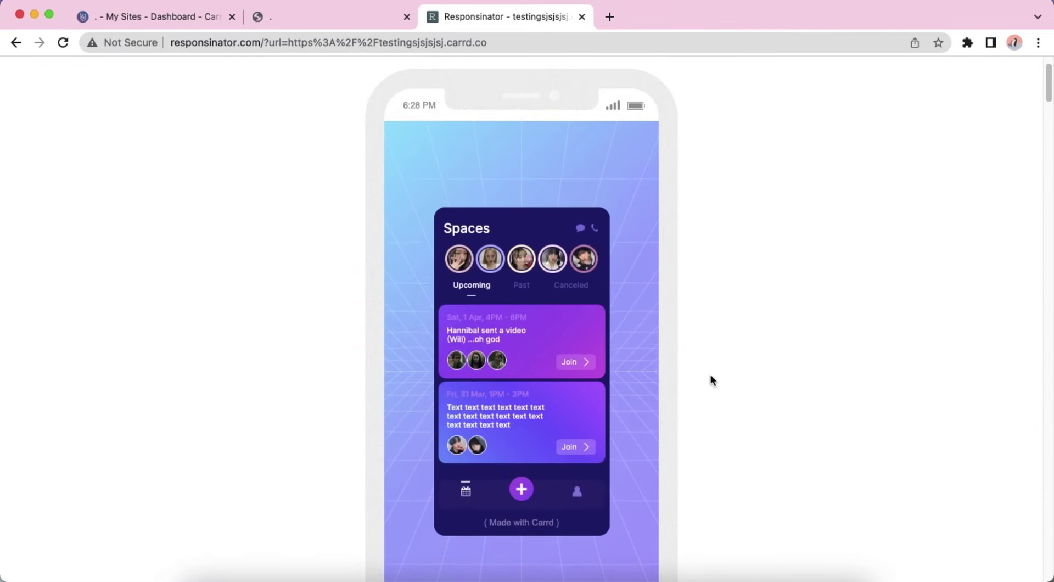
left_click(571, 449)
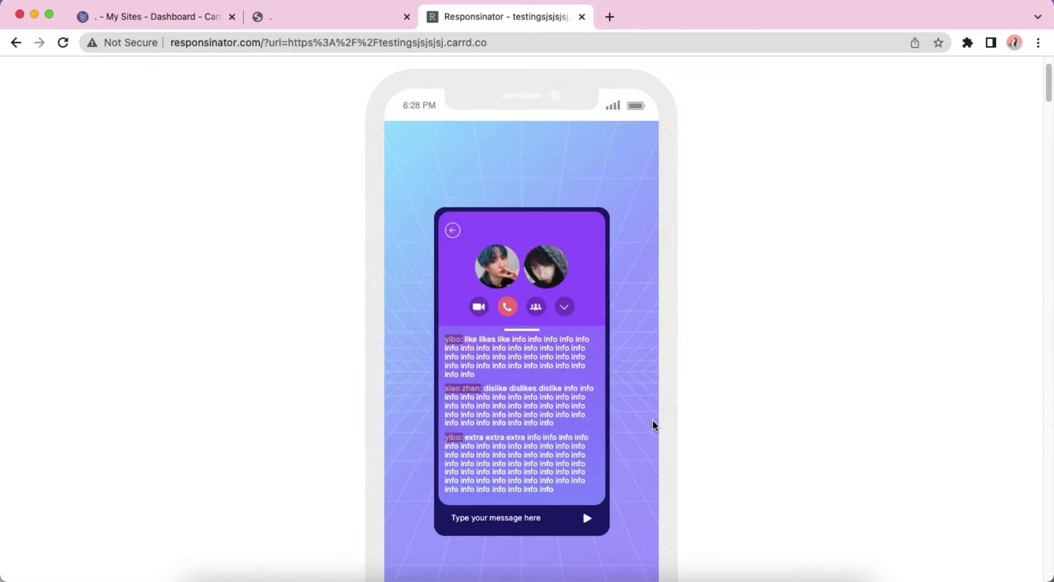